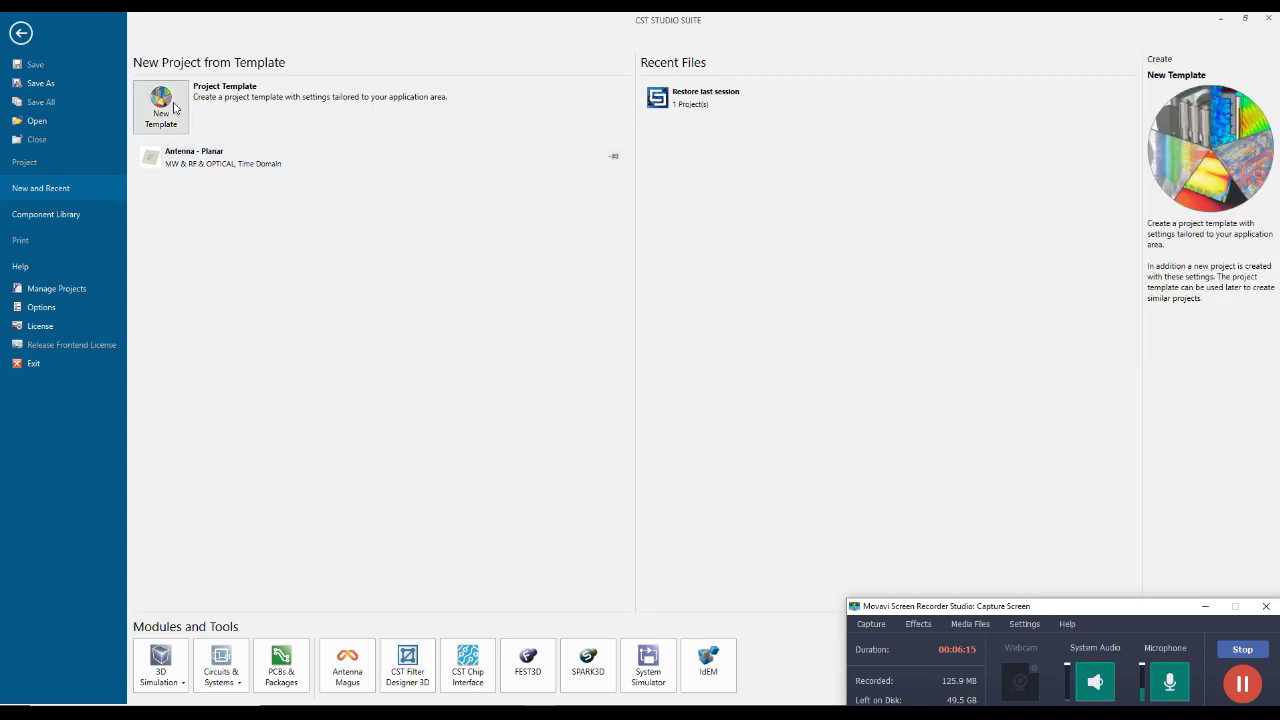
Choose New Template under Project Template on the start page
click(174, 108)
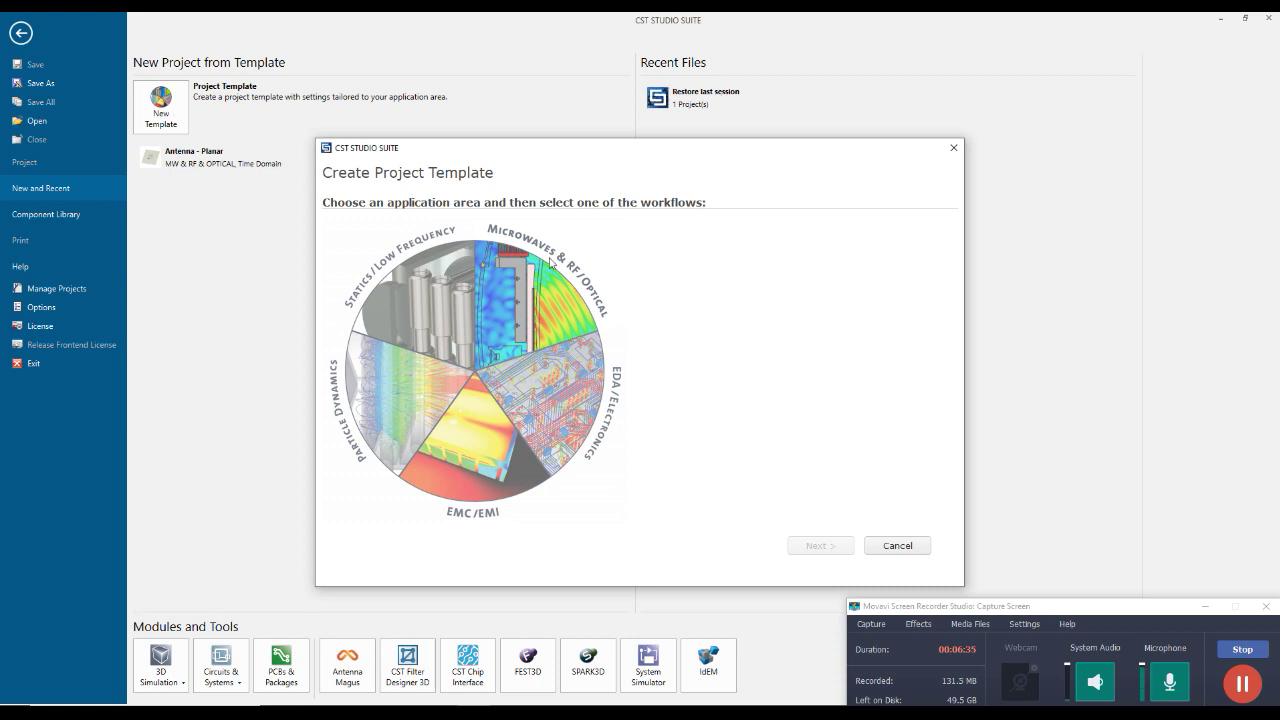
Pick Microwaves & RF/Optical, then Antennas, then the Planar (Patch, Slot, etc.) workflow
click(539, 298)
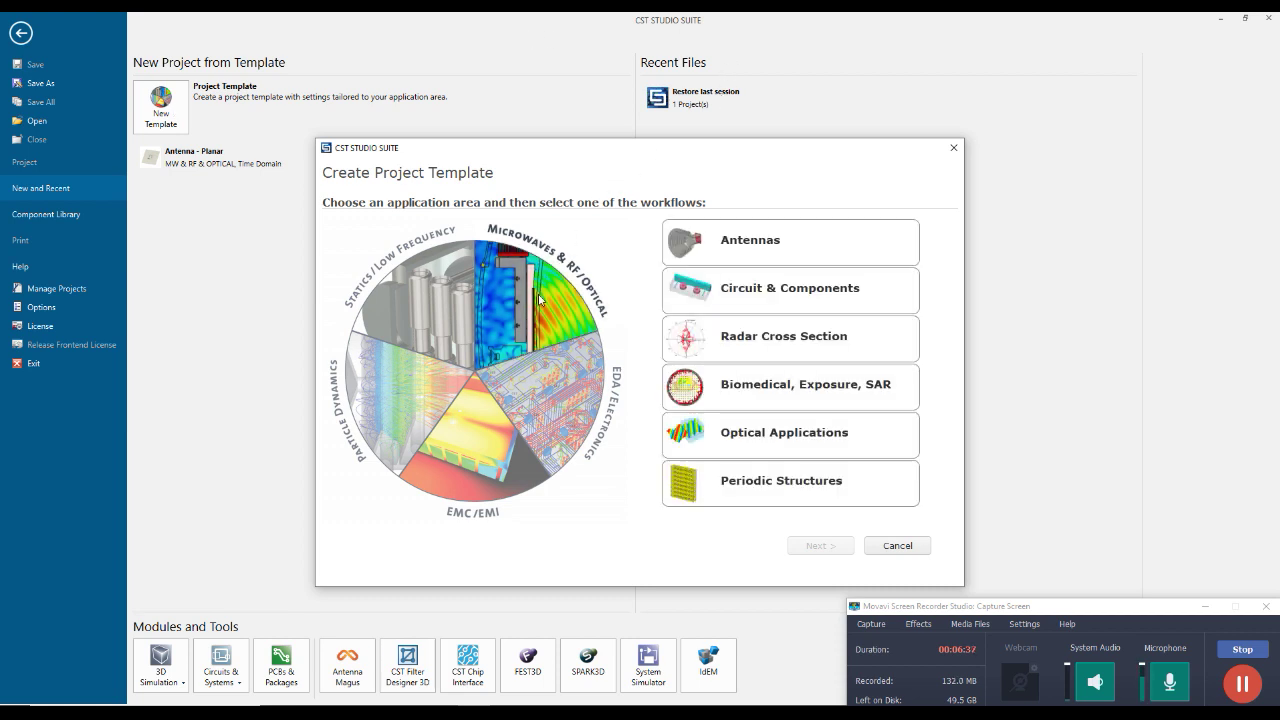
click(791, 258)
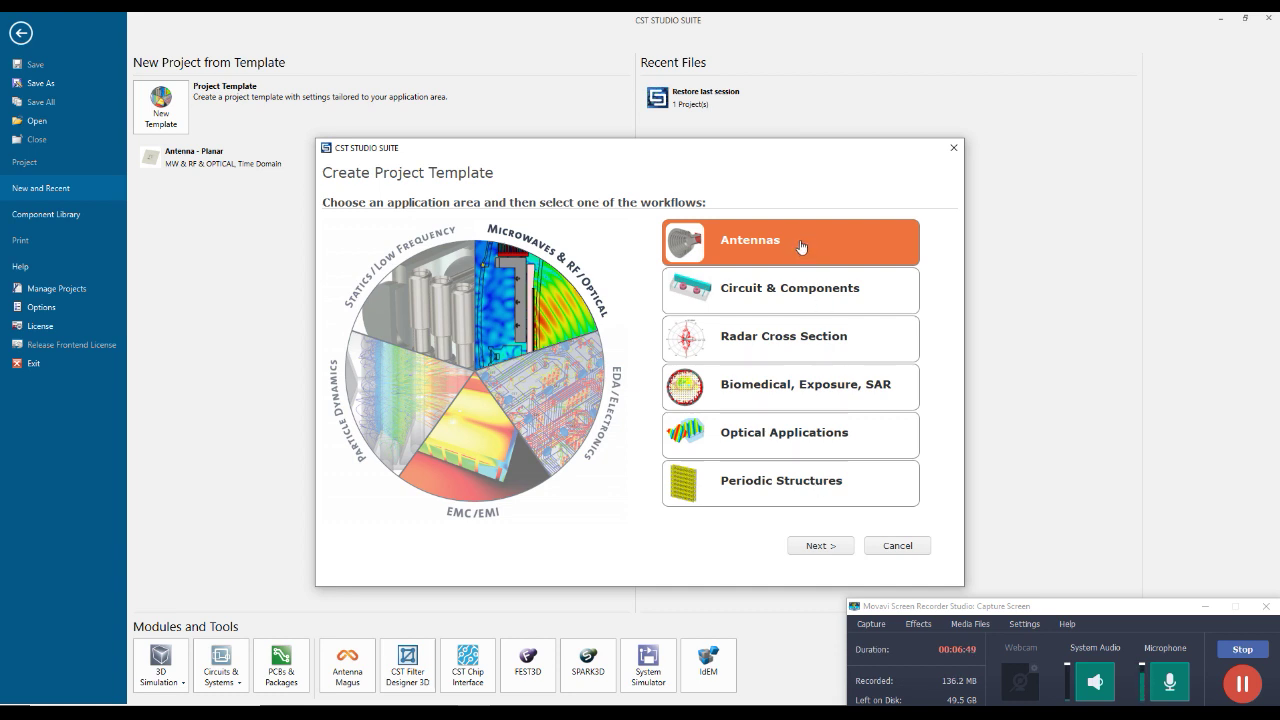
click(816, 546)
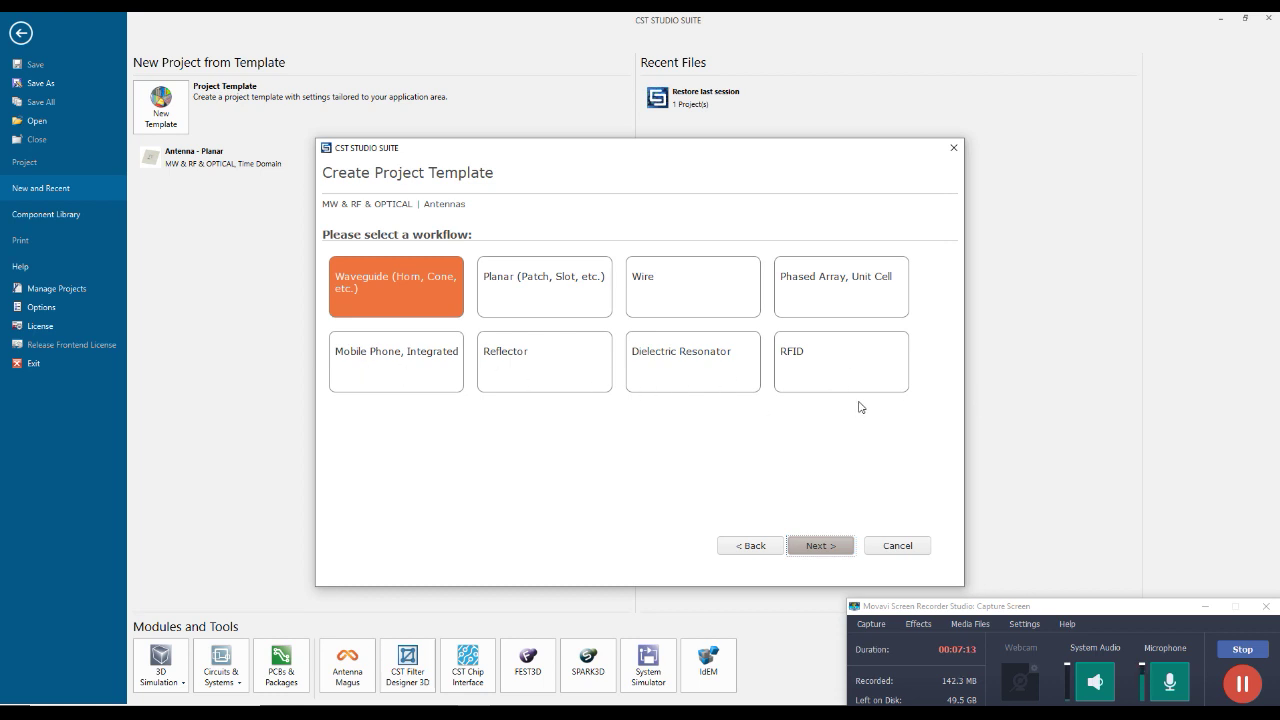
click(569, 284)
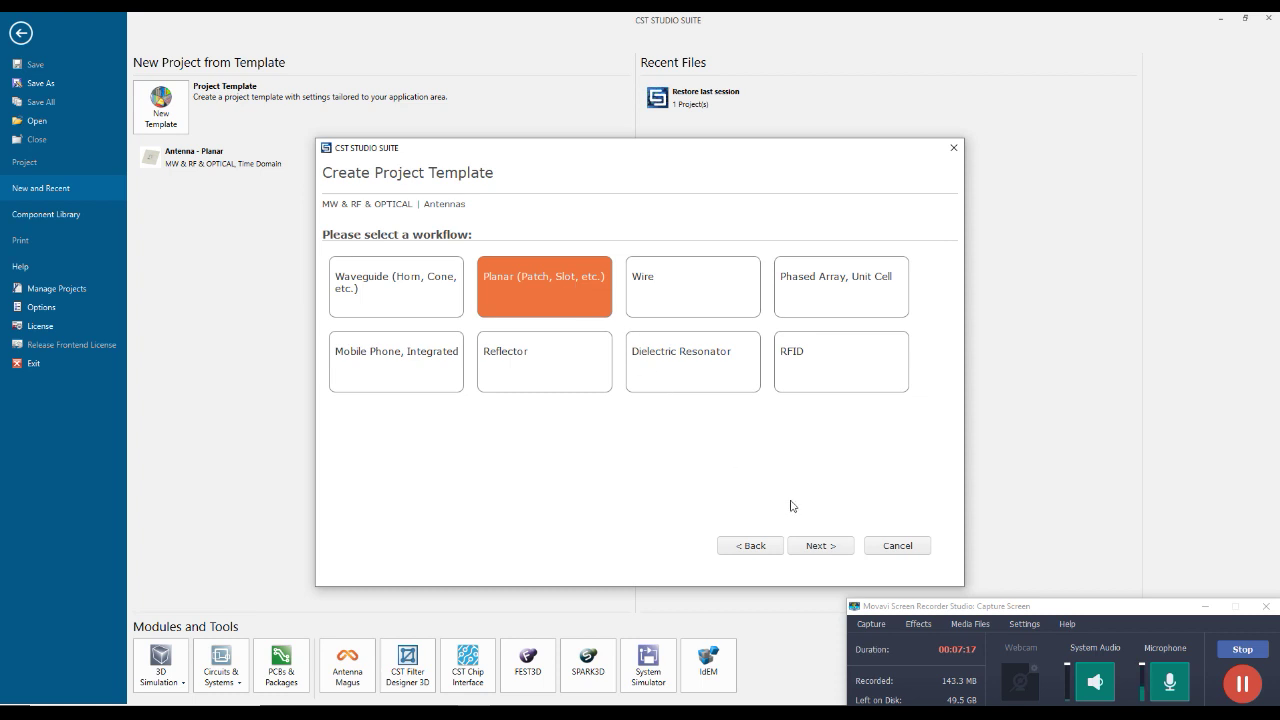
click(820, 545)
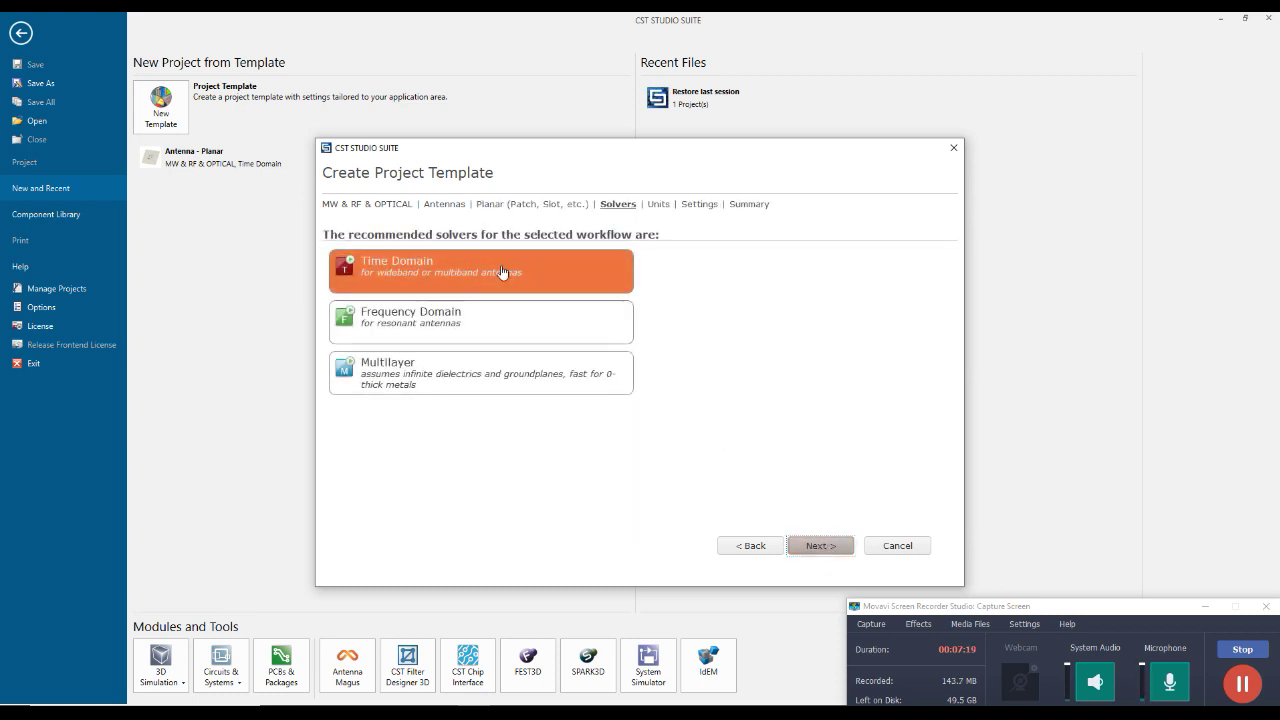
Keep the Time Domain solver and the mm, GHz, ns, Kelvin units
click(838, 548)
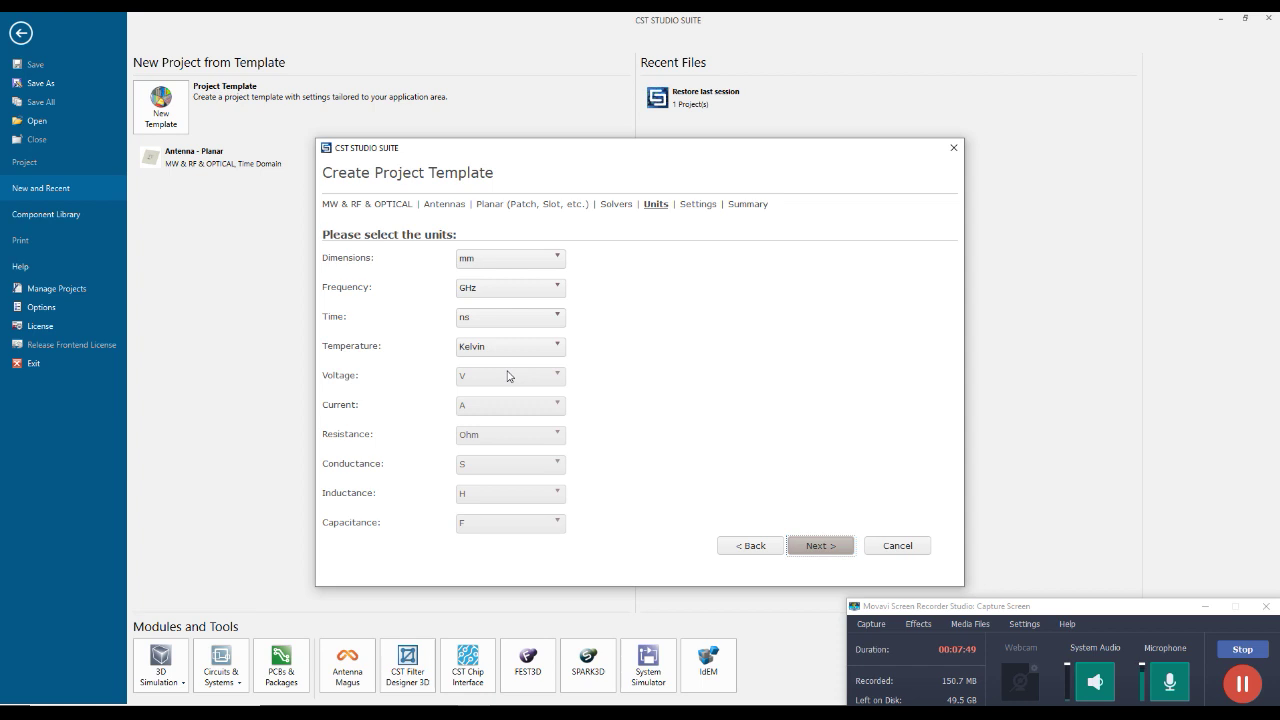
click(548, 294)
click(548, 294)
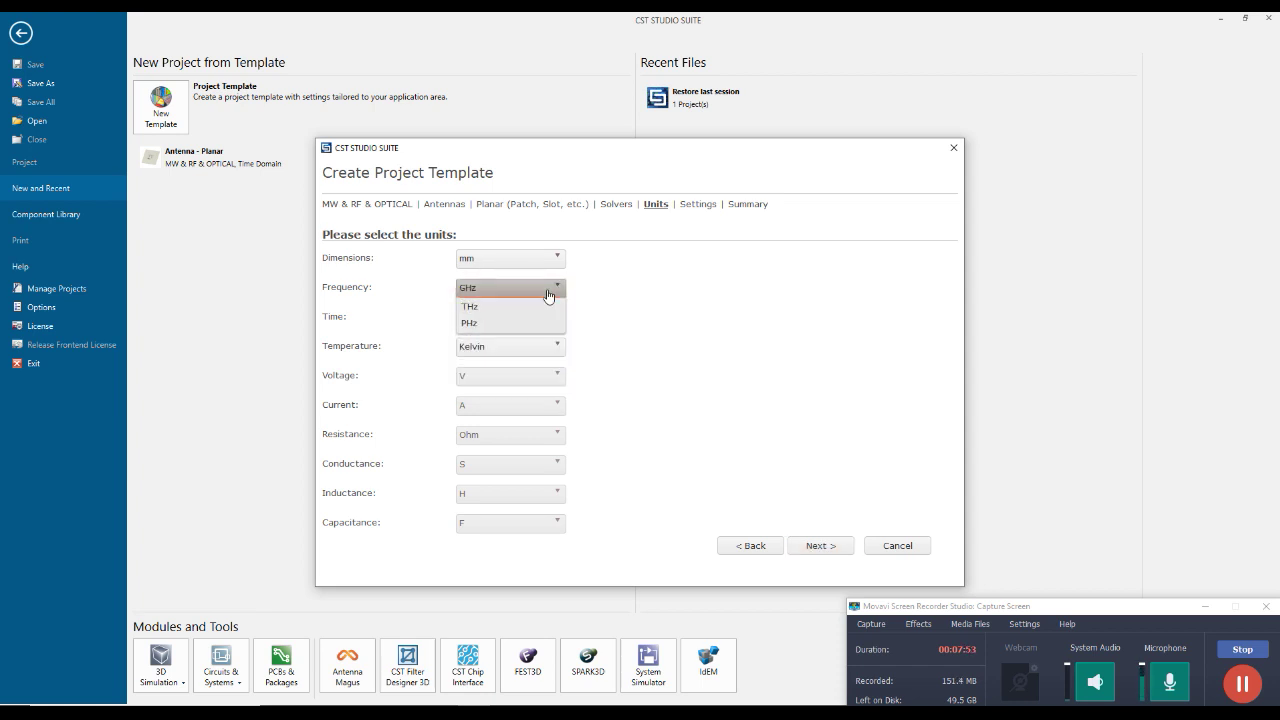
click(814, 547)
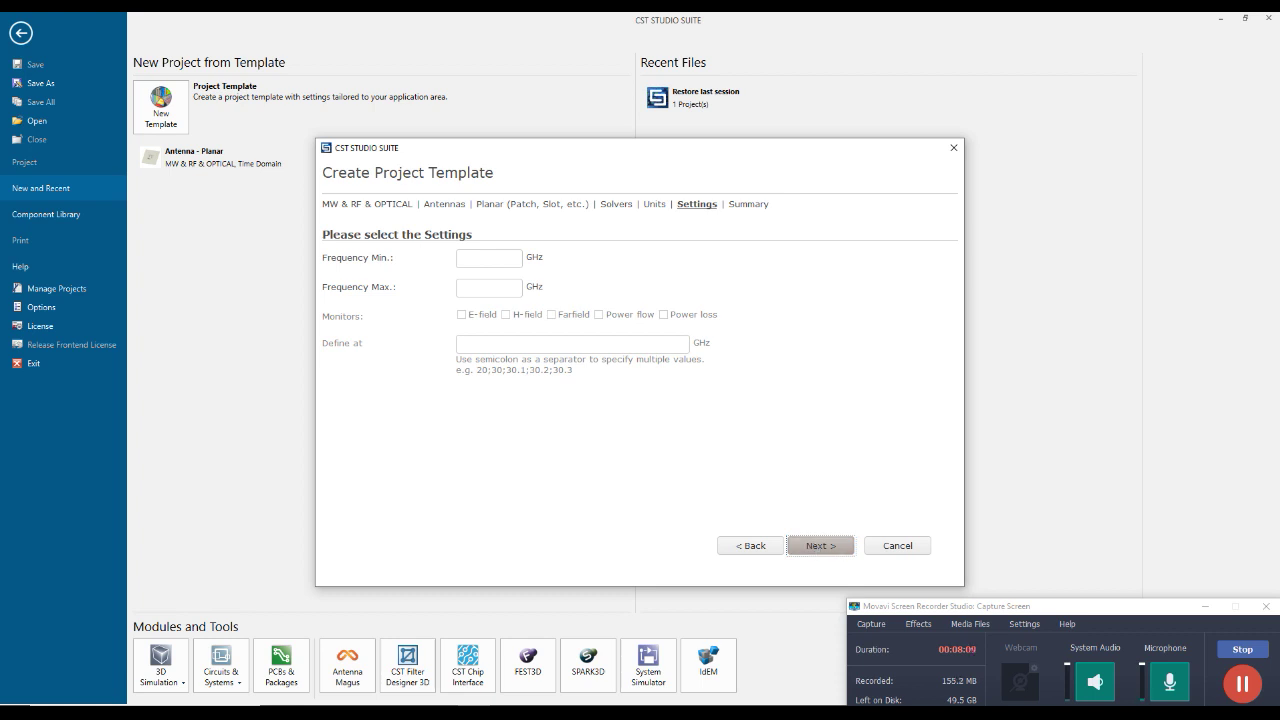
Enter a 2 to 2.8 GHz frequency range, leave the E-field monitor off, and reach the summary
click(1250, 679)
click(1250, 679)
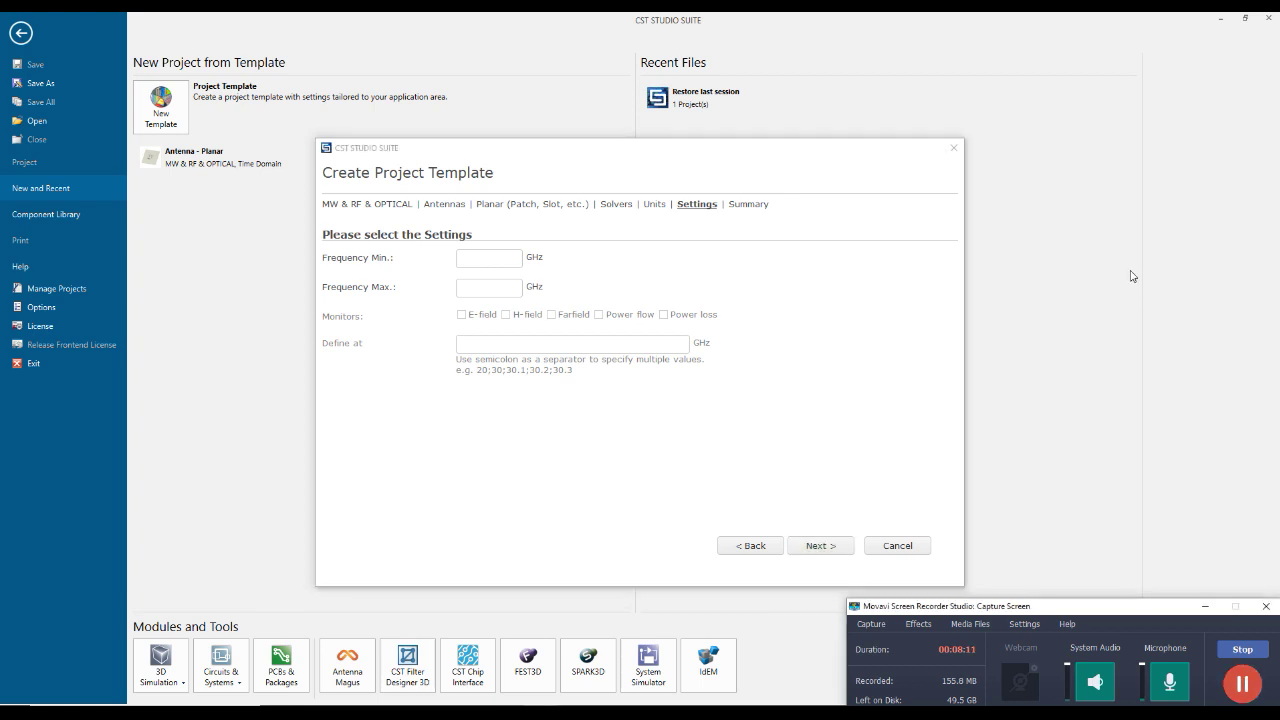
click(492, 256)
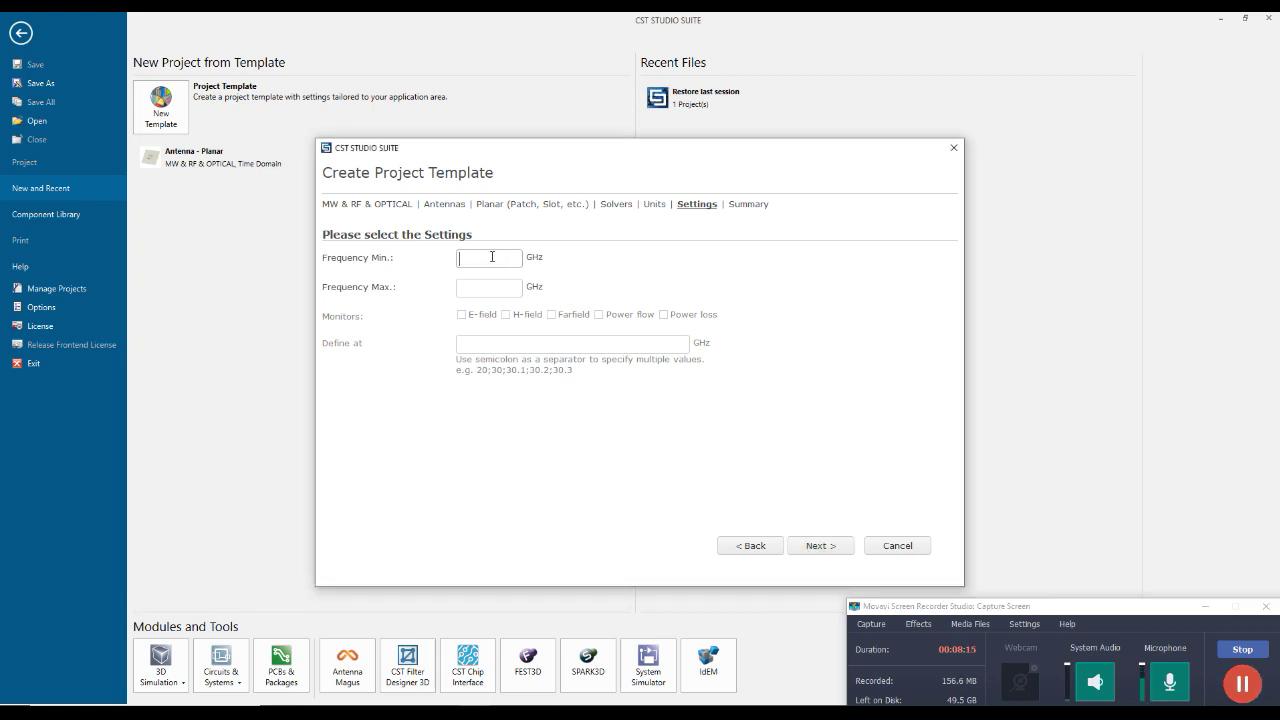
click(495, 291)
text(2.8)
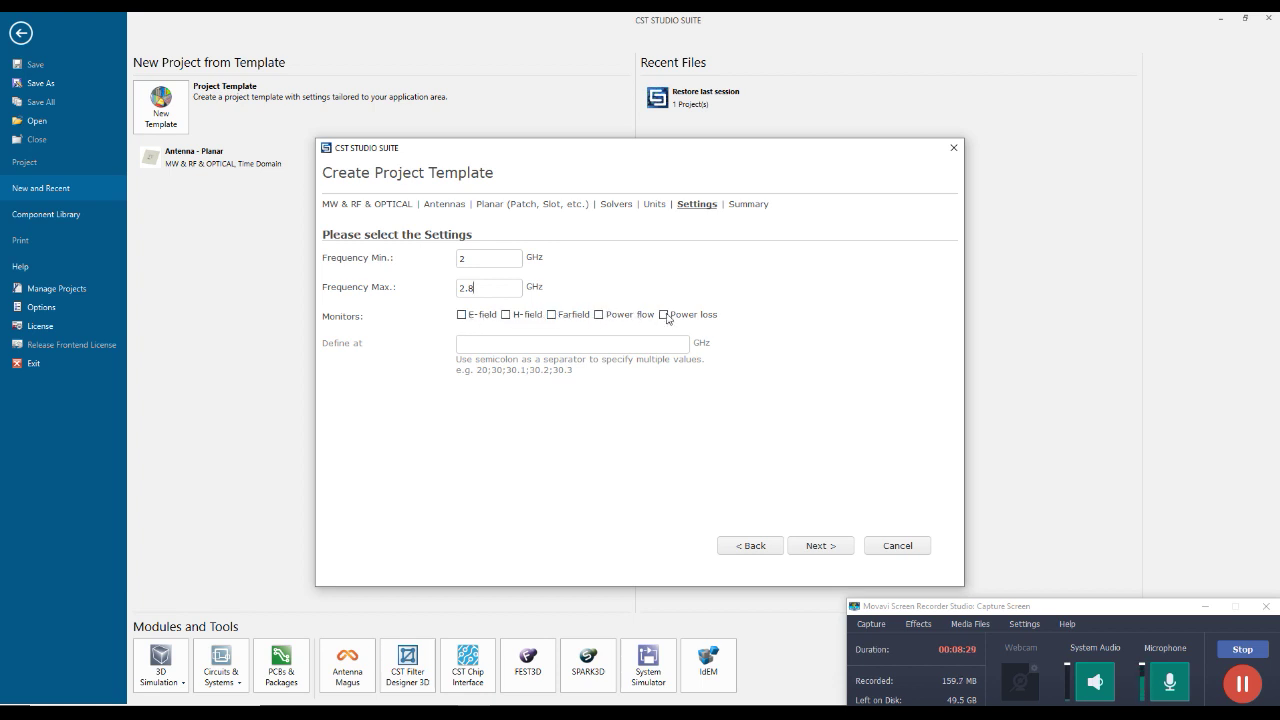
click(463, 315)
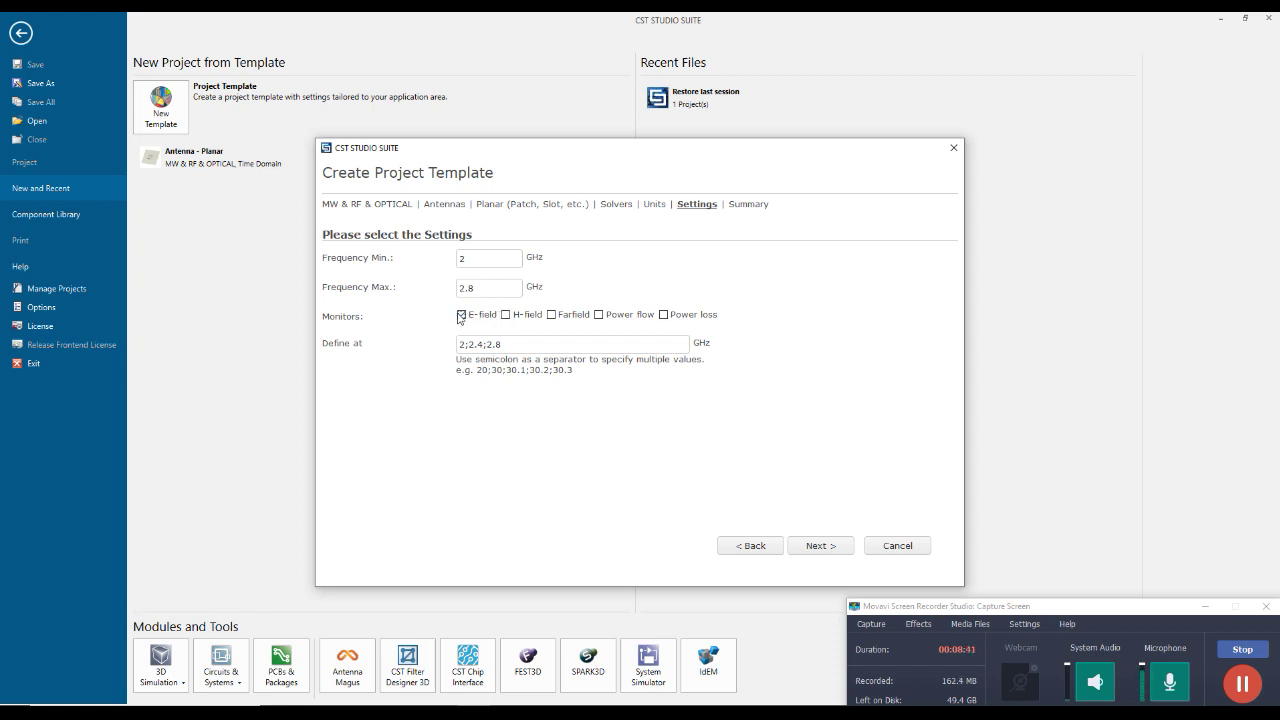
click(463, 315)
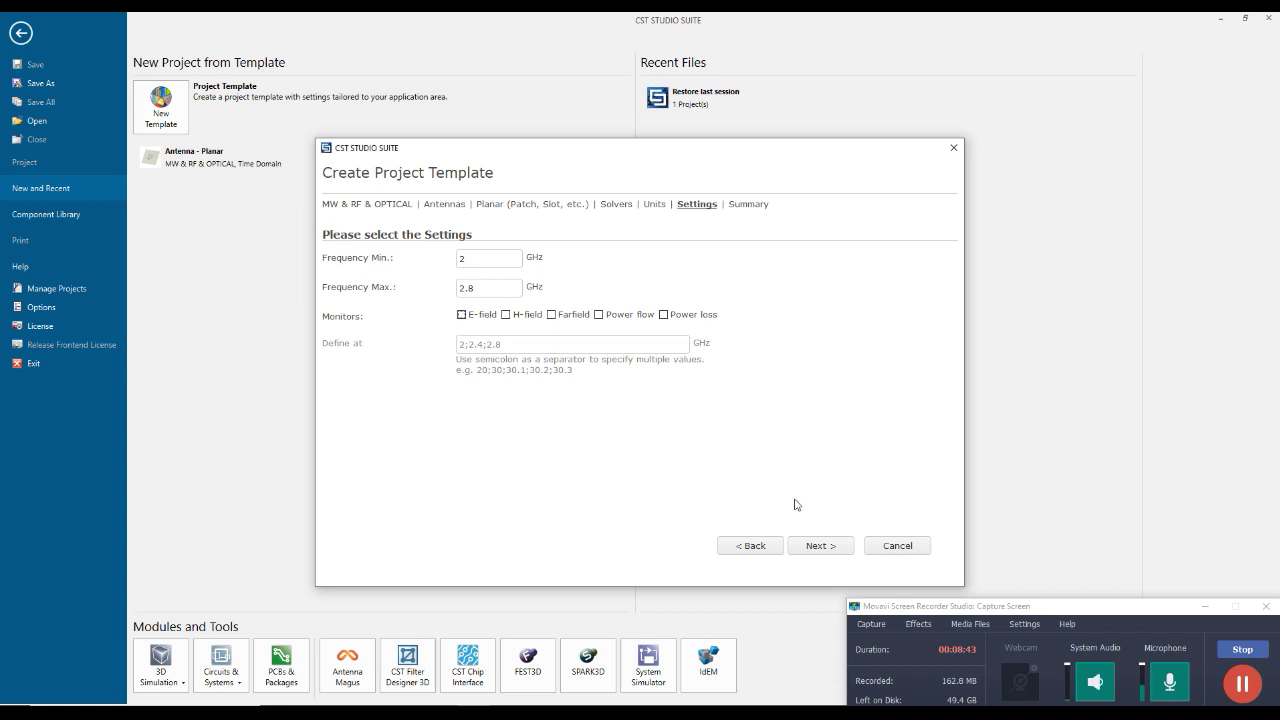
click(830, 546)
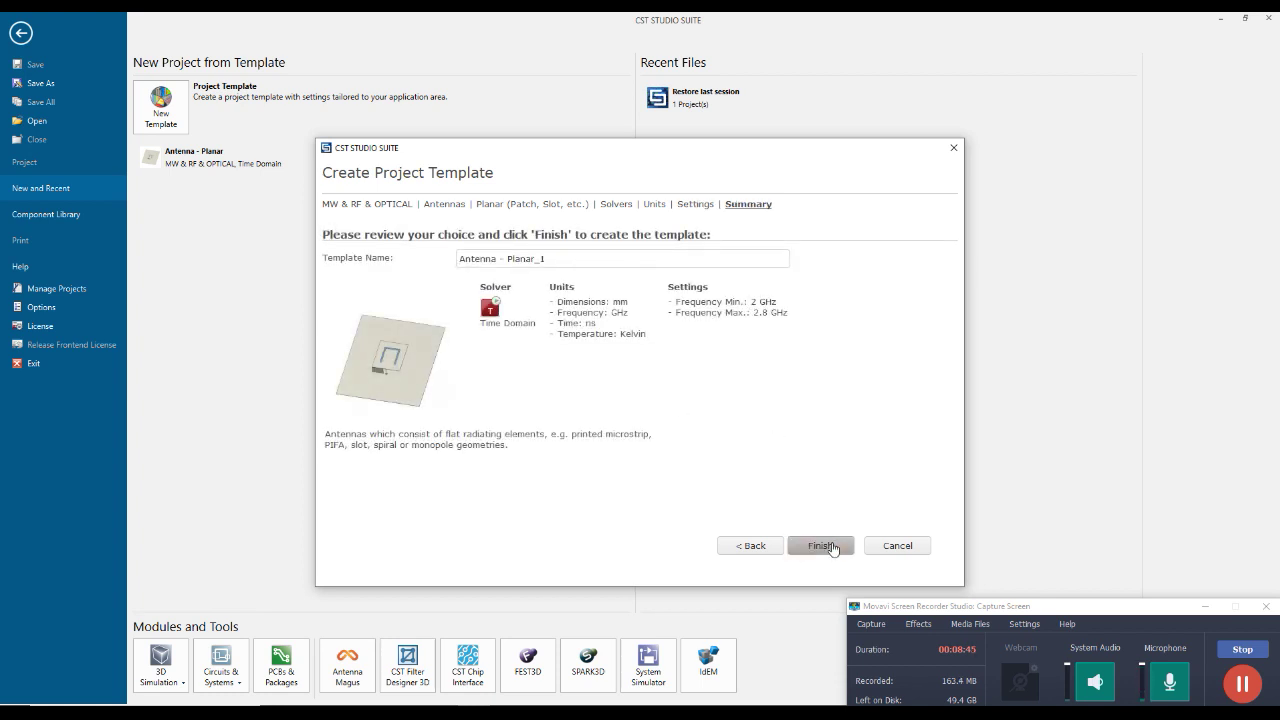
Finish the wizard to open project Untitled_0 and enlarge the panels below the 3D view
click(830, 546)
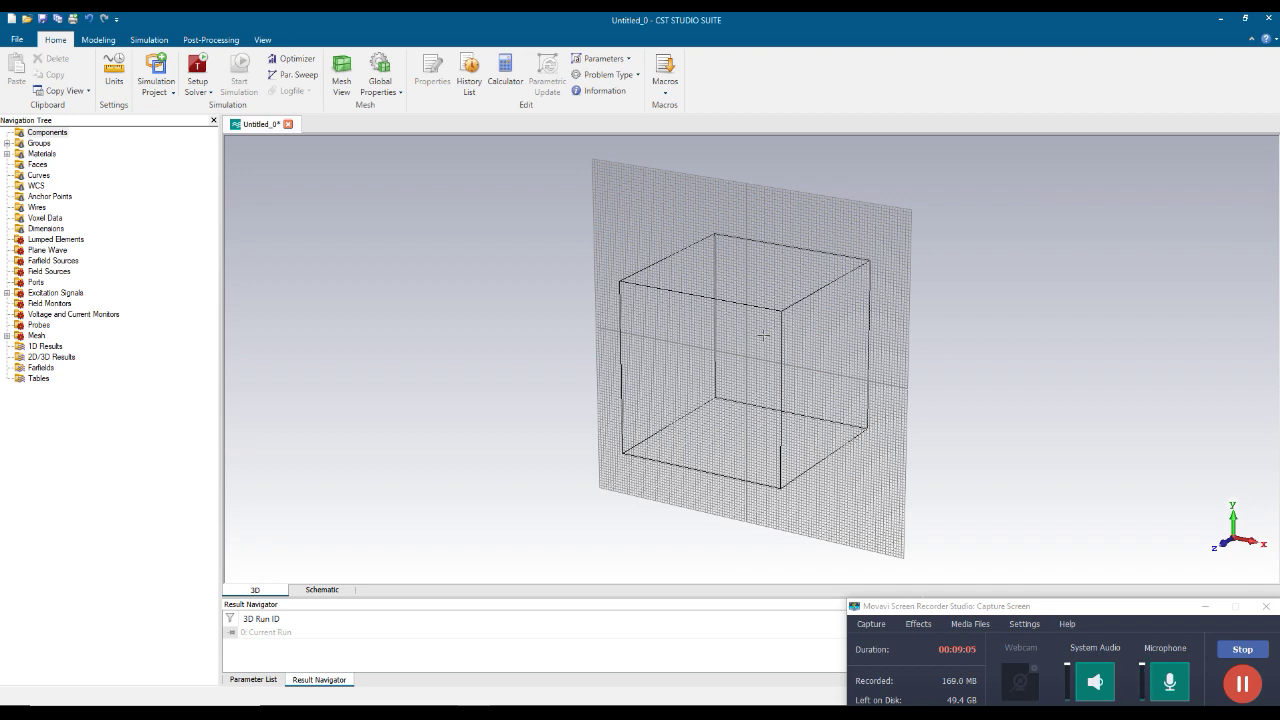
click(1204, 607)
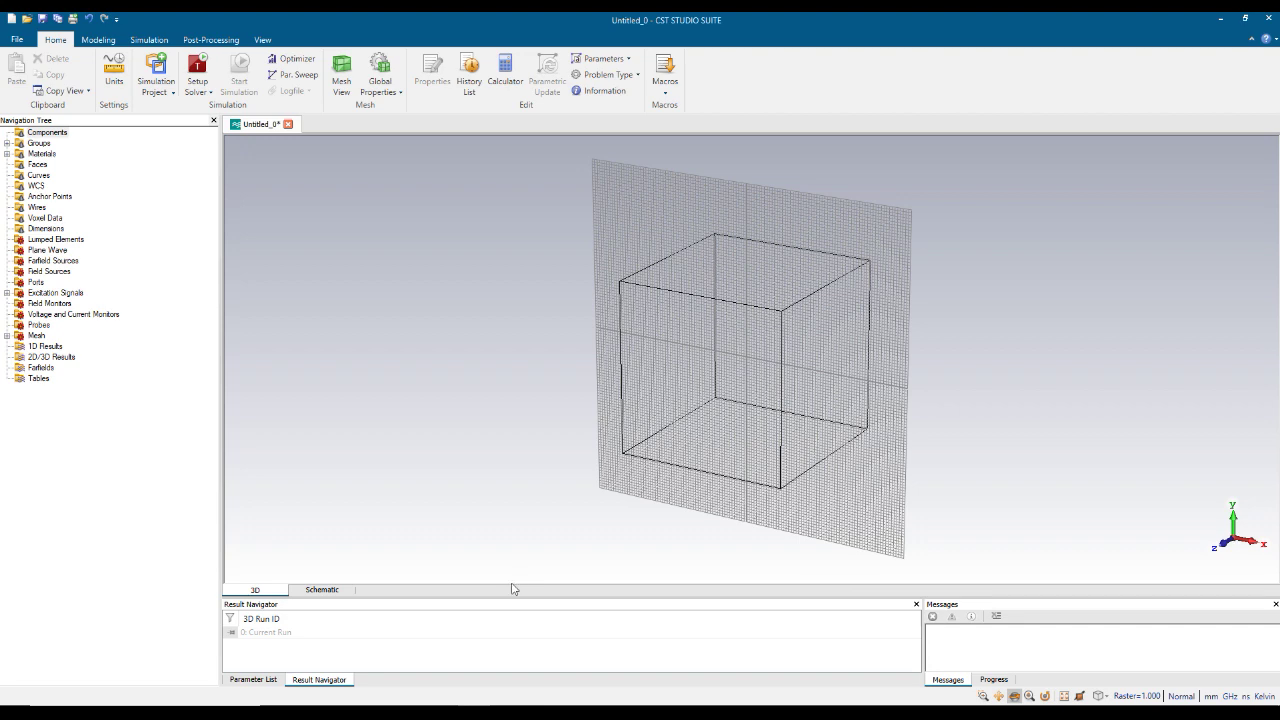
drag(516, 596, 514, 527)
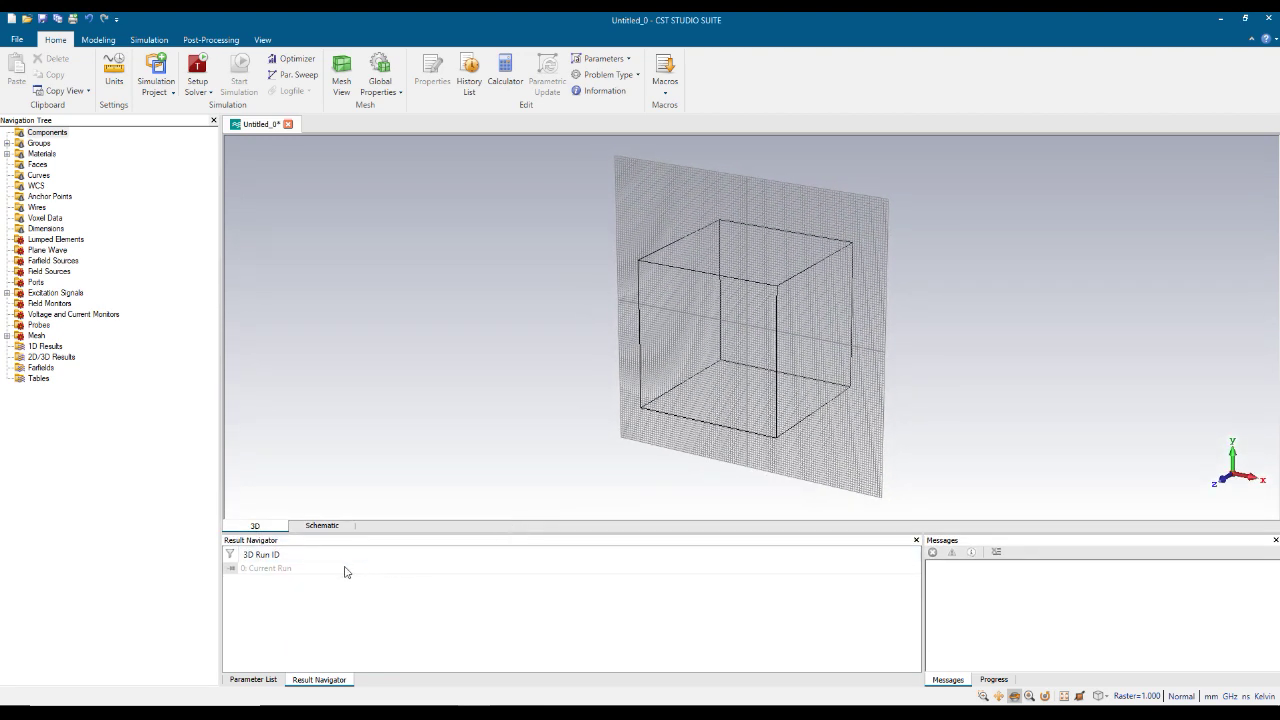
In the Parameter List, add a new parameter named Ws, checking the slide dimensions
click(256, 680)
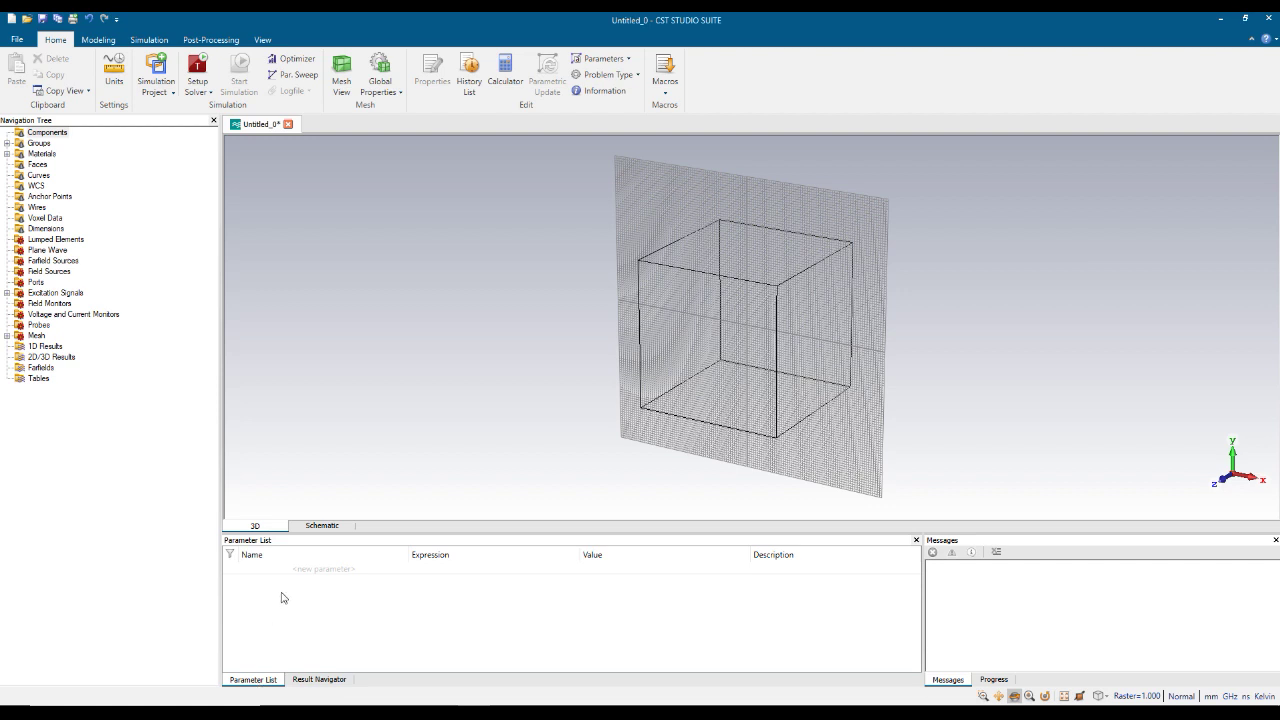
click(340, 571)
key(alt+Tab)
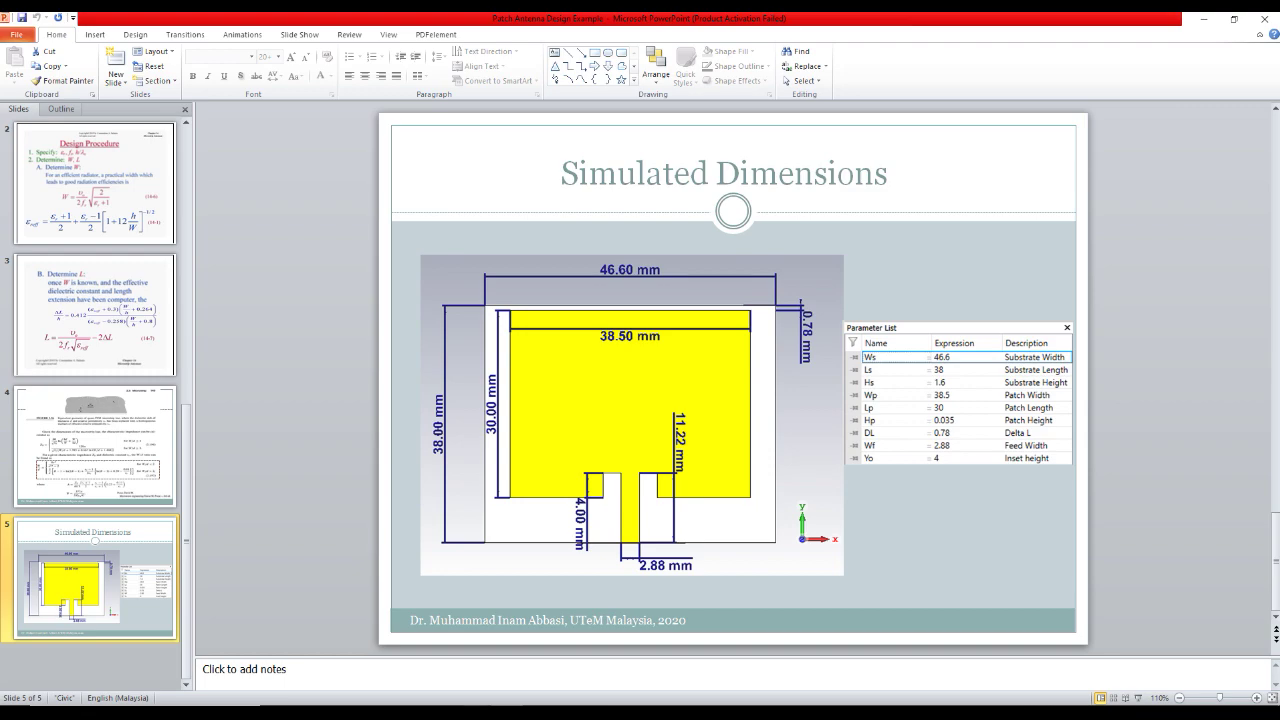
click(470, 660)
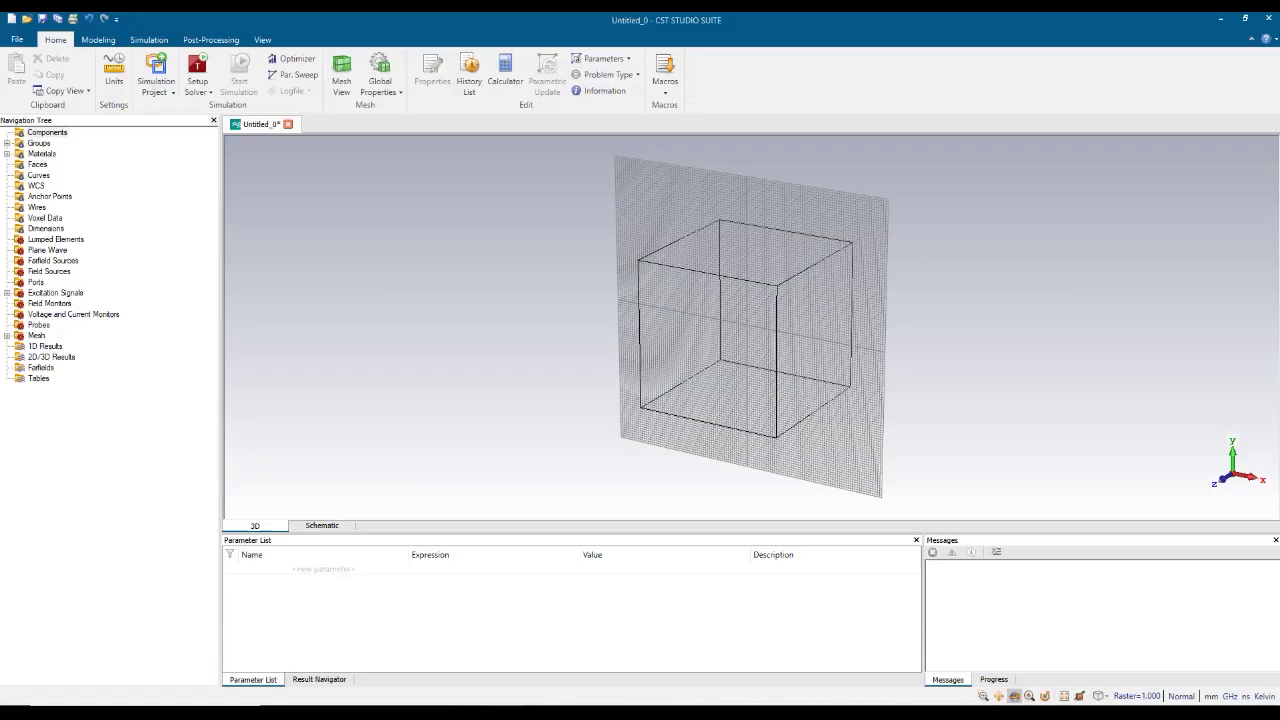
click(323, 572)
text(Ws)
key(Tab)
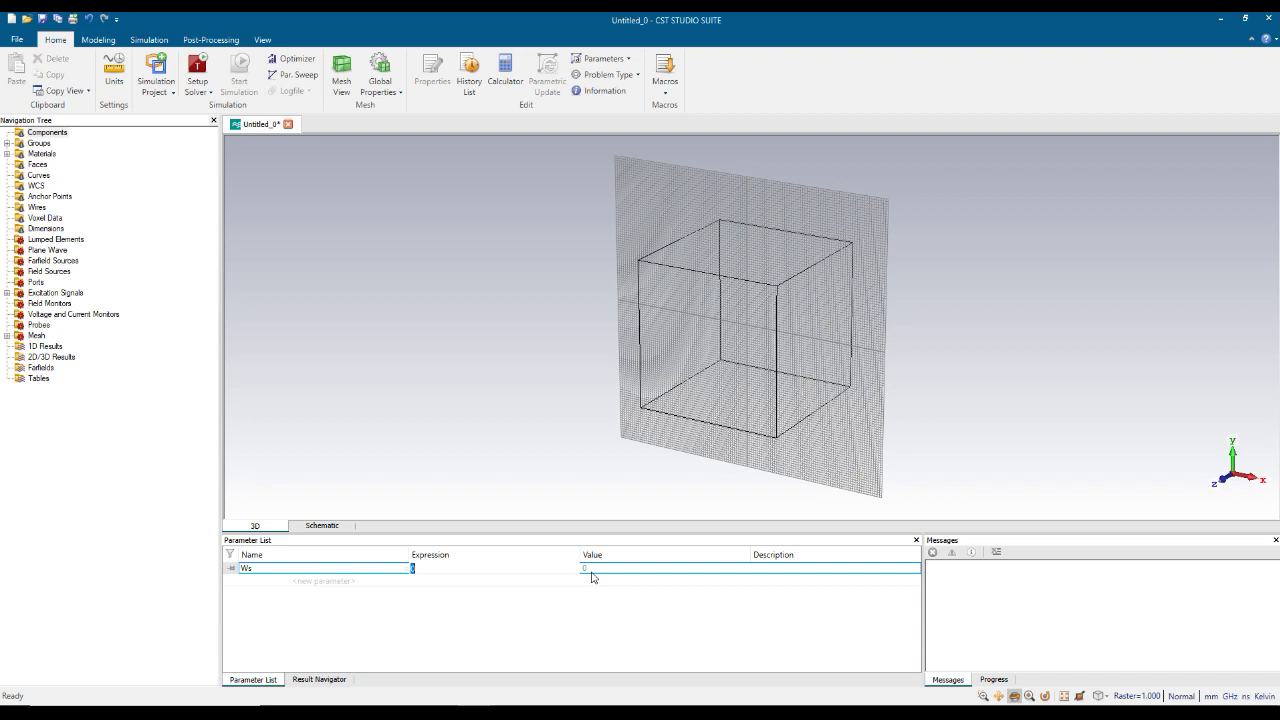
key(Return)
Give Ws the value 46.6 and description 'Substrate Width', discarding an extra empty parameter
click(511, 569)
text(46.6)
key(Return)
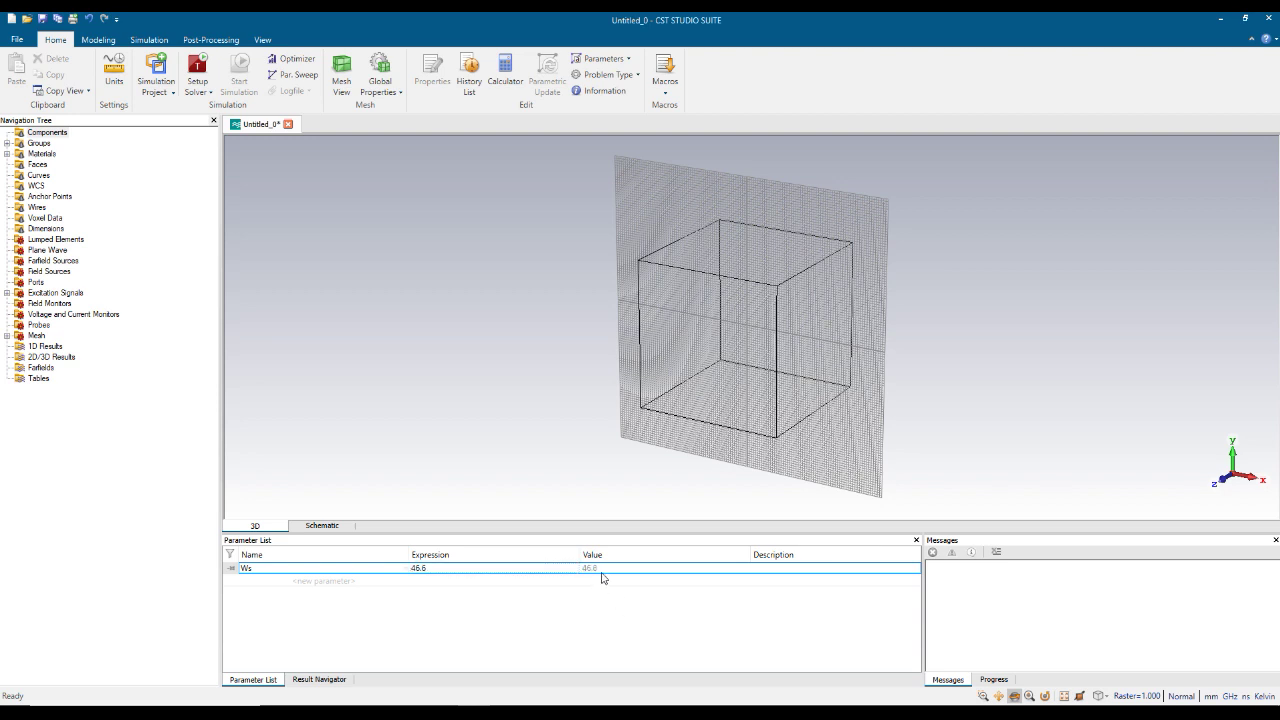
click(781, 568)
text(Substrate Width)
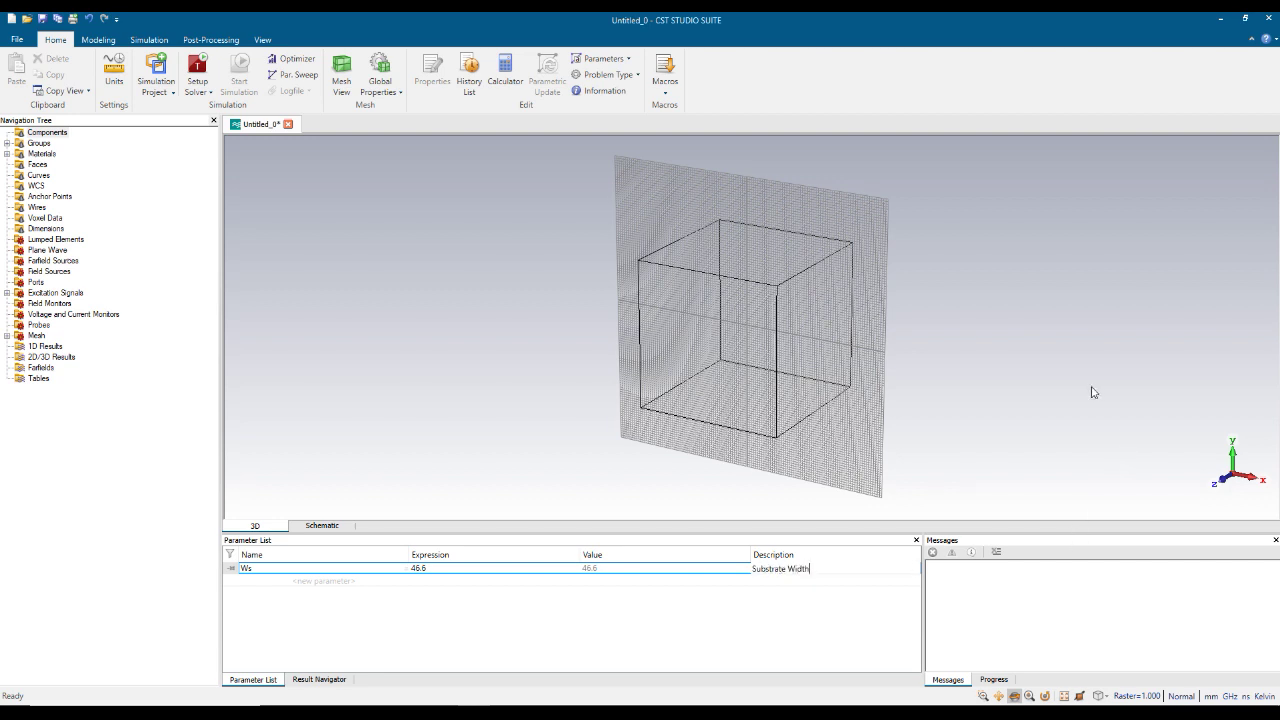
key(Return)
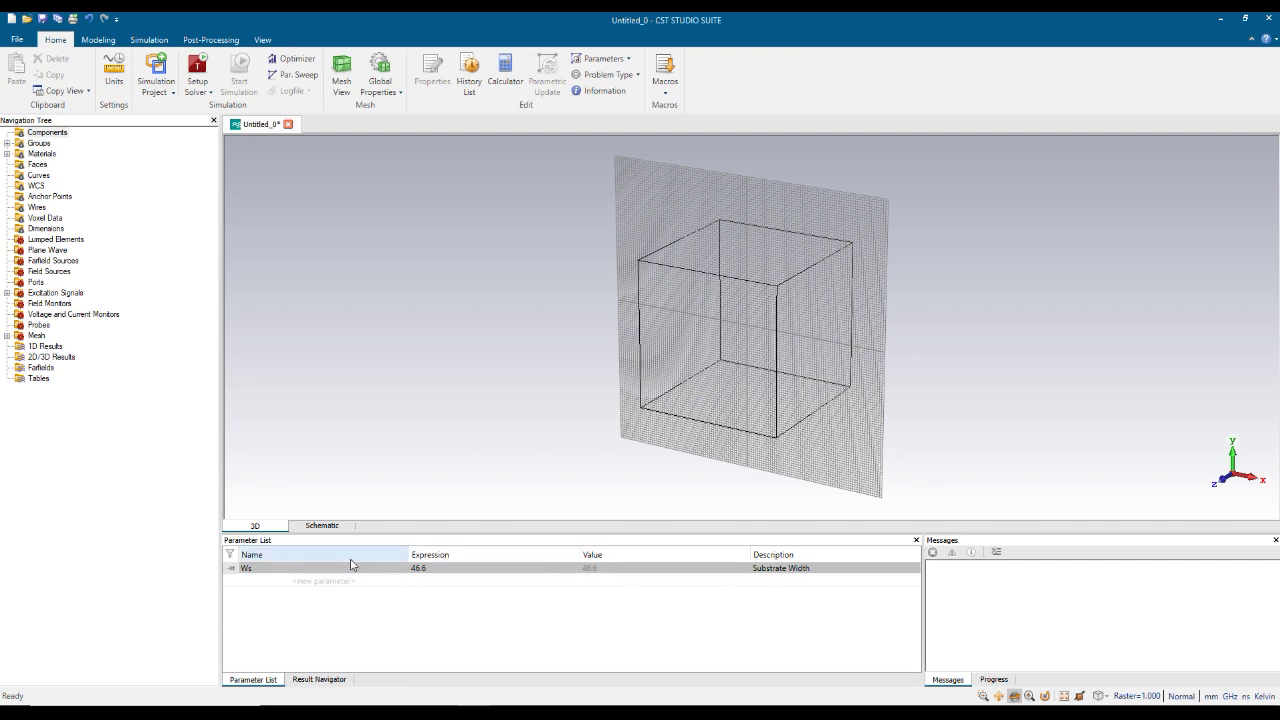
click(330, 581)
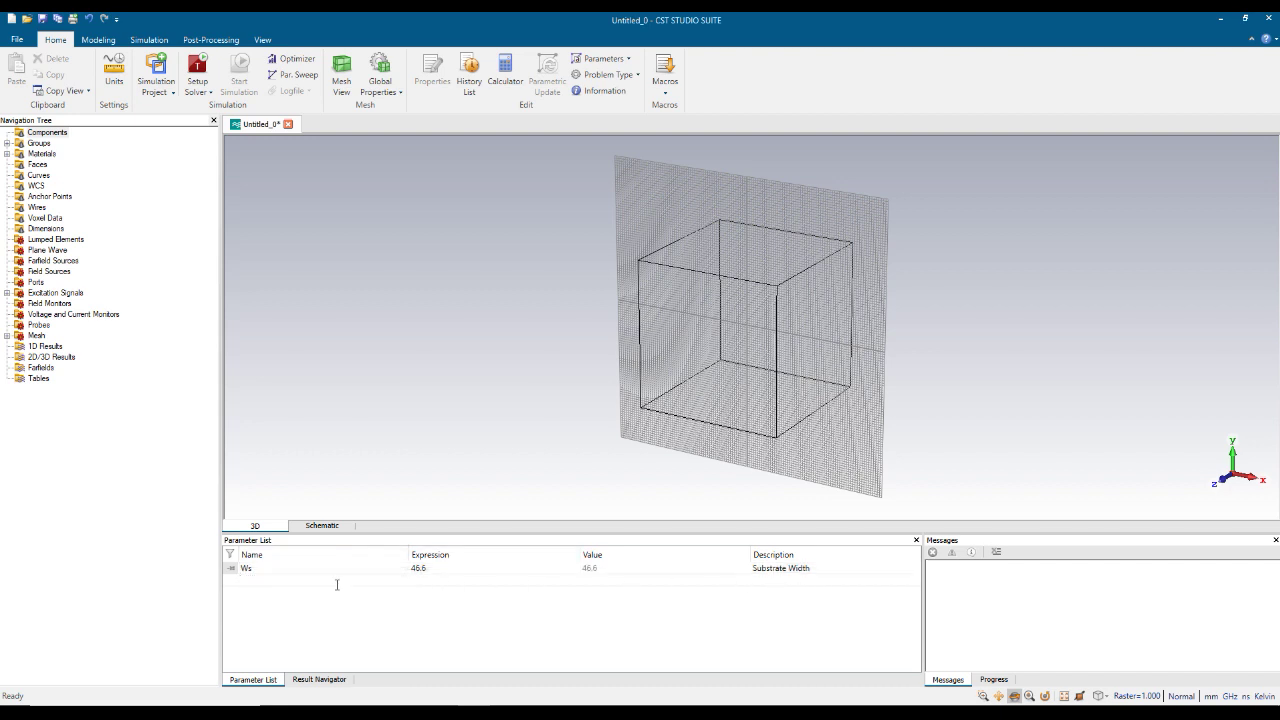
click(1051, 406)
click(94, 41)
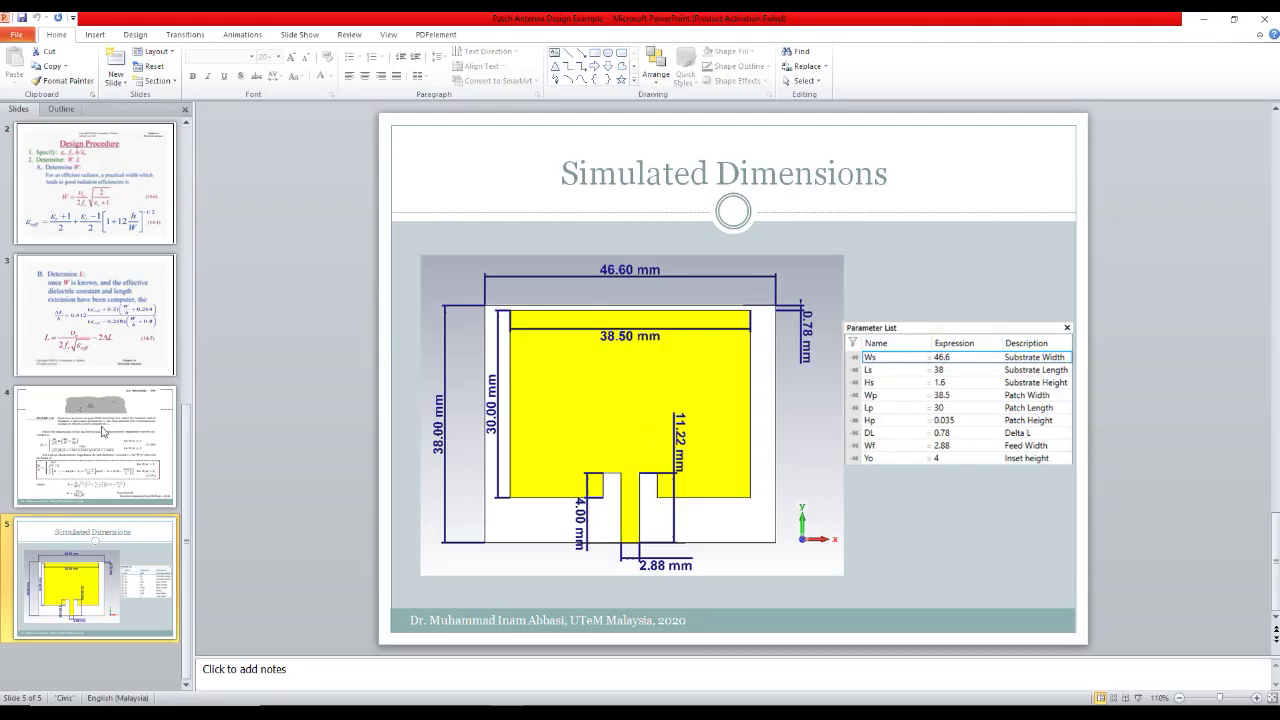
View the agenda slide, go back to Simulated Dimensions, then return to CST
scroll(103, 455, up, 2)
click(151, 189)
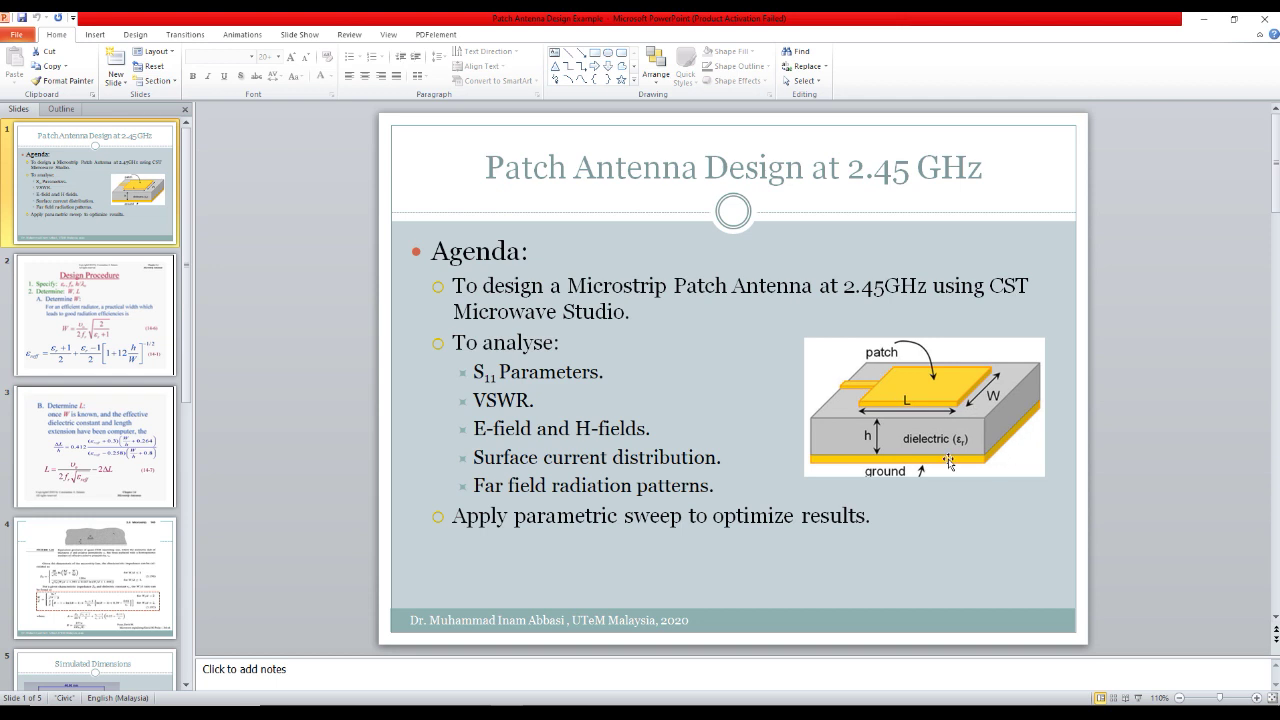
scroll(82, 363, down, 3)
click(80, 575)
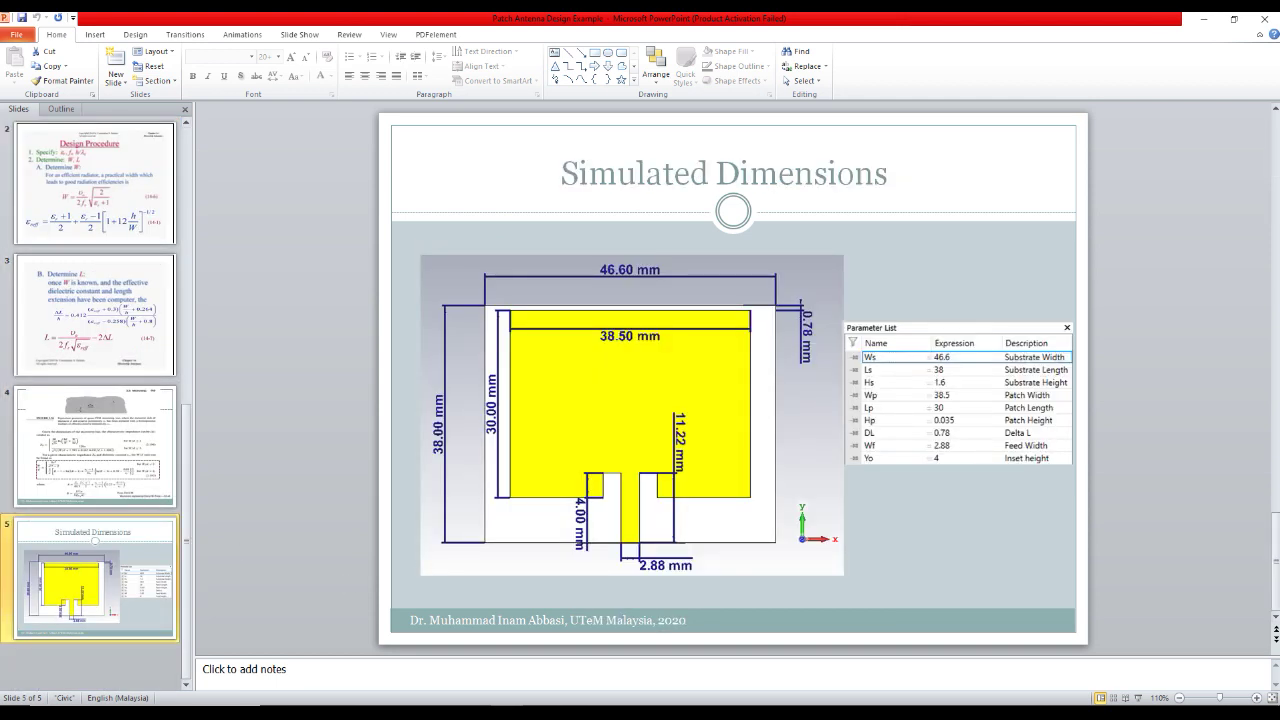
key(alt+Tab)
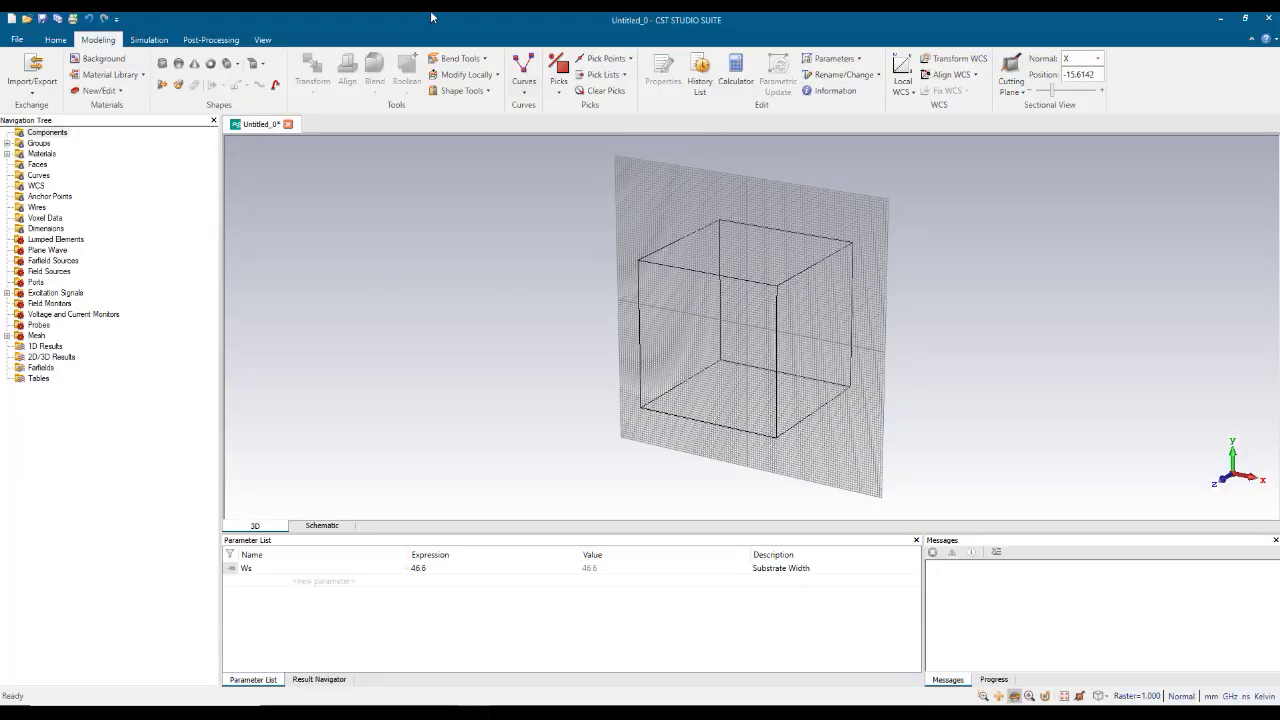
Start a brick named Substrate spanning X from -Ws/2 to Ws/2
click(162, 63)
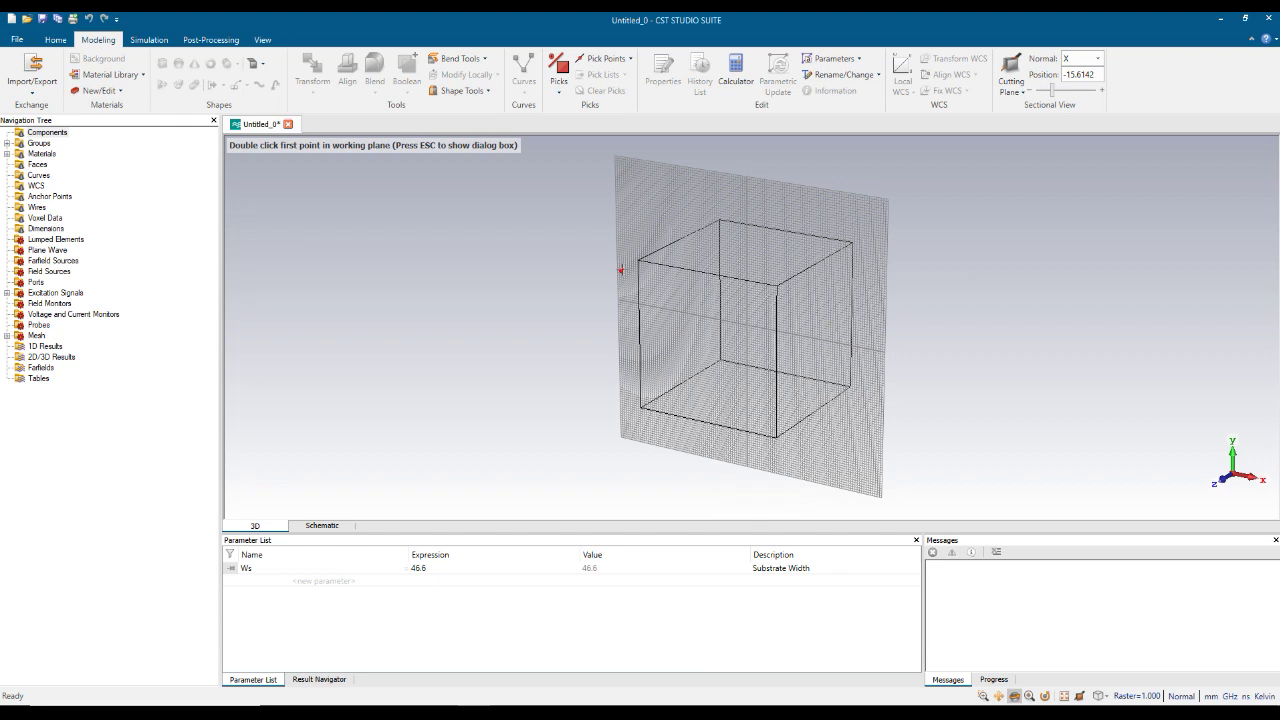
key(Escape)
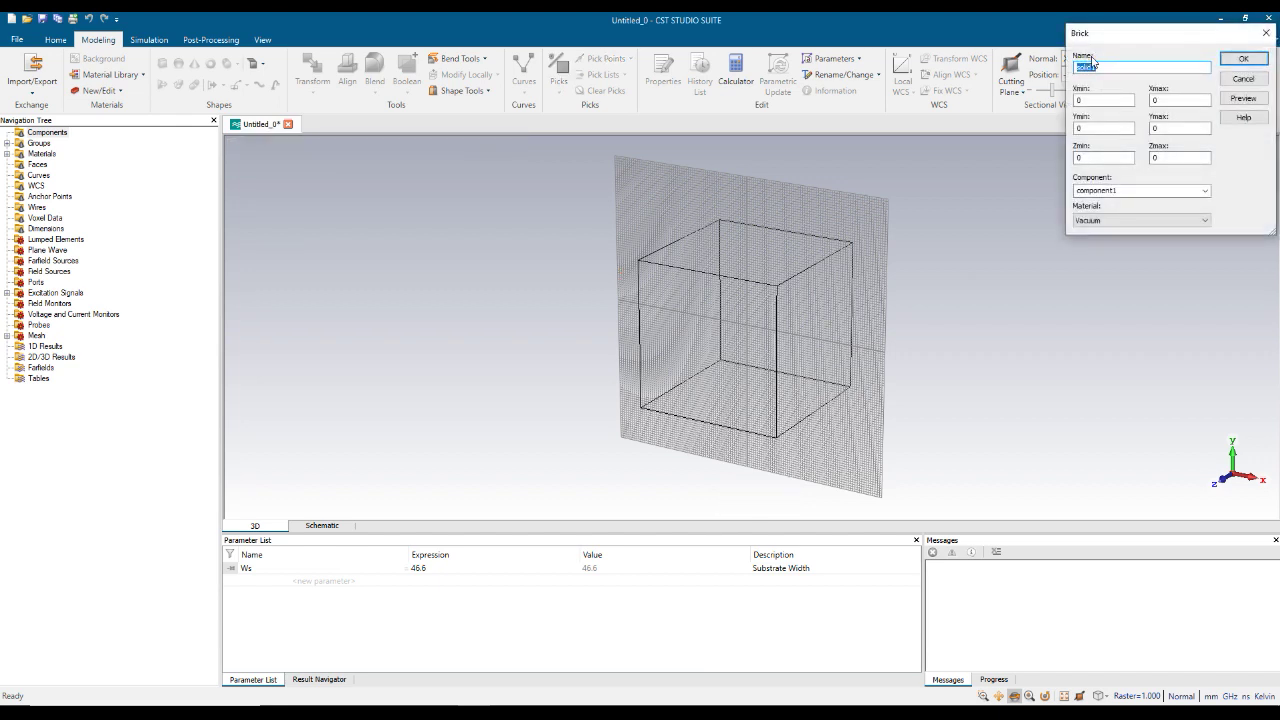
text(Substrate)
click(1107, 100)
drag(1107, 100, 1066, 97)
text(Ws)
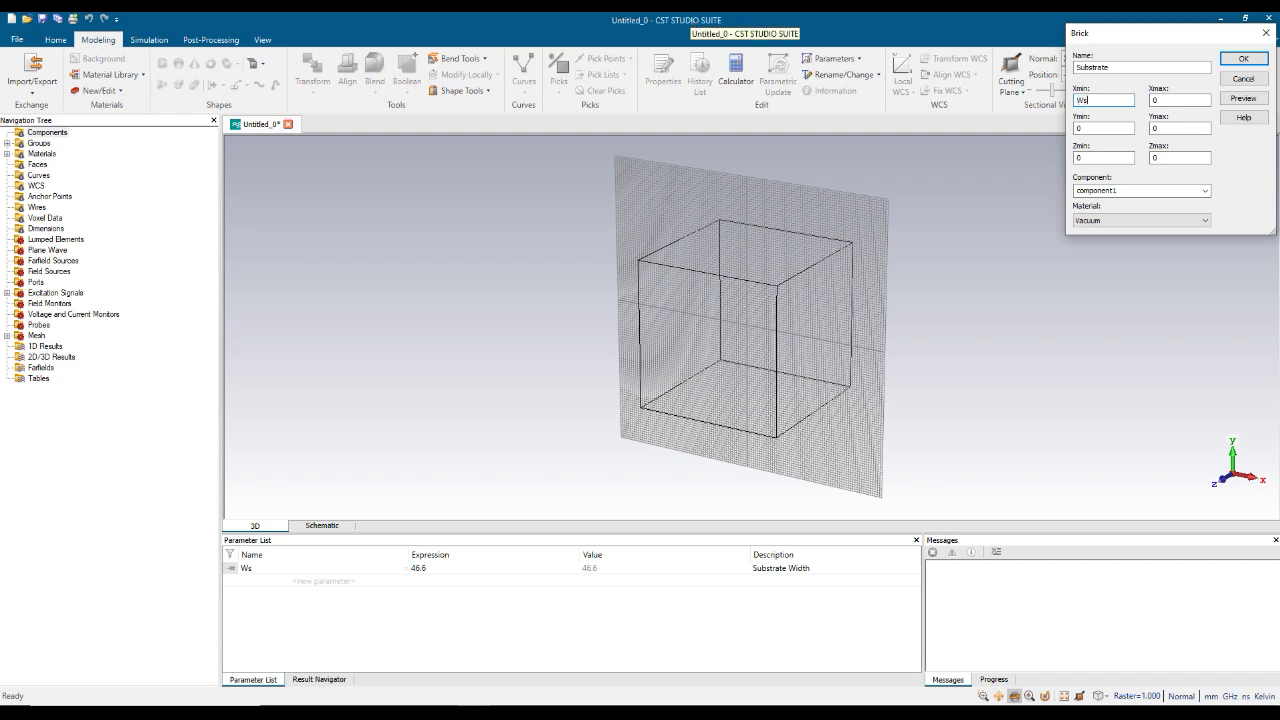
text(/2)
key(Home)
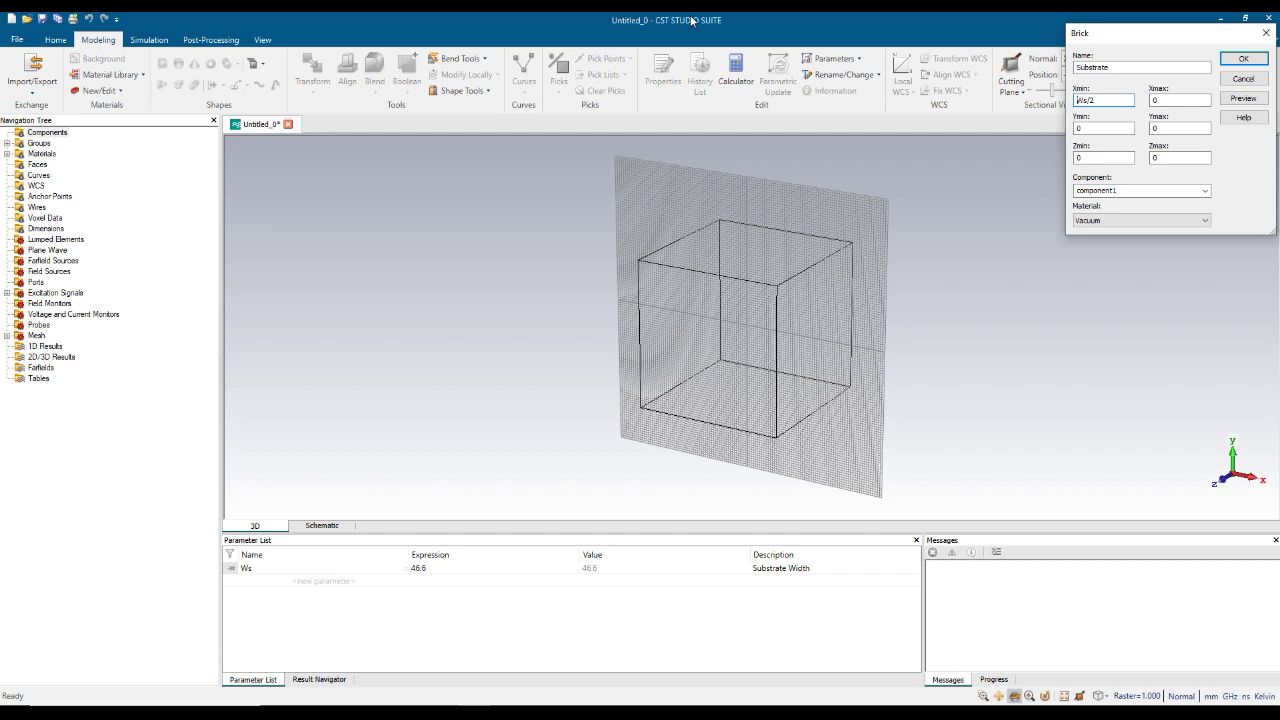
text(-)
click(1177, 97)
drag(1177, 97, 1156, 98)
text(Ws/2)
Set the Substrate brick's Y from -Ls/2 to Ls/2 and Z from 0 to Hs
click(1108, 128)
text(-Ls/2)
key(Tab)
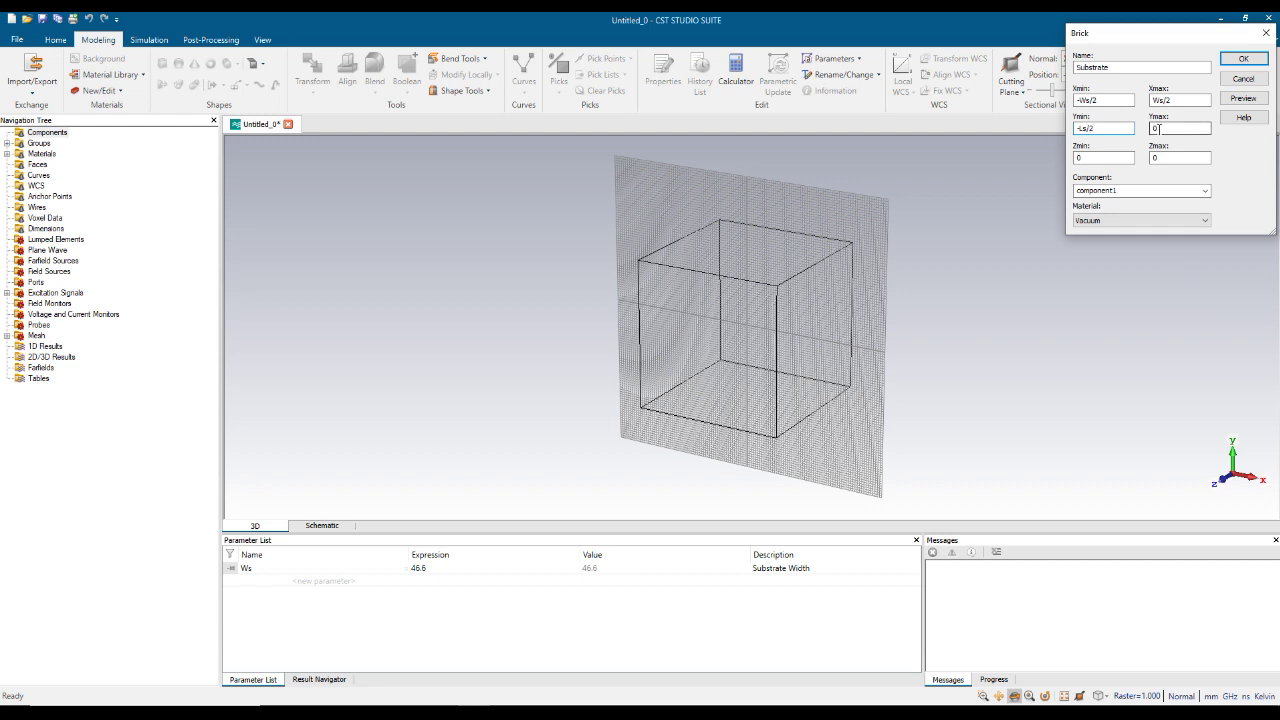
text(Ls/2)
click(1091, 156)
double_click(1091, 156)
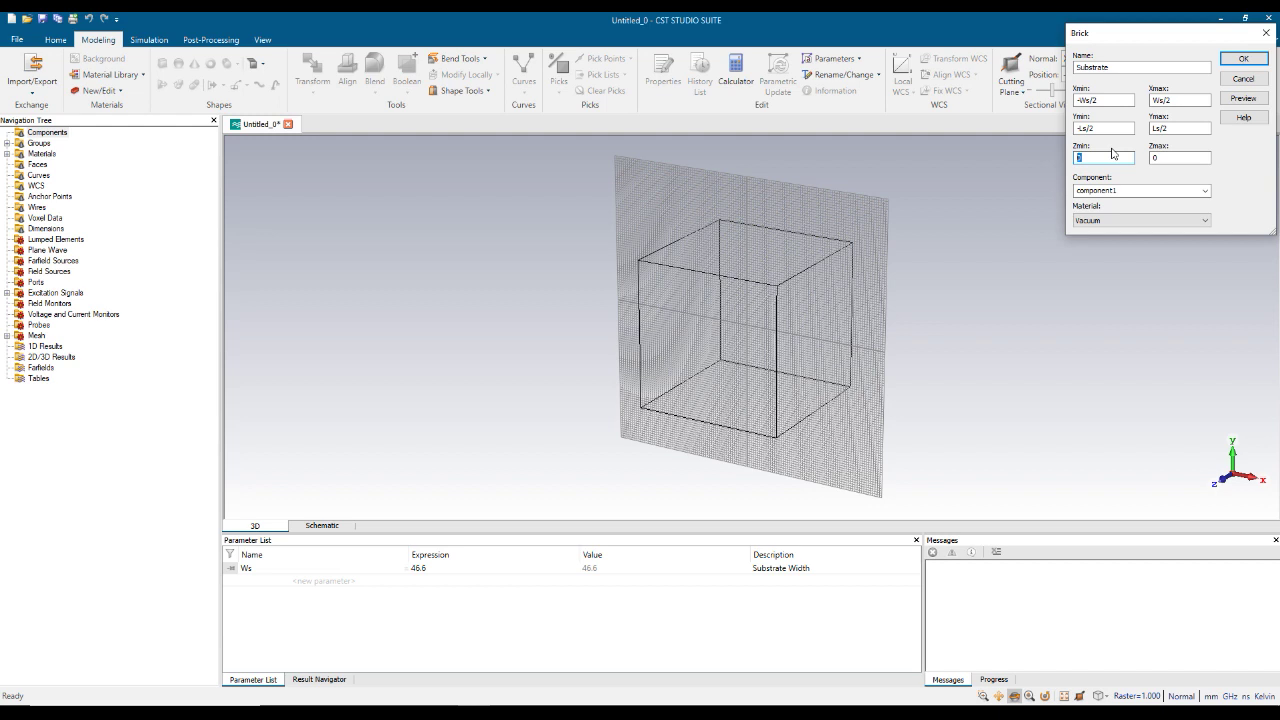
double_click(1176, 156)
text(Hs)
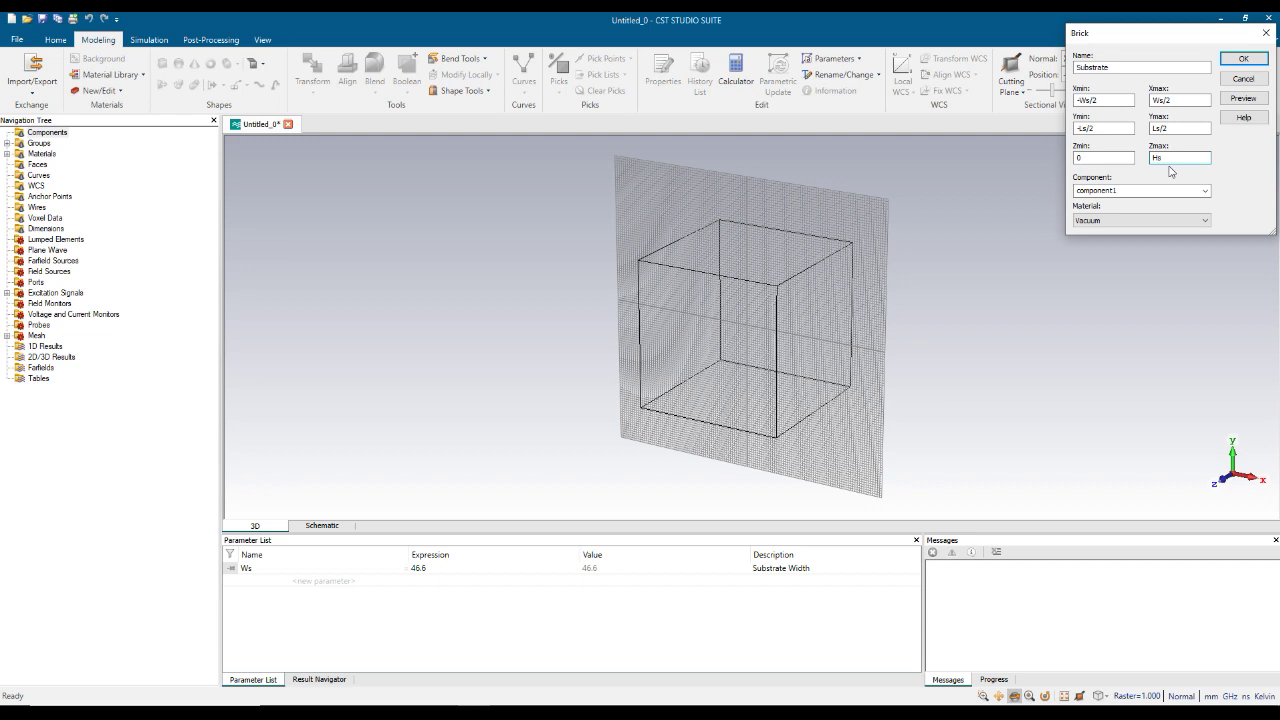
Load FR-4 (lossy) from the Material Library as the Substrate material
click(1160, 221)
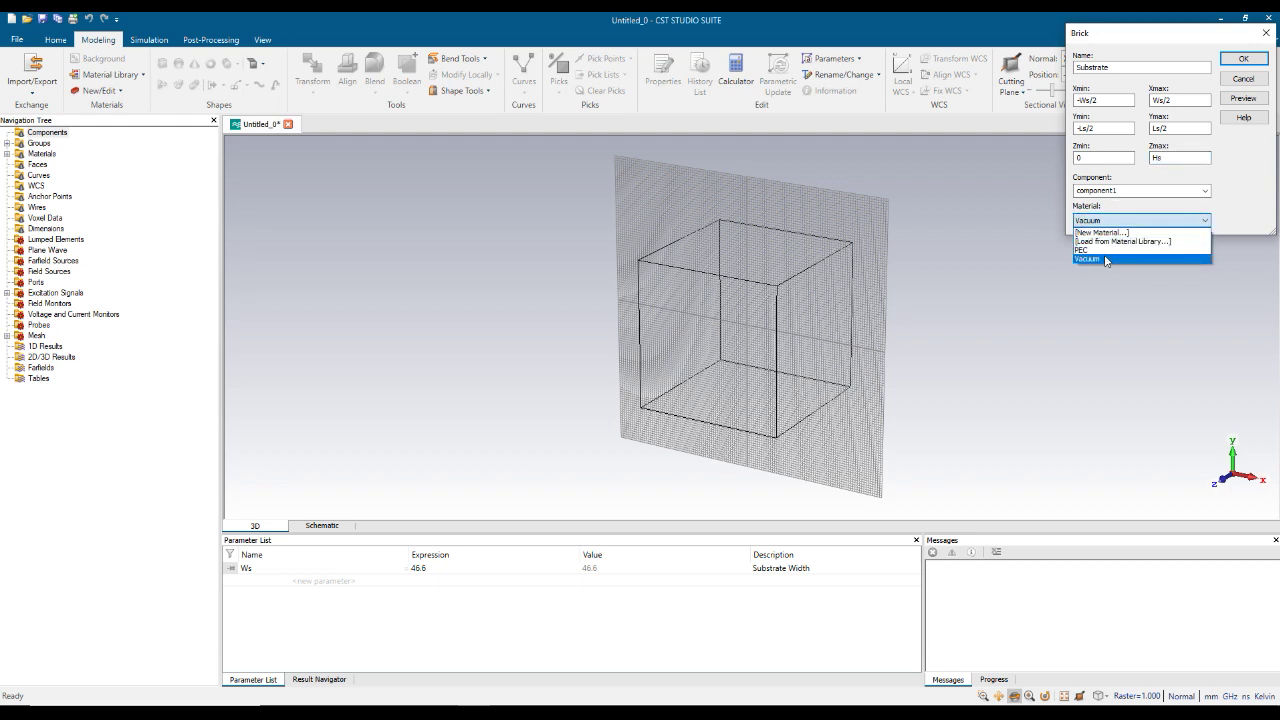
click(1109, 241)
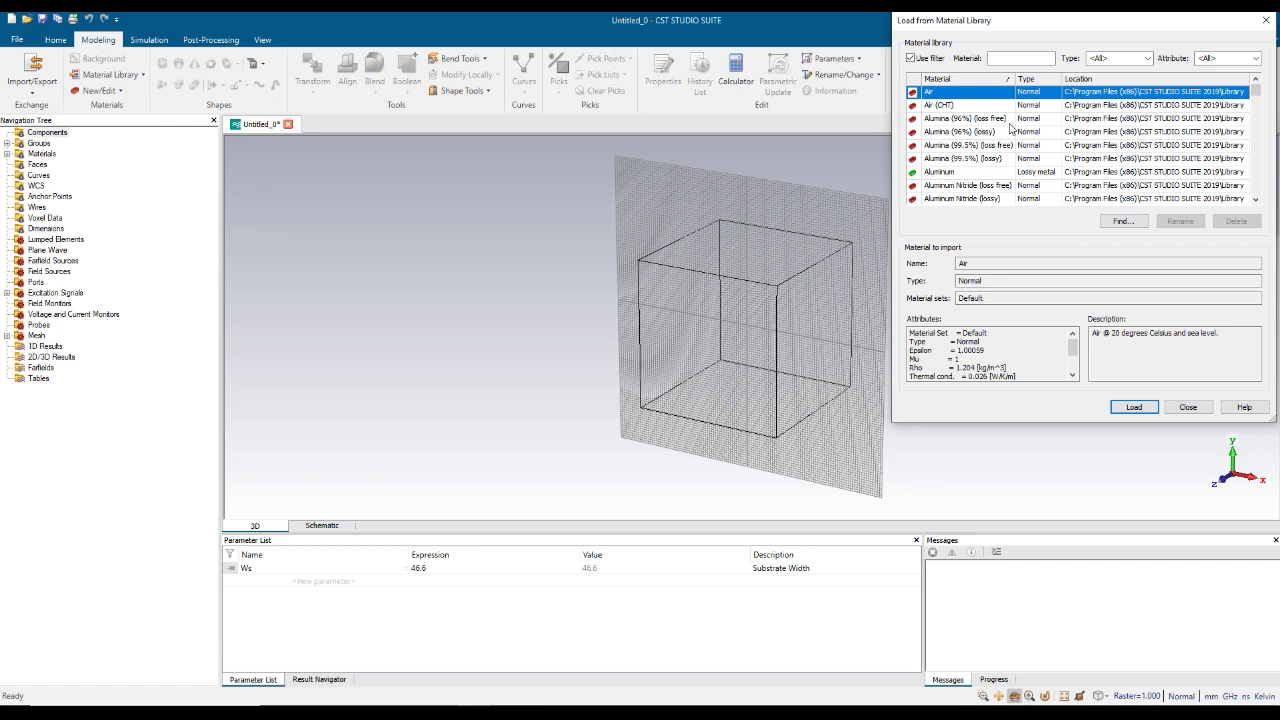
click(1010, 121)
key(f)
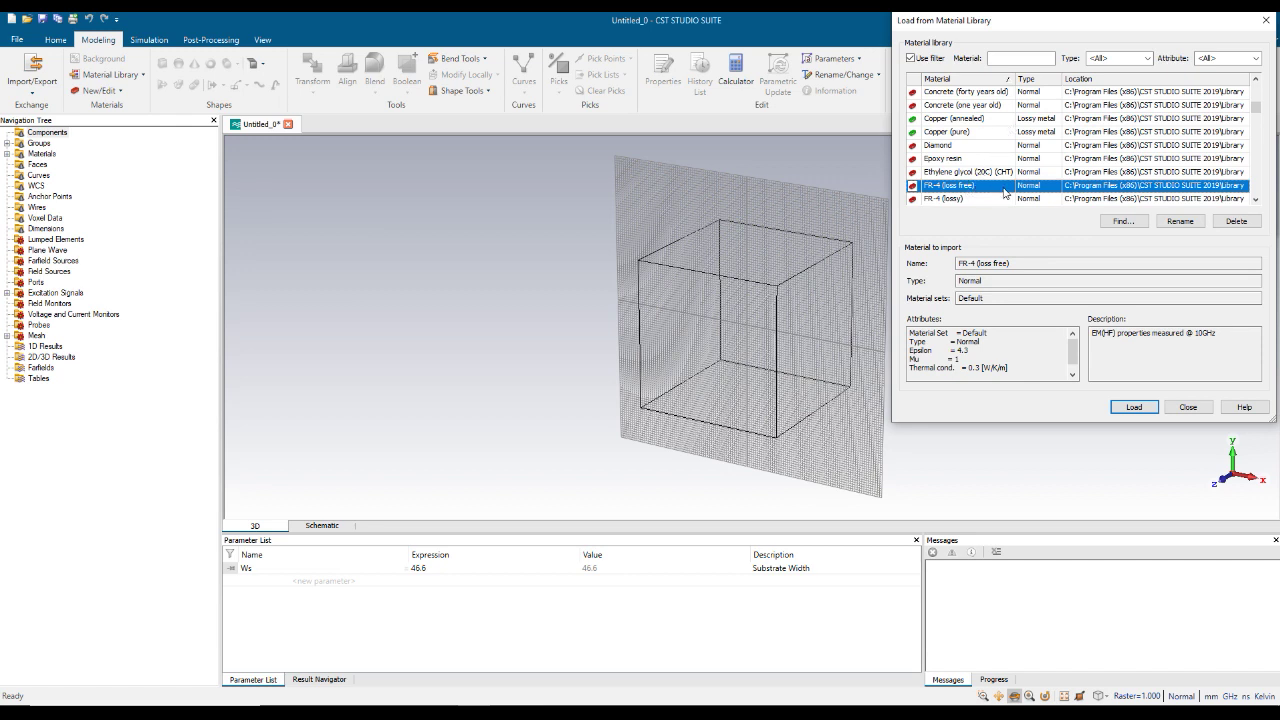
click(1254, 202)
click(1254, 201)
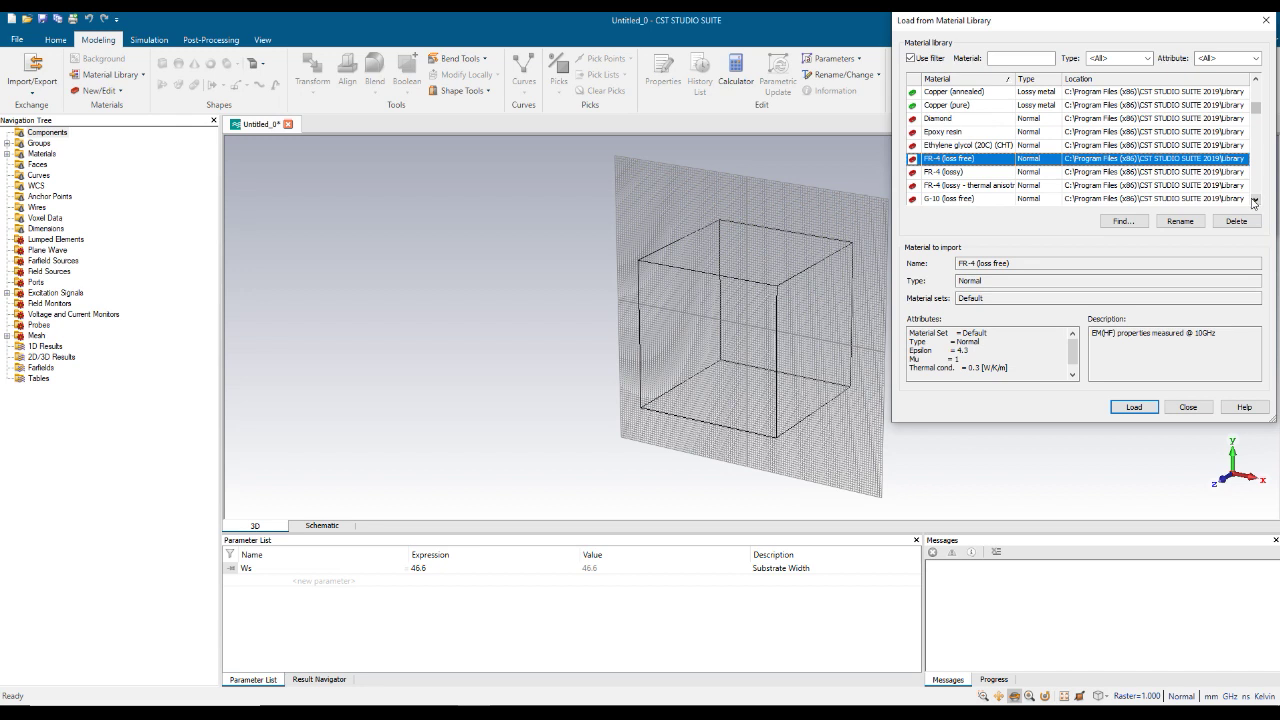
click(931, 174)
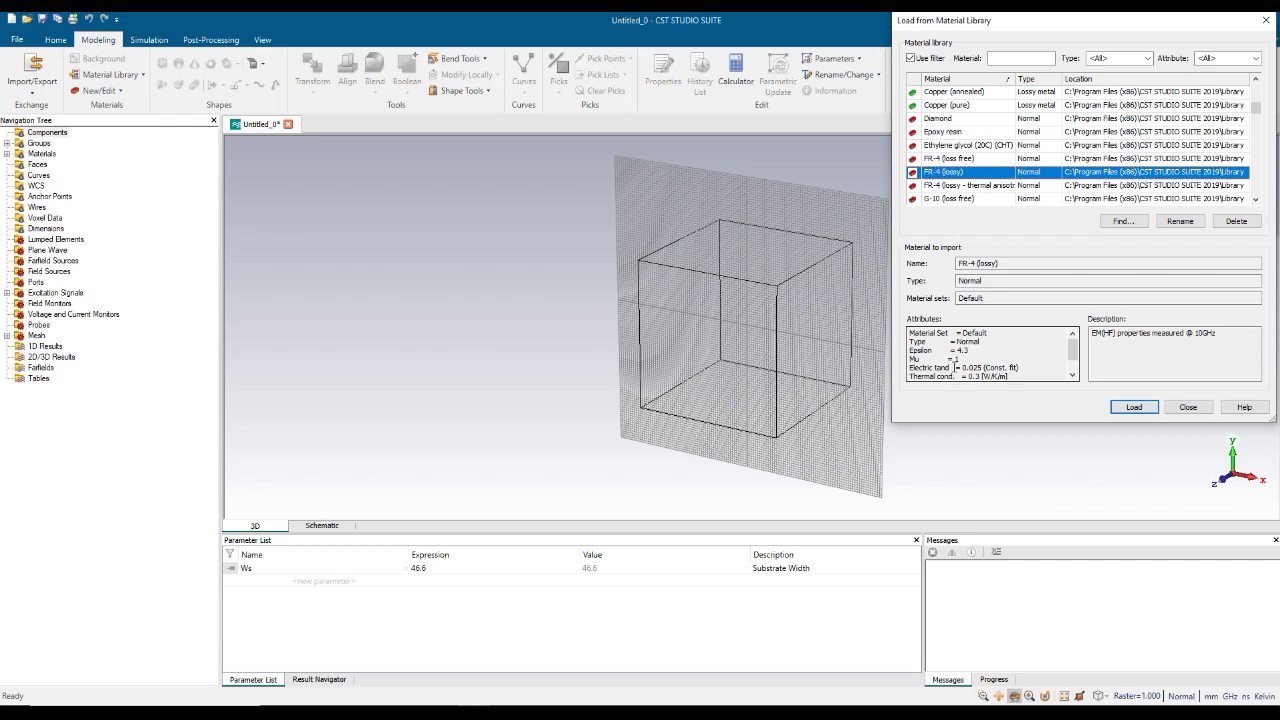
key(Up)
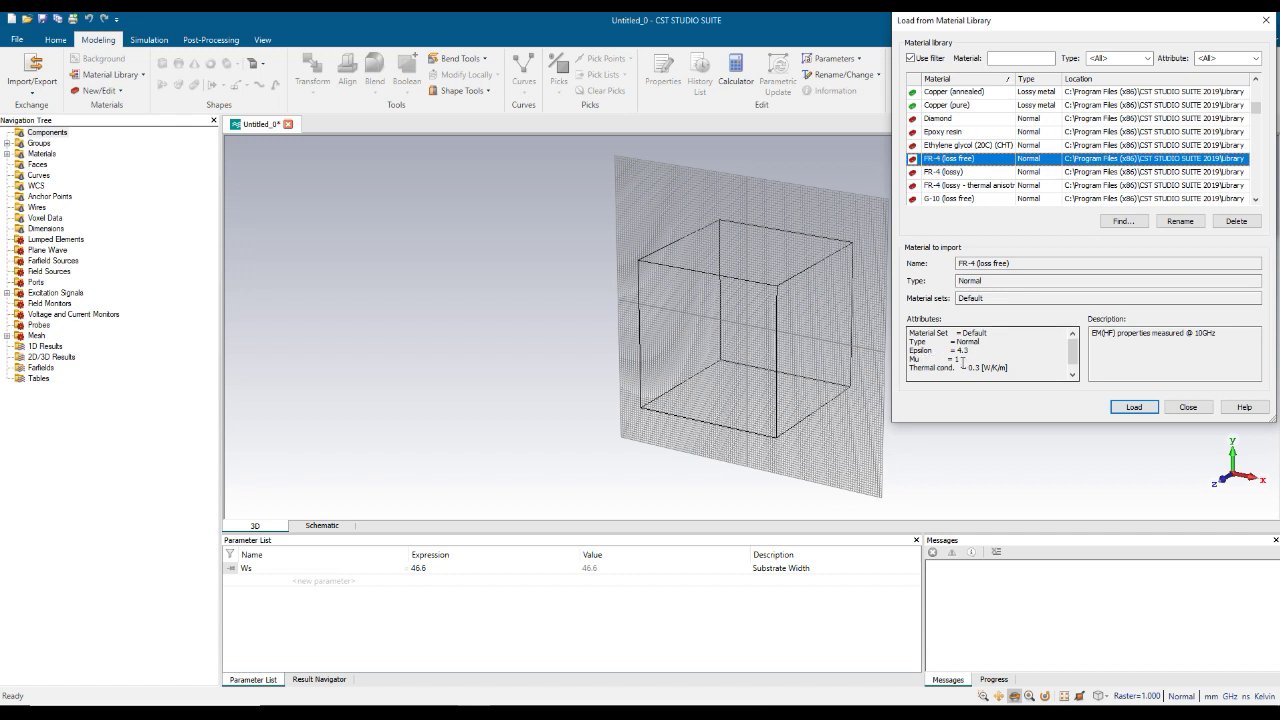
click(997, 174)
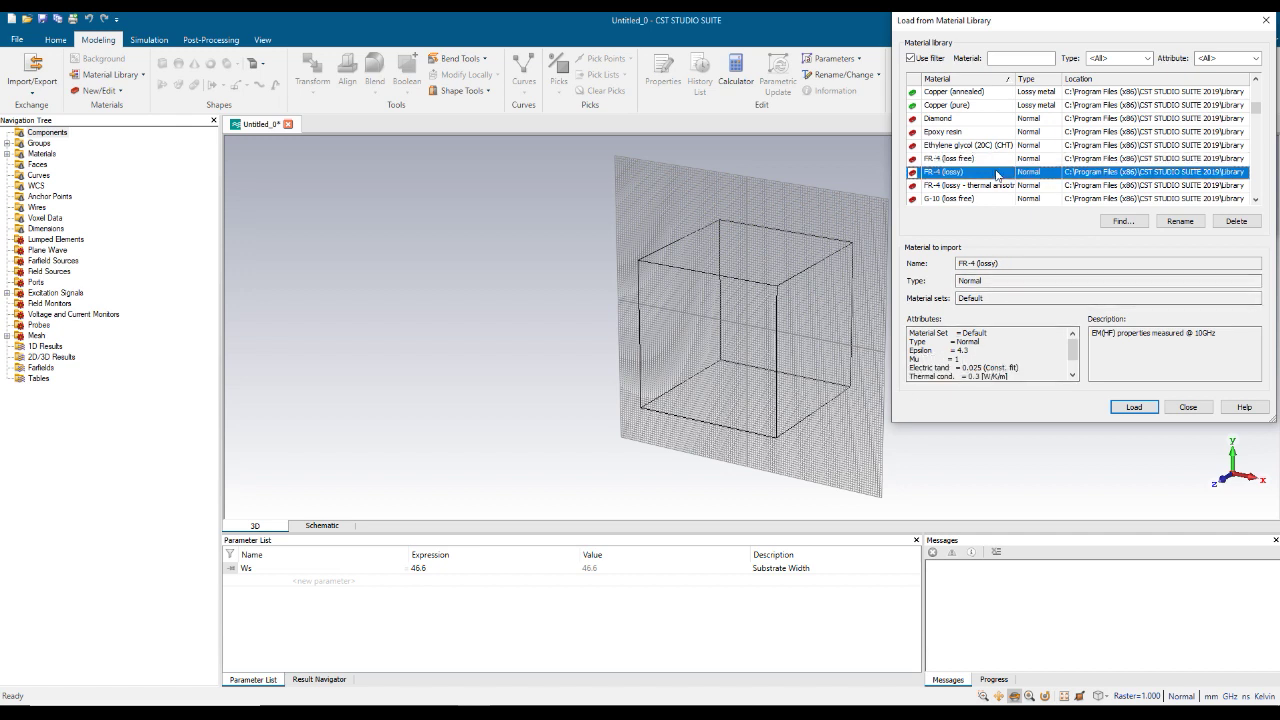
click(1136, 406)
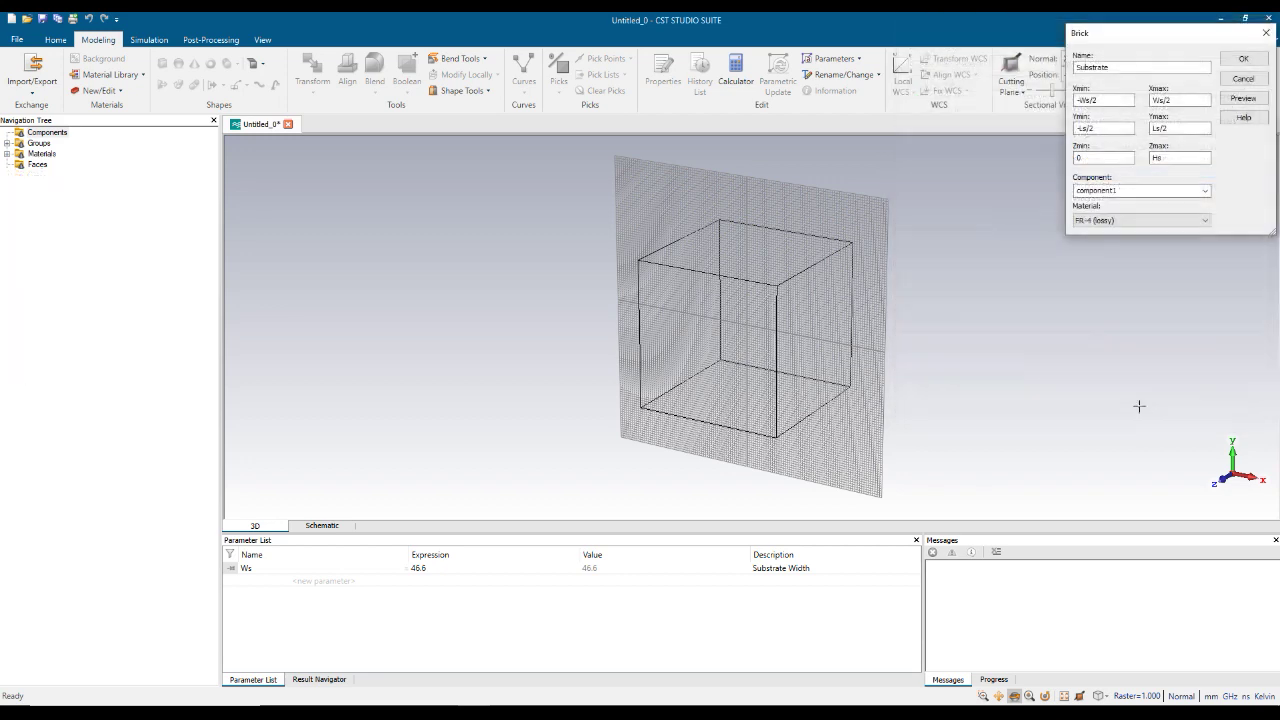
Confirm the brick and define Ls = 38 described as 'Substrate Length'
click(1244, 60)
drag(1200, 90, 1191, 290)
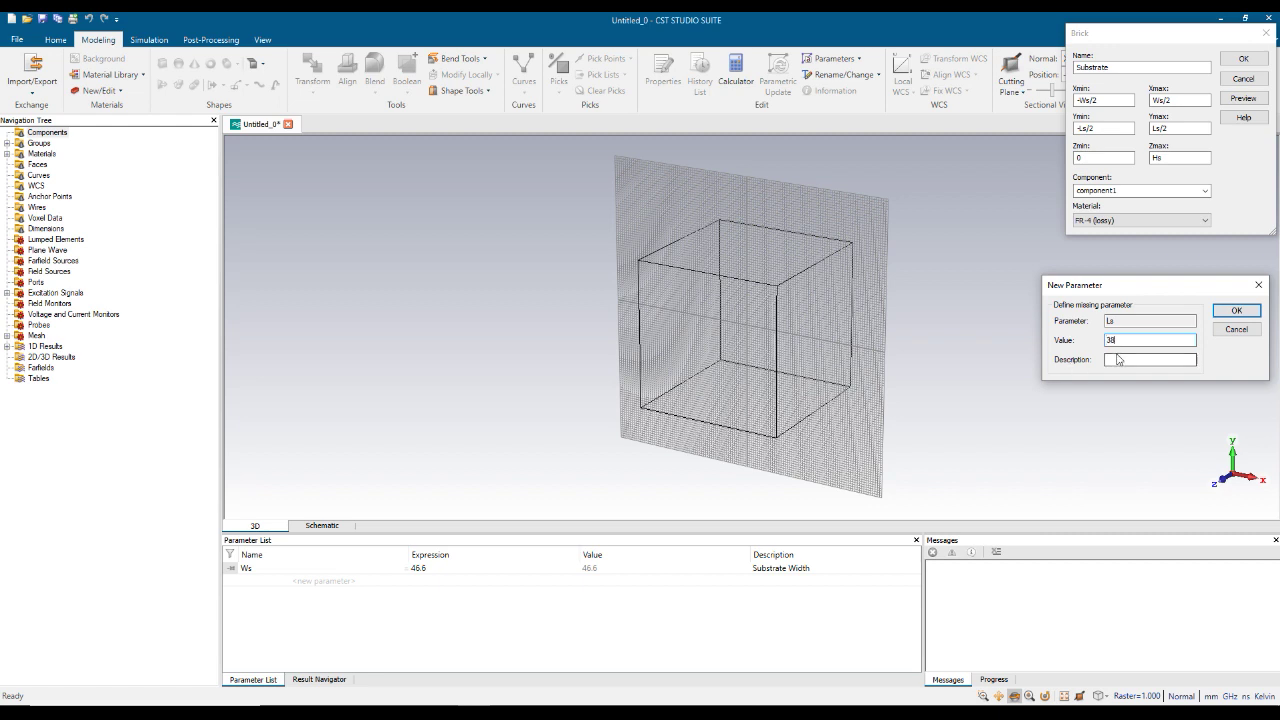
click(1120, 360)
text(Substrate Length)
click(1238, 312)
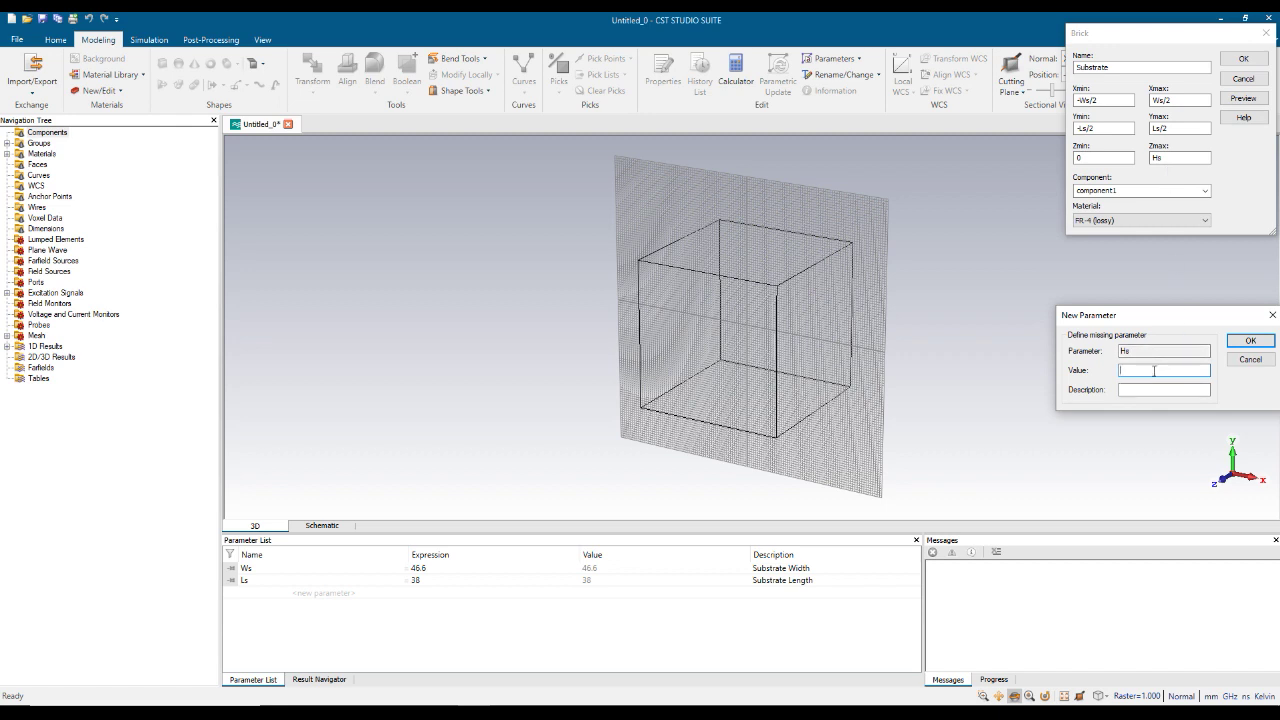
Define Hs = 1.6 described as 'Substrate Height' and finish creating the Substrate
text(1.6)
click(1151, 388)
text(Heigh)
key(BackSpace)
key(BackSpace)
key(BackSpace)
key(BackSpace)
text(Substrate Height)
click(1236, 340)
key(Return)
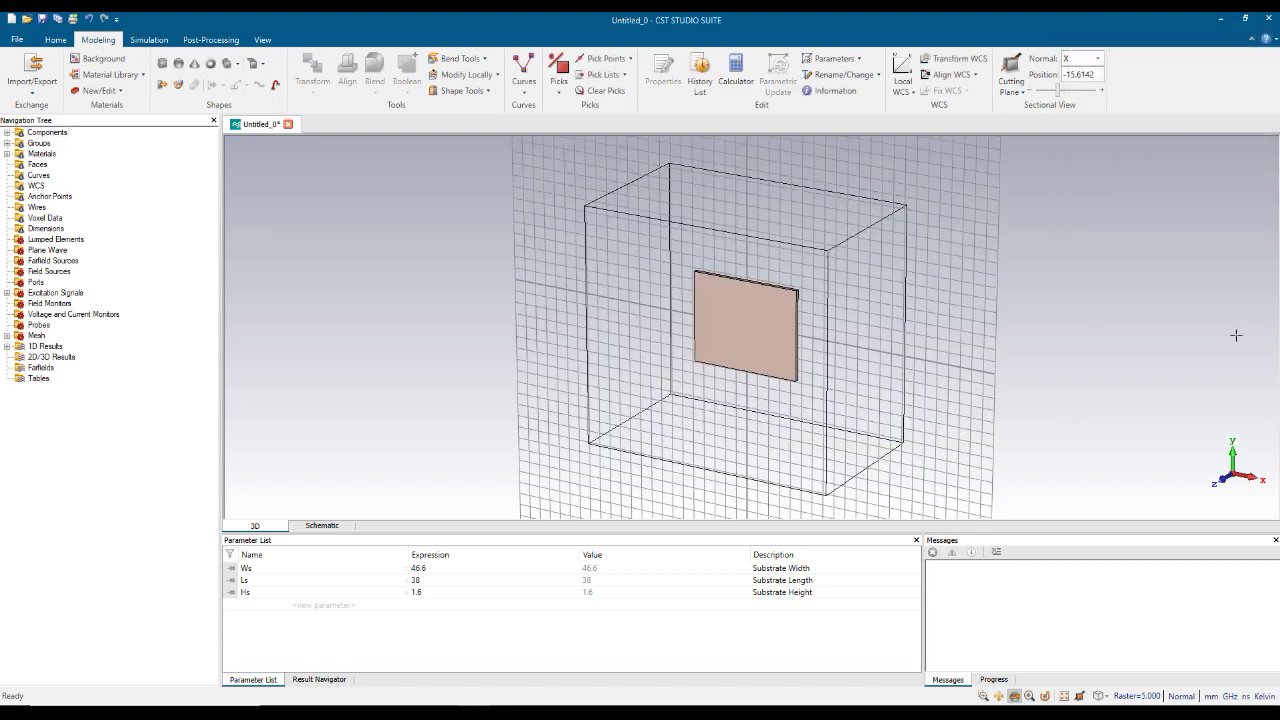
Zoom in on the substrate, then bring up the PowerPoint Simulated Dimensions slide
scroll(770, 314, down, 2)
scroll(770, 314, up, 1)
scroll(770, 314, up, 4)
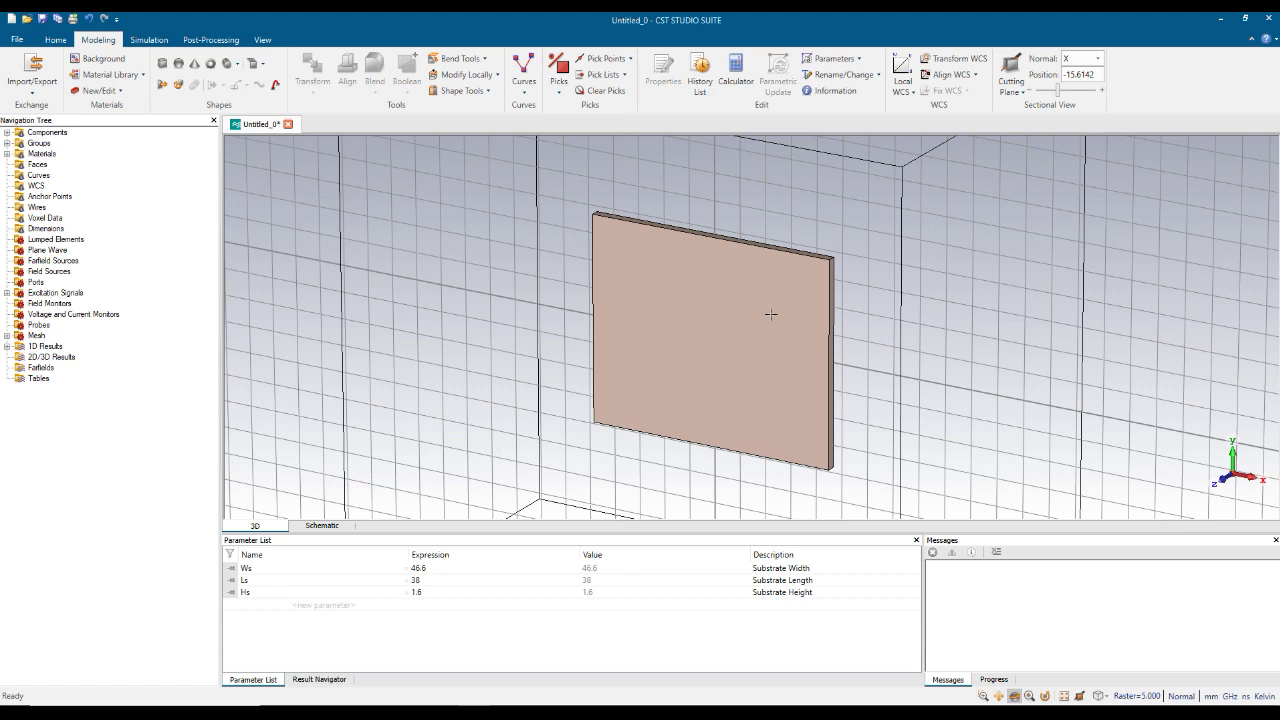
click(509, 702)
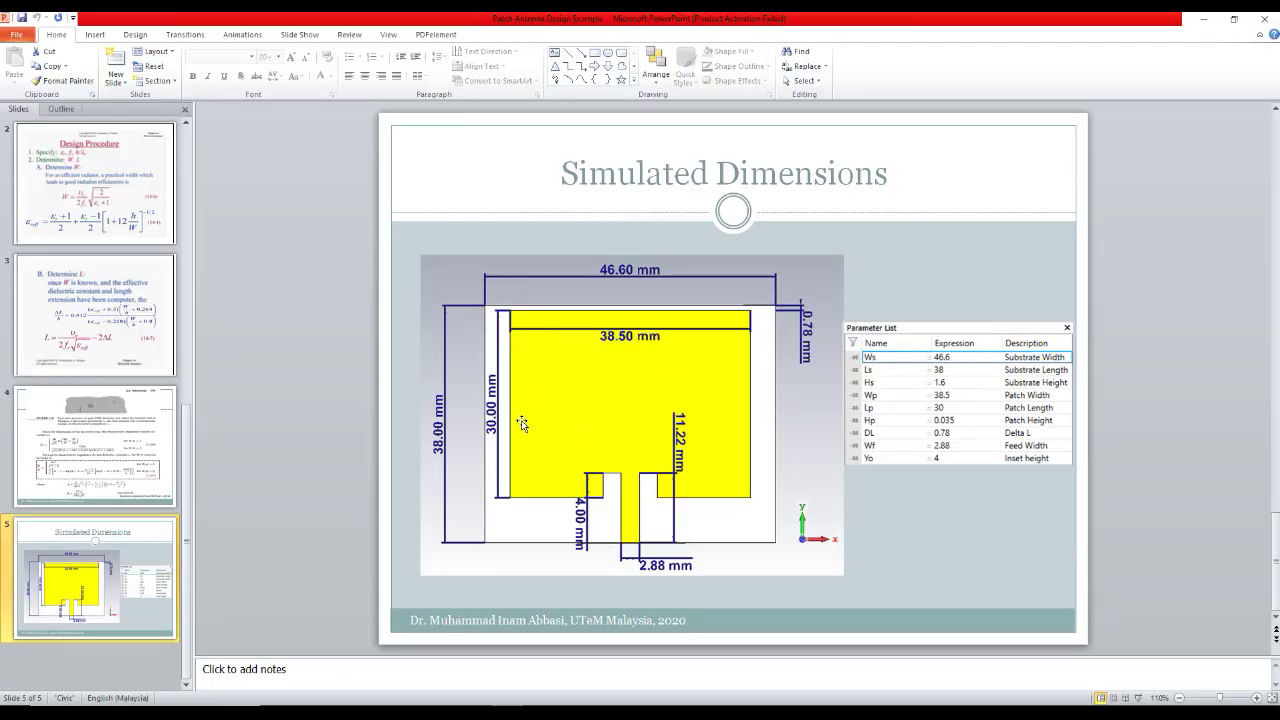
Return to CST Studio Suite, whose parameter list now holds Wp = 38.5, Lp = 30 and Hp = 0.035
mouse_move(505, 714)
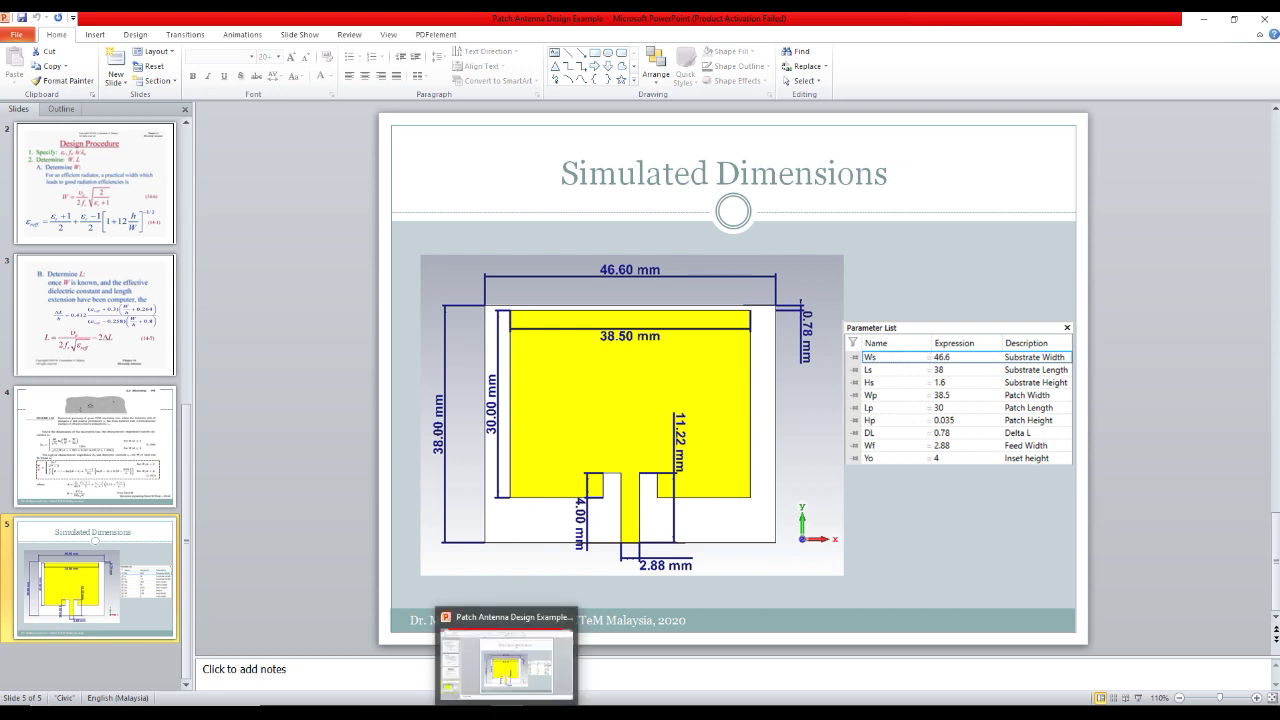
click(545, 714)
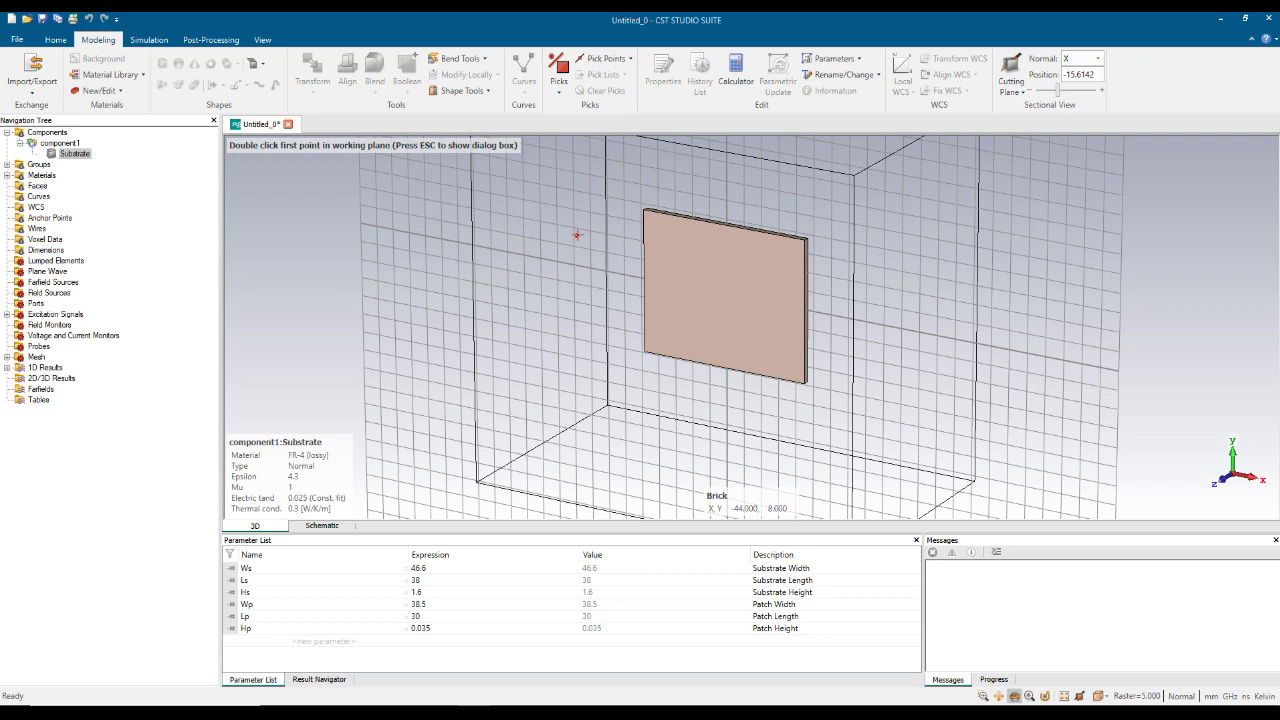
Start a new brick named Patch, then bring up the PowerPoint Simulated Dimensions slide for reference
key(Escape)
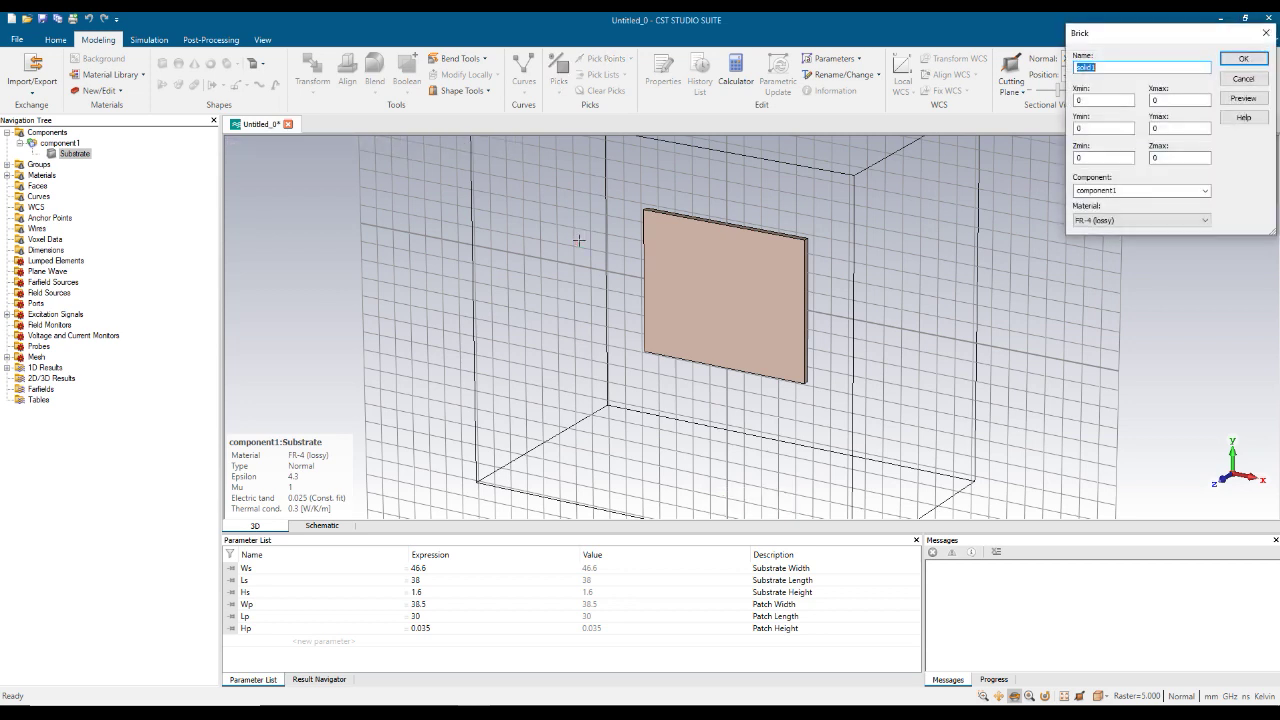
text(Patch)
click(1108, 99)
mouse_move(505, 712)
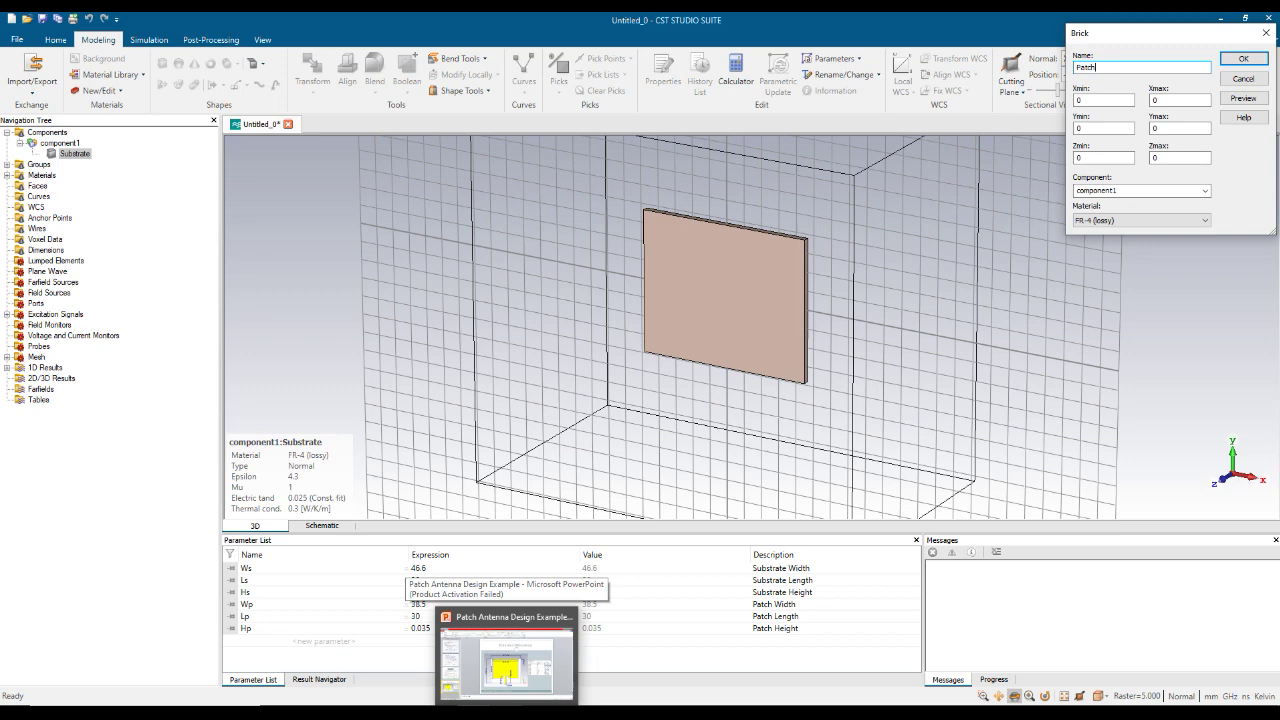
click(505, 660)
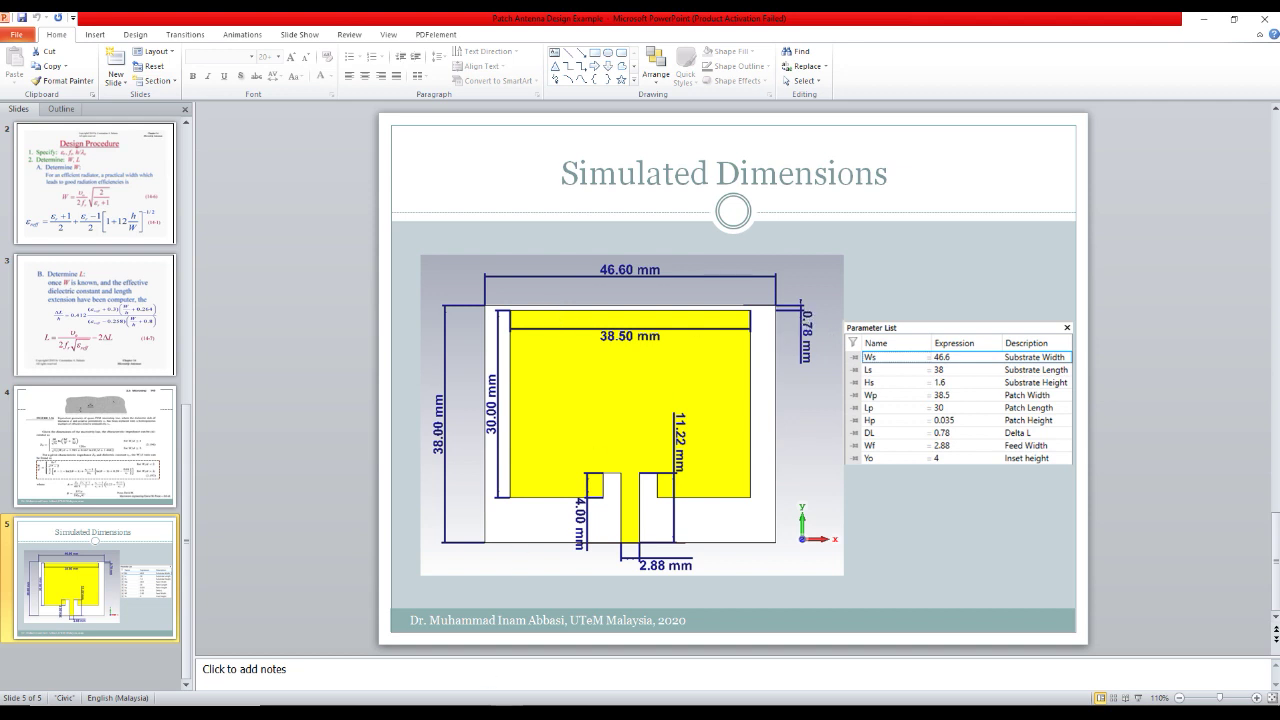
Switch from the PowerPoint slide back to the CST Patch brick dialog
key(alt+Tab)
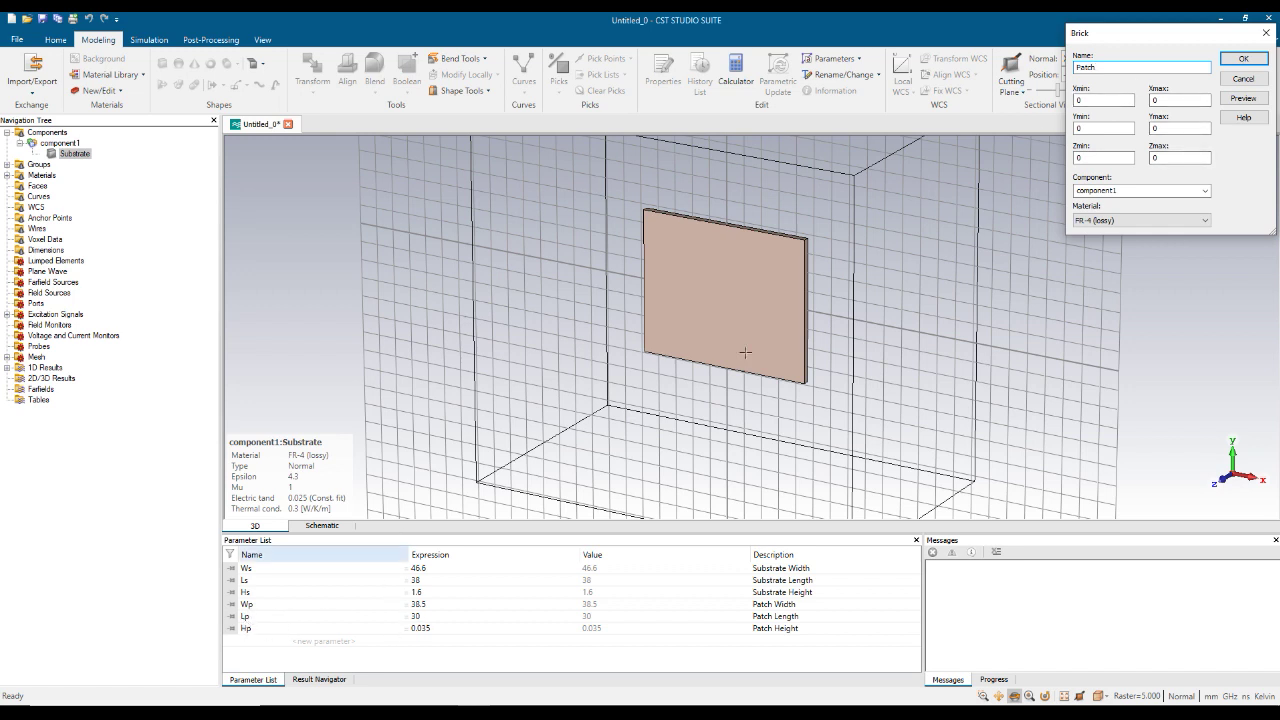
Enter the Patch X bounds -Wp/2 and Wp/2 and begin the Ymin expression Ls/2-DL-Lp
click(1087, 101)
drag(1087, 101, 1069, 100)
text(-)
text(Ws)
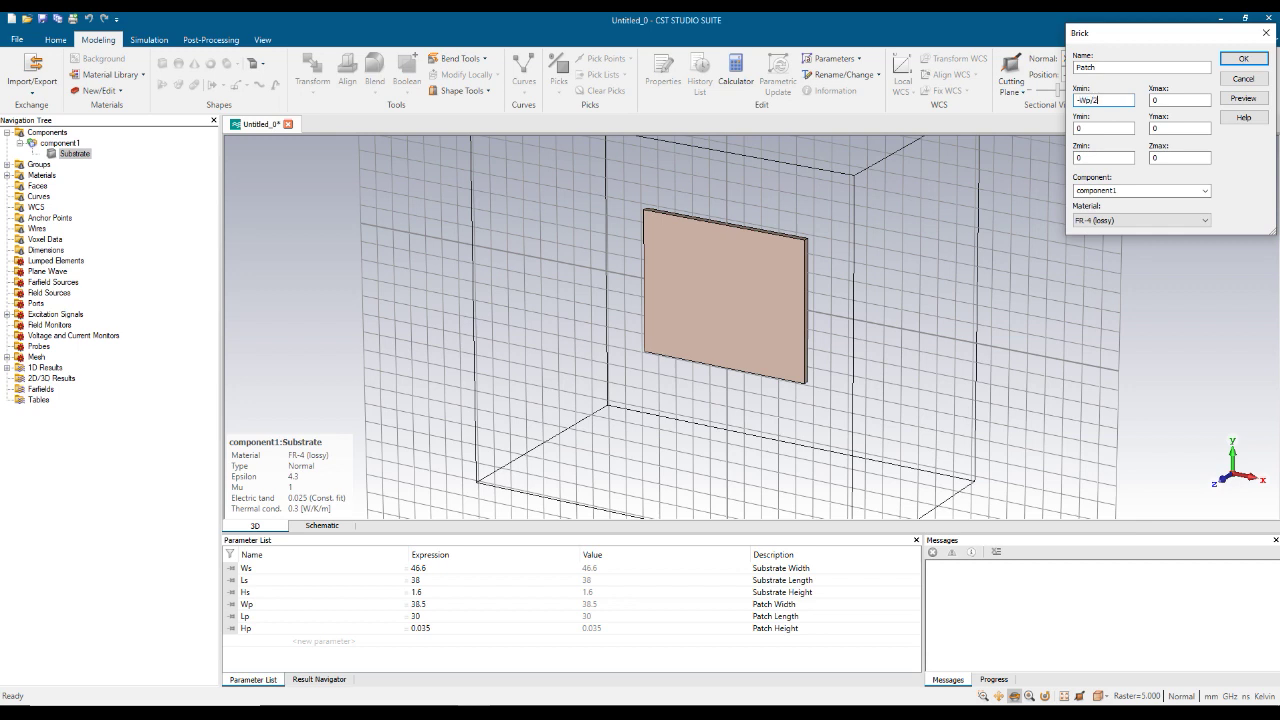
key(Tab)
text(wp)
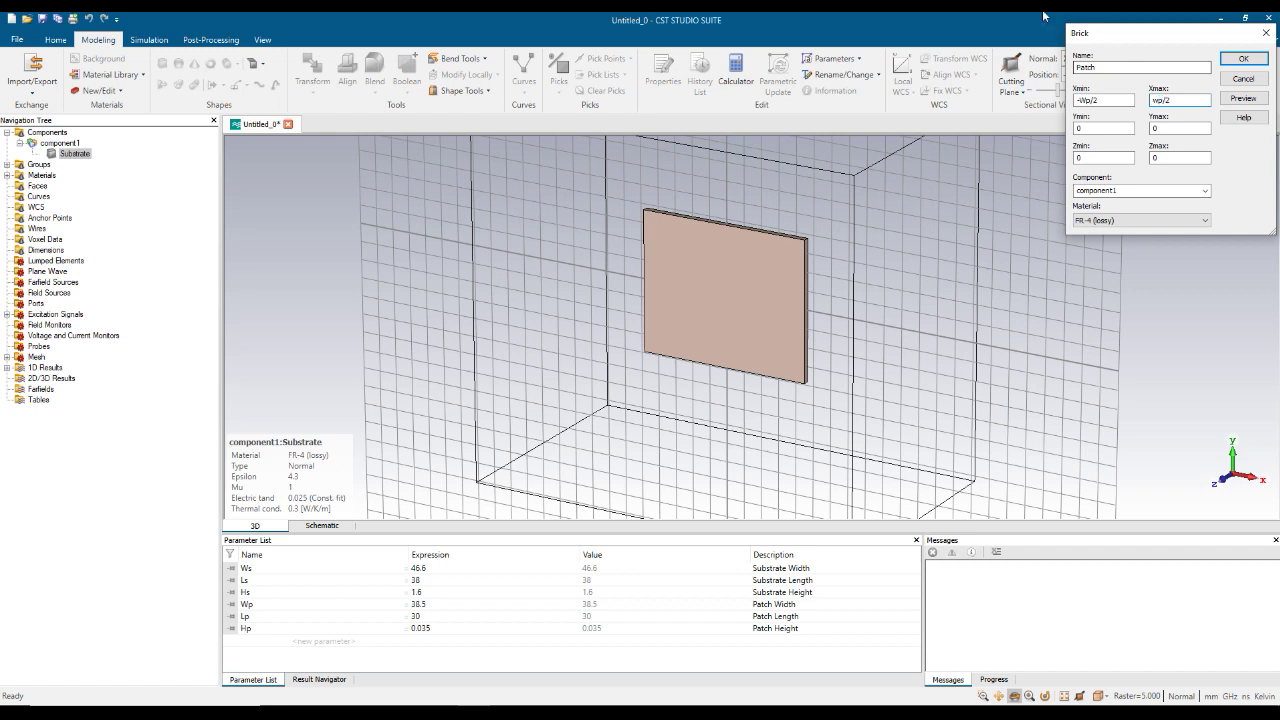
key(Tab)
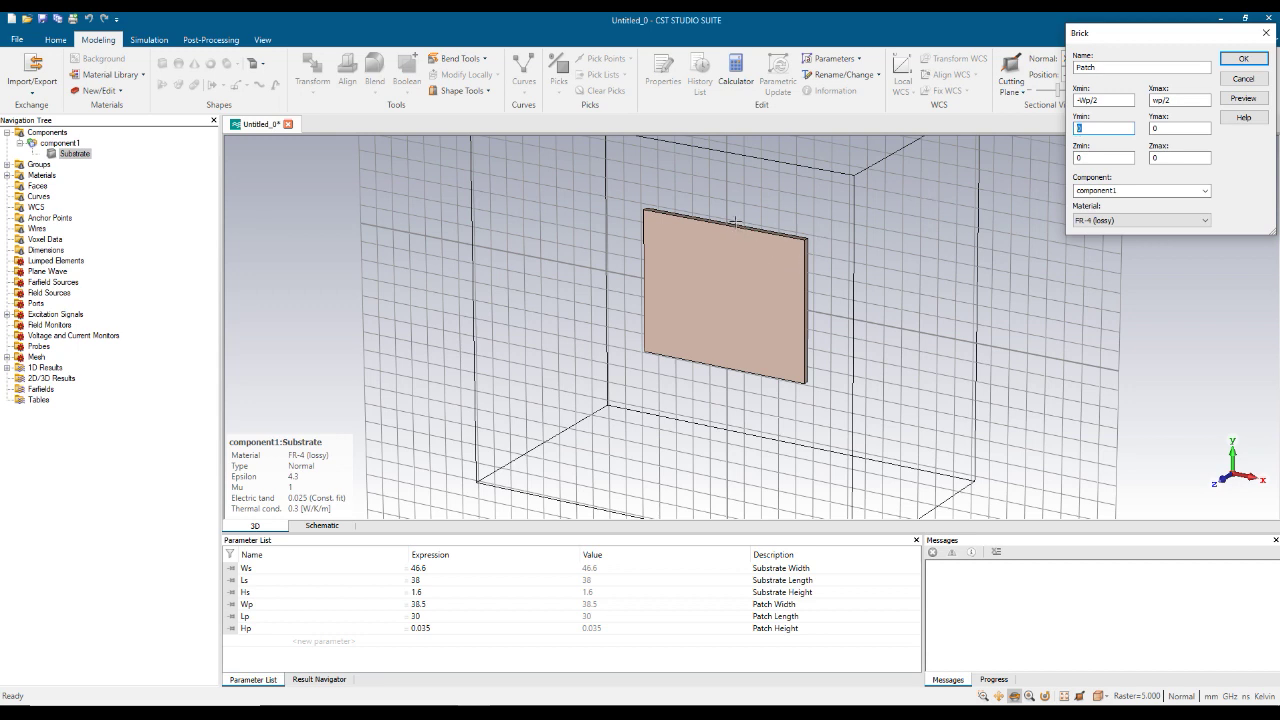
text(Ls)
text(Ls)
text(p)
With the view turned to face the XY plane, set the Patch Ymax to Ls/2-DL
click(866, 281)
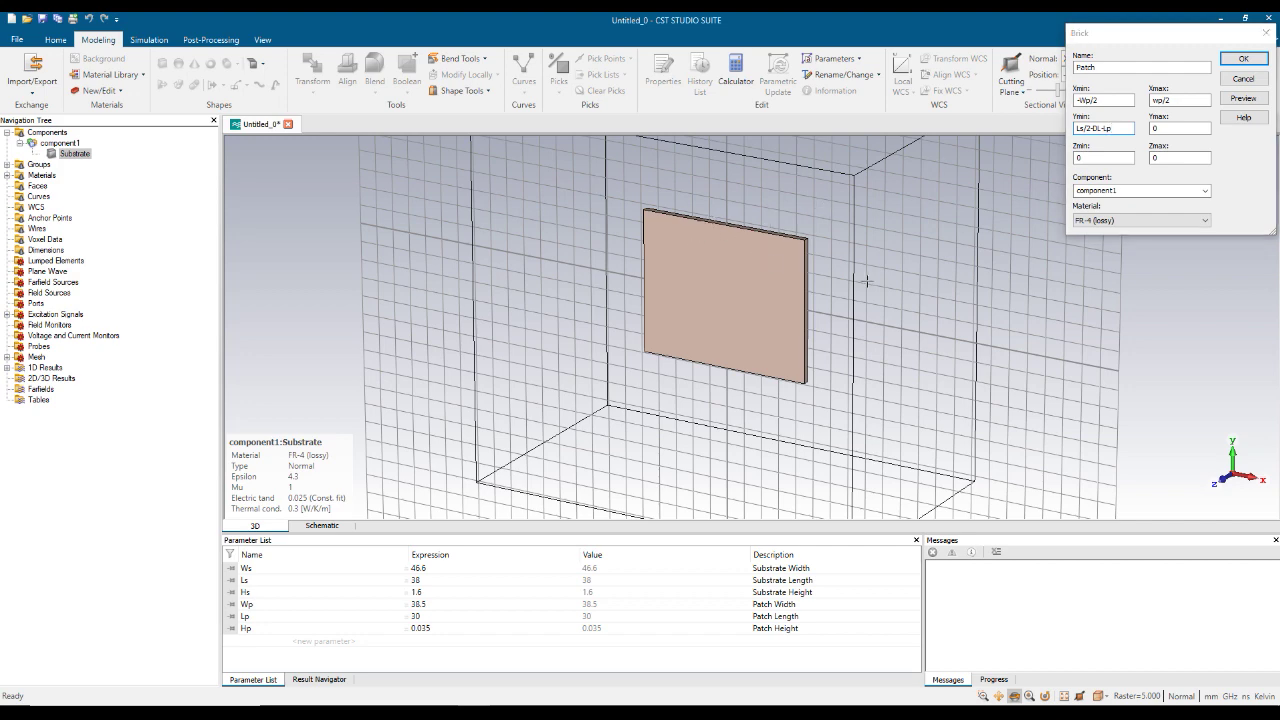
key(space)
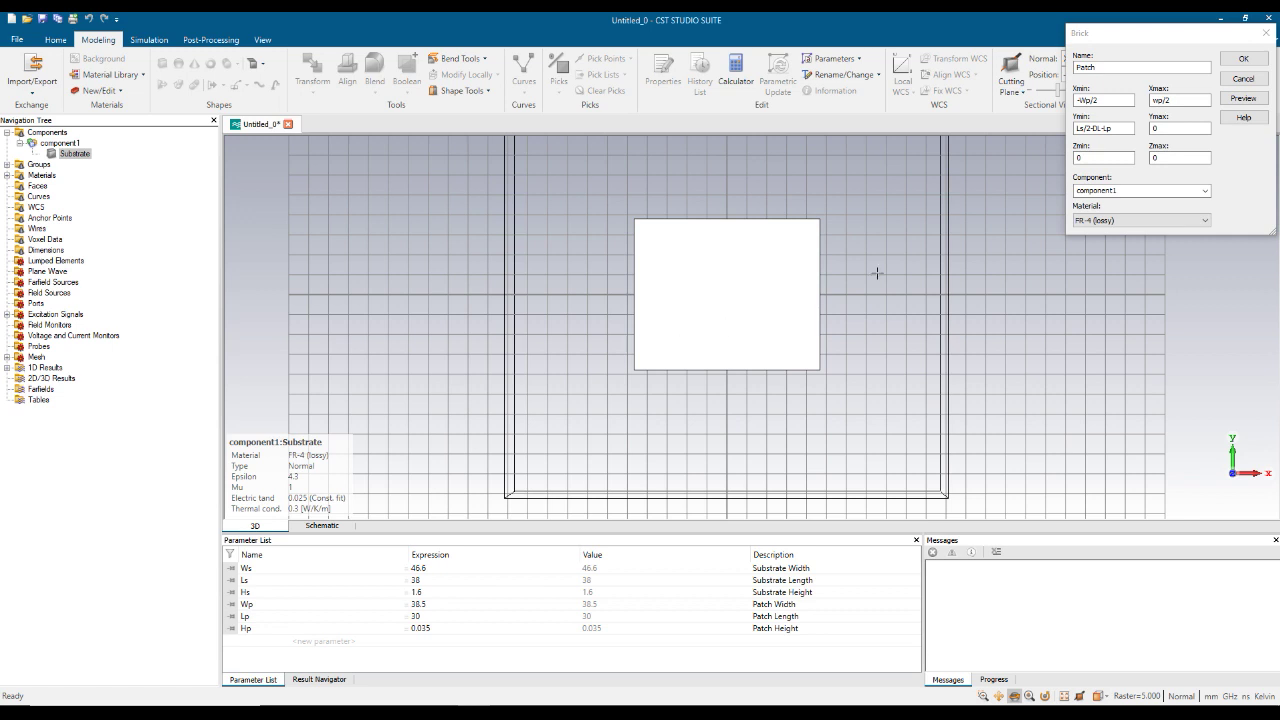
click(1077, 128)
key(Tab)
key(Tab)
key(Tab)
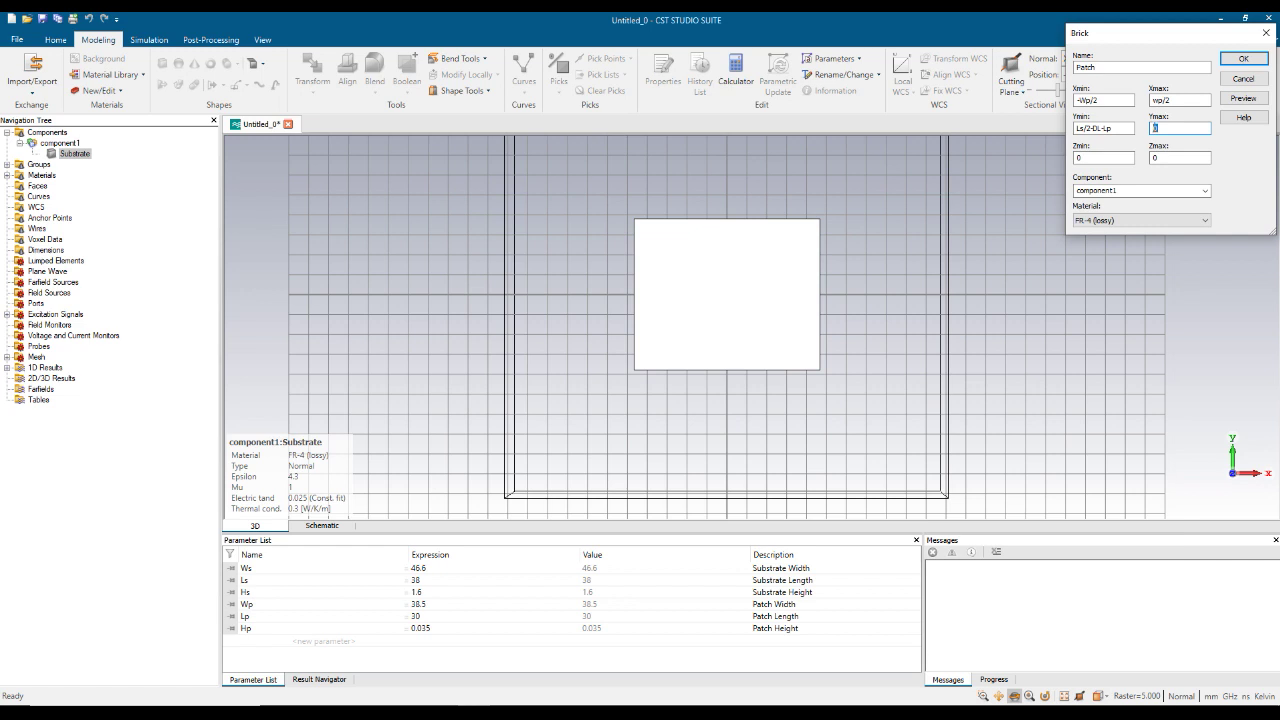
text(Ls/2-DL)
Set the Patch Z bounds from Hs to Hs+Hp and recheck the Ymin expression
click(1100, 157)
double_click(1096, 159)
text(Hs)
key(Tab)
text(H)
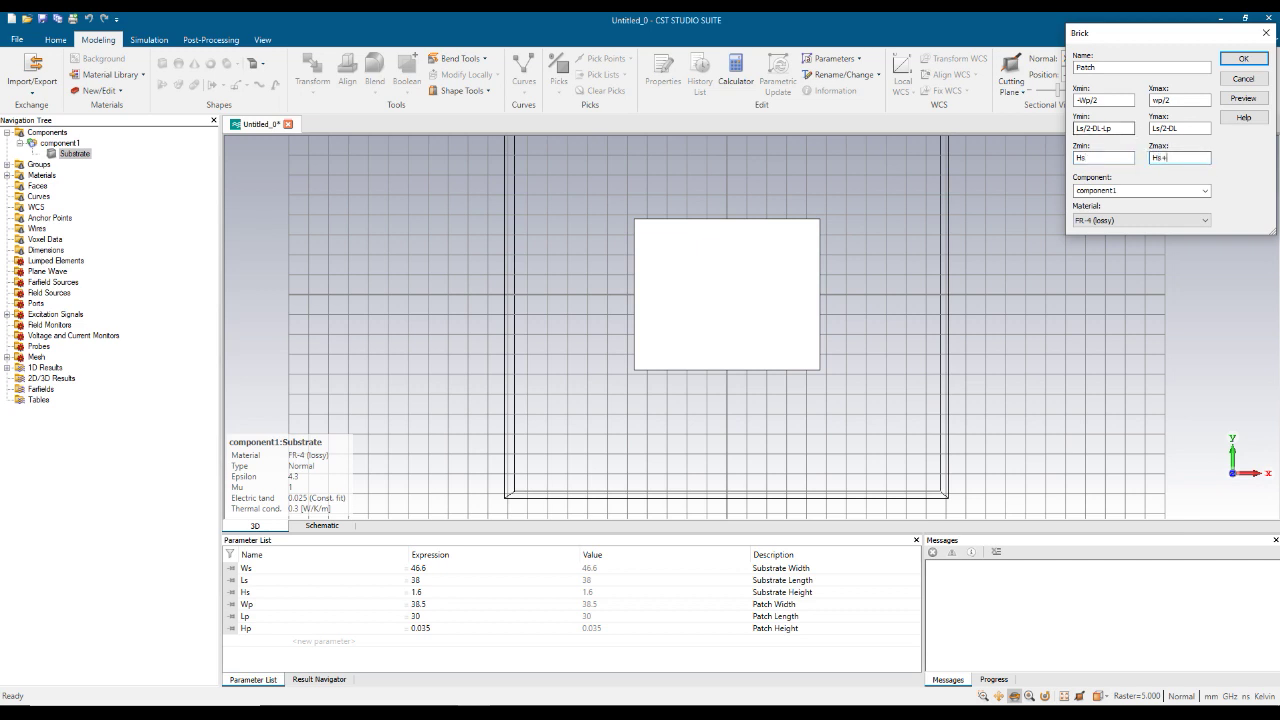
text(s+Hp)
click(1100, 127)
click(1154, 221)
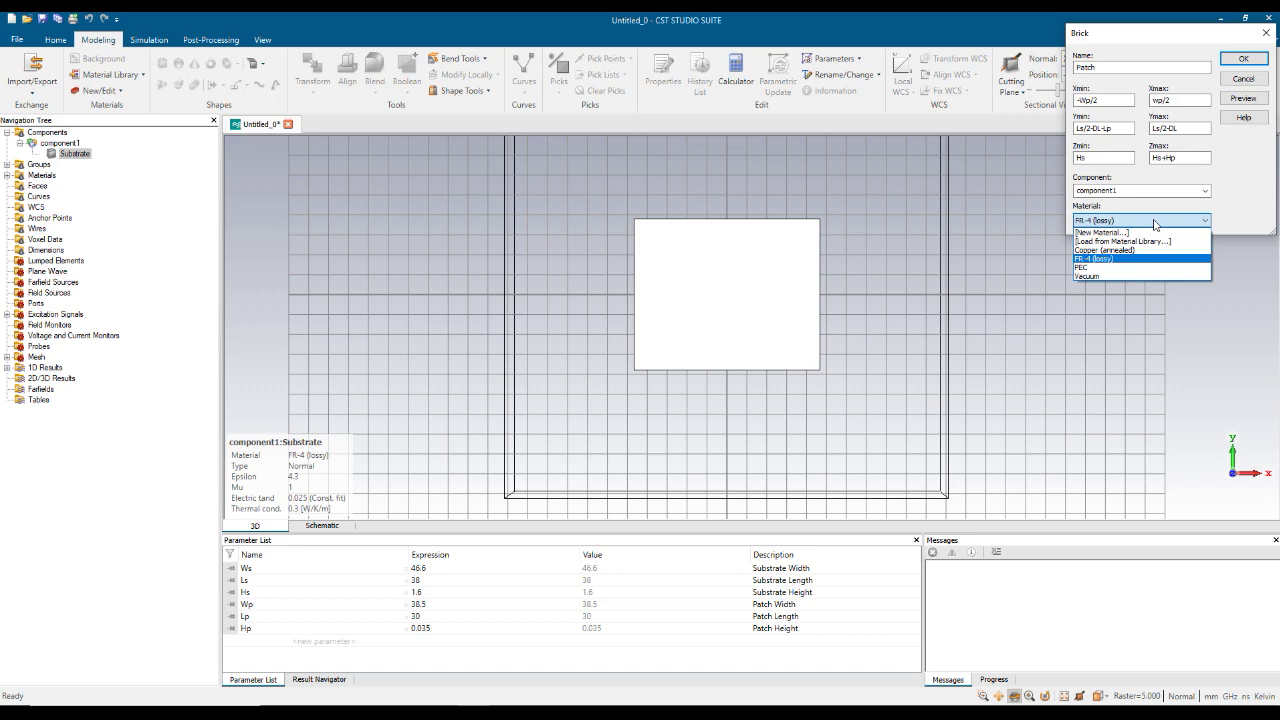
Load Copper (annealed) from the material library as the Patch material, replacing the existing copy
click(1153, 241)
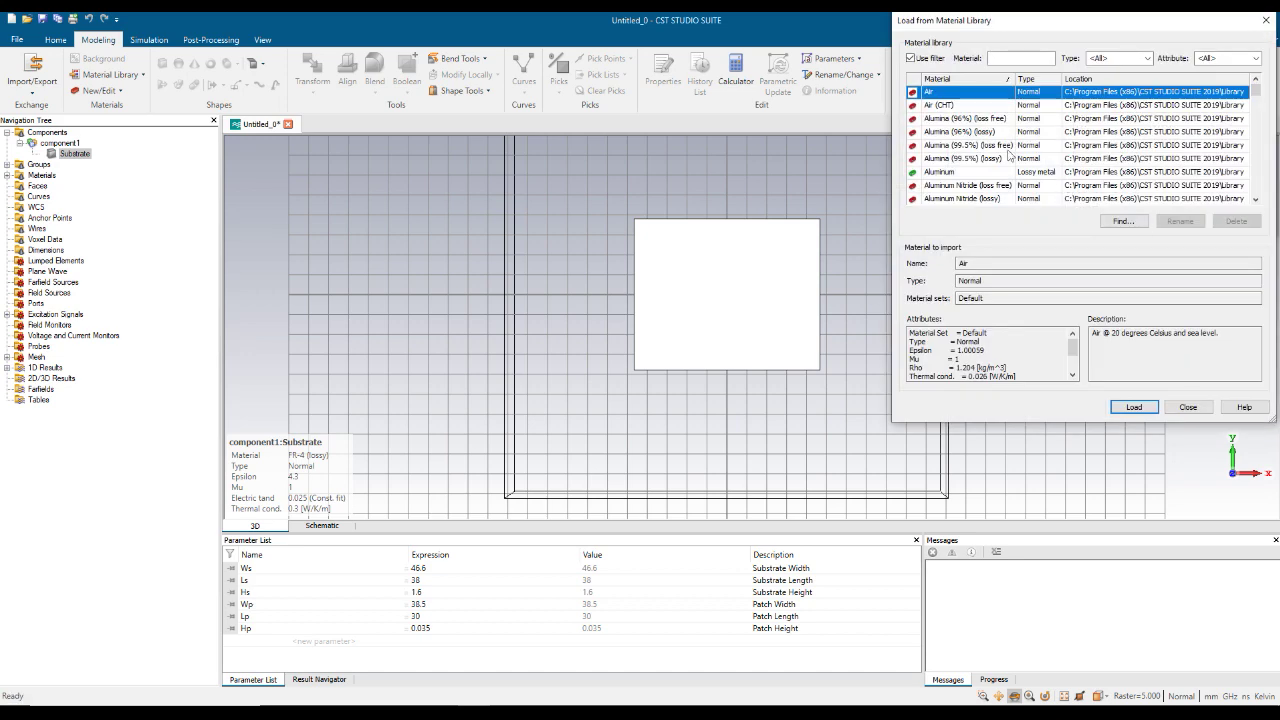
click(1008, 146)
key(Down)
key(Down)
key(Down)
key(Down)
key(Down)
key(Down)
key(Down)
key(Down)
key(Down)
key(Down)
key(Down)
key(Down)
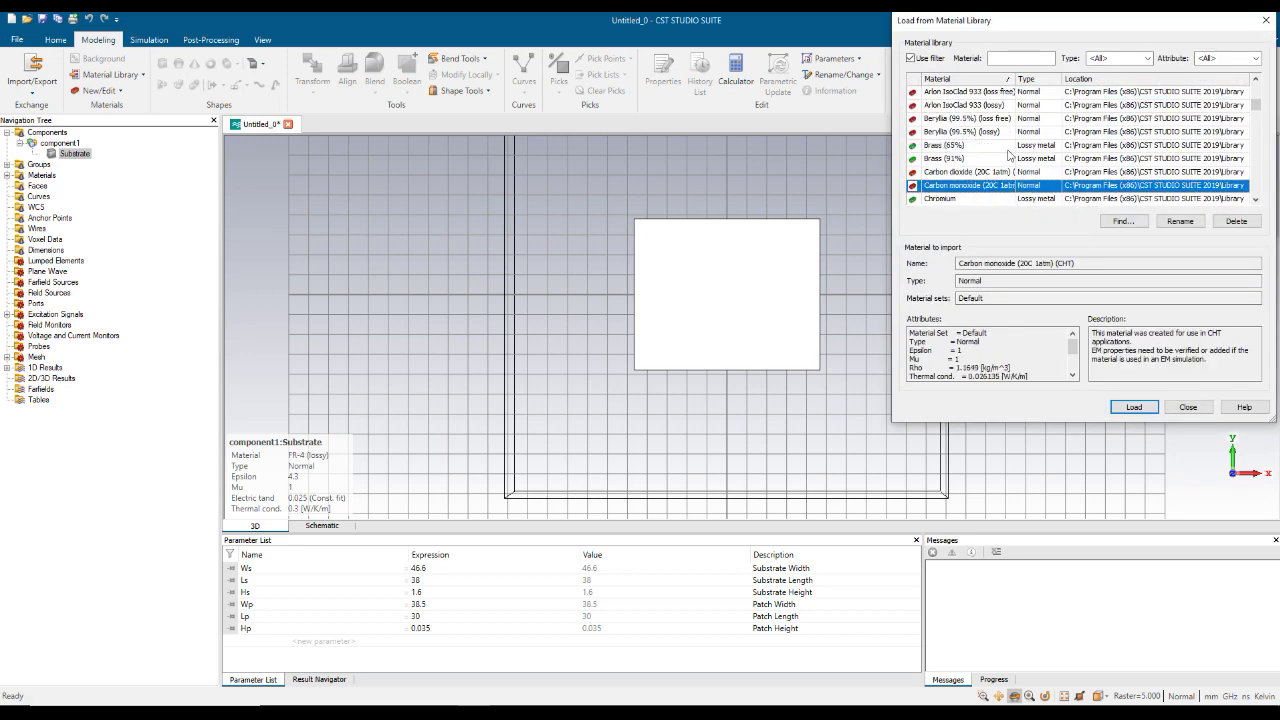
key(Down)
key(Down)
key(Down)
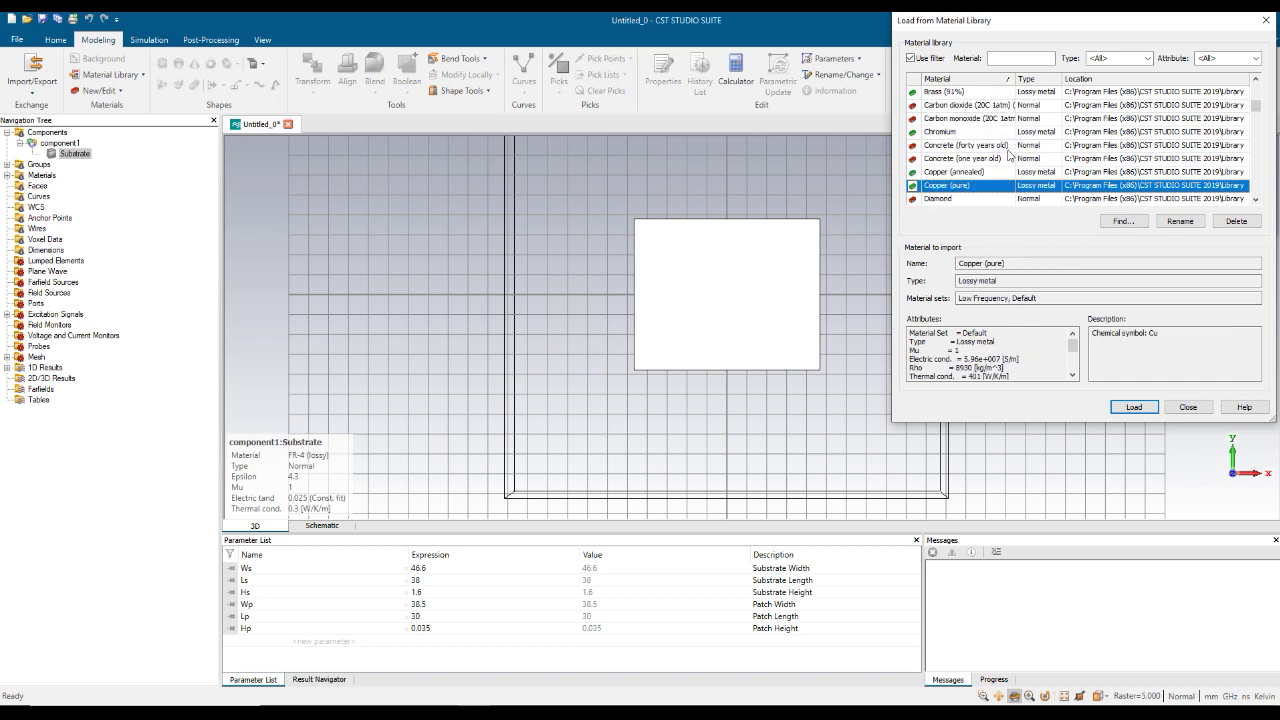
click(994, 172)
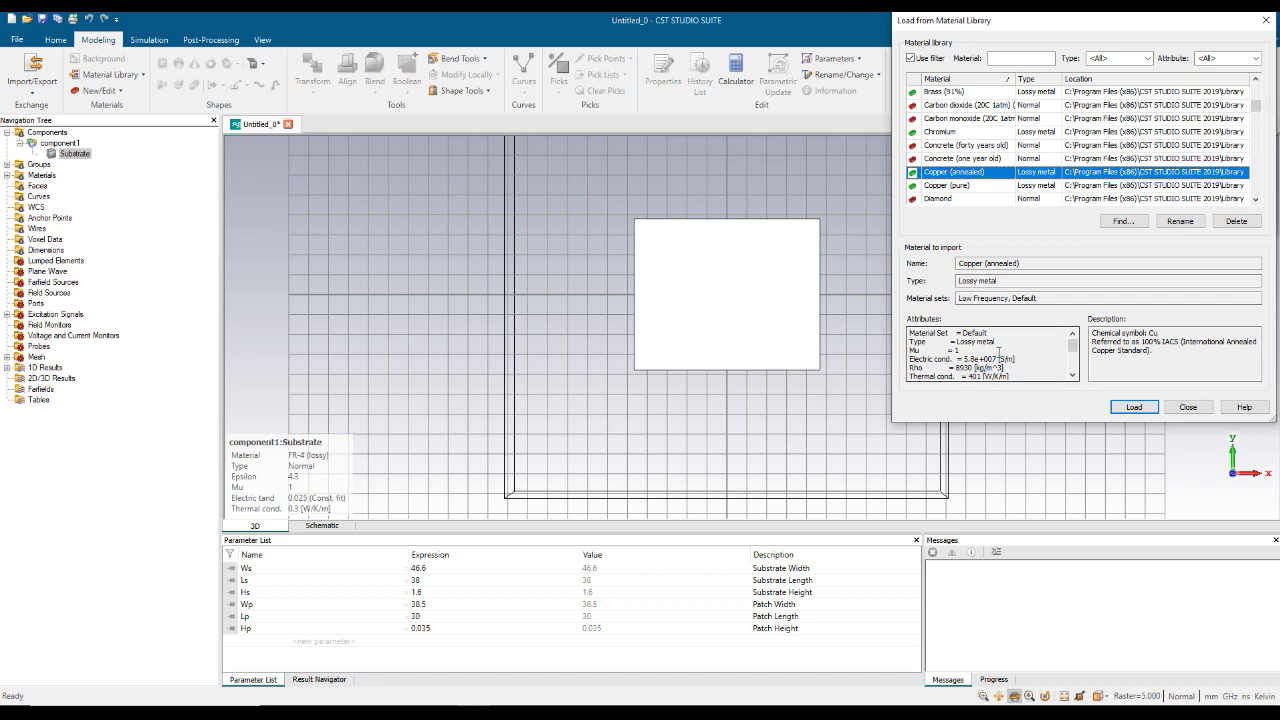
click(1131, 407)
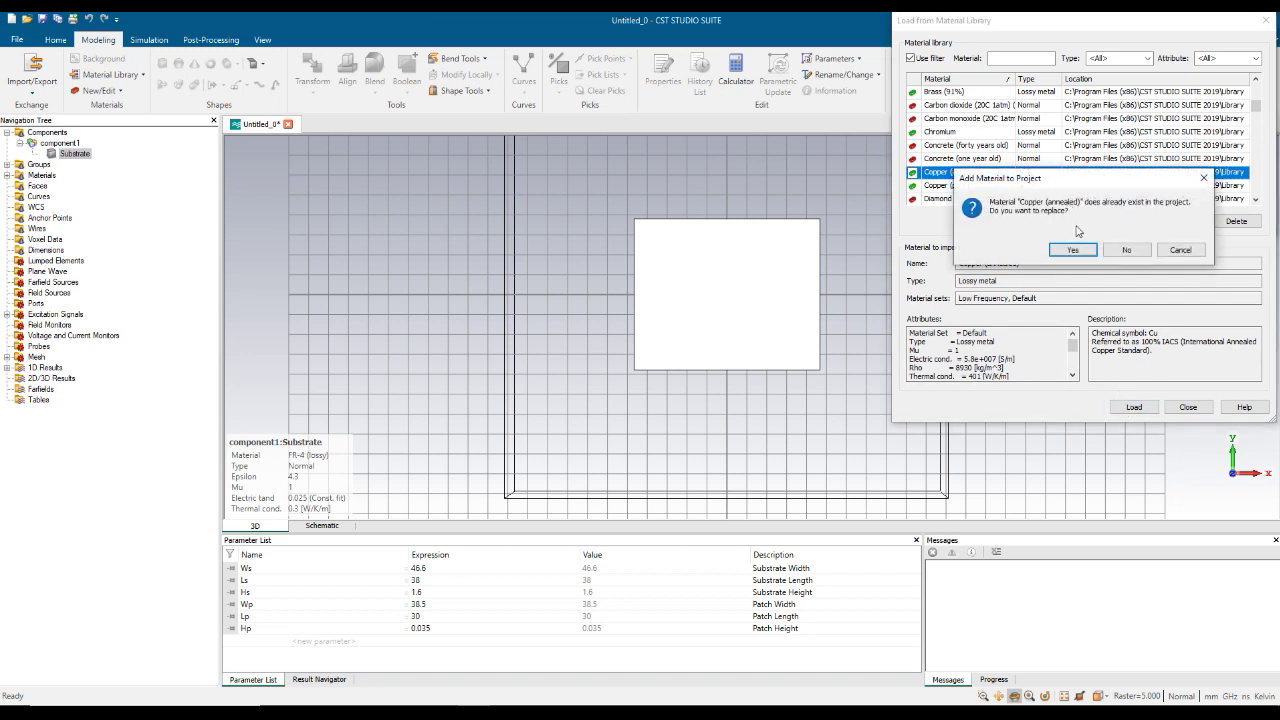
click(1073, 250)
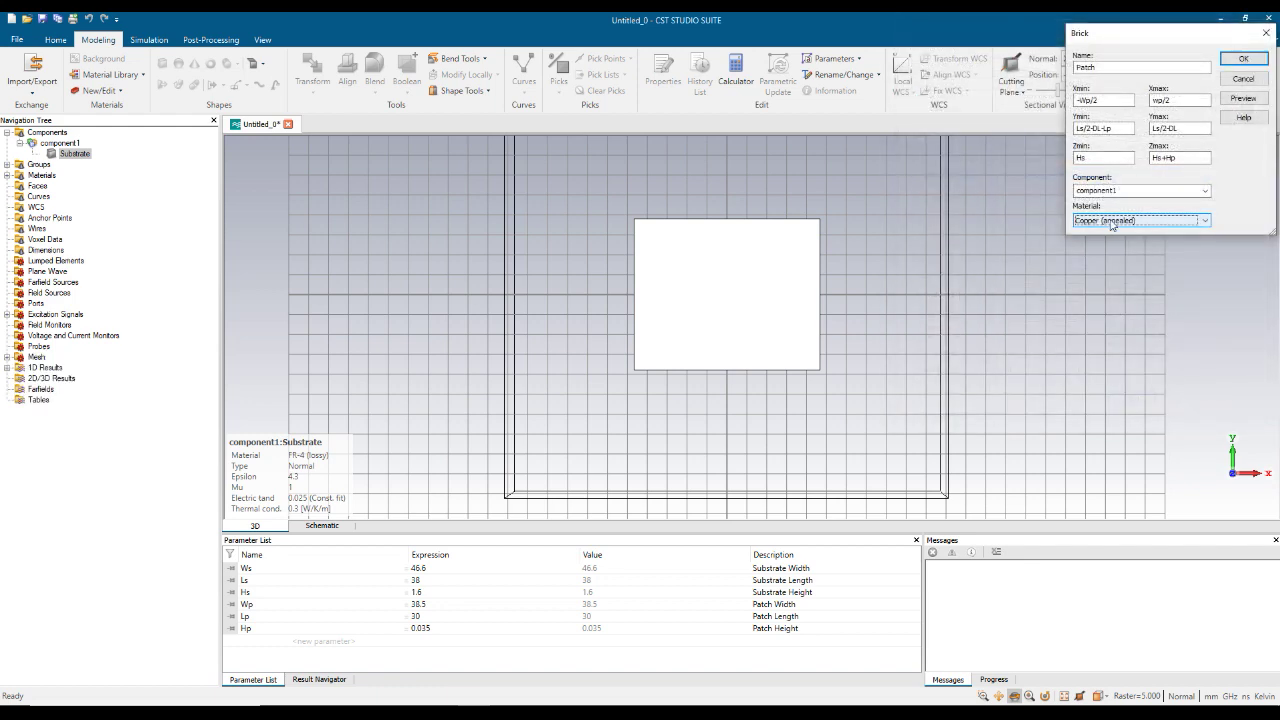
Apply the Patch brick and define the new parameter DL = 0.78 described as 'Delta L'
click(1232, 62)
drag(1195, 88, 1190, 253)
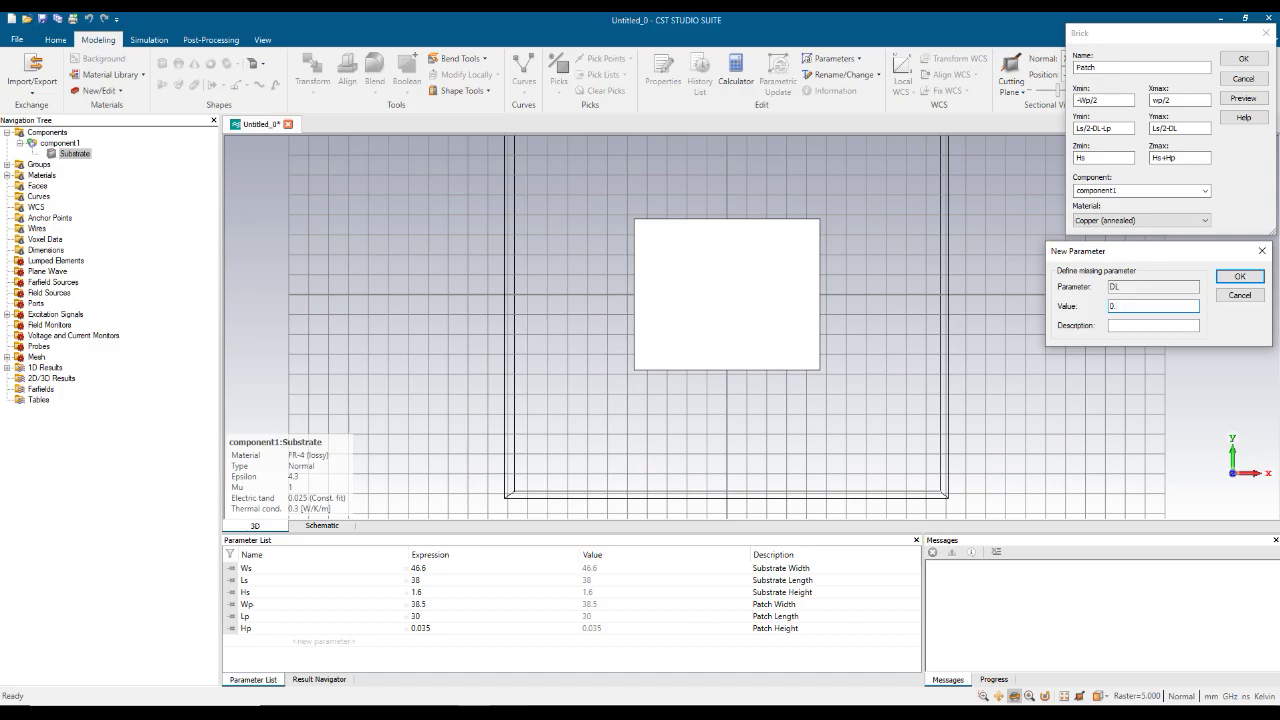
key(alt+Tab)
key(alt+Tab)
text(78)
click(1129, 323)
text(De)
click(1238, 276)
key(Return)
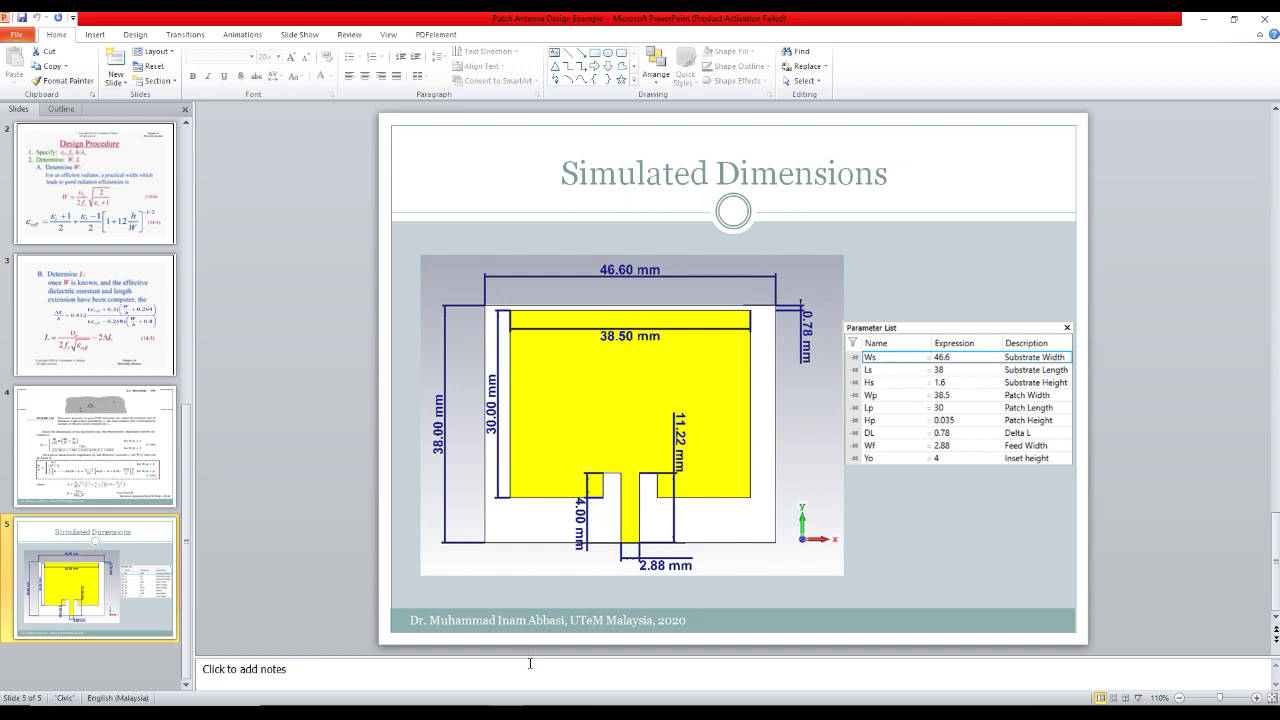
key(alt+Tab)
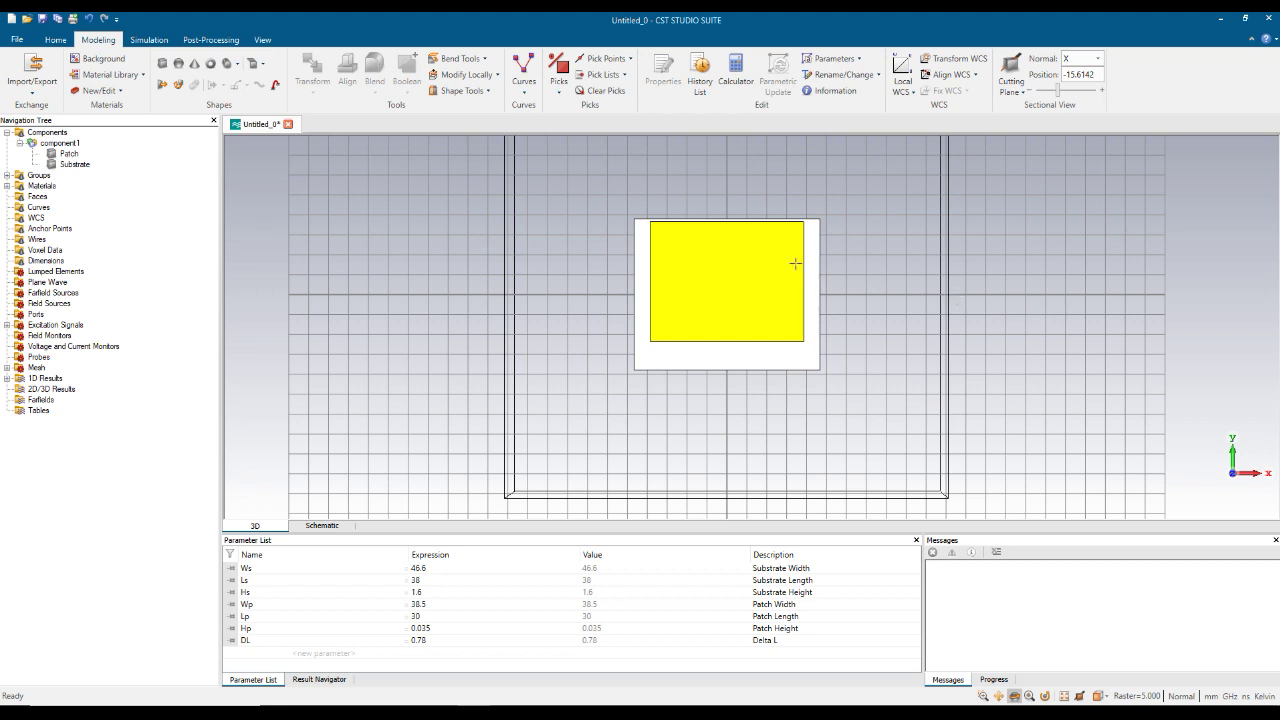
click(263, 40)
click(487, 71)
drag(960, 206, 993, 268)
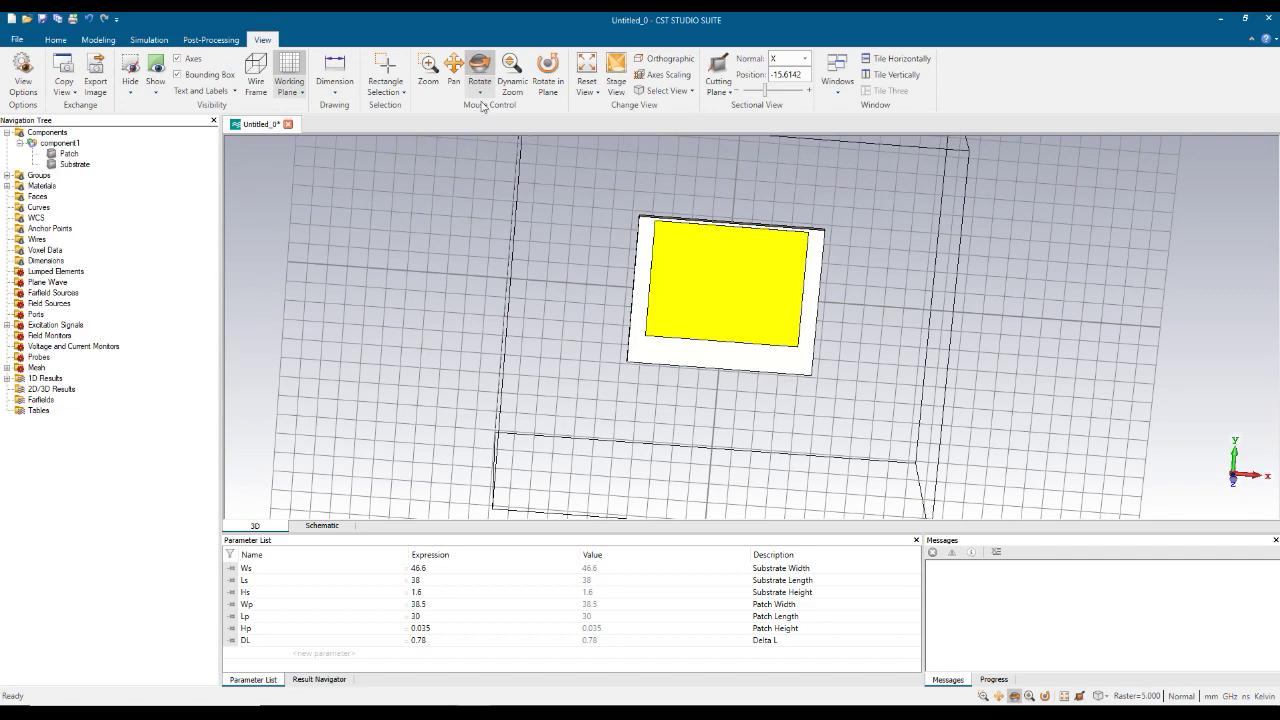
click(547, 75)
drag(805, 285, 715, 296)
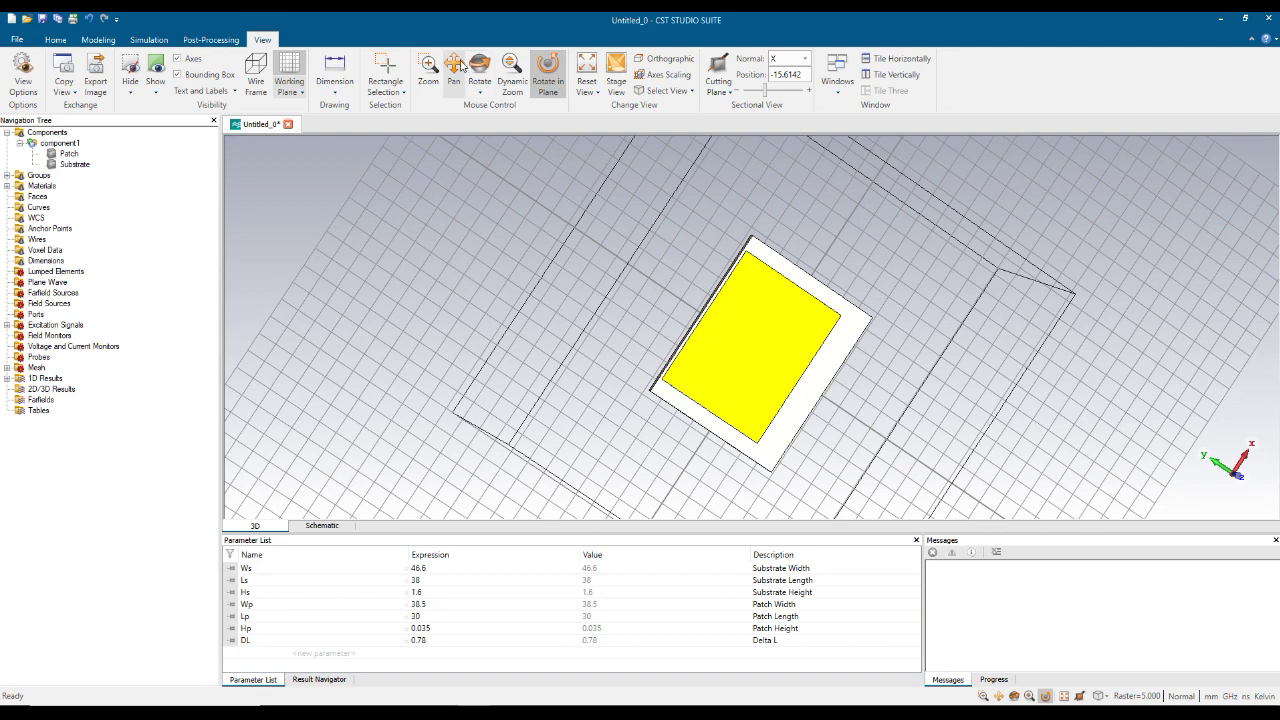
click(586, 68)
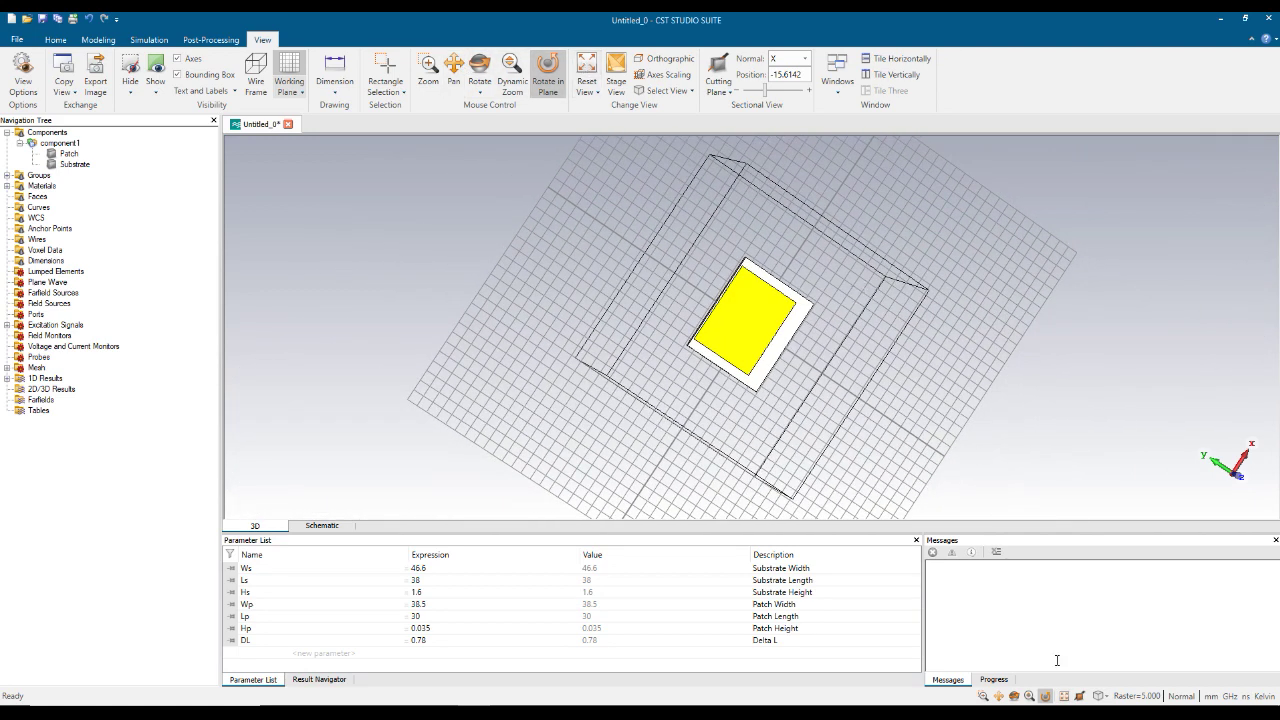
click(1101, 696)
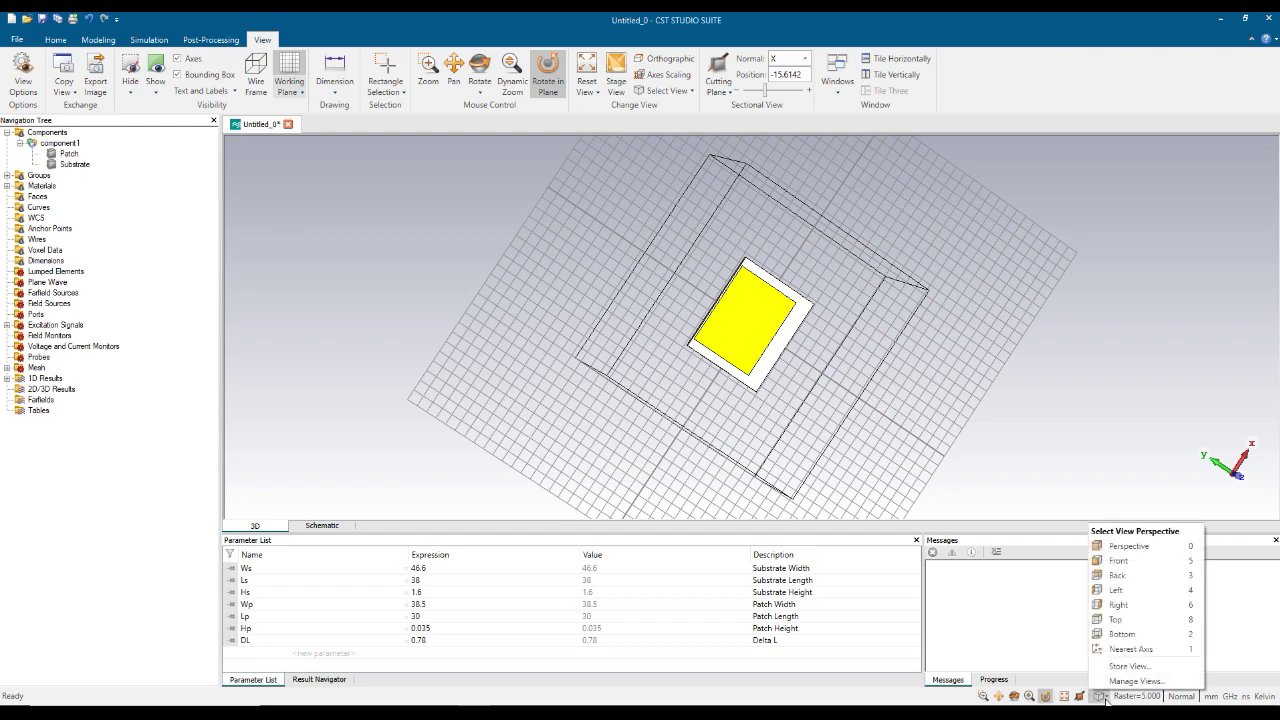
click(1124, 548)
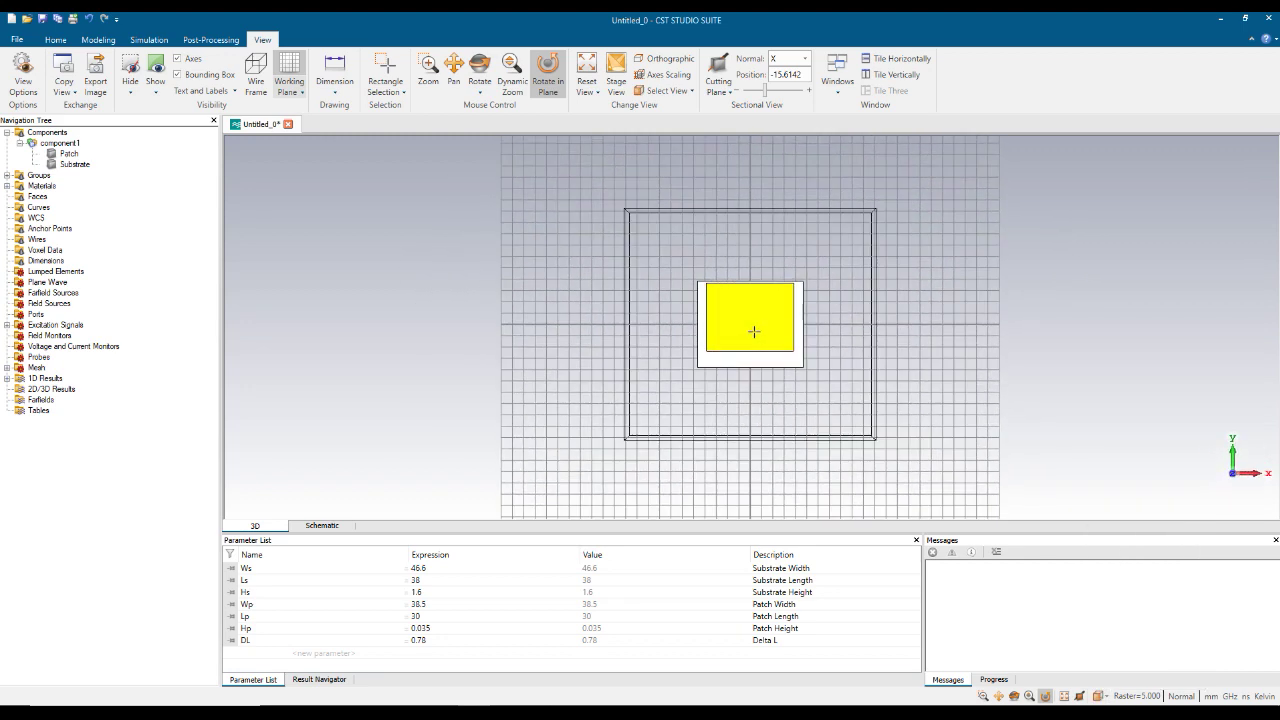
key(shift+t)
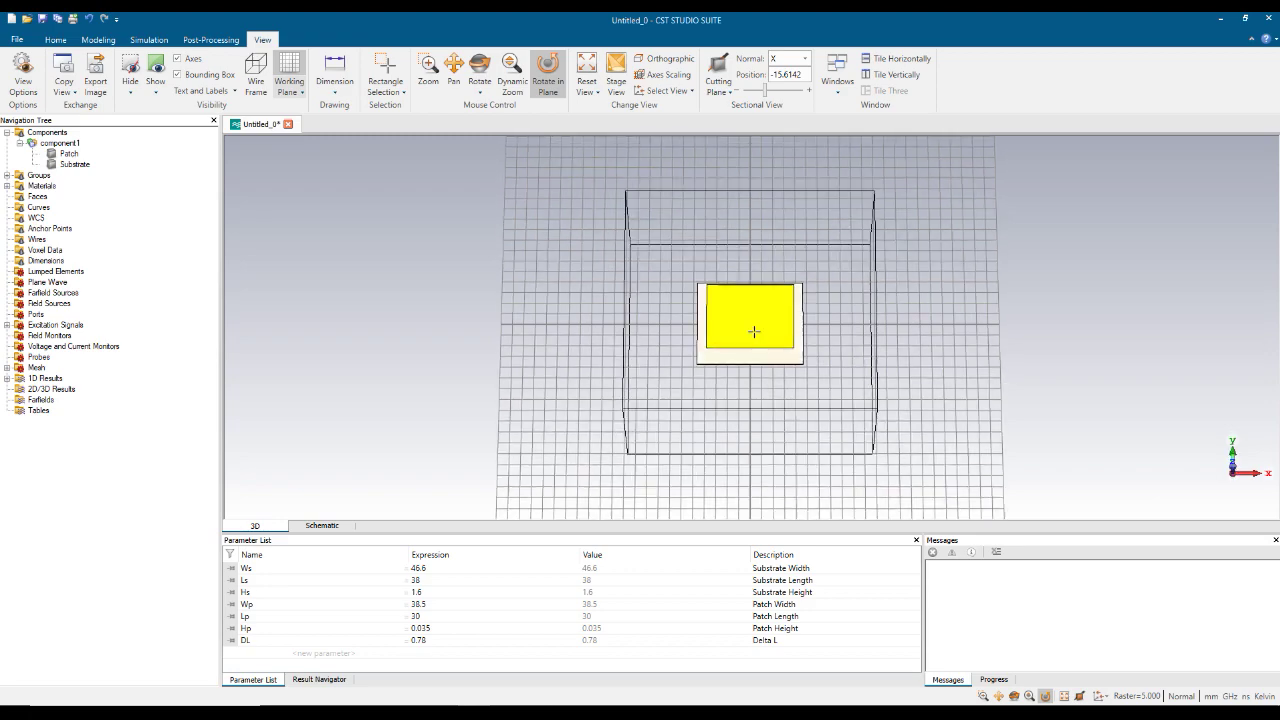
key(shift+u)
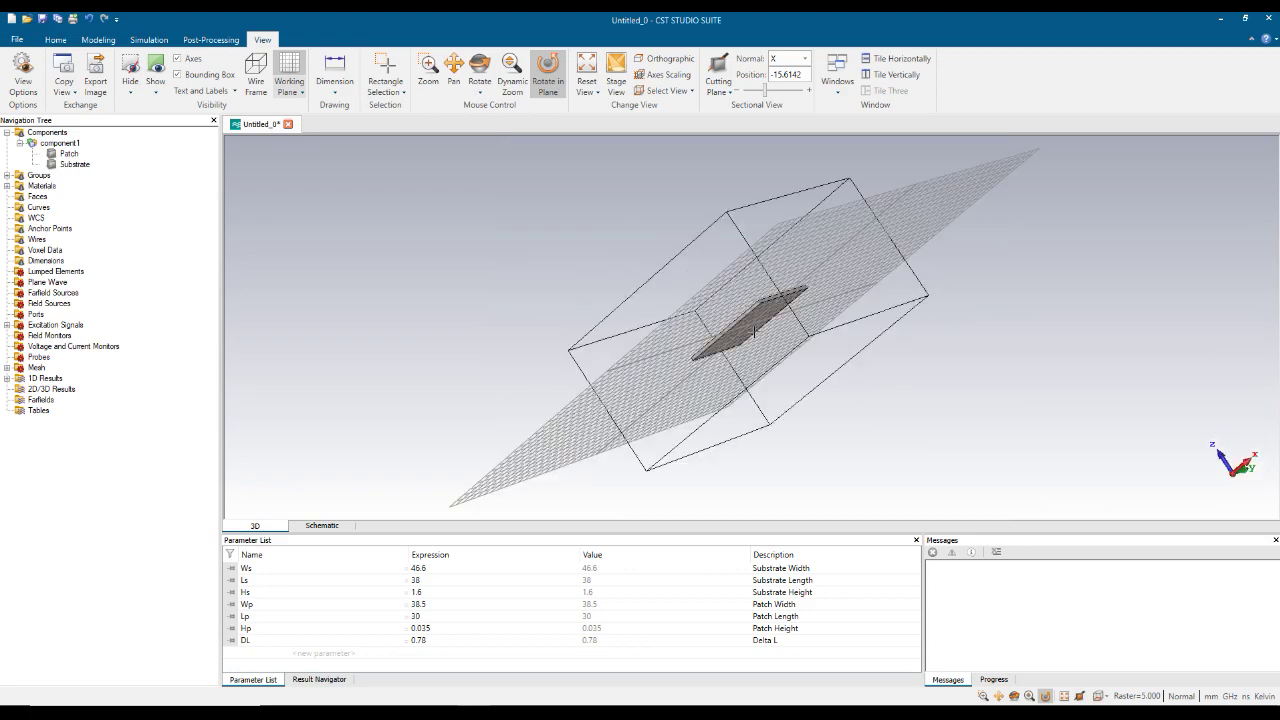
key(shift+l)
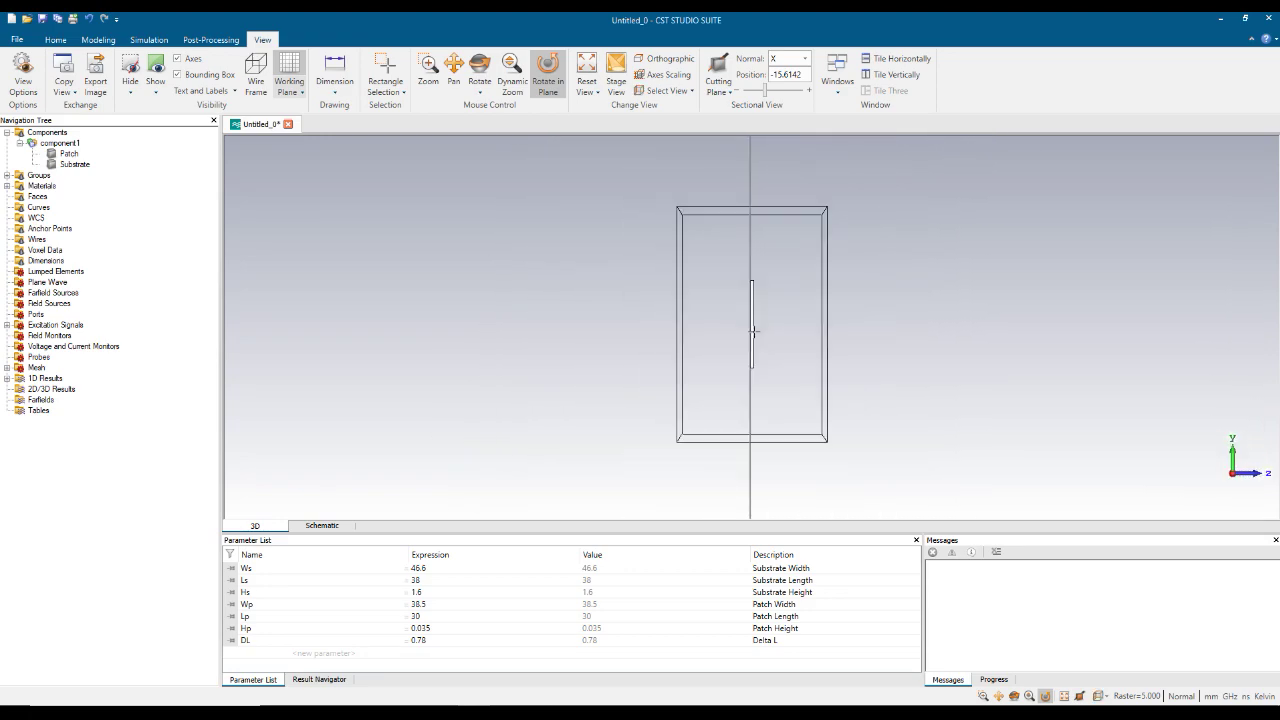
key(shift+r)
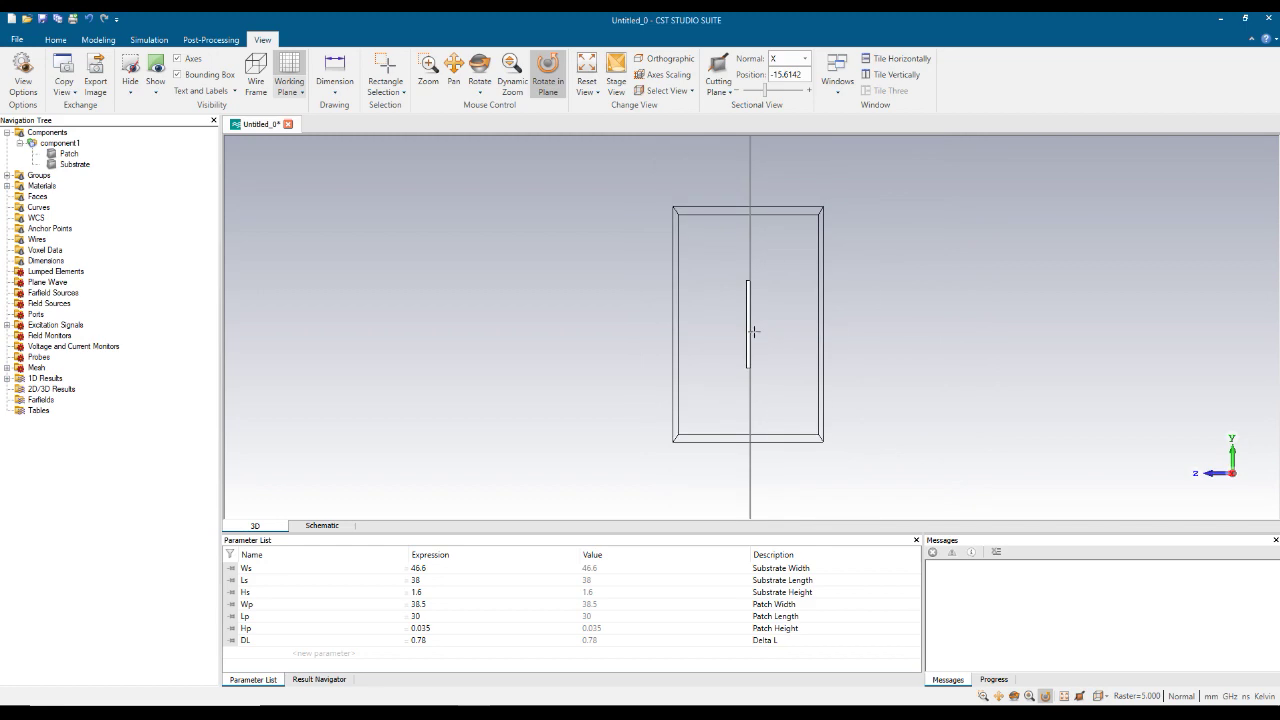
key(shift+l)
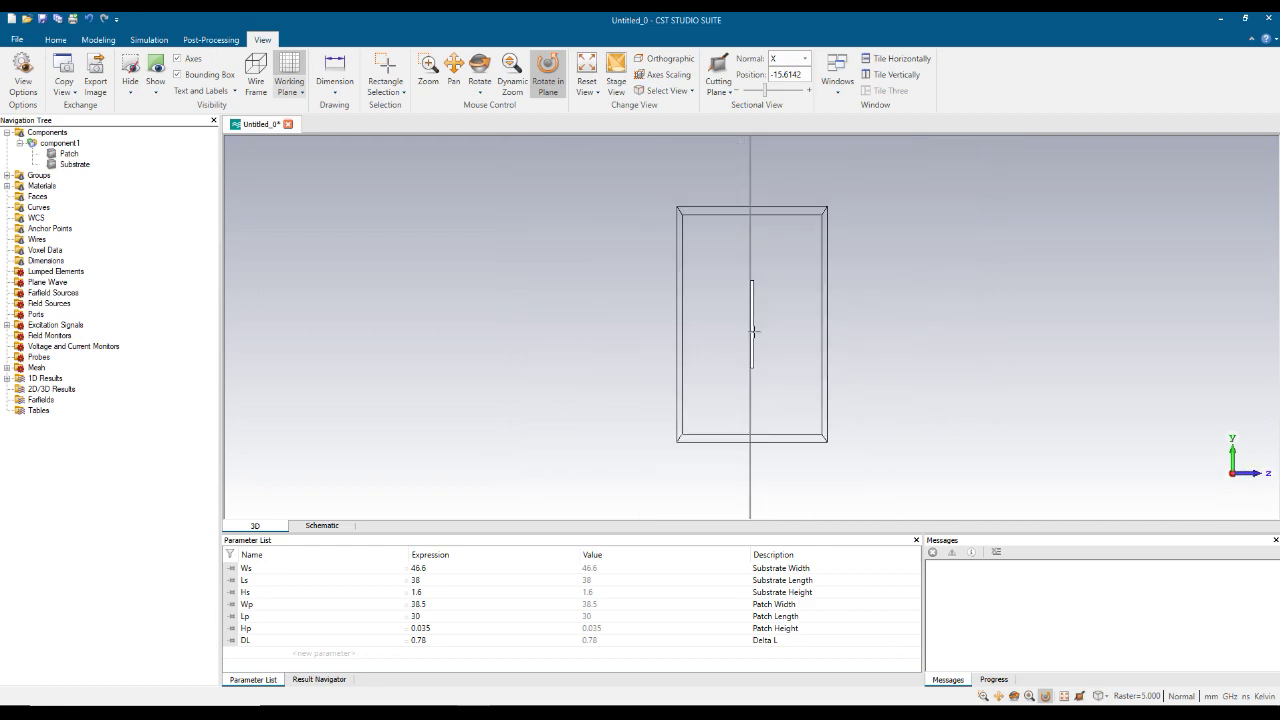
click(1100, 696)
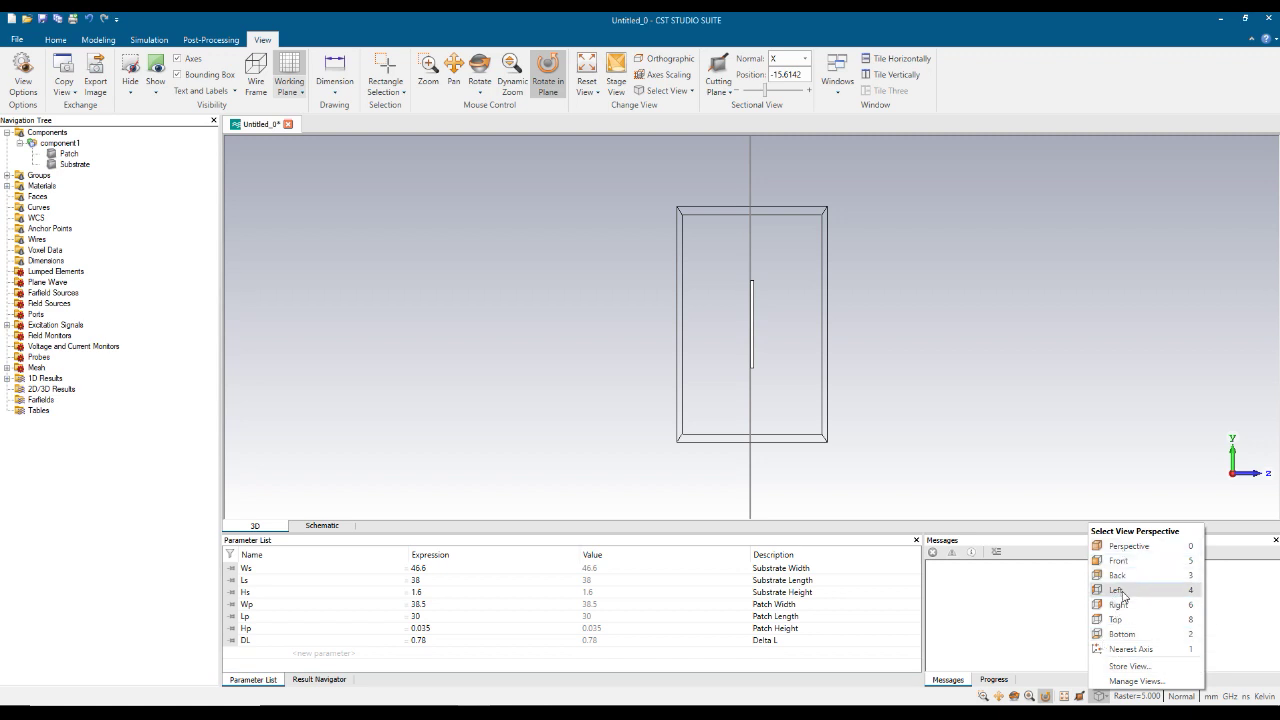
click(1128, 546)
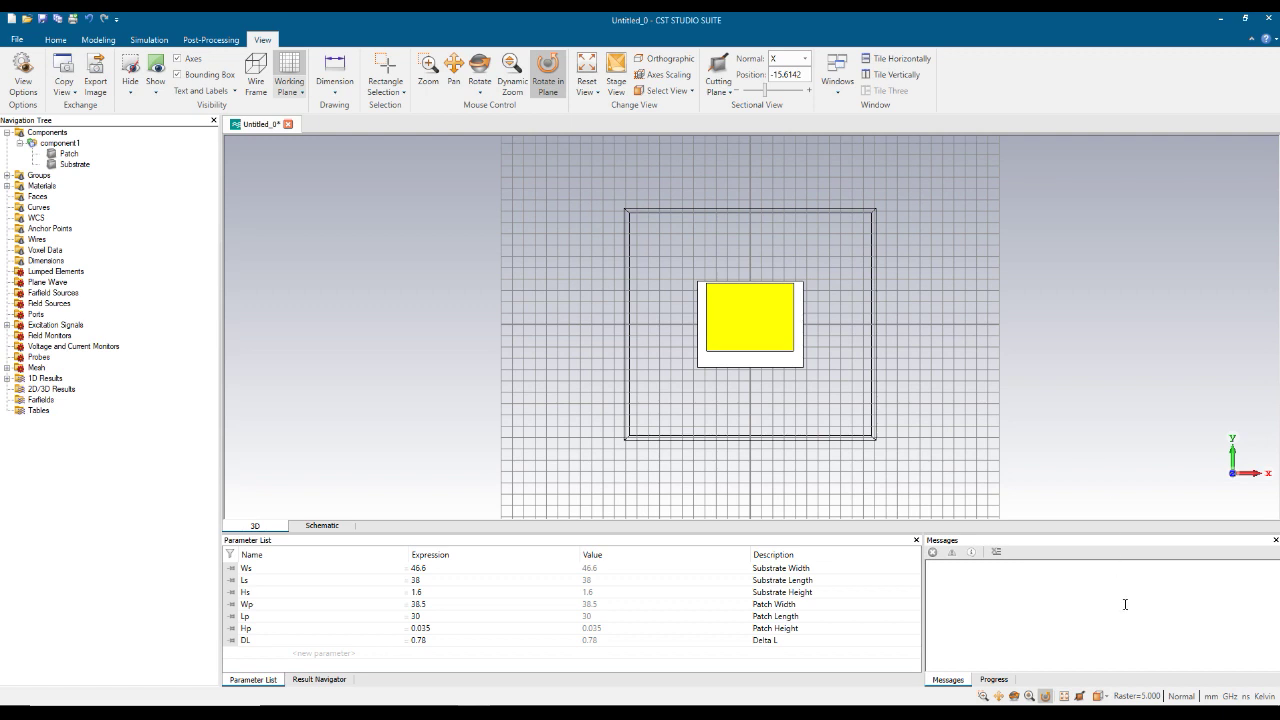
click(1100, 696)
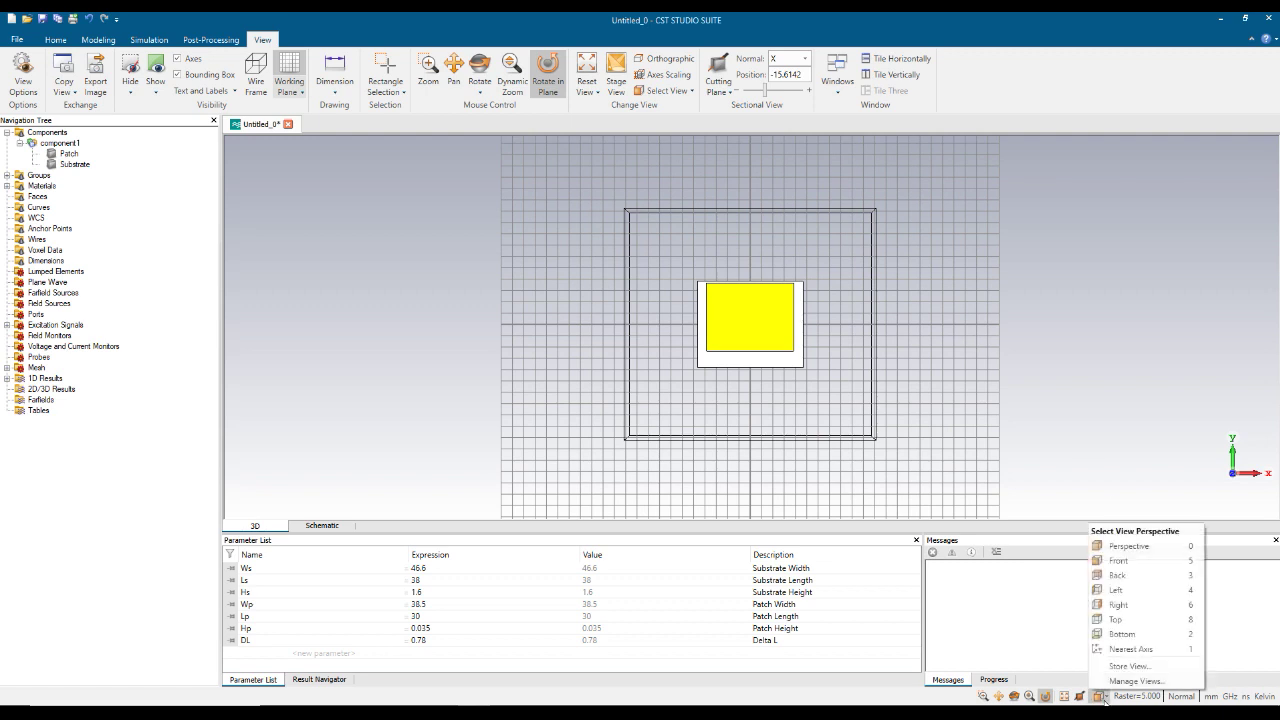
click(1066, 368)
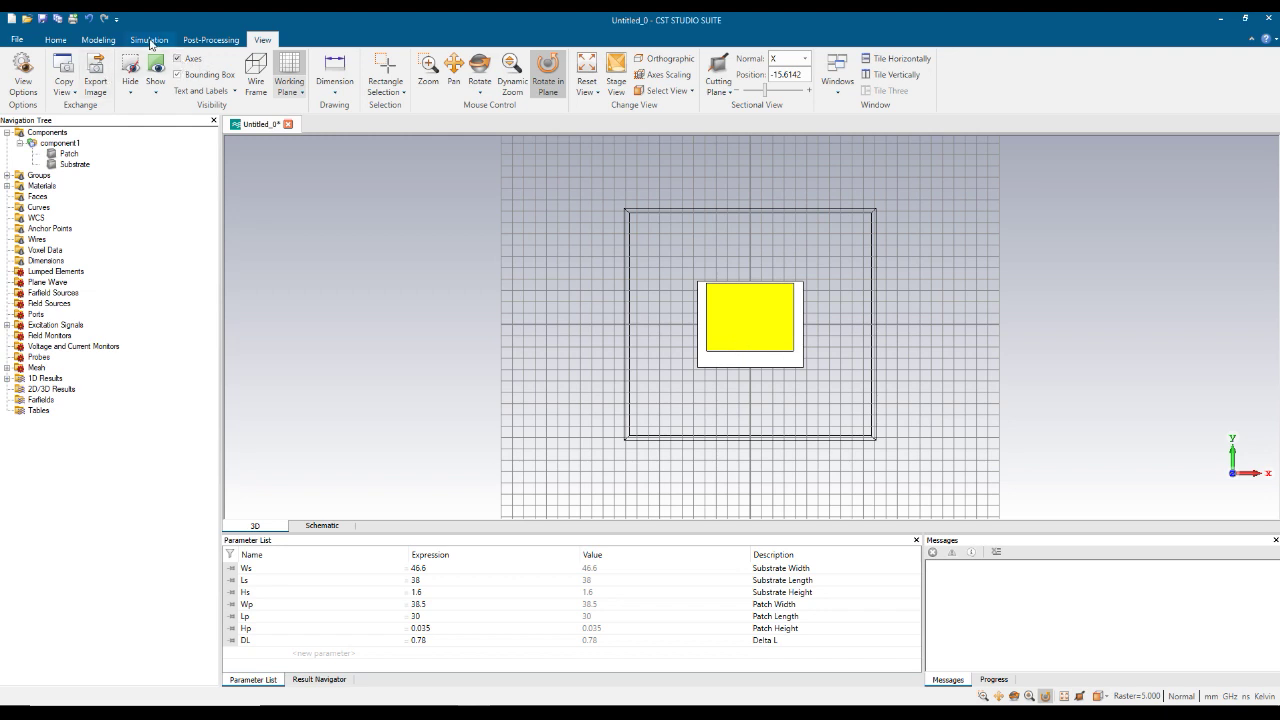
Start a new brick named Inset and switch to the Simulated Dimensions slide for the inset sizes
click(88, 42)
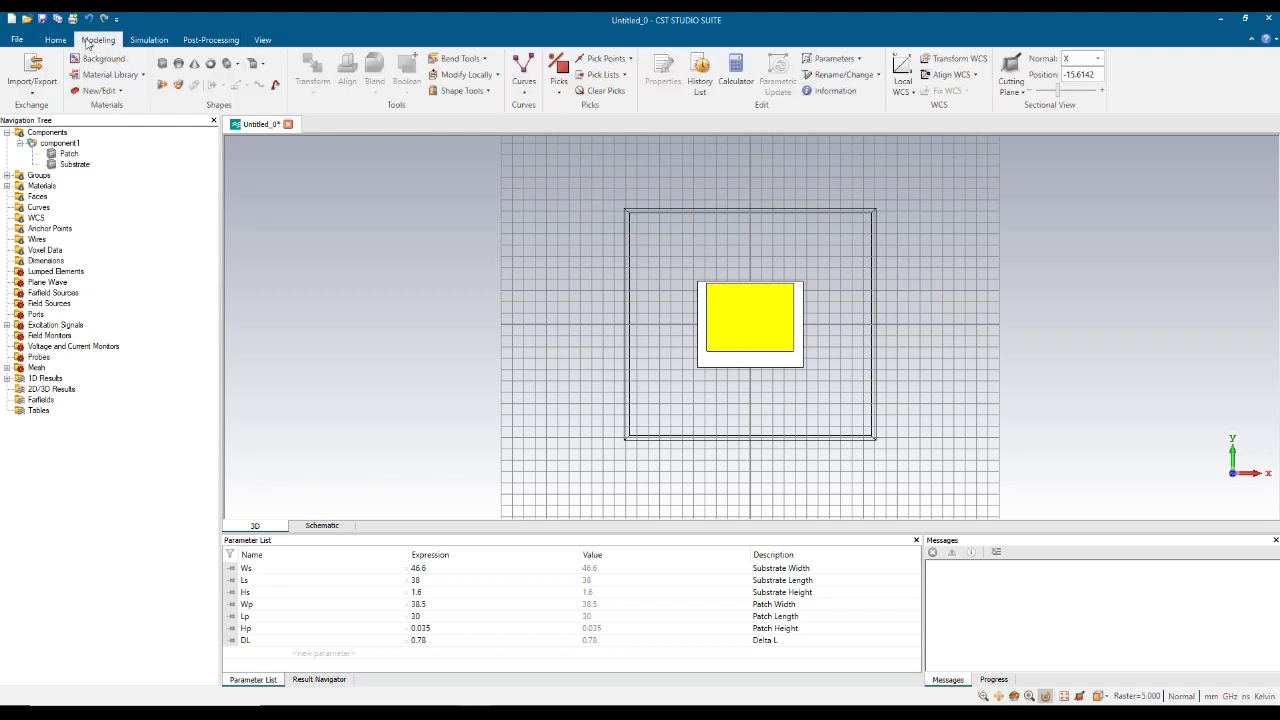
click(163, 64)
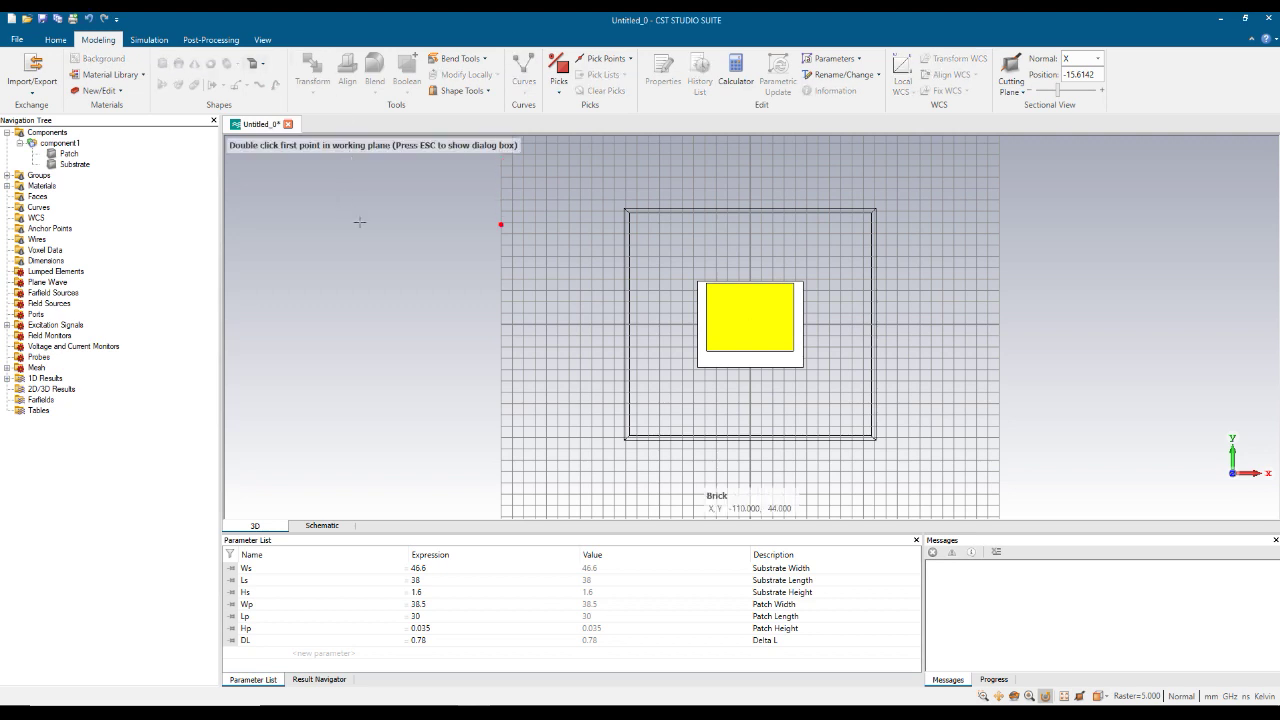
key(Escape)
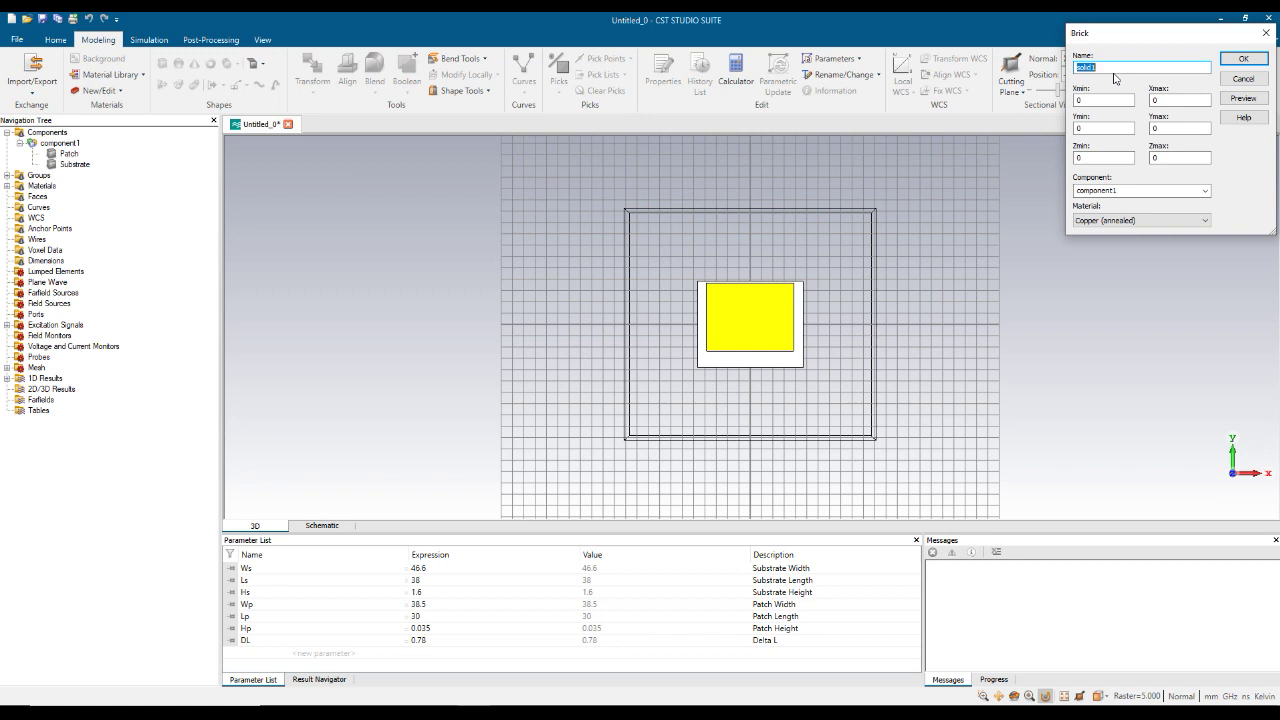
text(Inset)
key(alt+Tab)
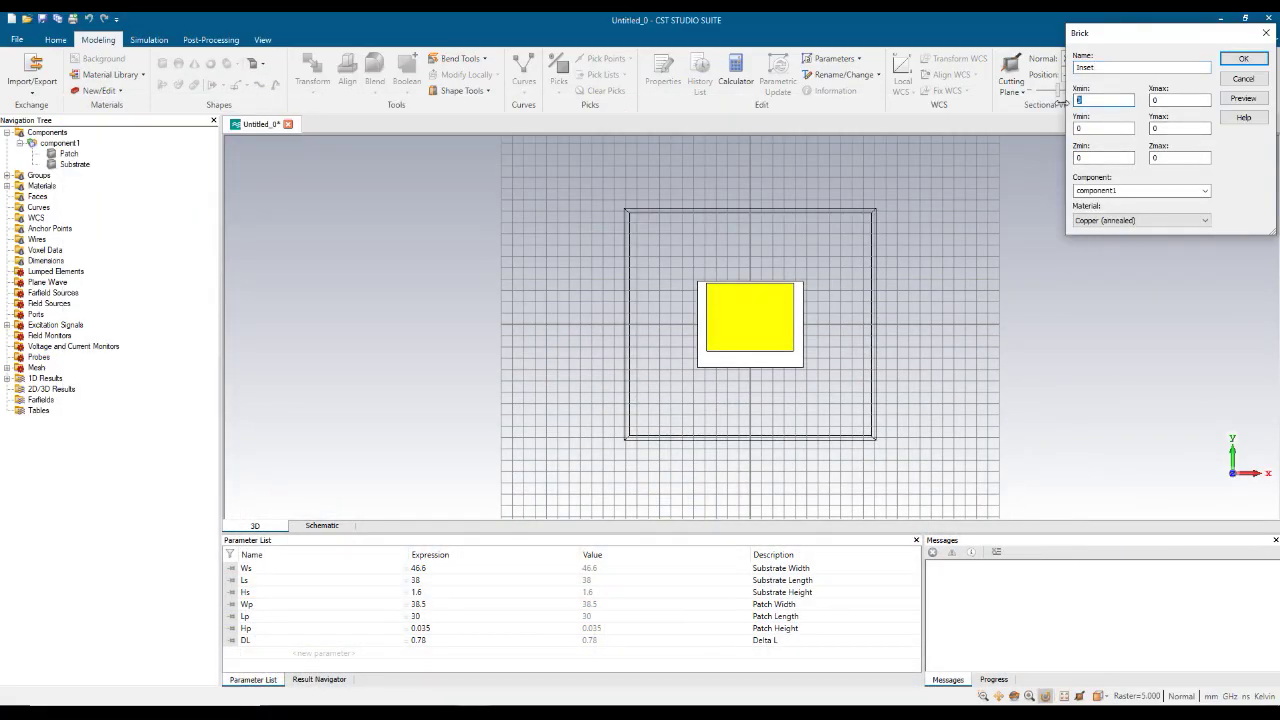
Back in the Brick dialog, enter -1.5Wf as the Inset's minimum X
text(-1.5Wf)
Set the Inset Xmax to 1.5Wf and Ymin to Ls/2-DL-Lp, correcting typos
key(Tab)
text(1.5W)
click(1093, 128)
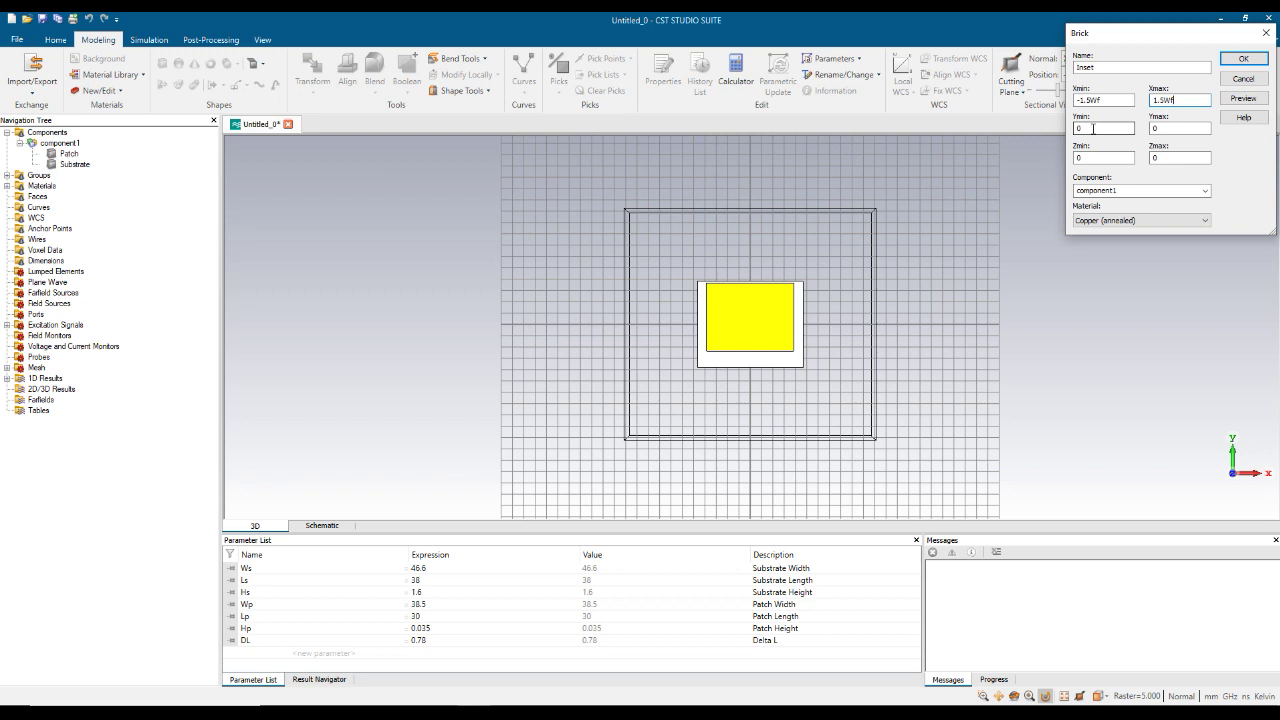
key(shift+Home)
key(Left)
text(ls)
key(BackSpace)
key(BackSpace)
key(BackSpace)
text(Ls/2-Dl-Lp)
click(1090, 128)
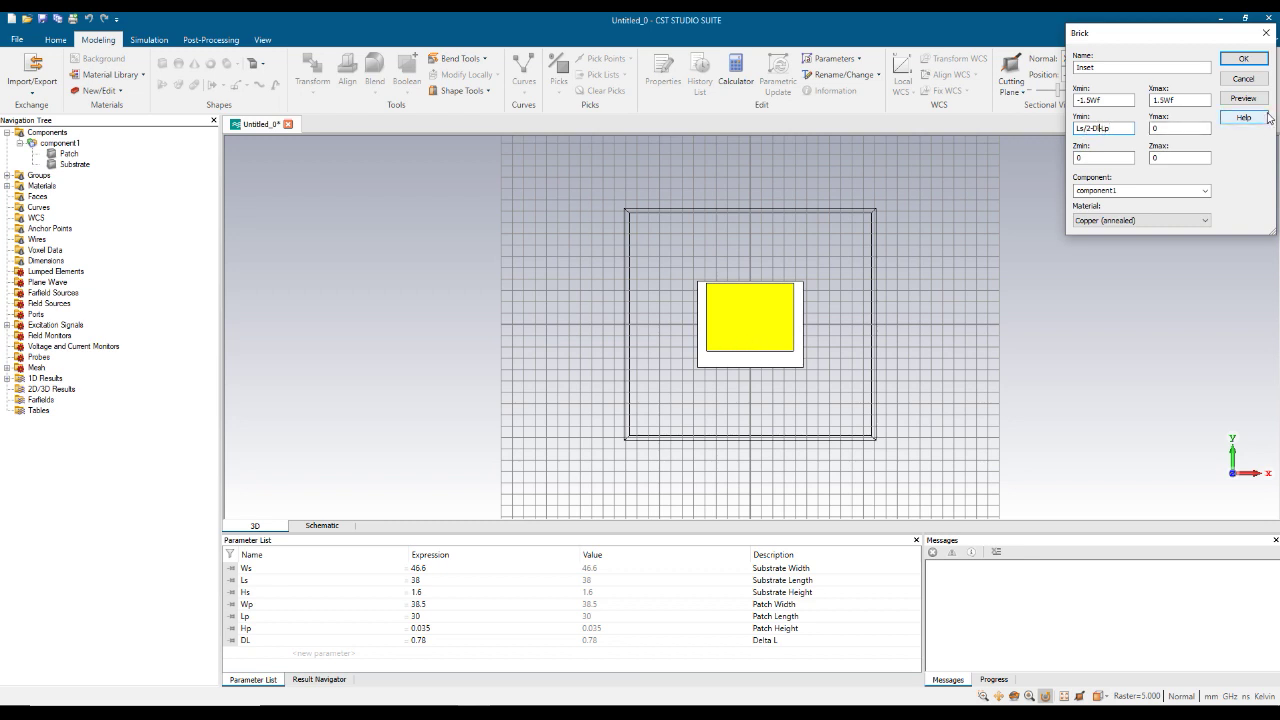
text(L)
Set Ymax to Ls/2-DL-Lp+Yo and Z bounds Hs to Hs+Hp, then preview the Inset brick
double_click(1154, 128)
text(Ls/2)
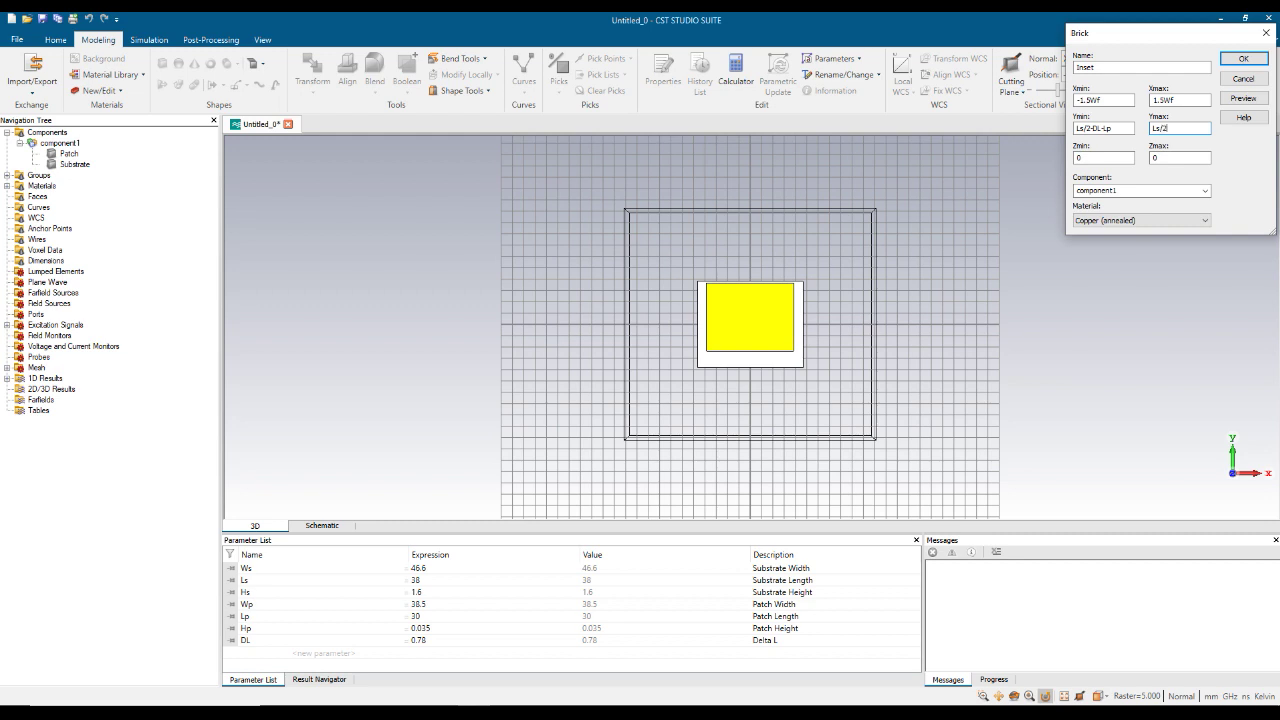
text(-DL-L)
text(+)
key(BackSpace)
key(BackSpace)
text(b)
text(Y)
key(Tab)
text(Hs)
key(Tab)
text(Hs+Hp)
click(1249, 101)
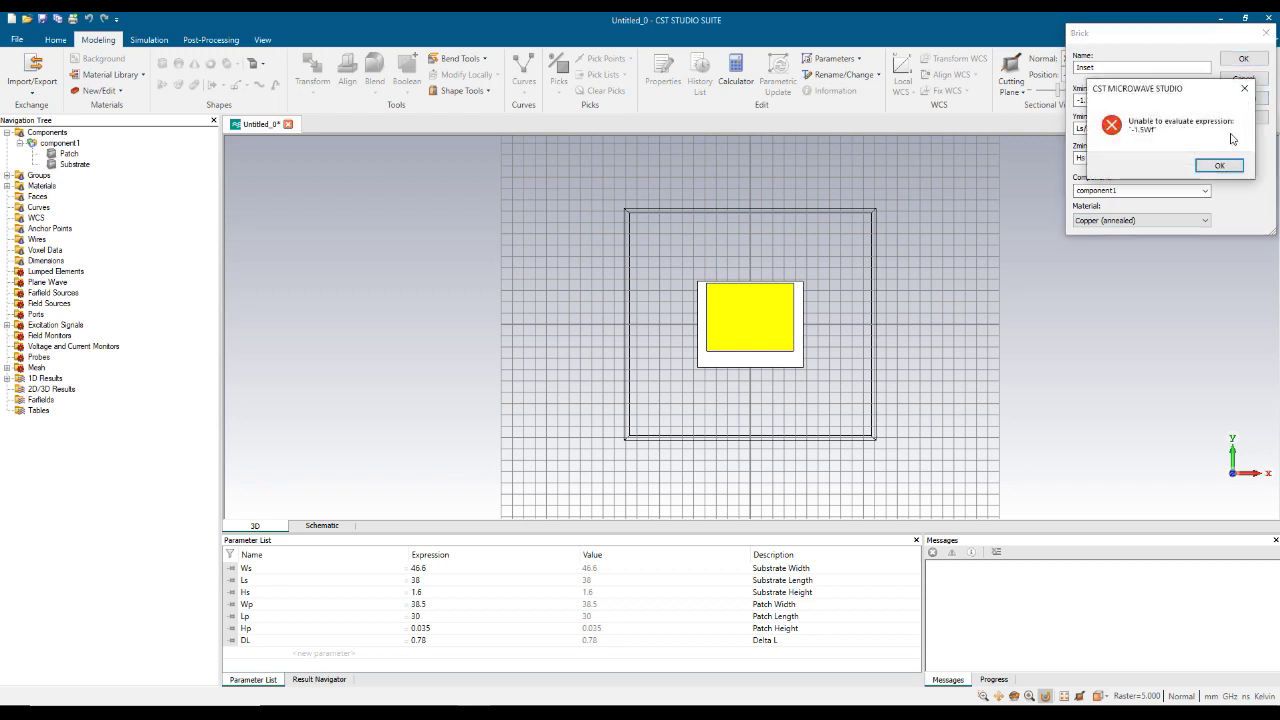
Fix the X bounds to -1.5*Wf and 1.5*Wf and preview the Inset brick again
click(1222, 166)
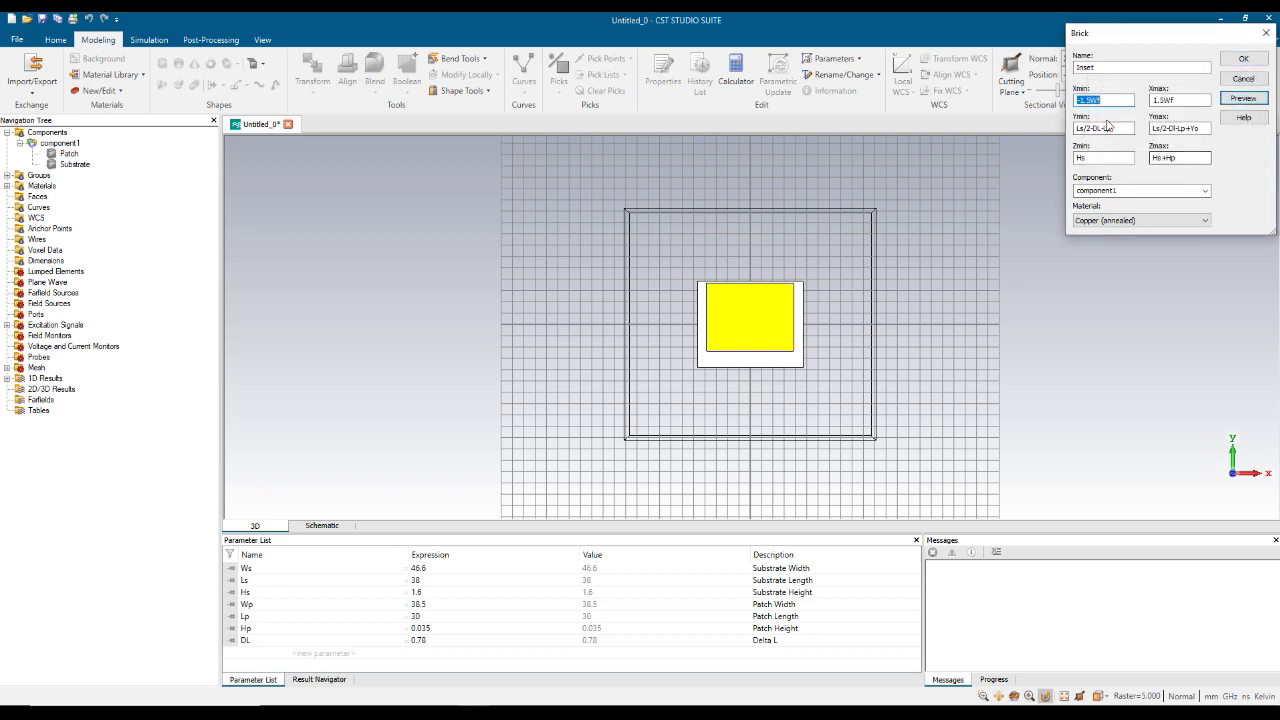
click(1092, 100)
click(1152, 100)
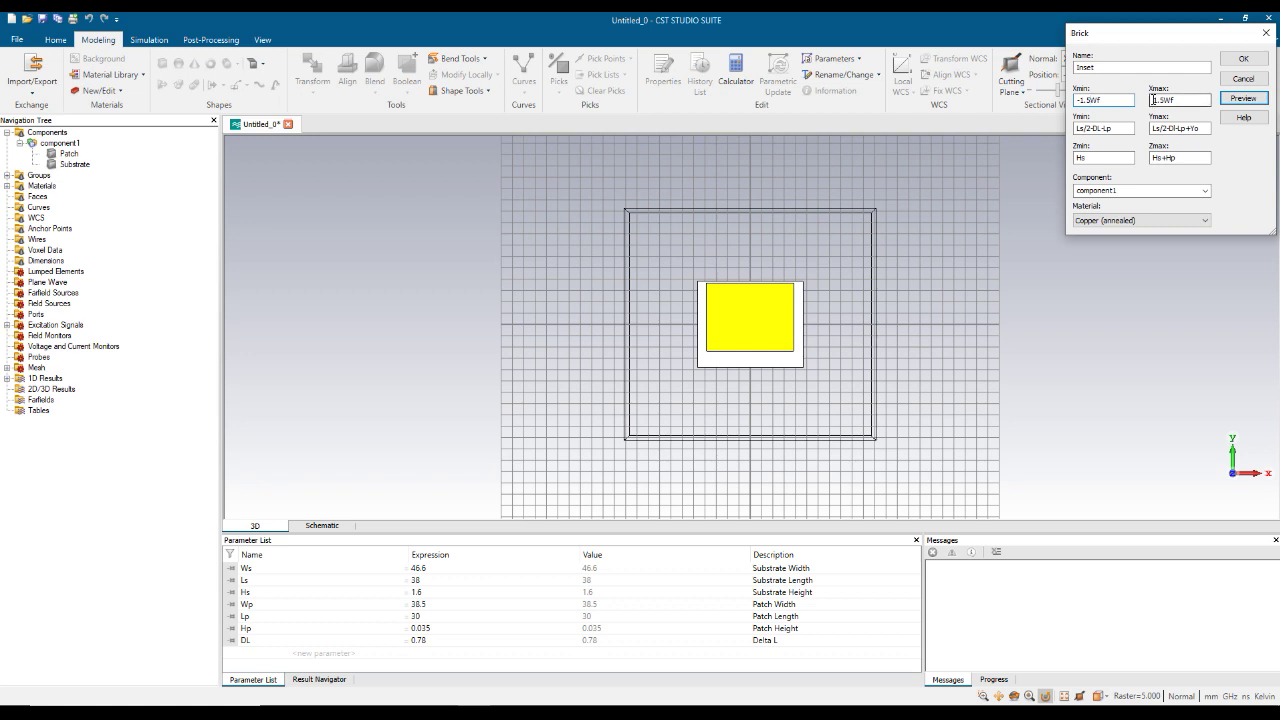
click(1091, 100)
text(*)
click(1168, 100)
text(*)
click(1243, 98)
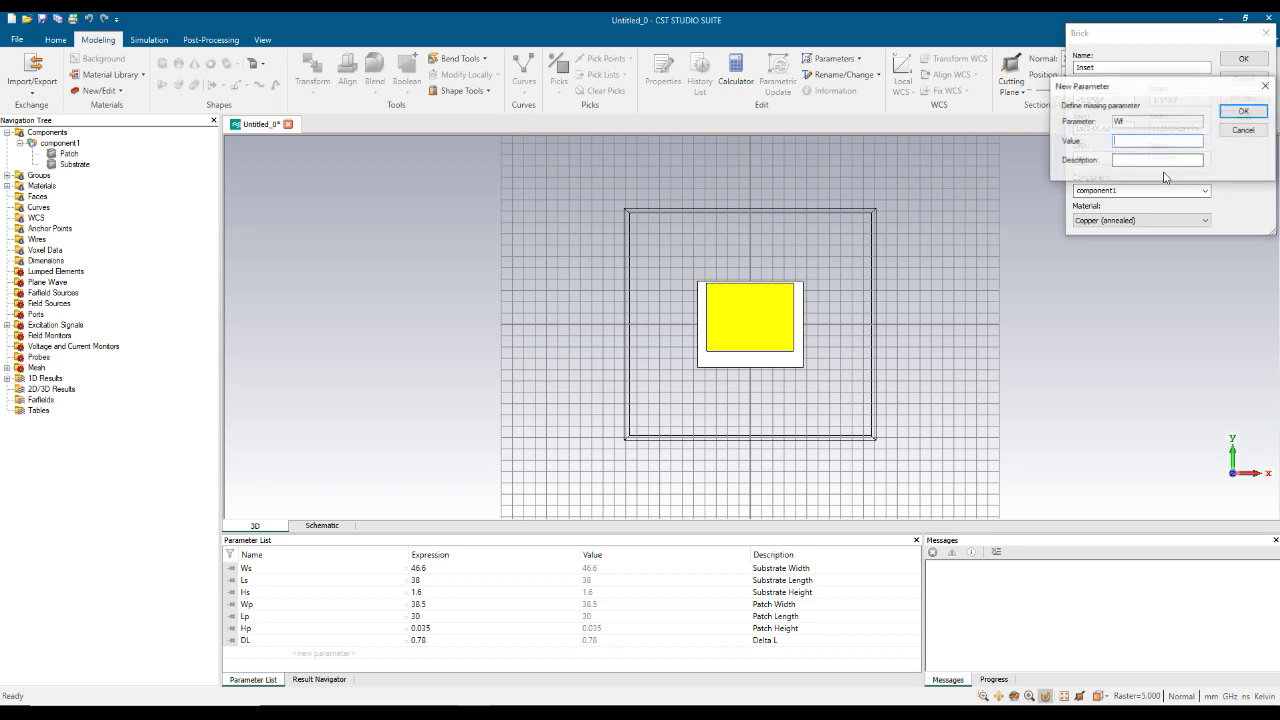
Define the missing parameter Wf = 2.88 with description 'Feed Width'
drag(1157, 86, 1138, 296)
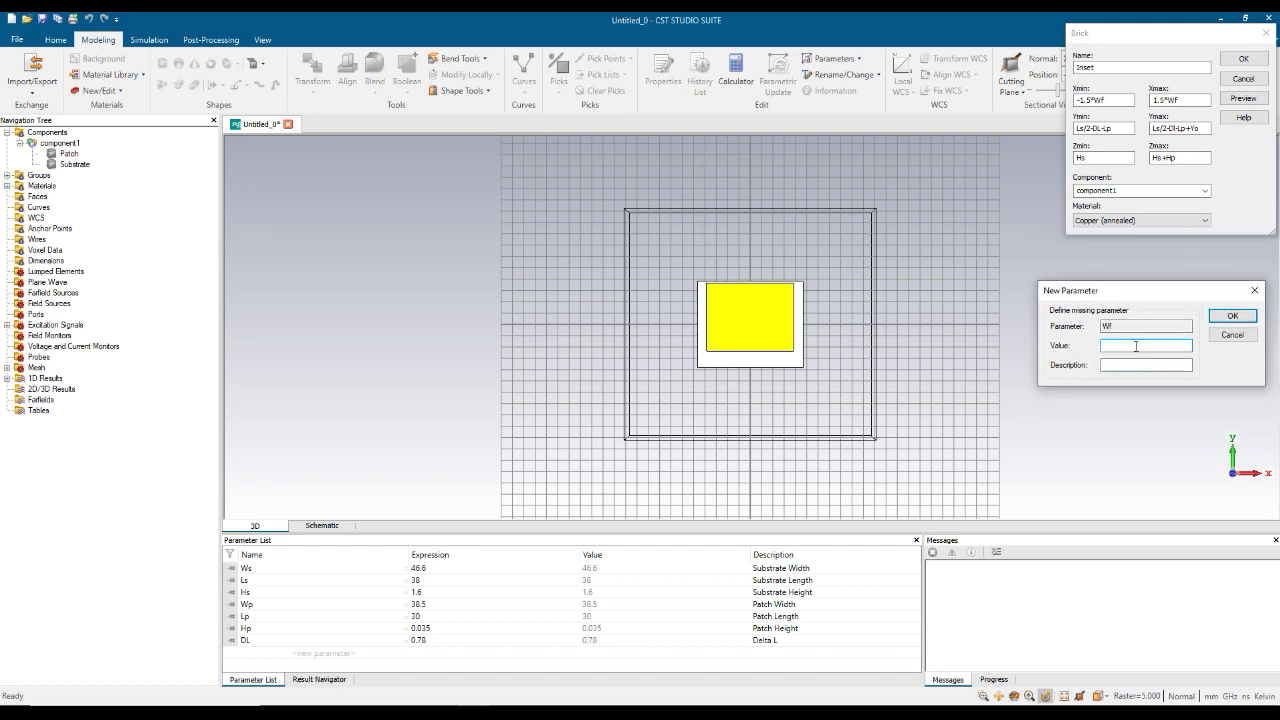
text(2.88)
key(alt+Tab)
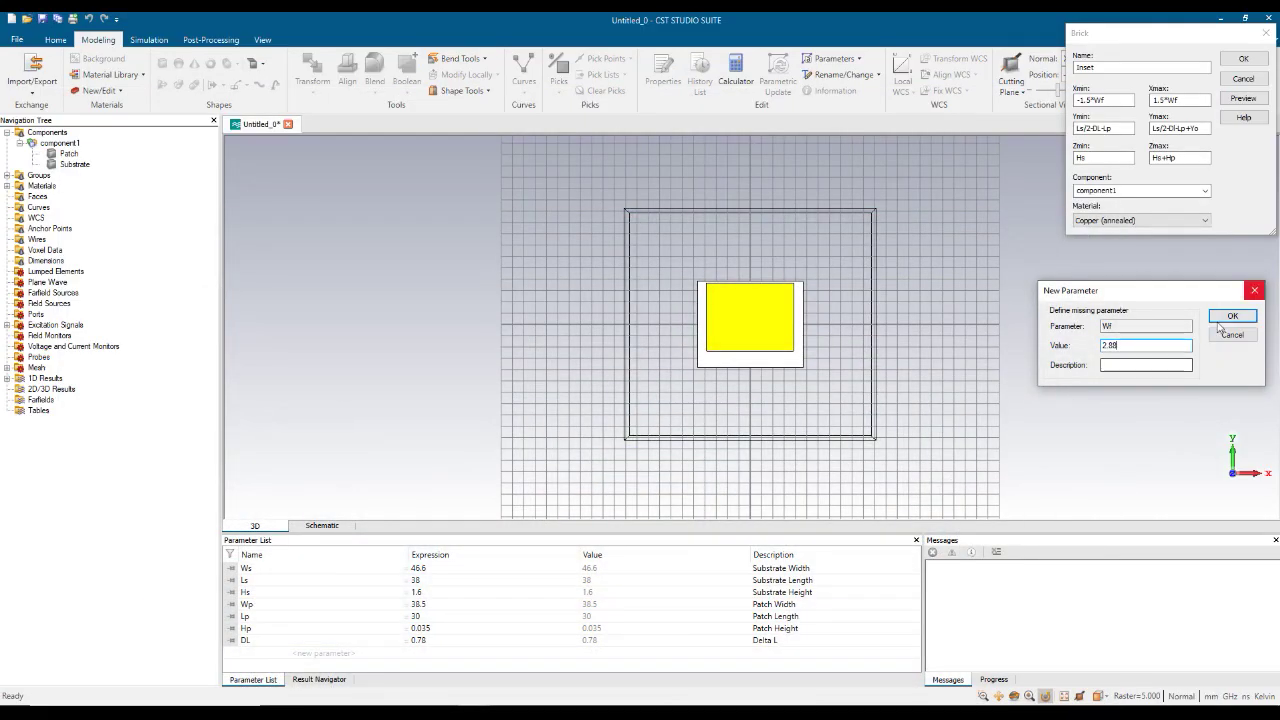
click(1148, 366)
text(Feed Width)
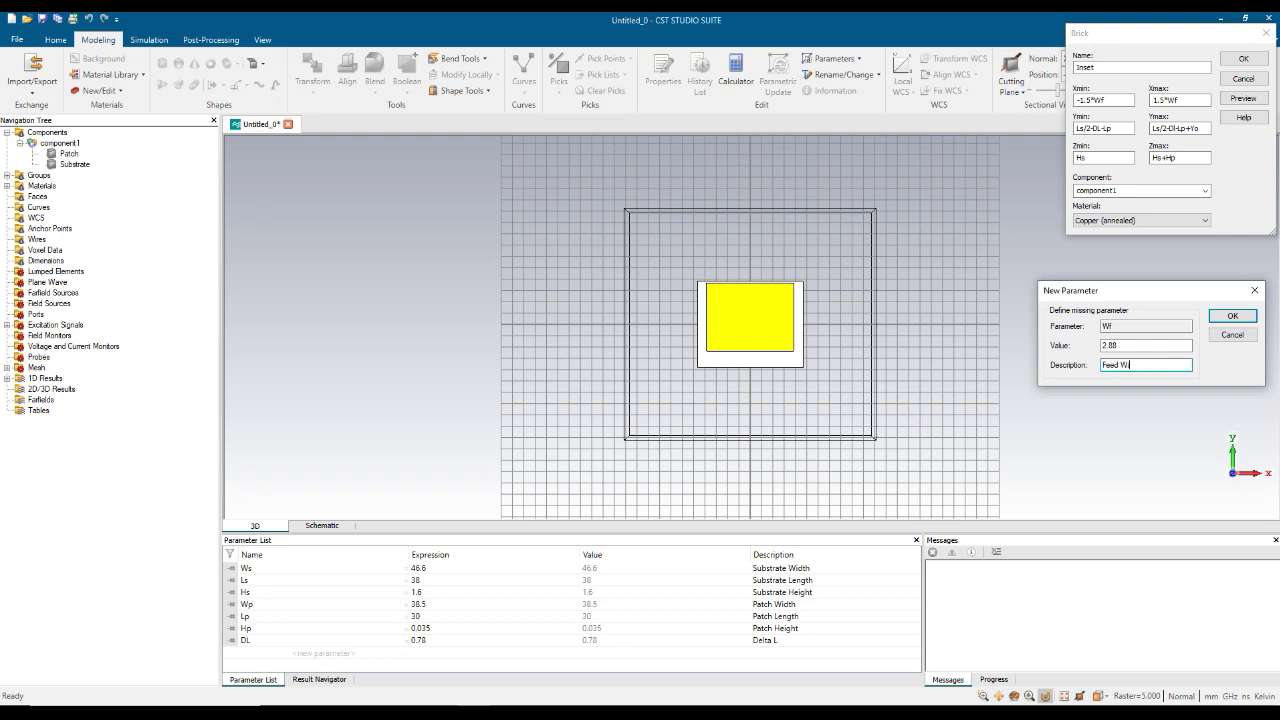
click(1233, 316)
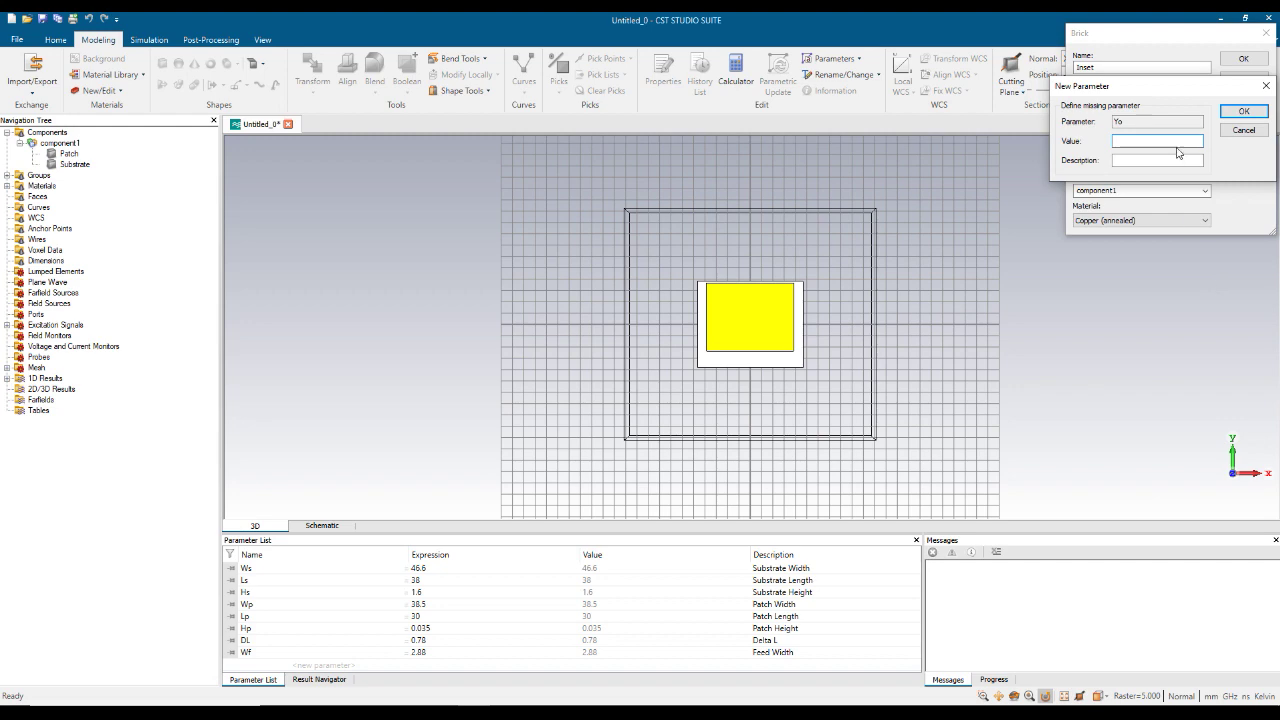
Enter 4 as the value of the missing parameter Yo
drag(1160, 87, 1169, 282)
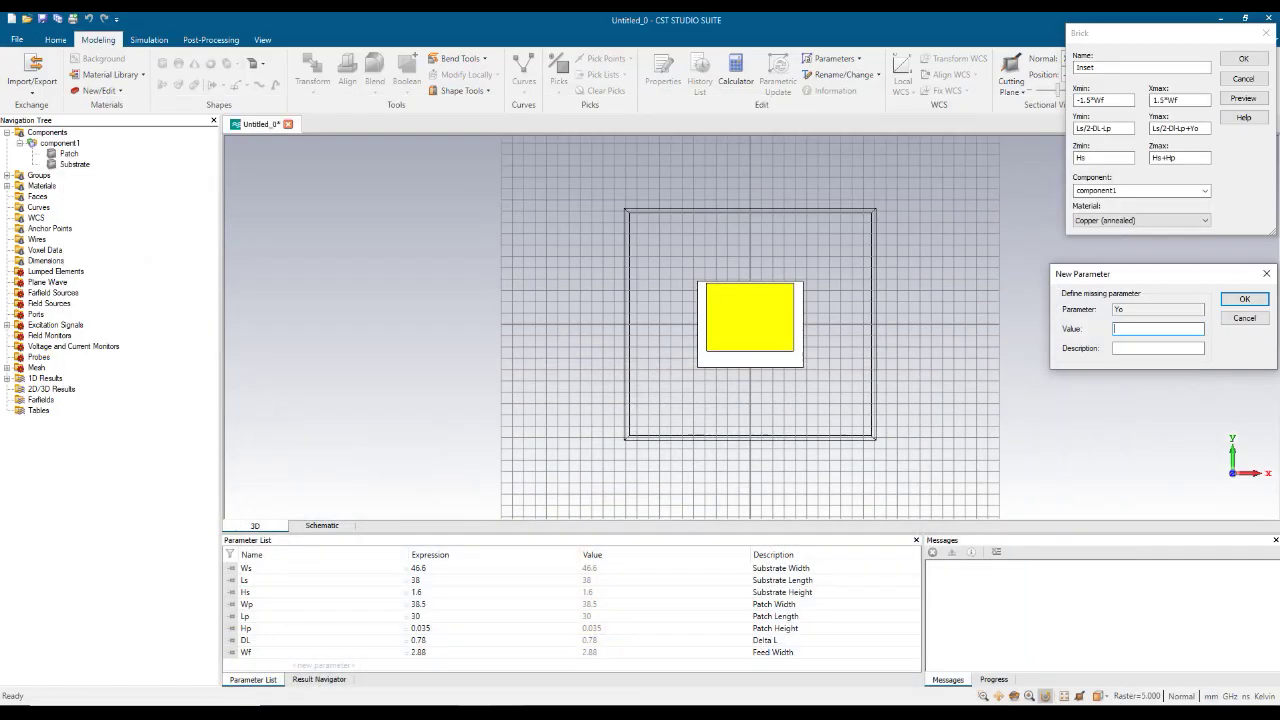
click(1157, 328)
text(4)
Describe Yo = 4 as 'Inset Length', confirm it, and create the Inset brick in the patch
click(1150, 347)
text(Inse)
text(h)
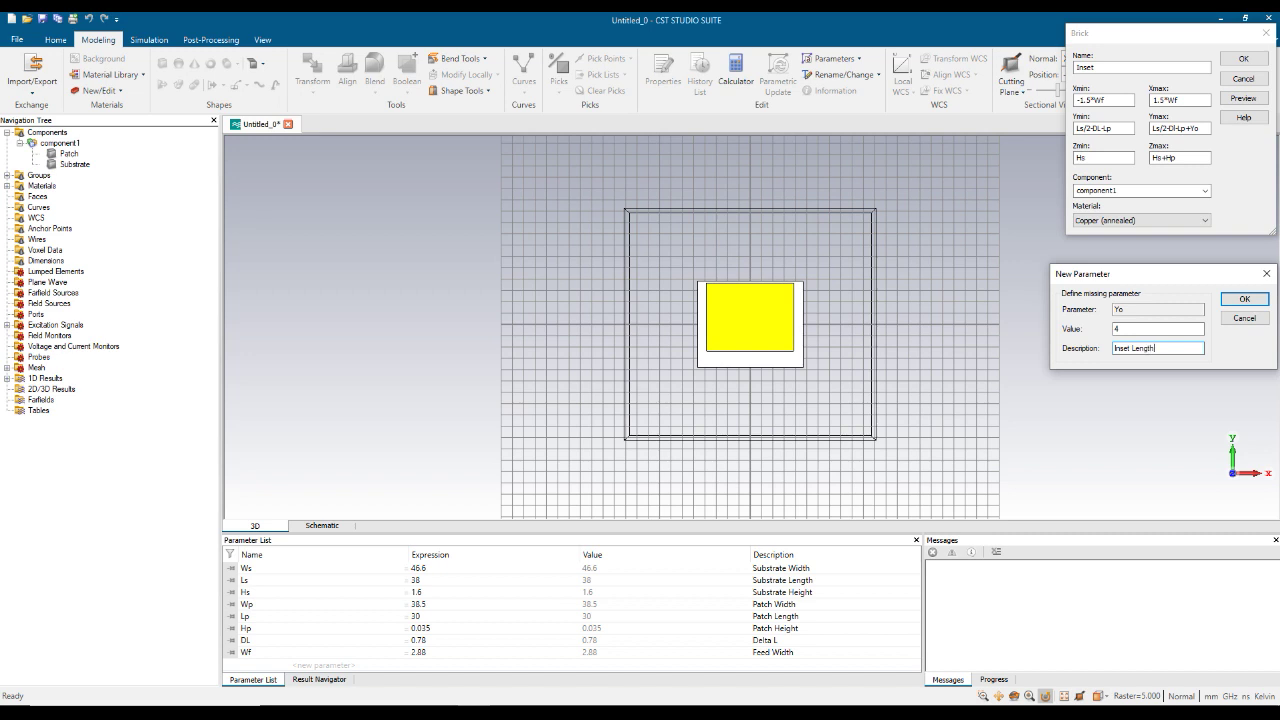
click(1244, 299)
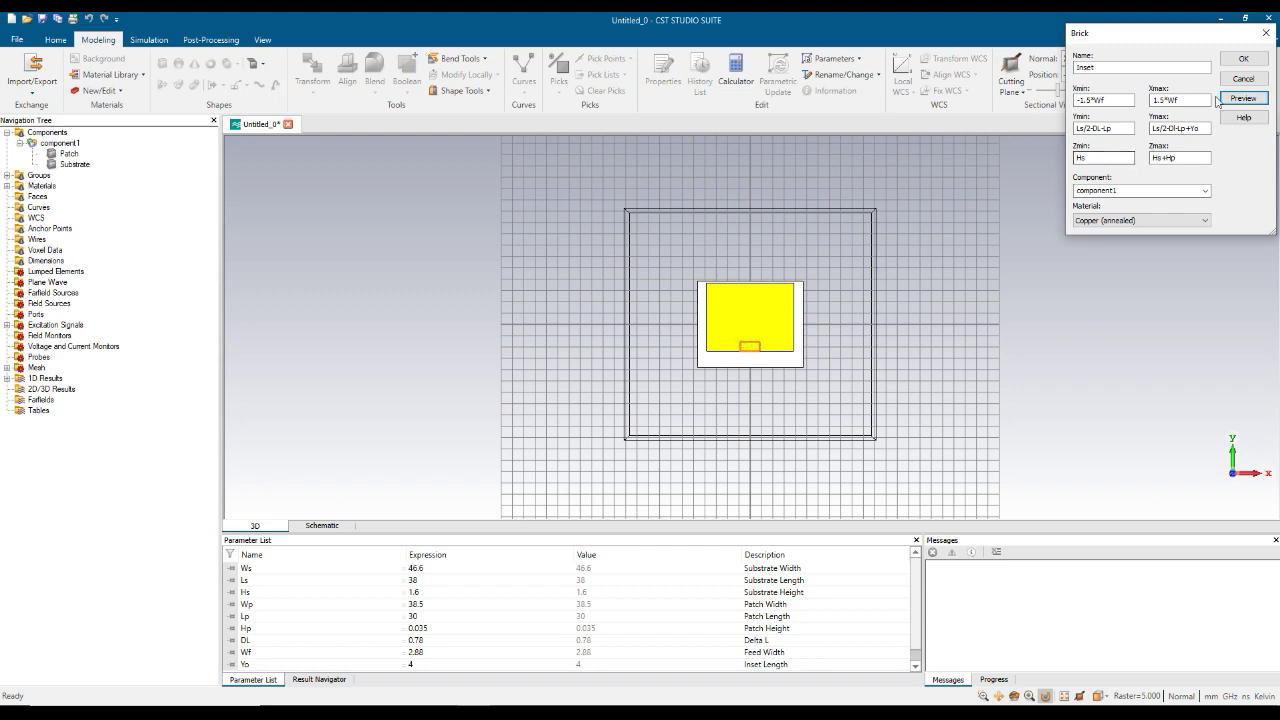
click(1241, 60)
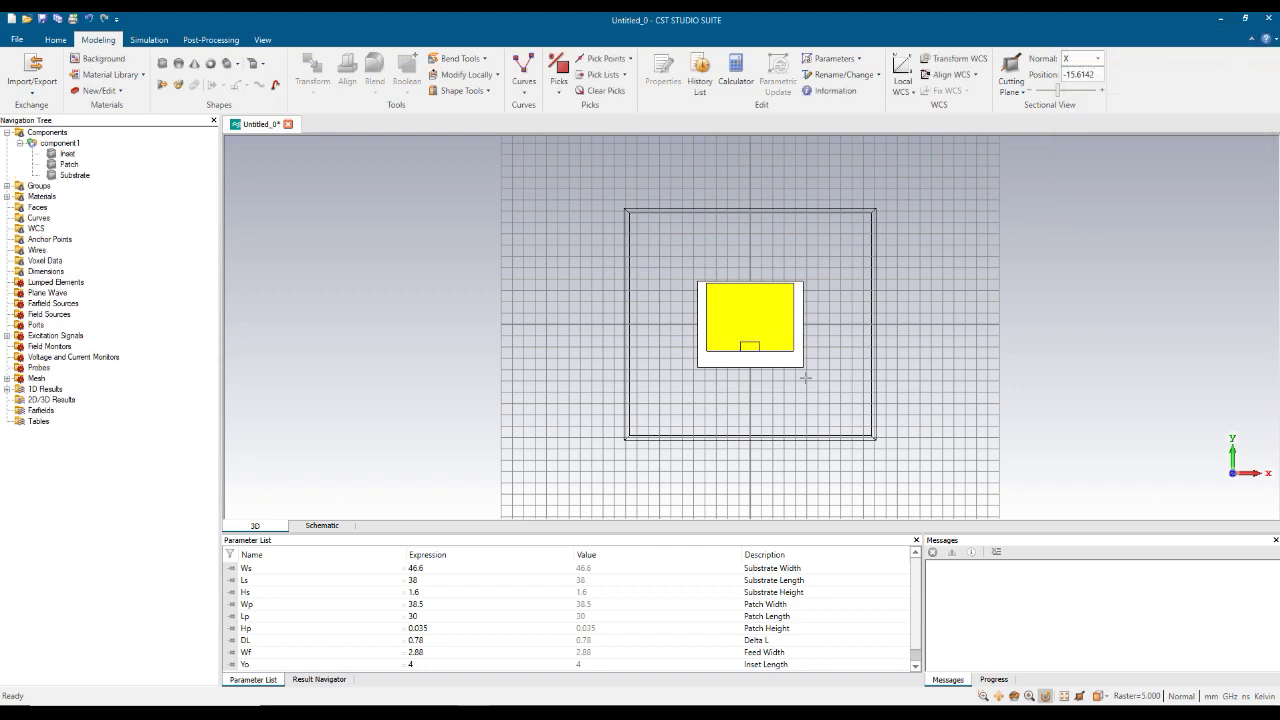
scroll(805, 378, down, 4)
scroll(805, 378, up, 8)
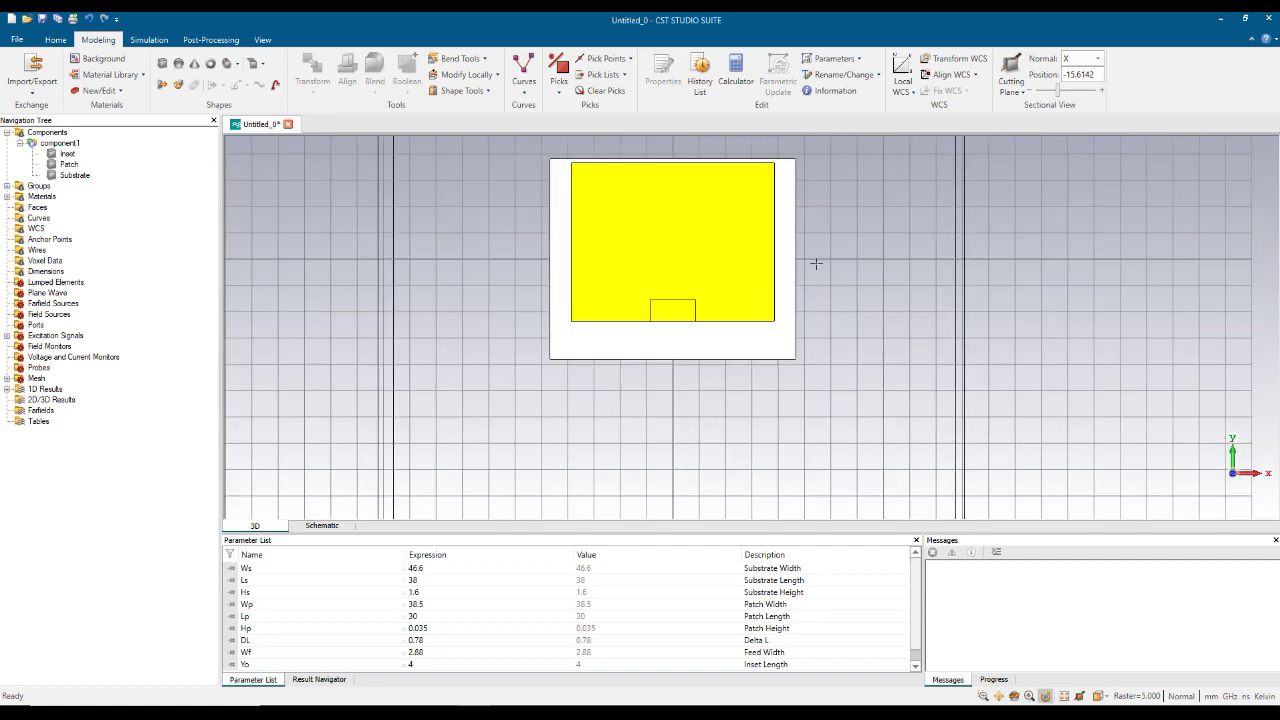
mouse_move(423, 226)
mouse_down()
mouse_move(449, 266)
mouse_move(428, 226)
mouse_up()
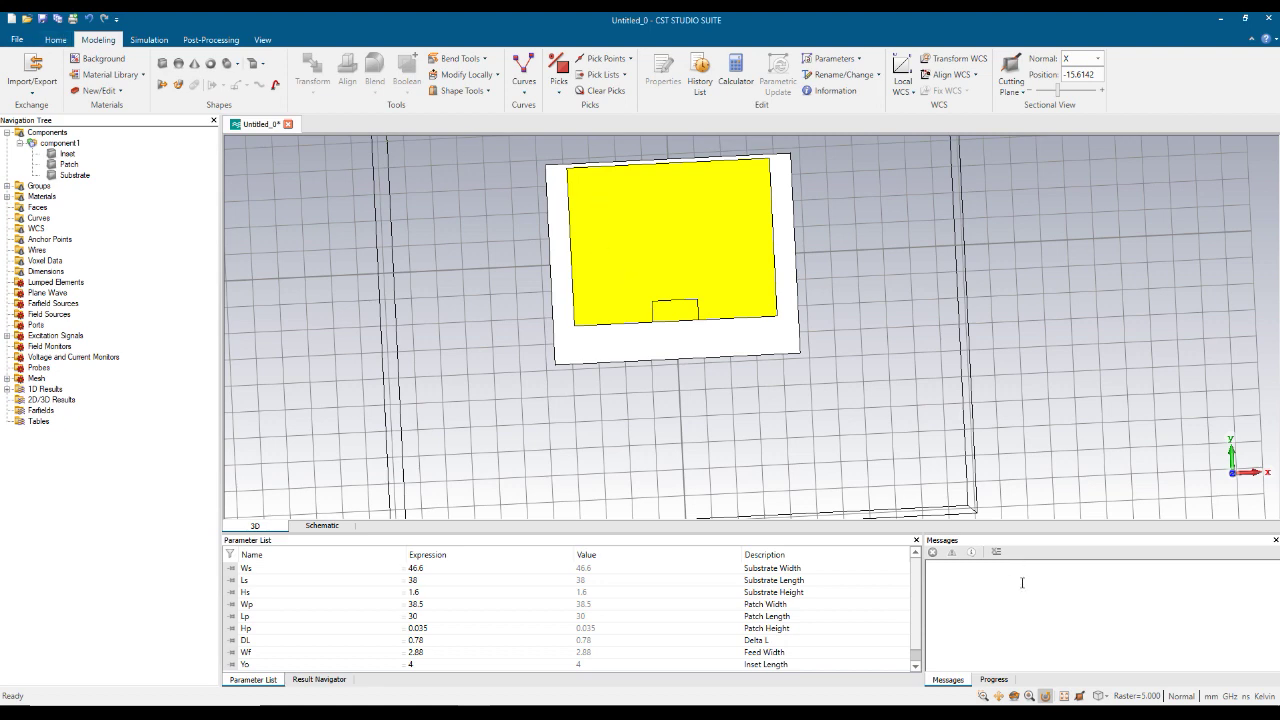
key(space)
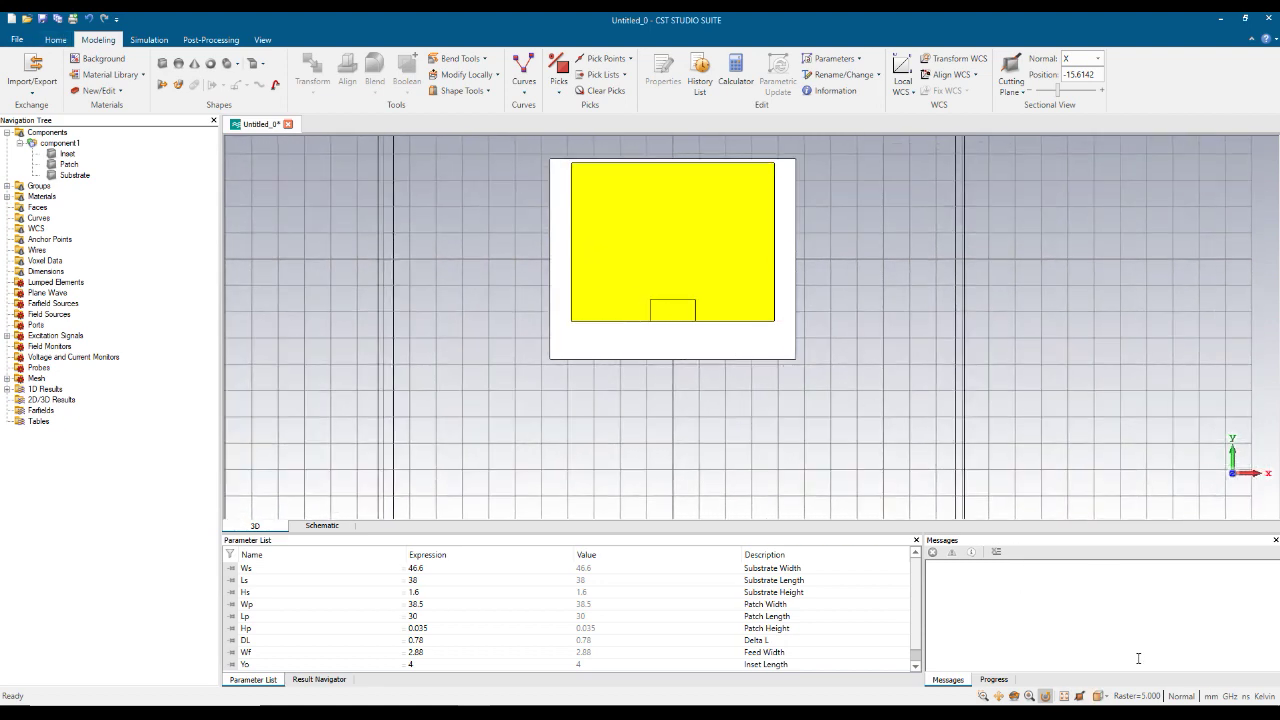
click(998, 695)
drag(704, 220, 758, 283)
scroll(758, 283, down, 3)
scroll(757, 283, up, 6)
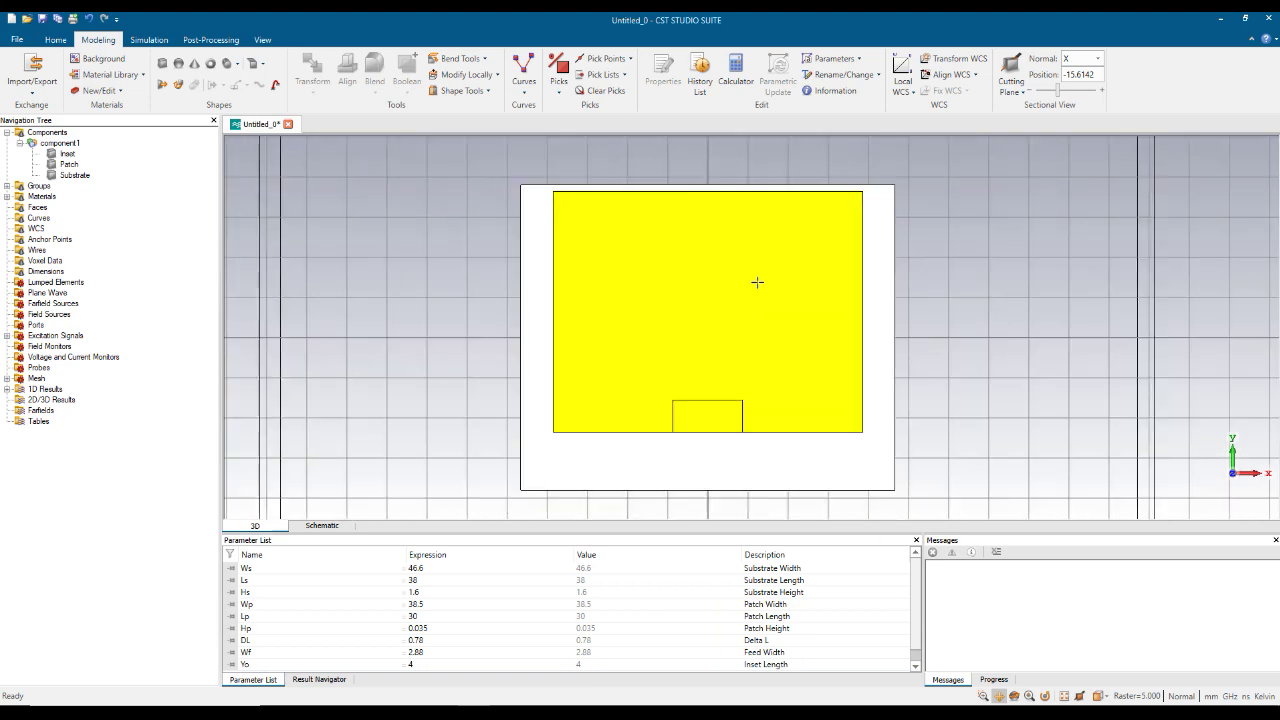
scroll(757, 283, down, 2)
Subtract the Inset block from the Patch solid to cut a notch in its lower edge
click(62, 166)
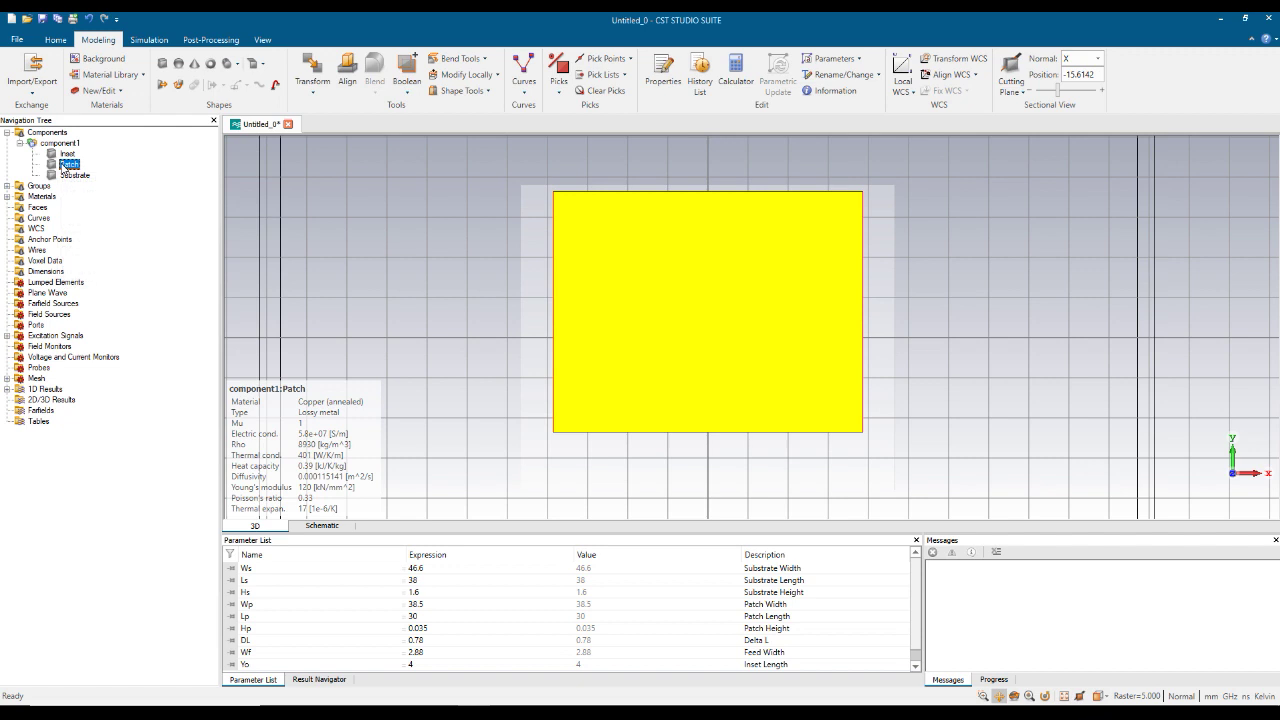
click(405, 94)
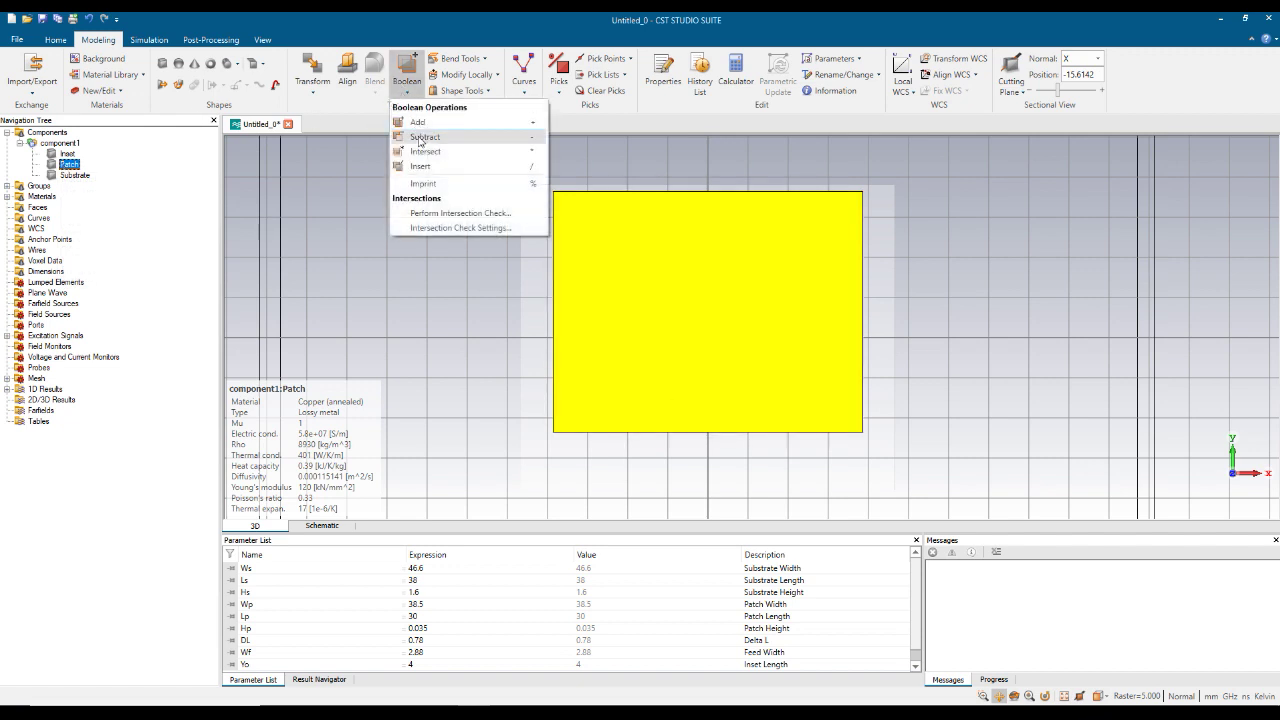
click(420, 138)
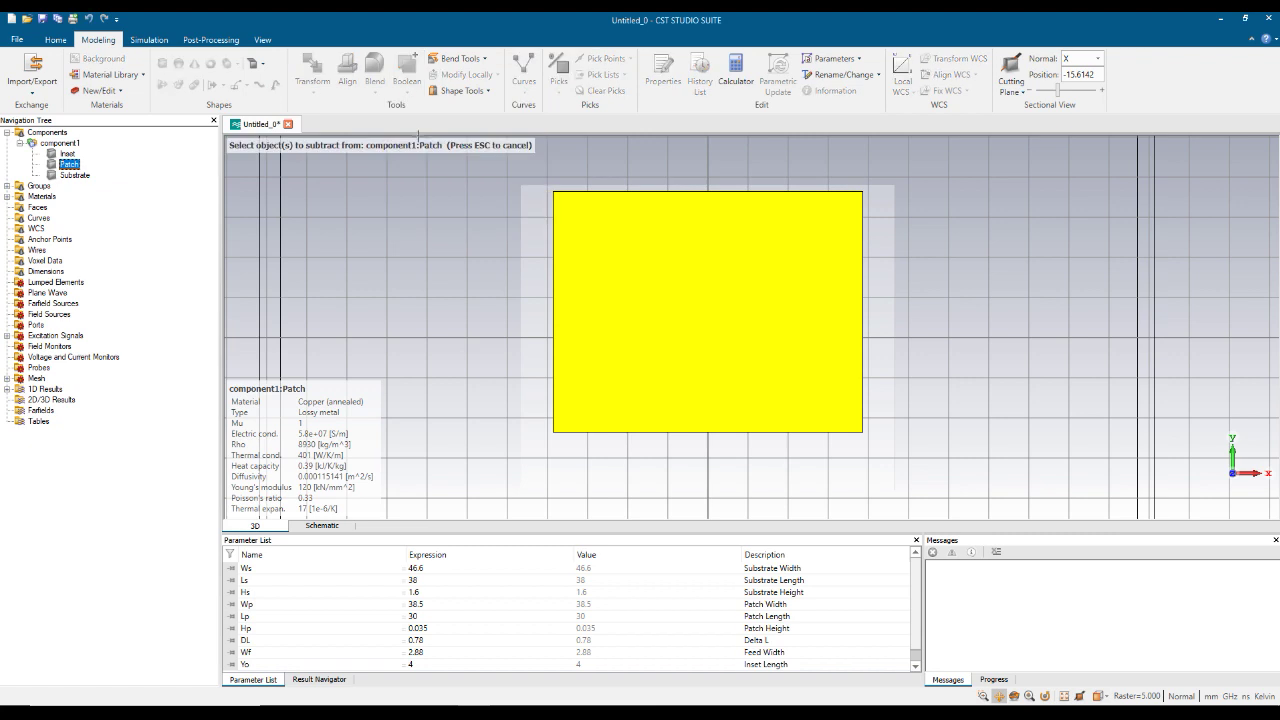
click(90, 175)
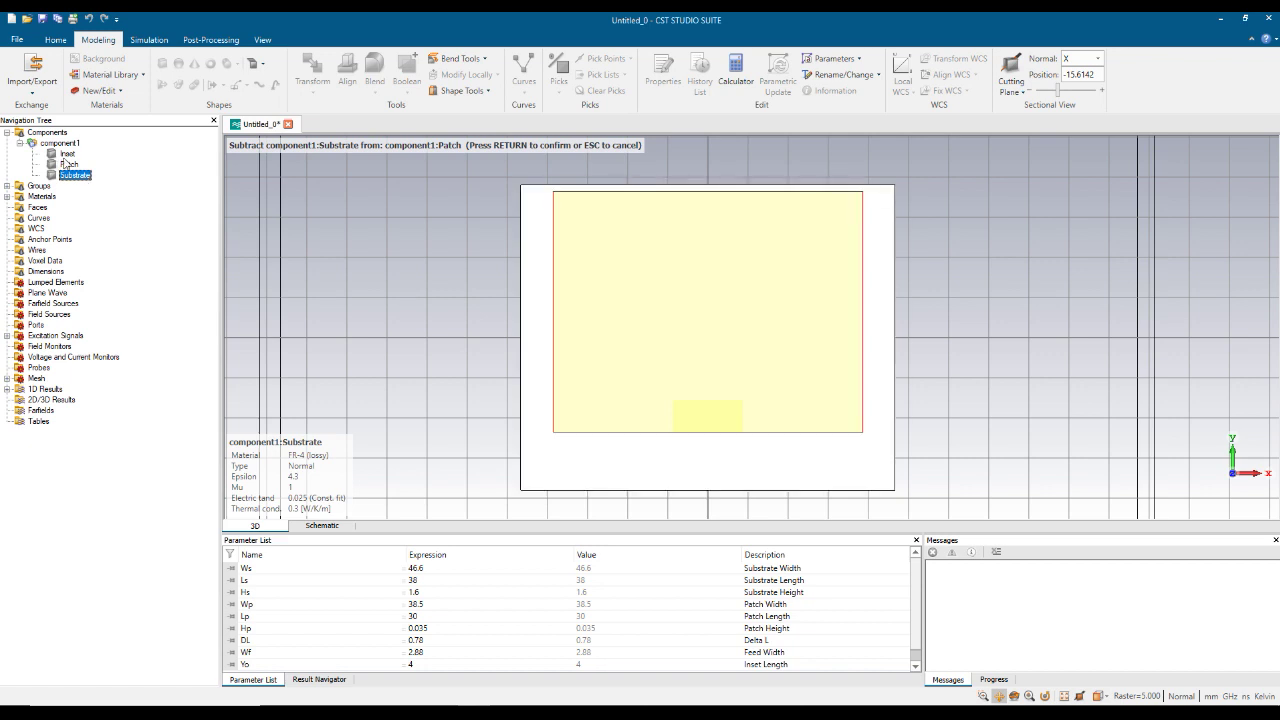
click(67, 155)
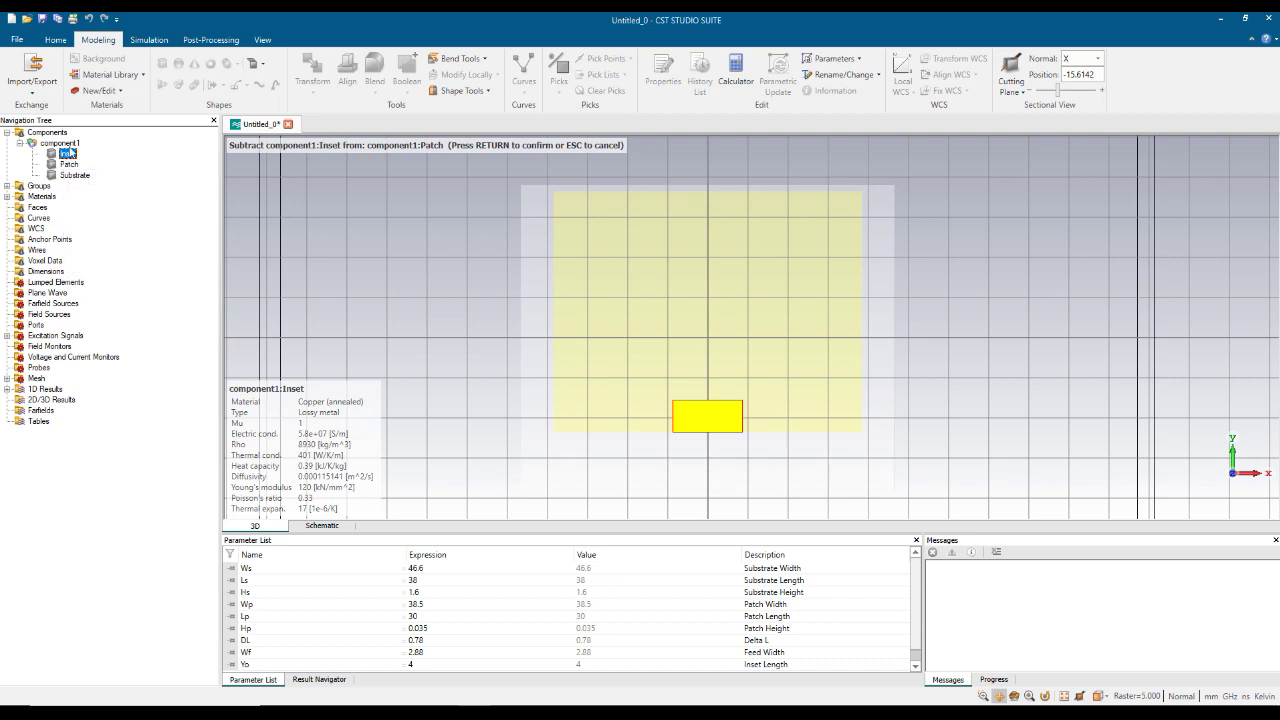
key(Return)
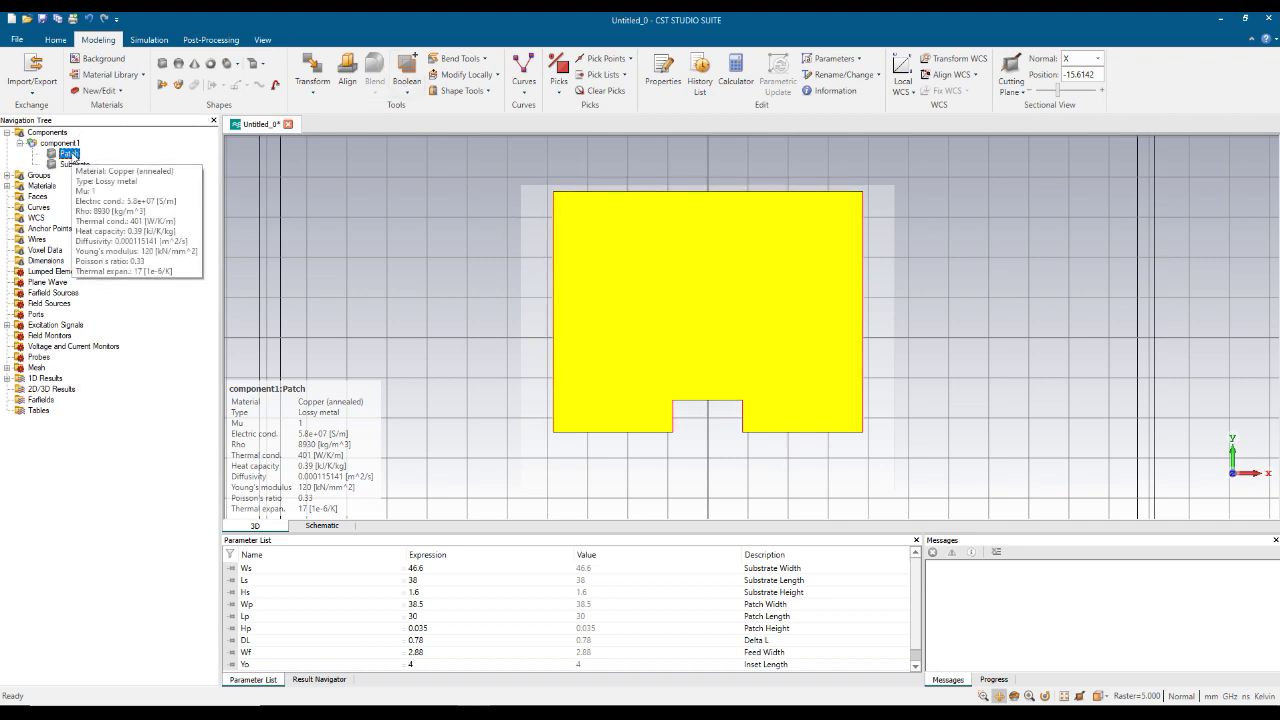
click(405, 96)
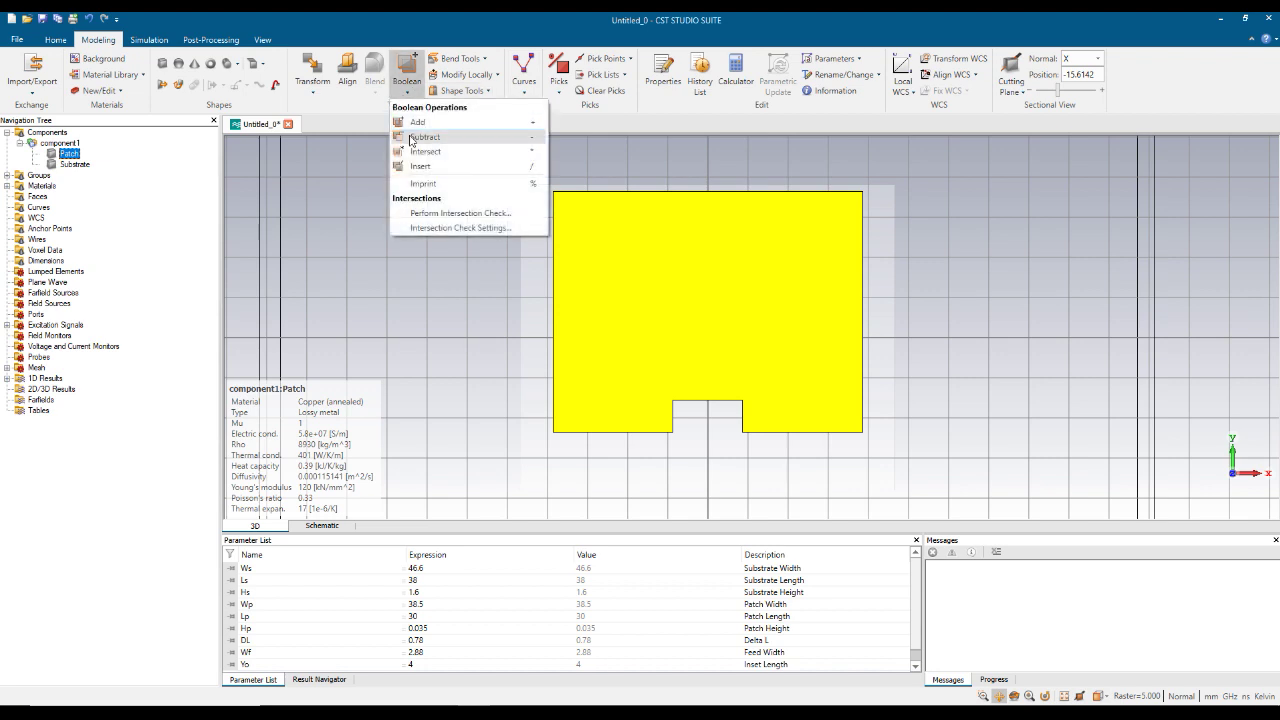
click(420, 137)
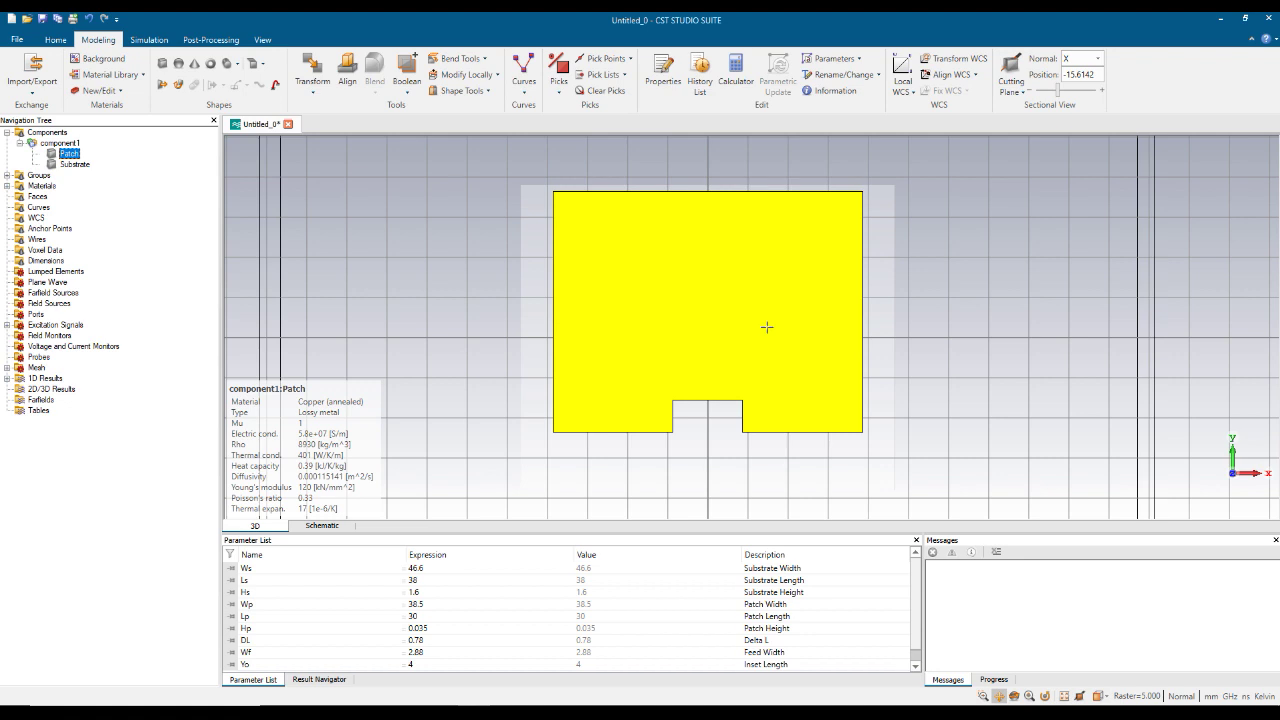
click(64, 145)
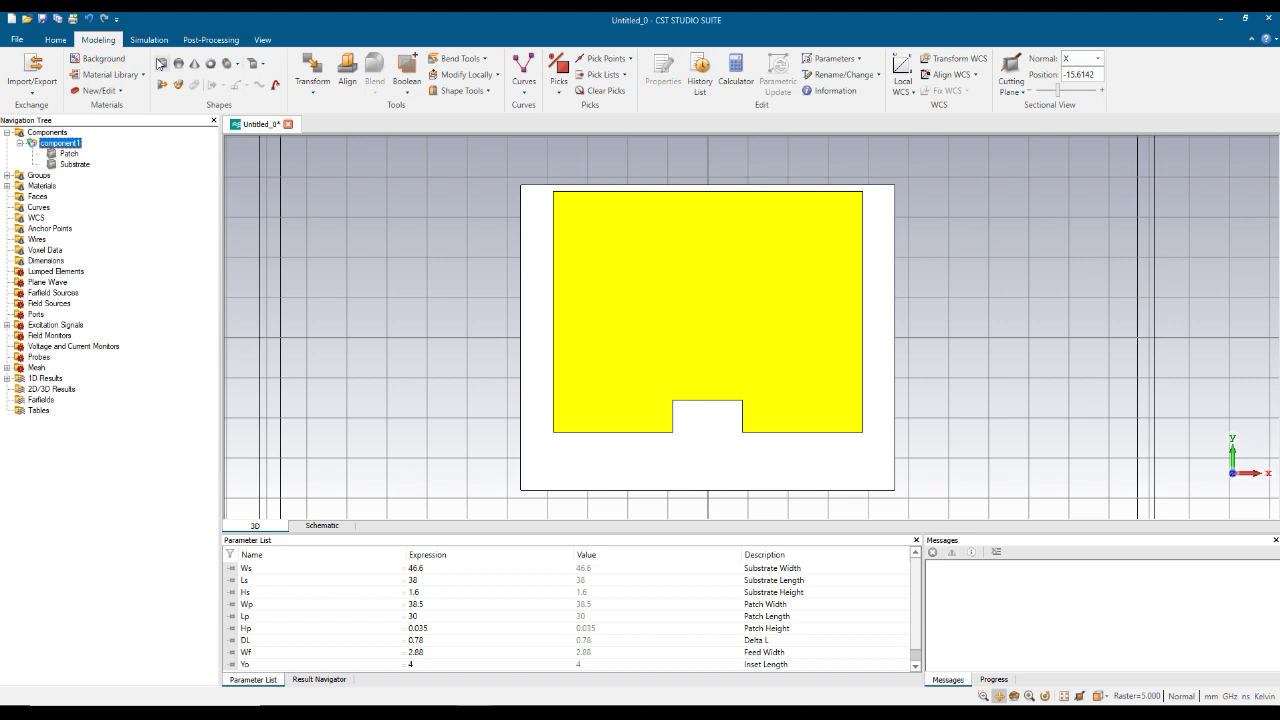
Start a new numerically defined brick named 'Microstrip Feed'
click(162, 63)
key(Escape)
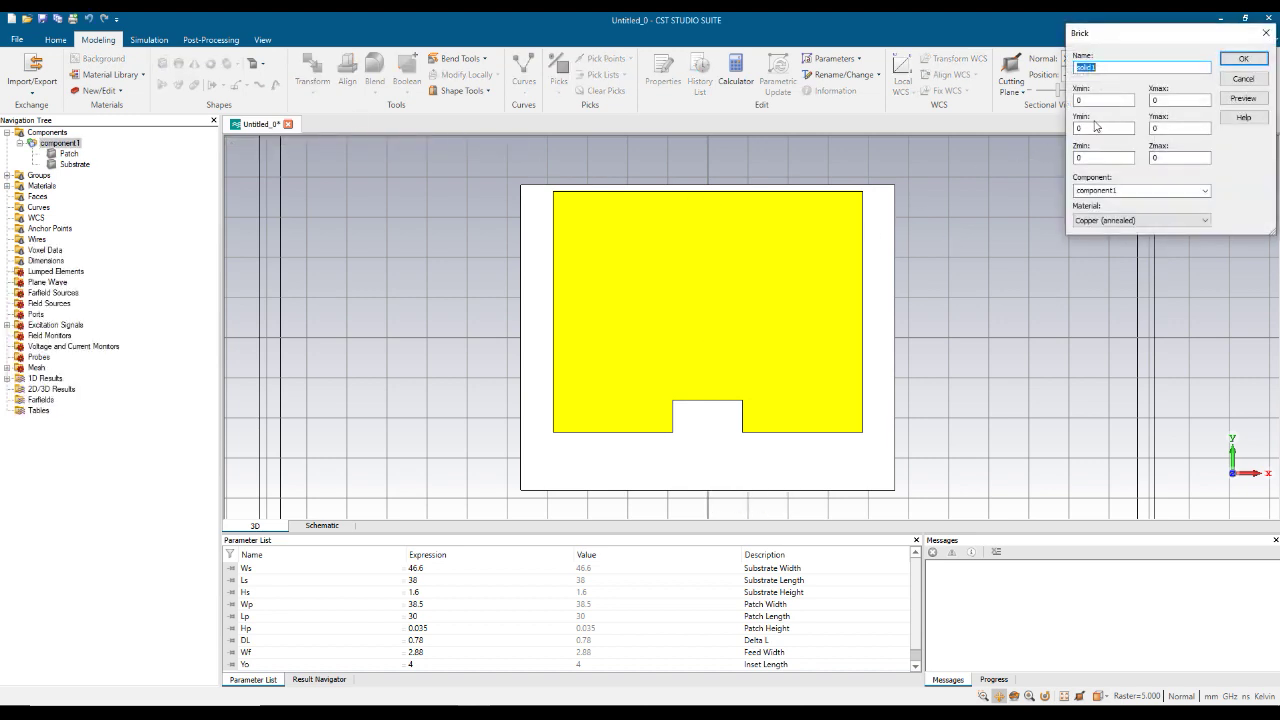
text(M)
text(icrostrip D)
text(ee)
text(f)
key(BackSpace)
key(BackSpace)
key(BackSpace)
key(BackSpace)
text(Feed)
Enter the feed brick bounds Xmin -Wf/2, Xmax Wf/2 and Ymin -Ls/2
key(Tab)
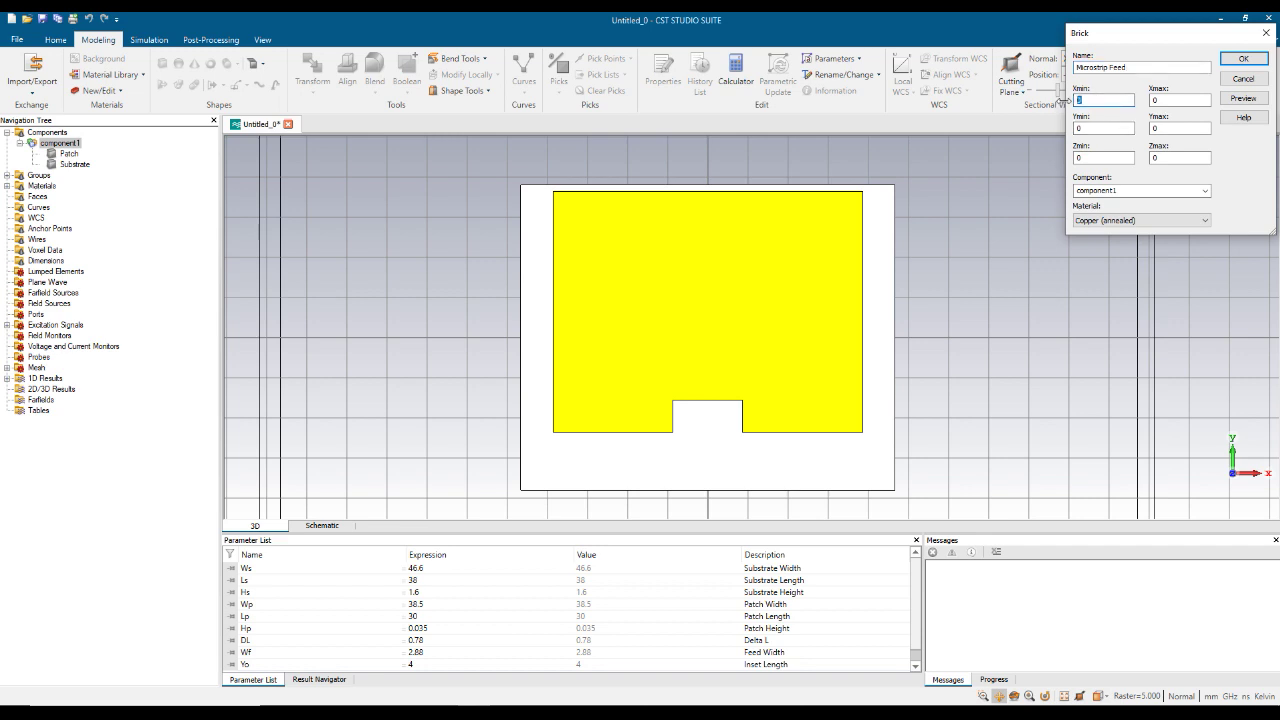
text(-Wf/2)
drag(1111, 100, 1092, 100)
text(2)
double_click(1166, 99)
text(Wf/2)
double_click(1083, 129)
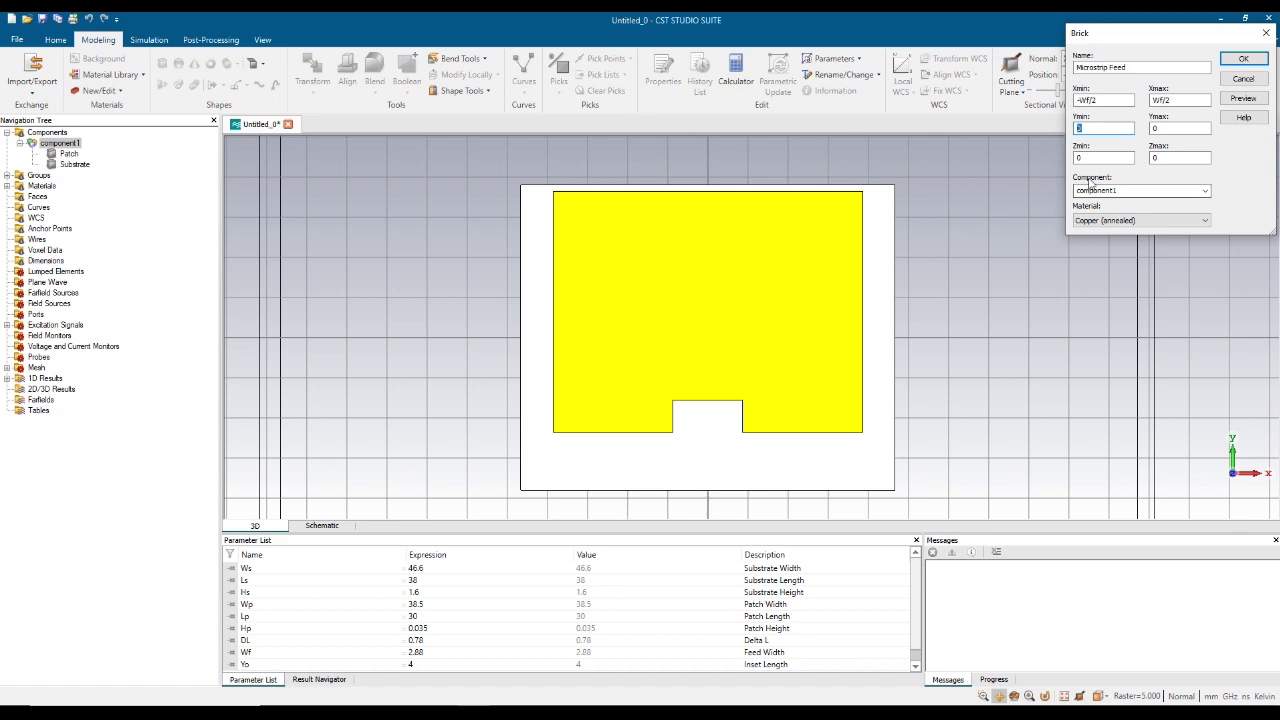
text(-Ls/2)
click(1158, 128)
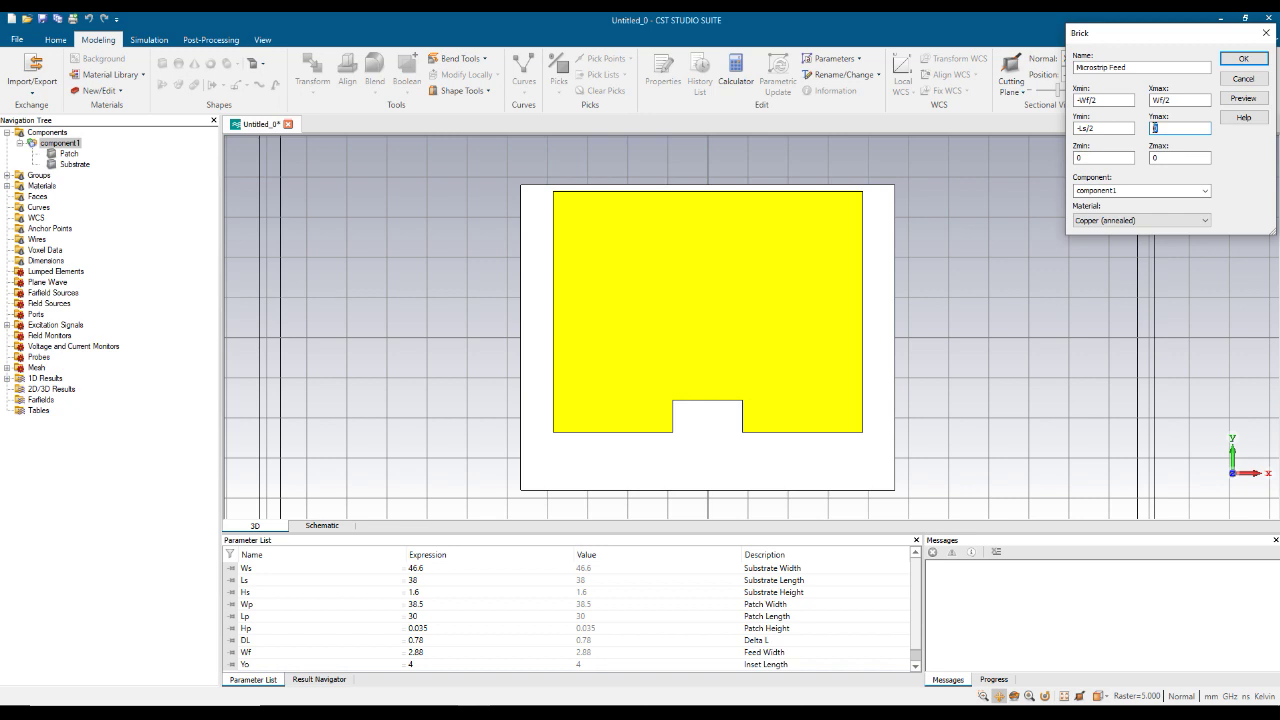
Finish the feed brick with Ymax Ls/2-DL-Lp+Yo, Zmin Hs, Zmax Hs+Hp, preview and create it
text(L)
text(s/2-DL-Lp+Yo)
key(Tab)
text(Hs)
key(Tab)
text(Hs+Hp)
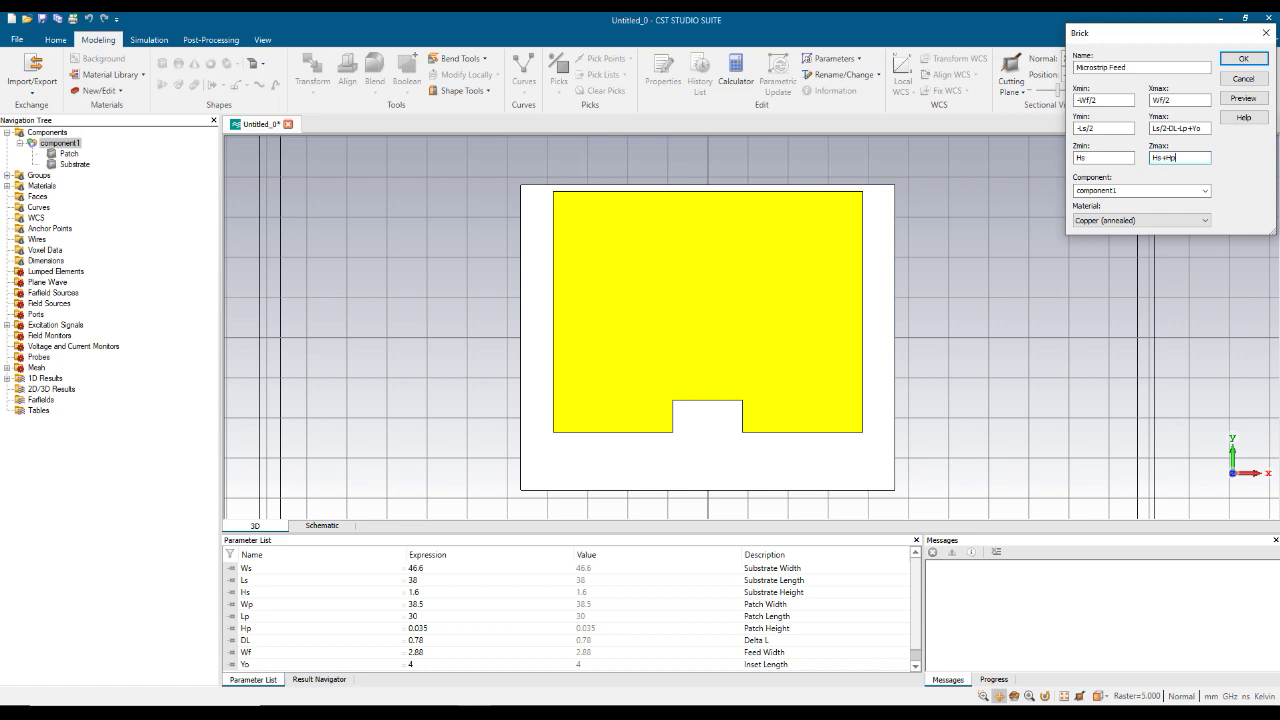
click(1249, 101)
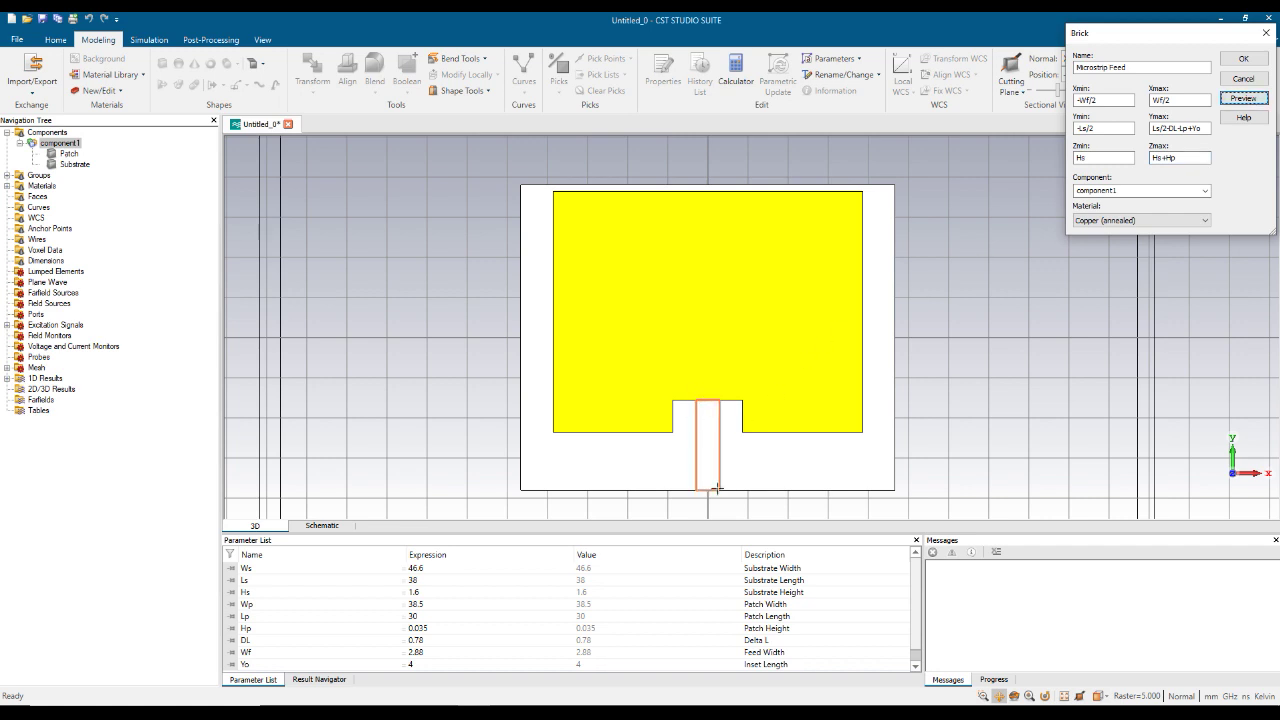
click(1249, 63)
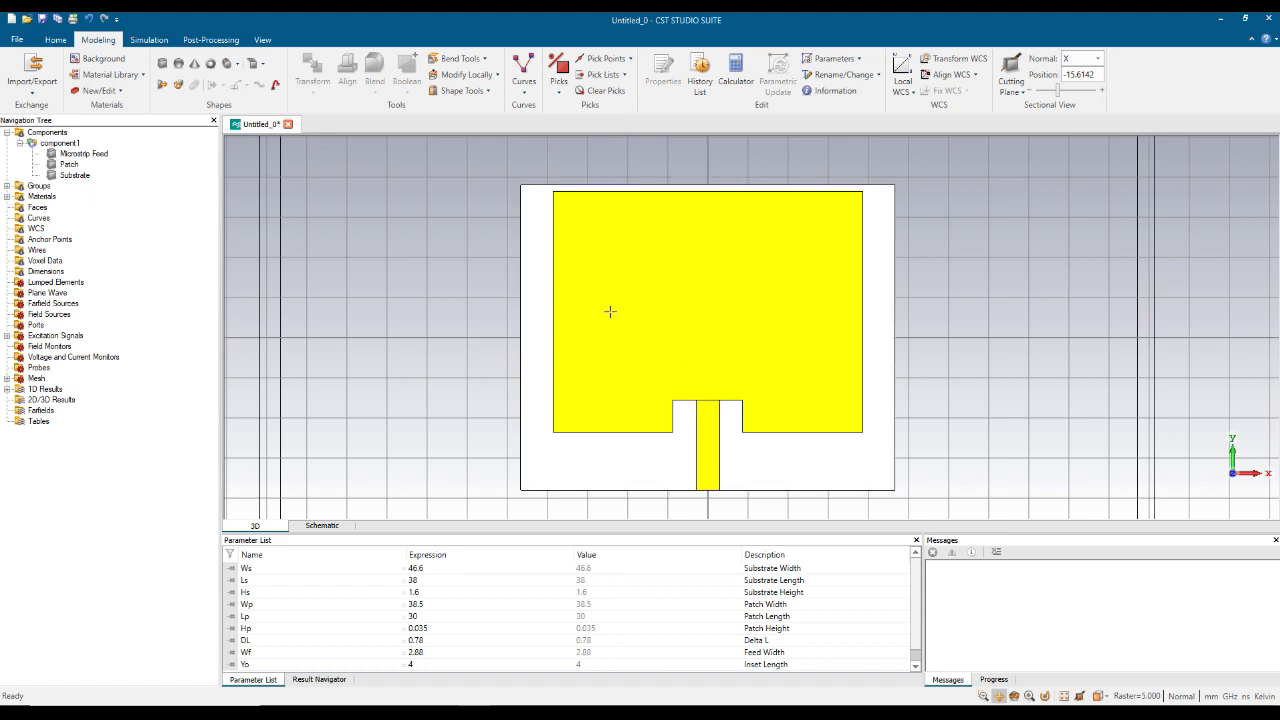
Boolean-add the Microstrip Feed into the Patch solid under component1
click(78, 146)
click(70, 164)
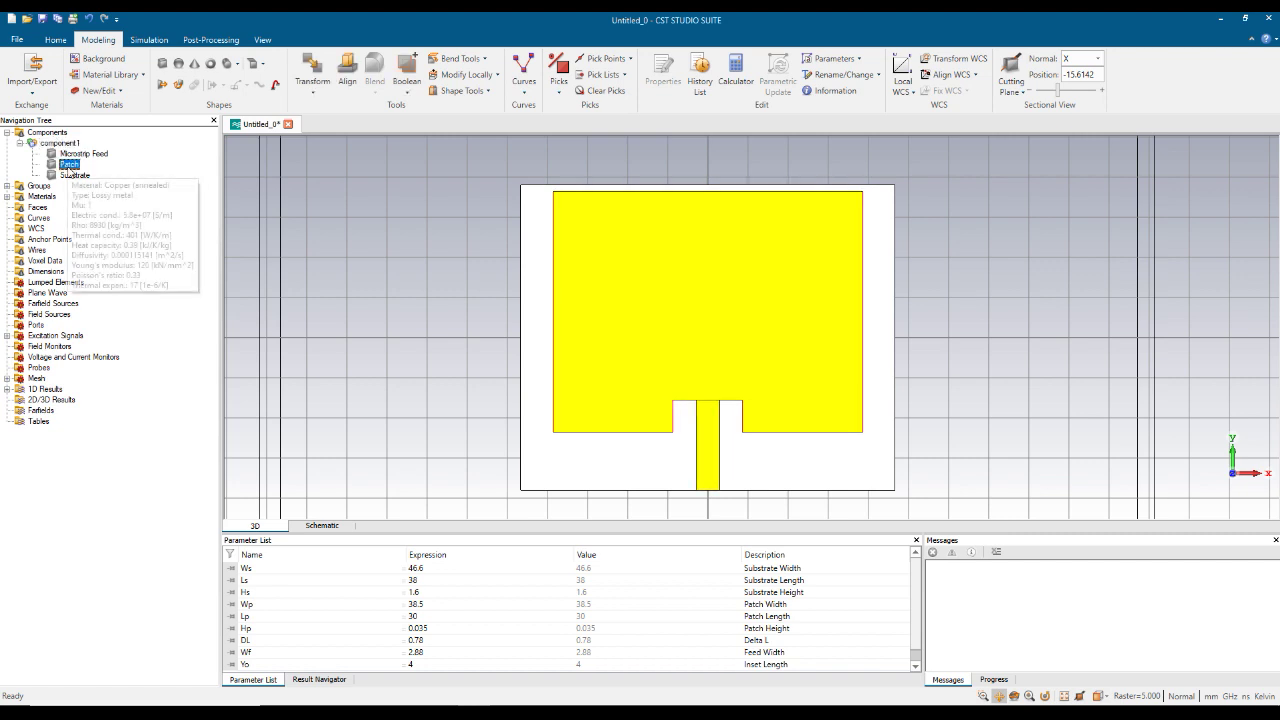
click(408, 91)
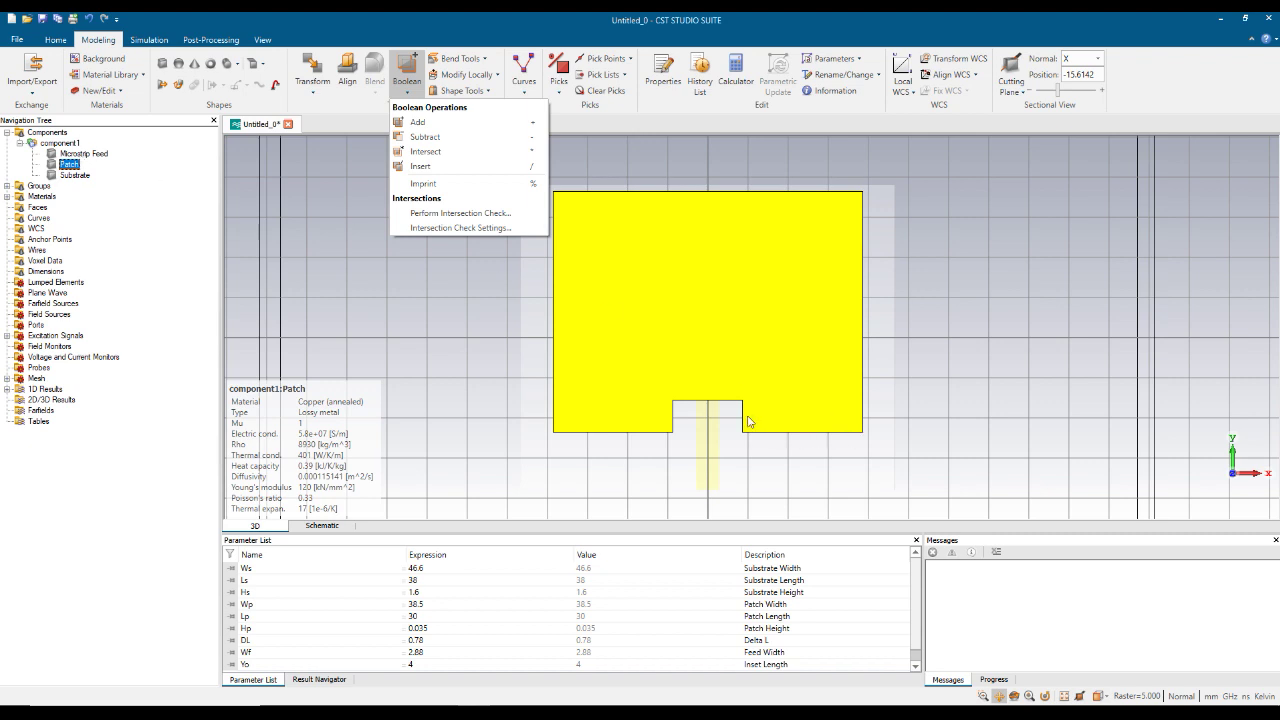
click(446, 309)
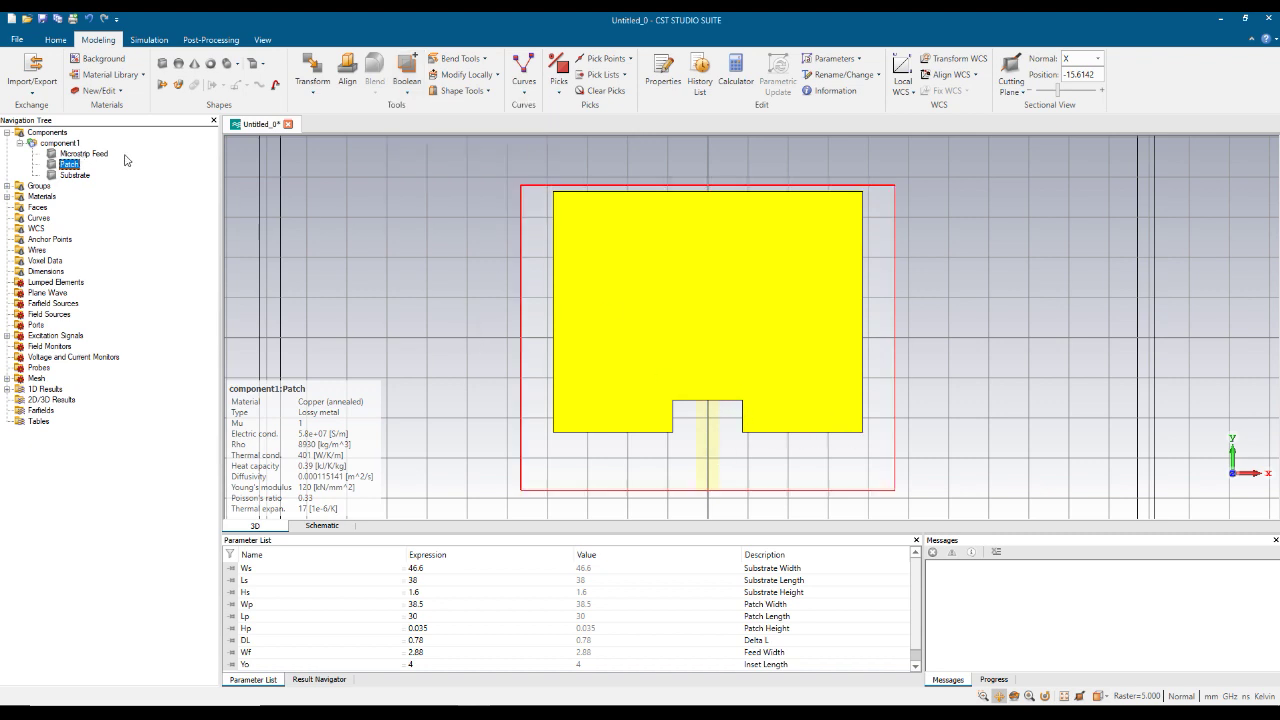
click(70, 146)
click(69, 164)
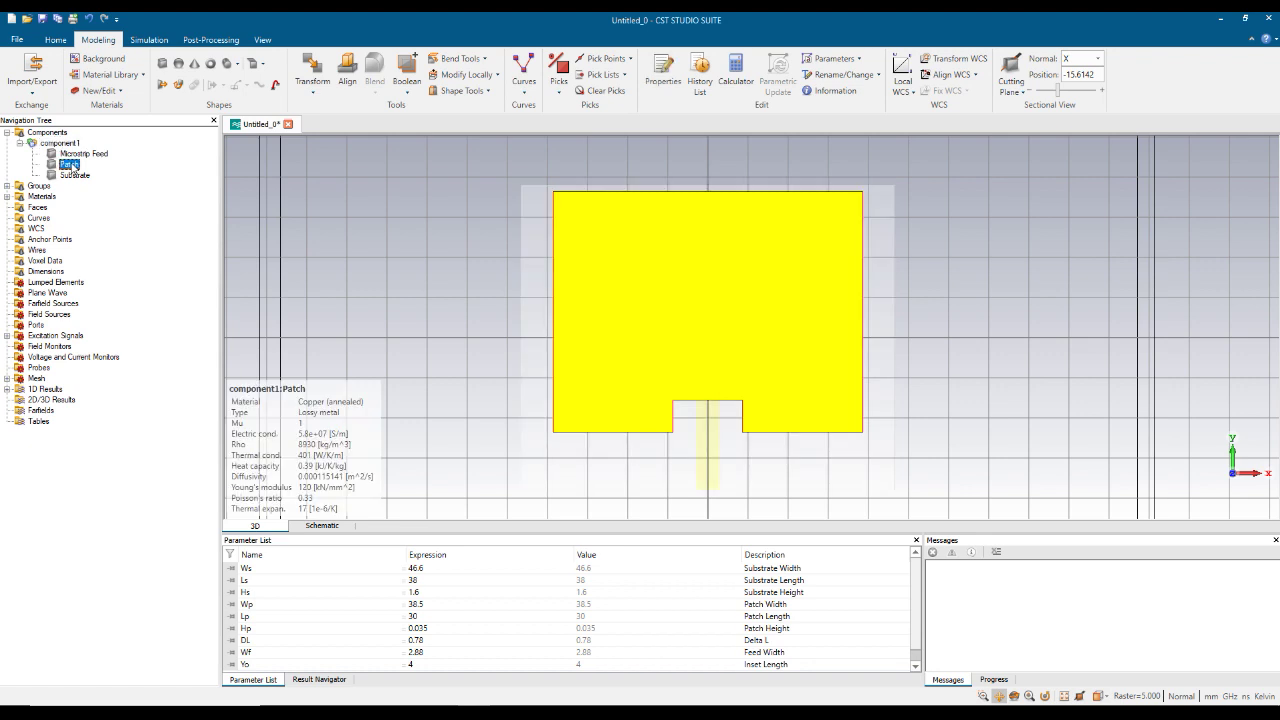
key(plus)
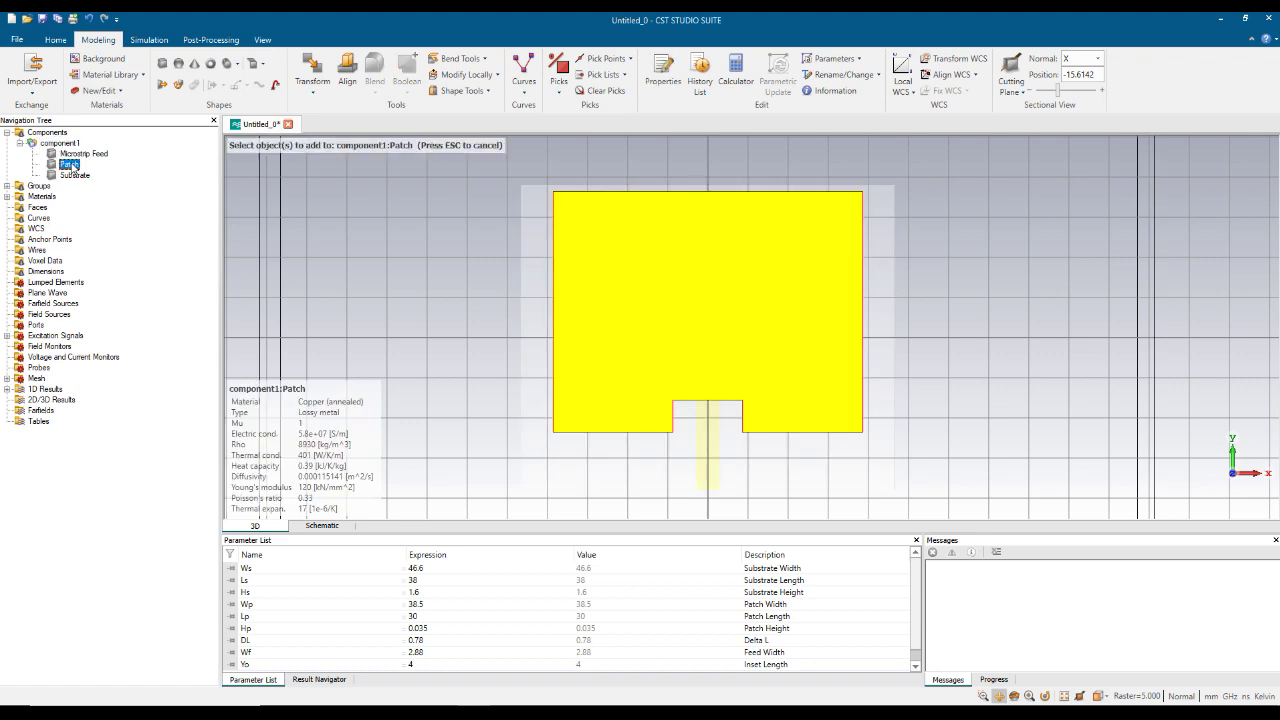
click(85, 155)
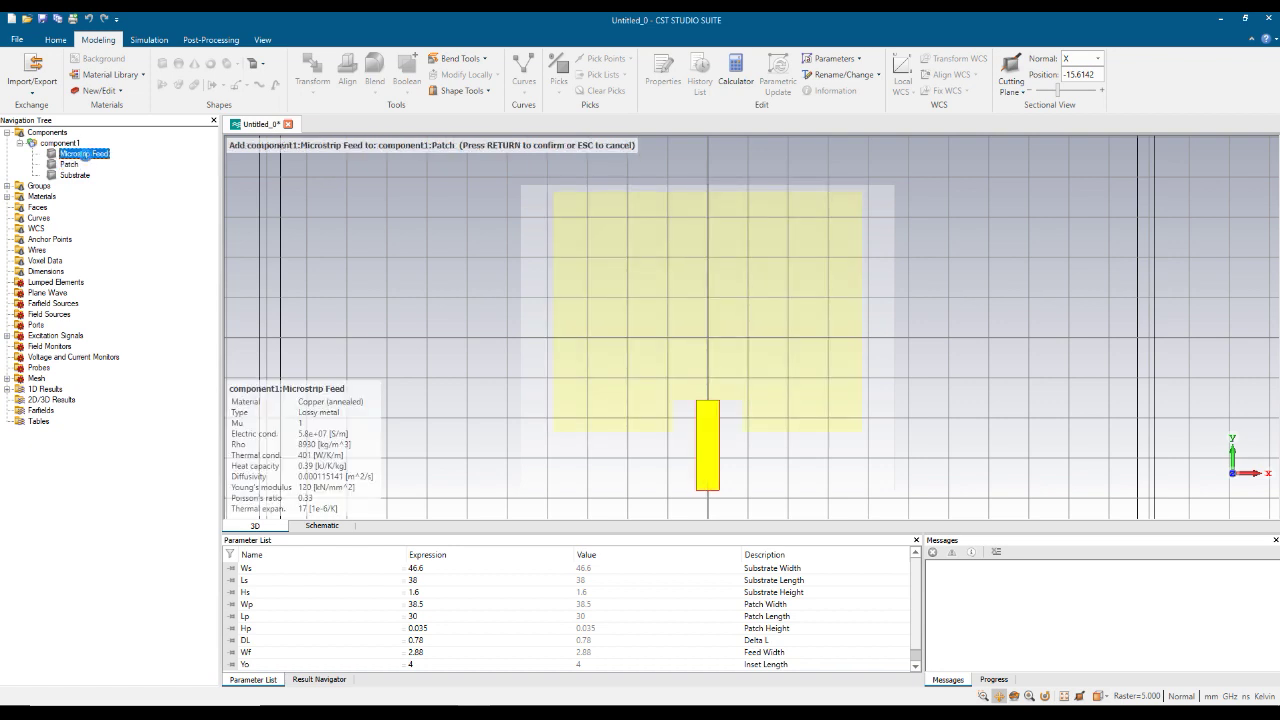
key(Return)
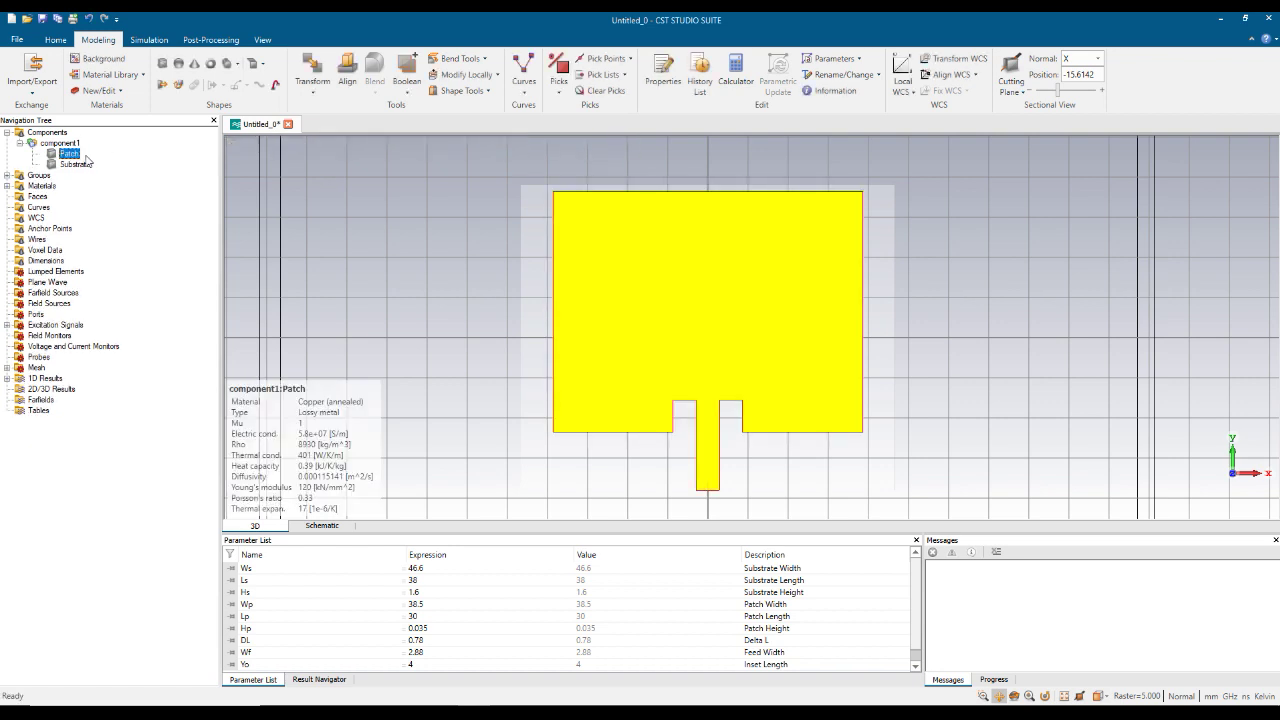
Select component1 and orbit the model to view it from the side
click(76, 145)
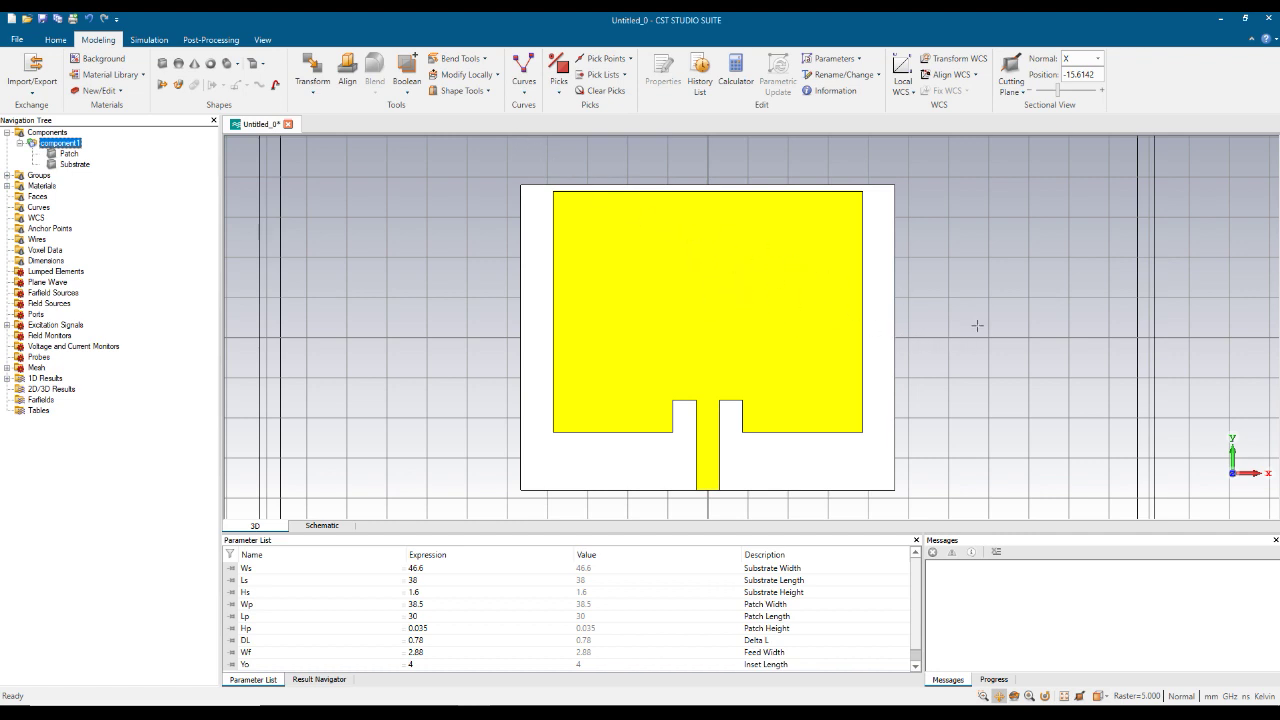
click(1014, 695)
drag(913, 290, 517, 297)
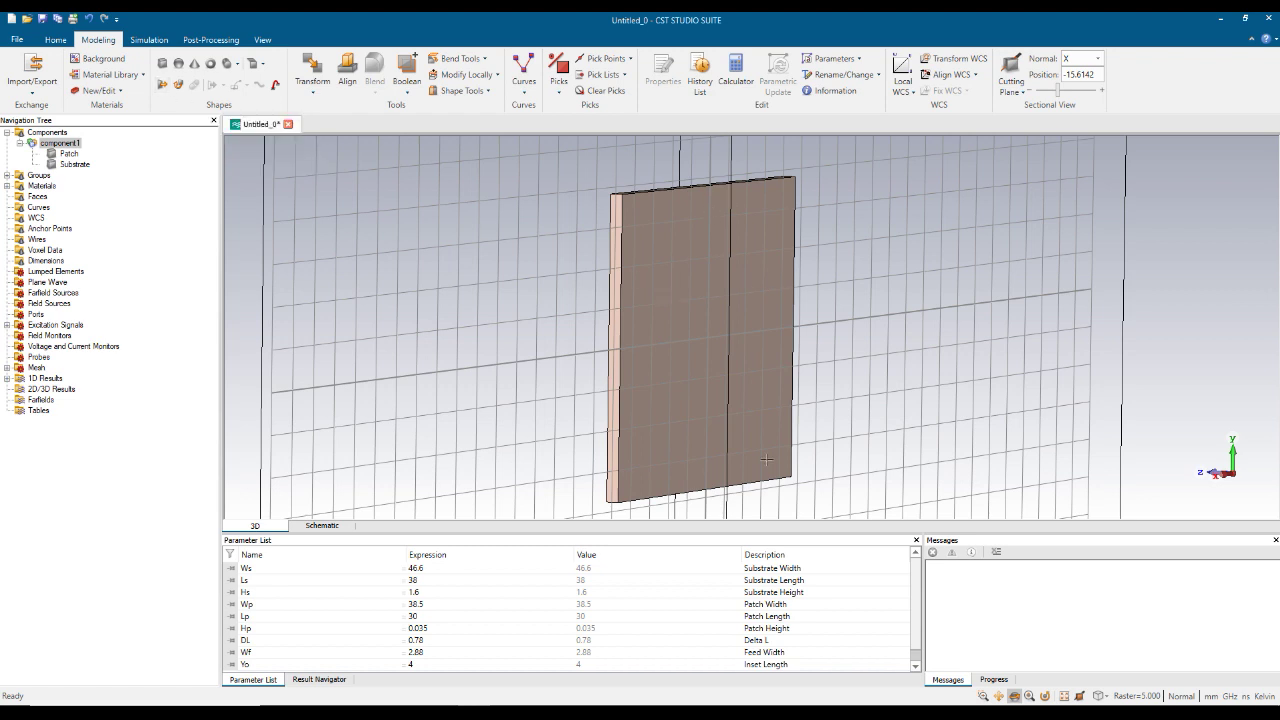
Abandon a stray polygon extrusion, turn to the back view and enter face-picking mode
click(162, 88)
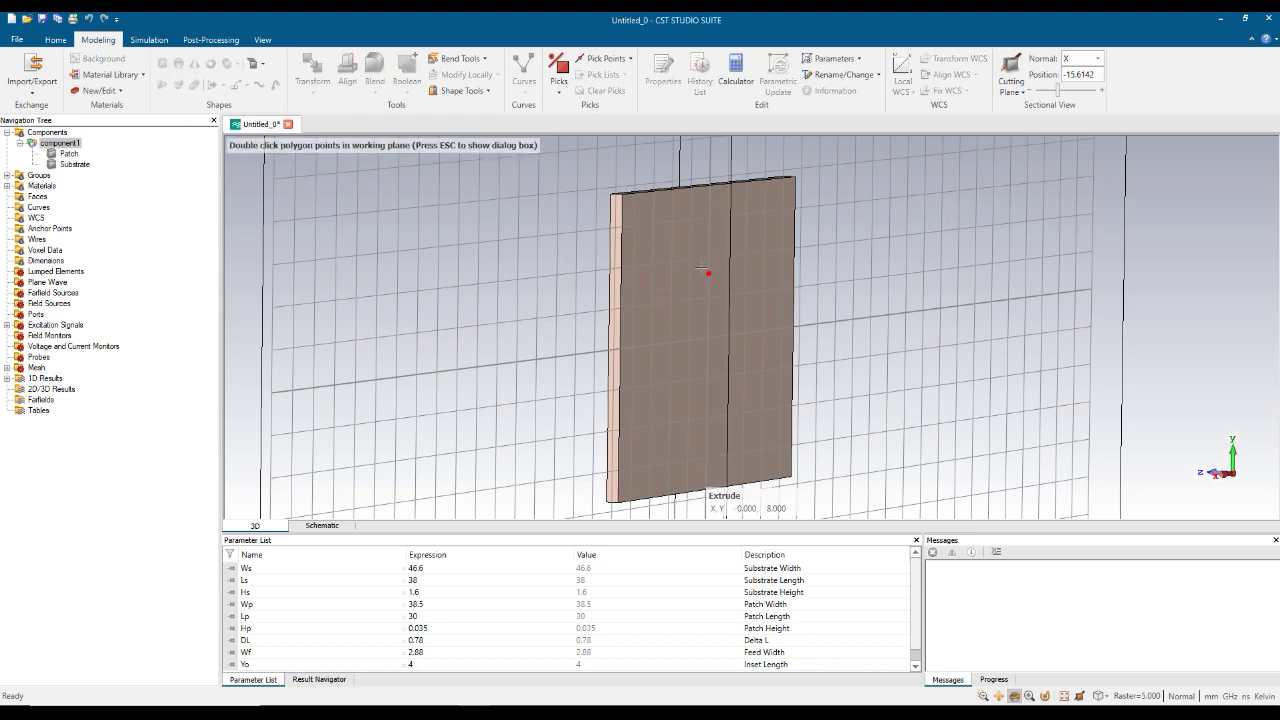
click(652, 272)
double_click(718, 320)
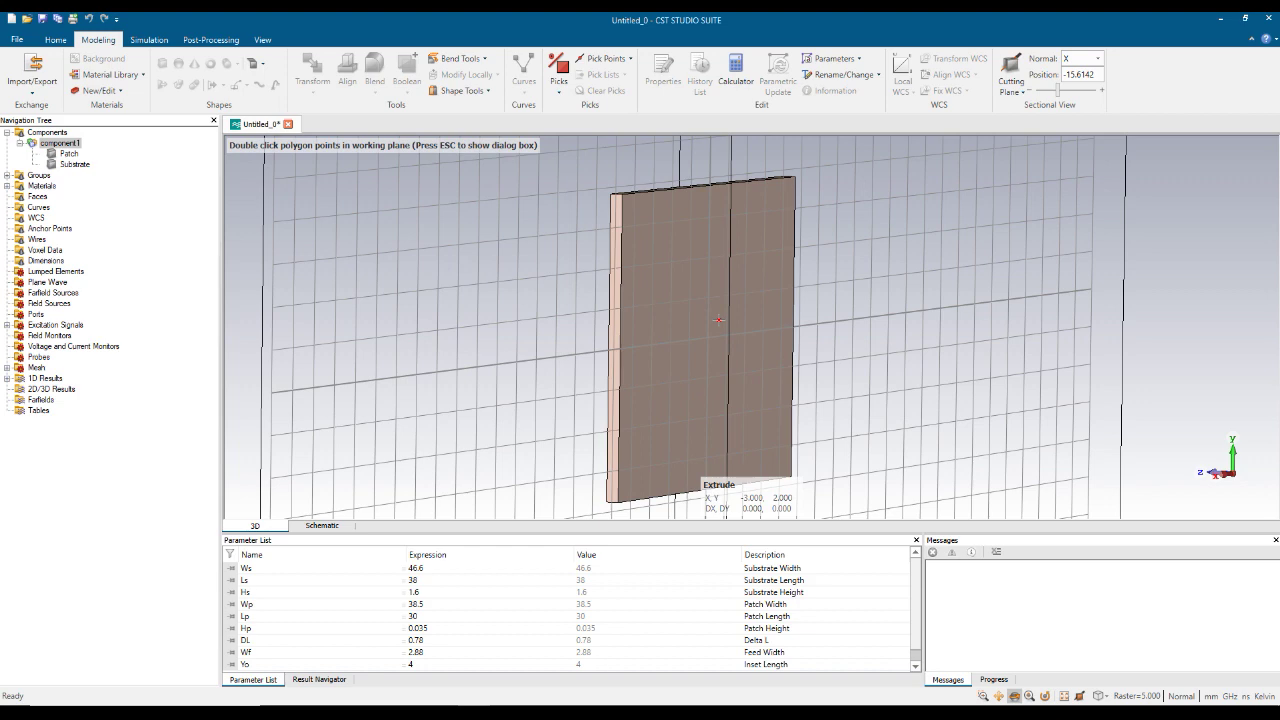
key(Escape)
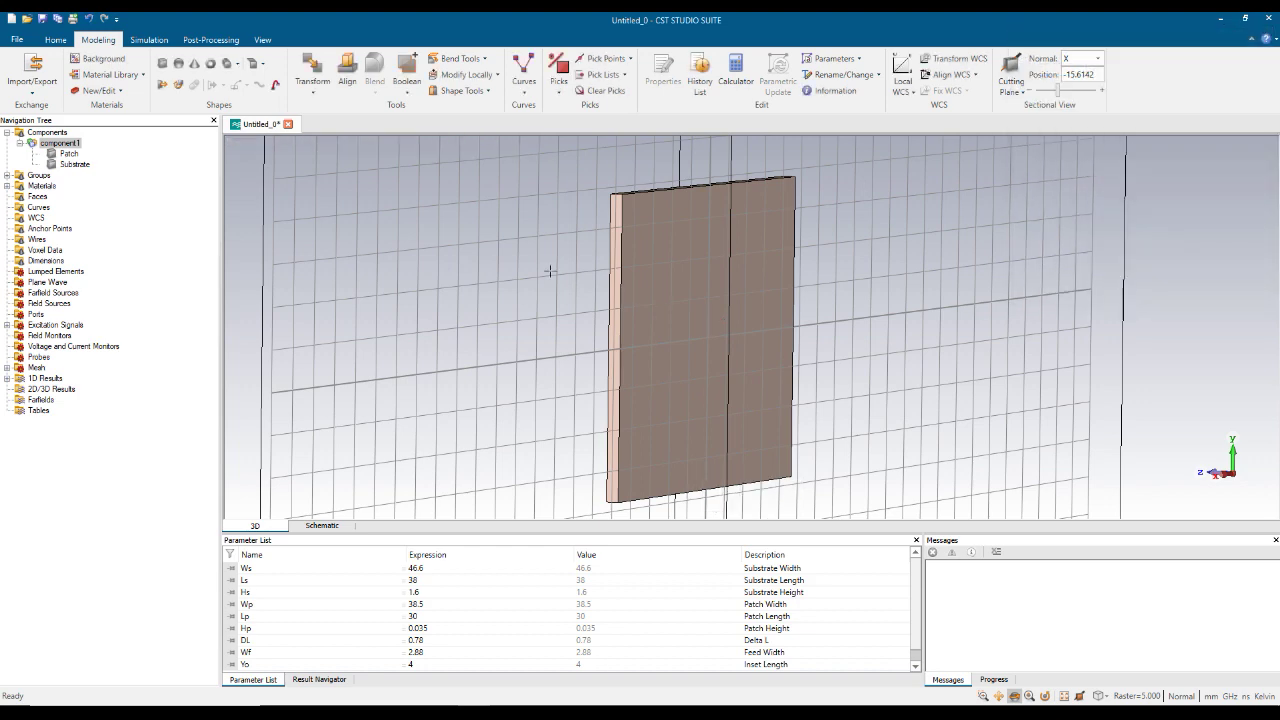
key(space)
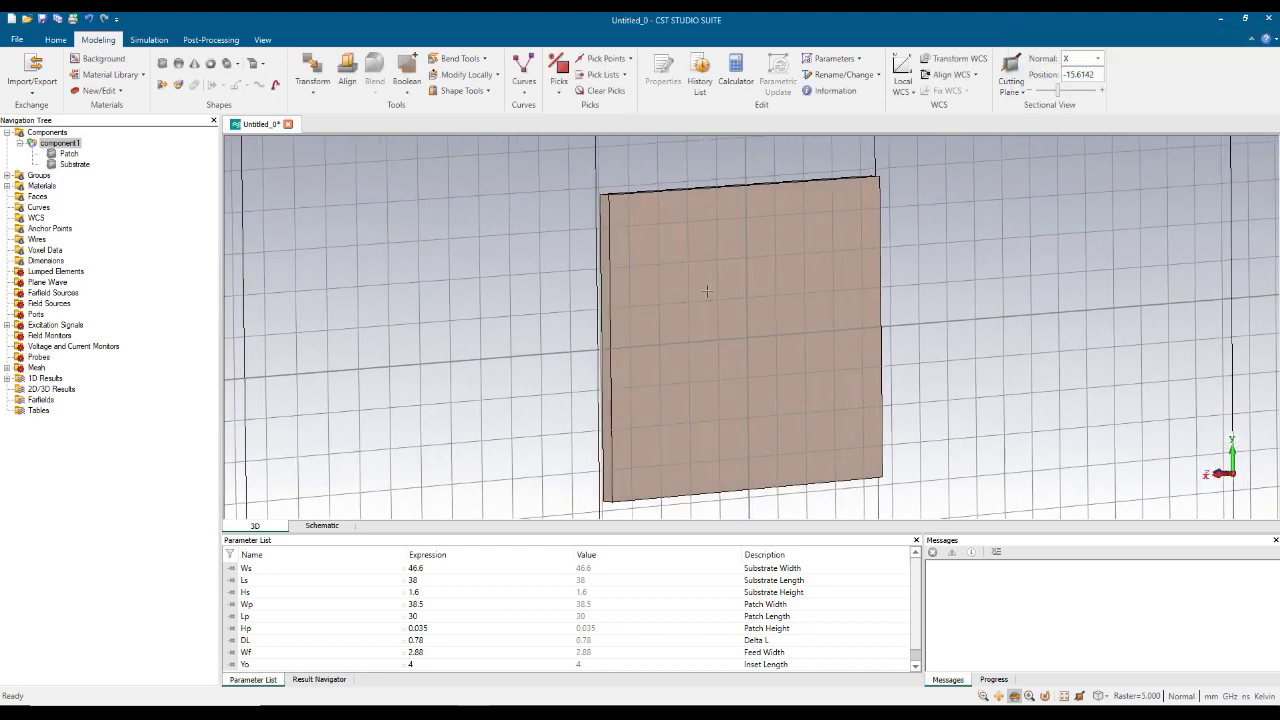
key(f)
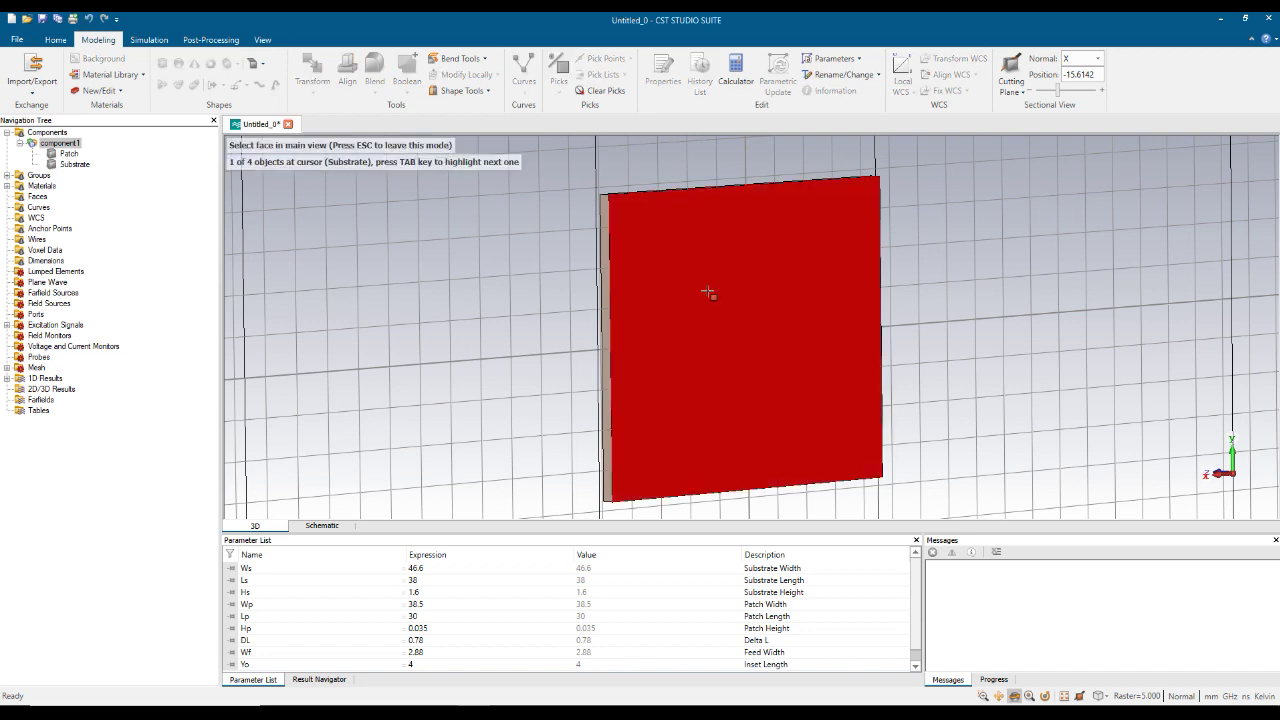
Extrude the substrate's back face into a copper 'Ground' layer of height -0.035
double_click(708, 292)
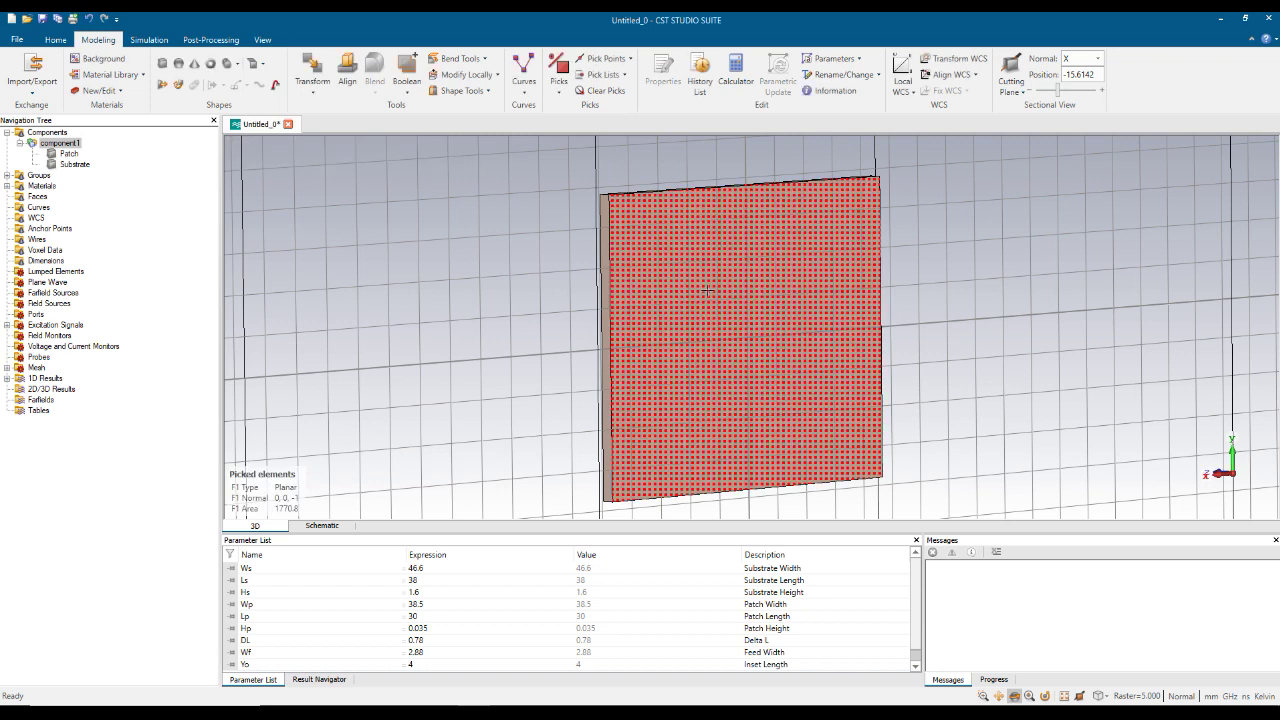
click(166, 86)
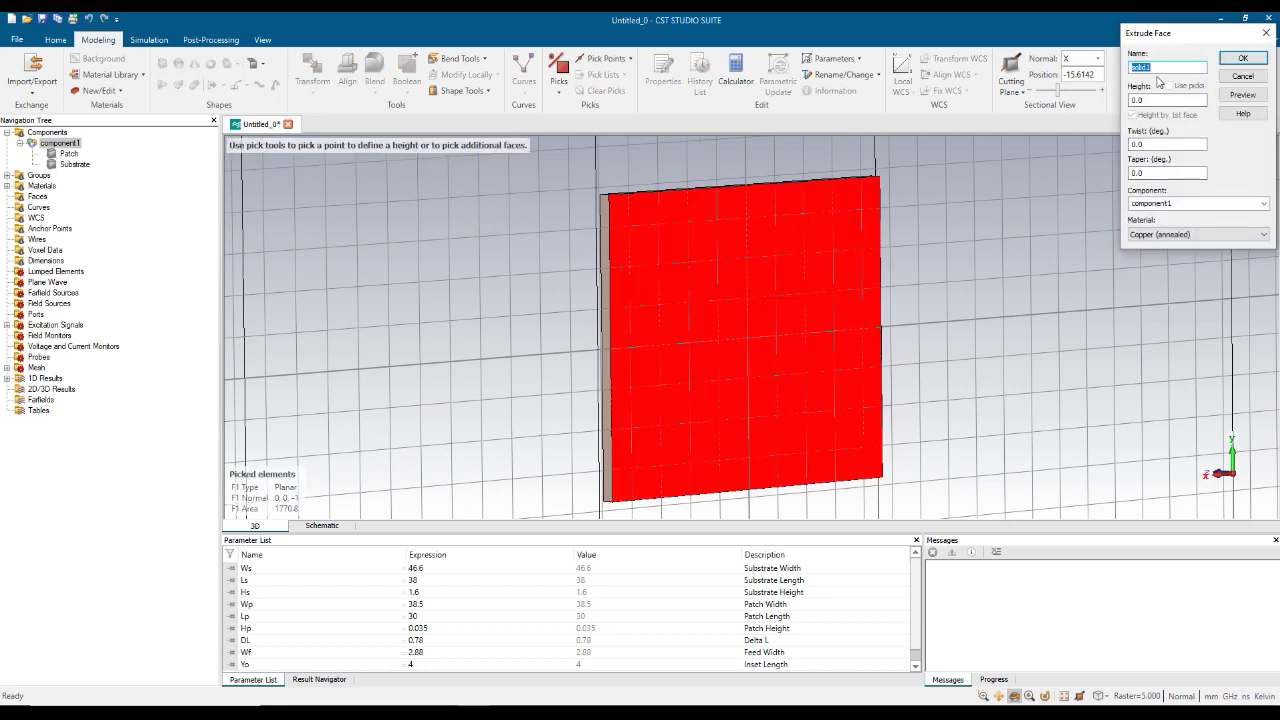
text(Ground)
double_click(1160, 100)
text(-)
click(1243, 58)
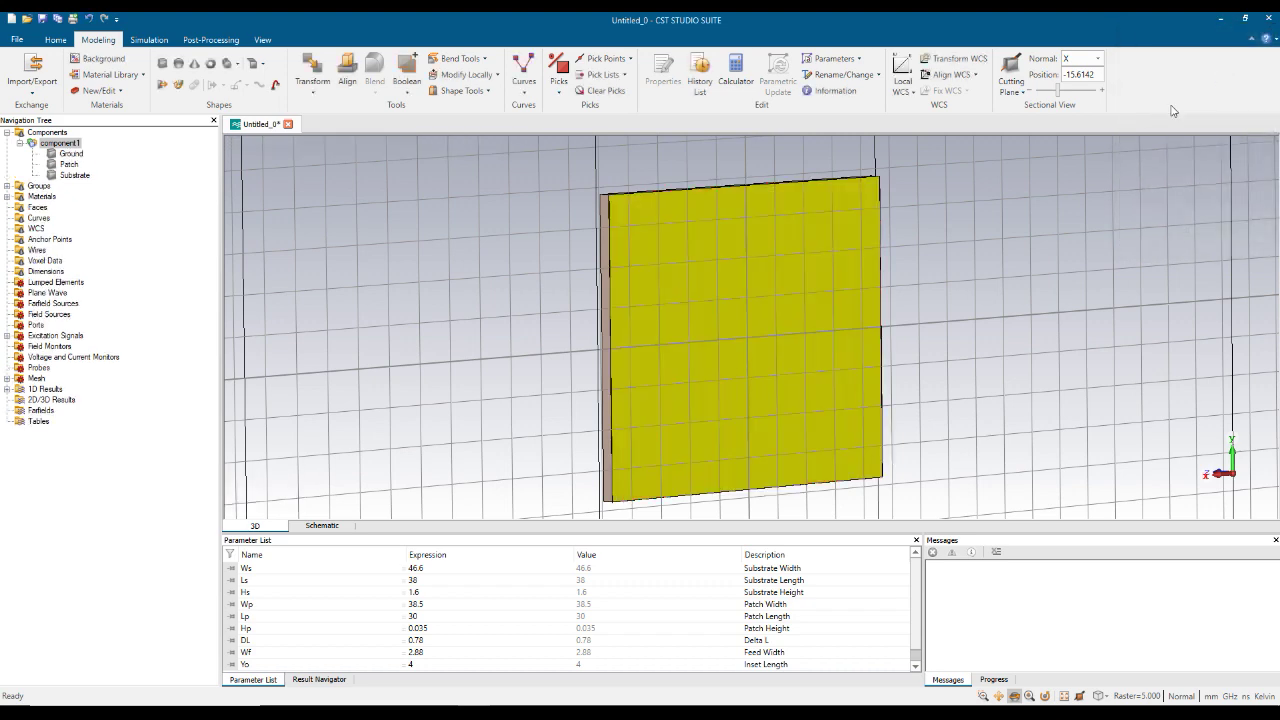
Orbit and zoom to inspect the ground, then fit the model and snap to the front view
drag(569, 240, 724, 246)
scroll(724, 242, up, 6)
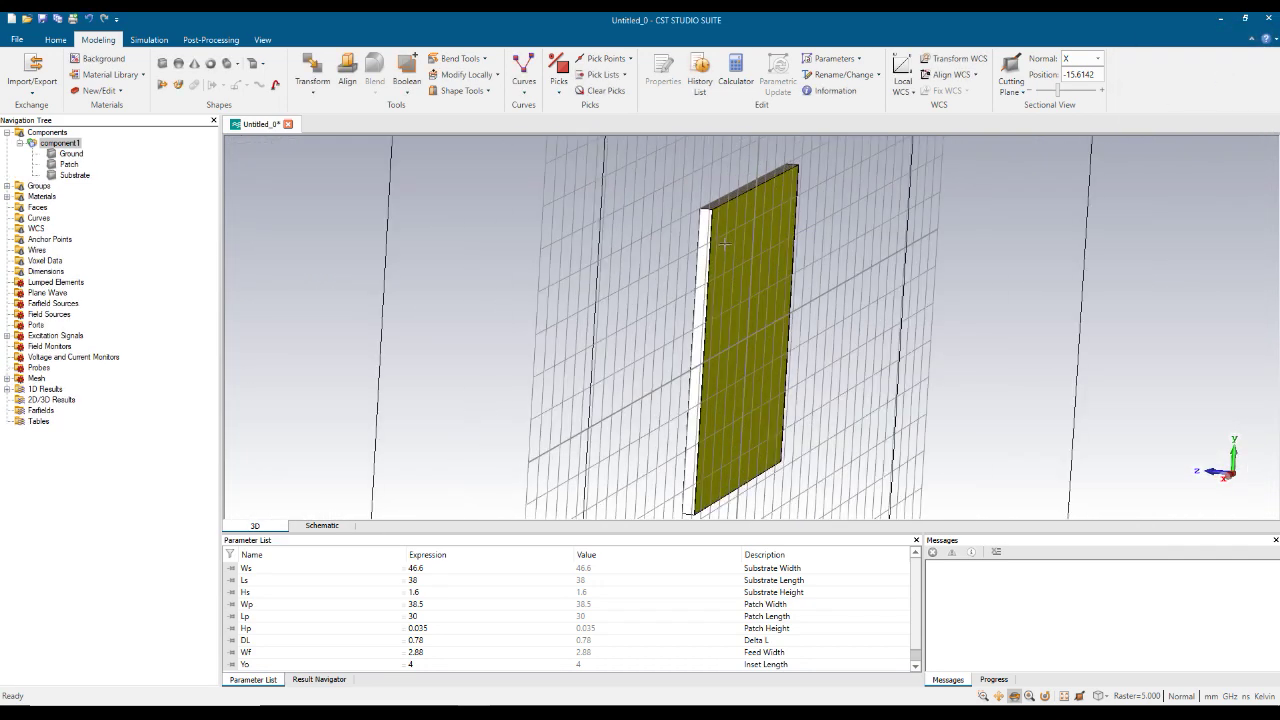
mouse_move(614, 249)
mouse_down()
mouse_move(597, 237)
mouse_move(630, 250)
mouse_up()
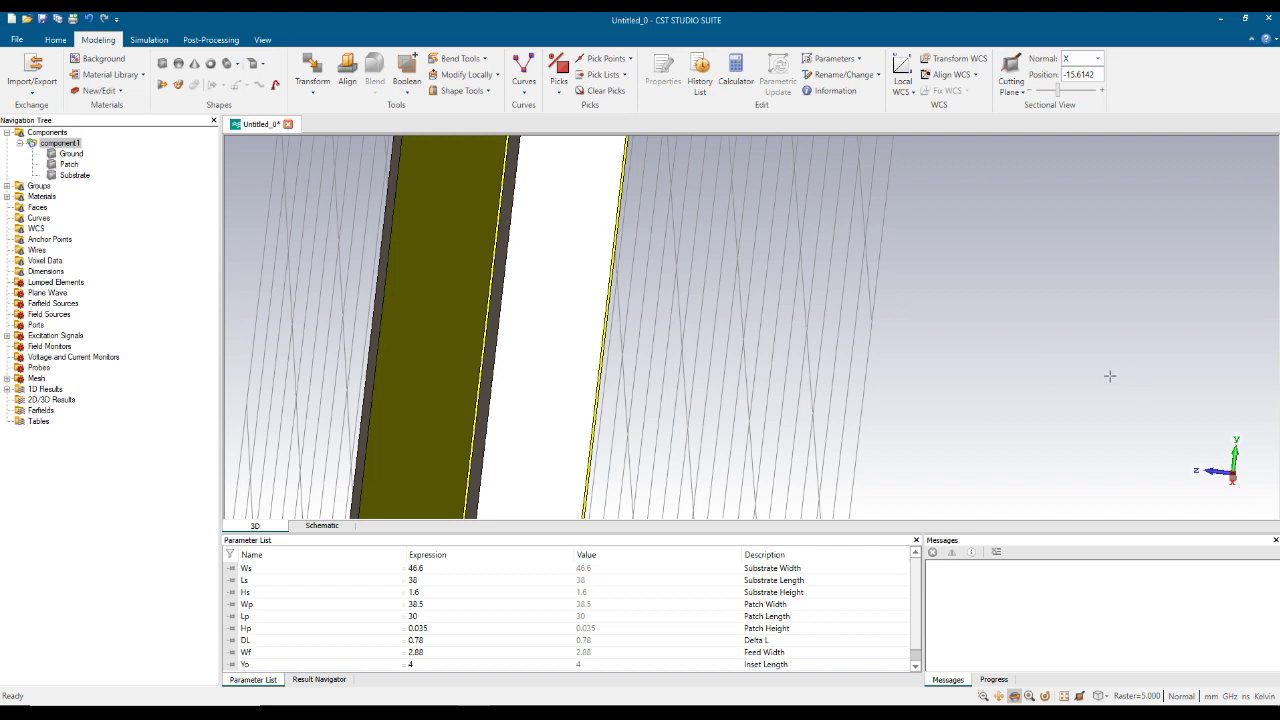
key(space)
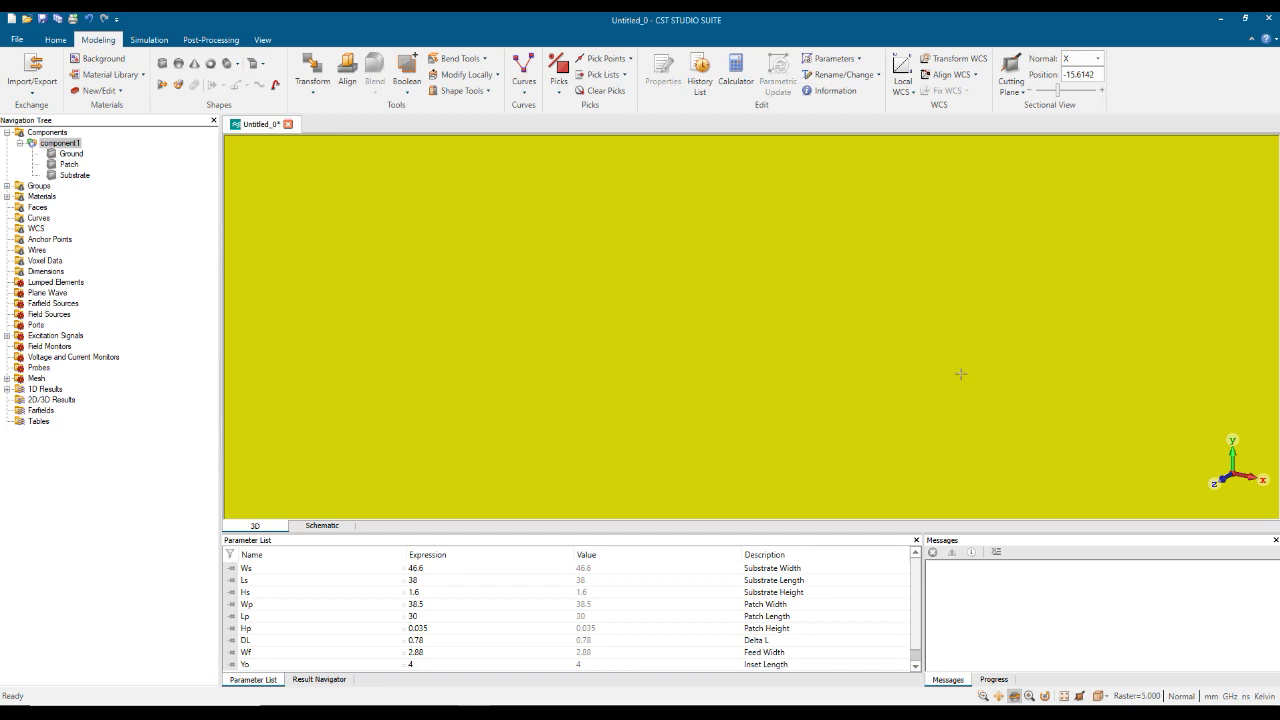
key(space)
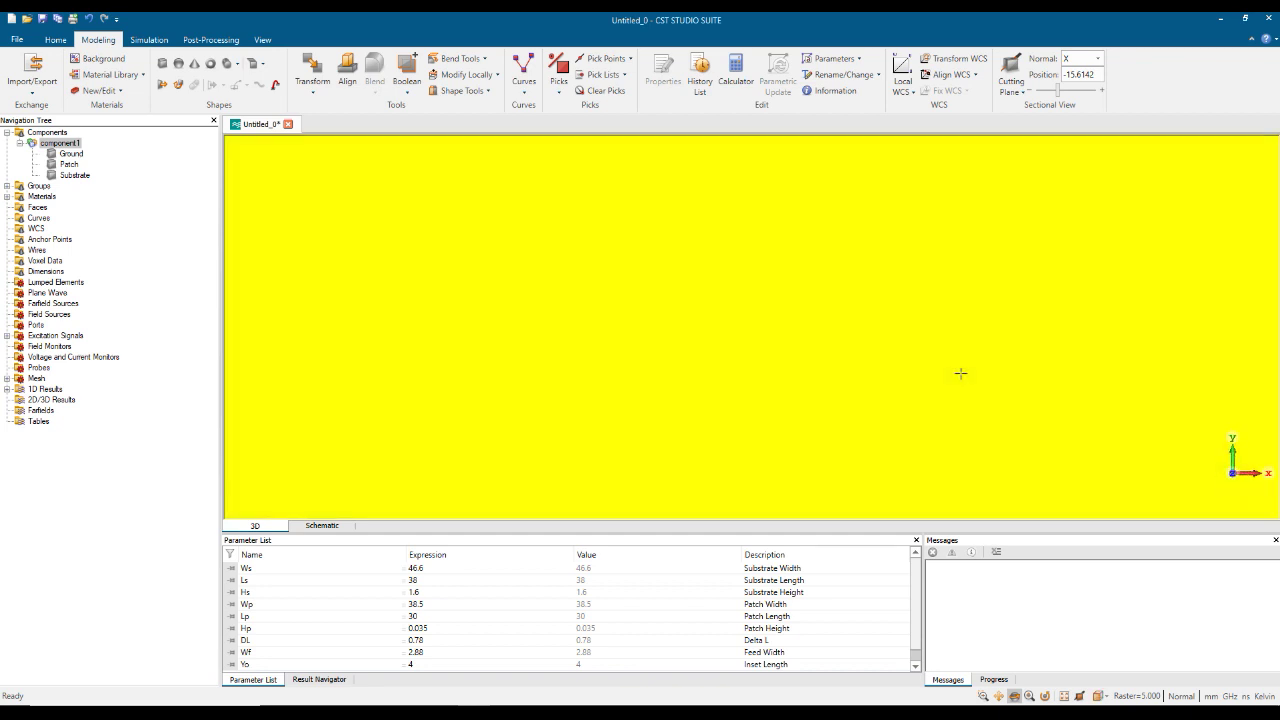
click(1063, 696)
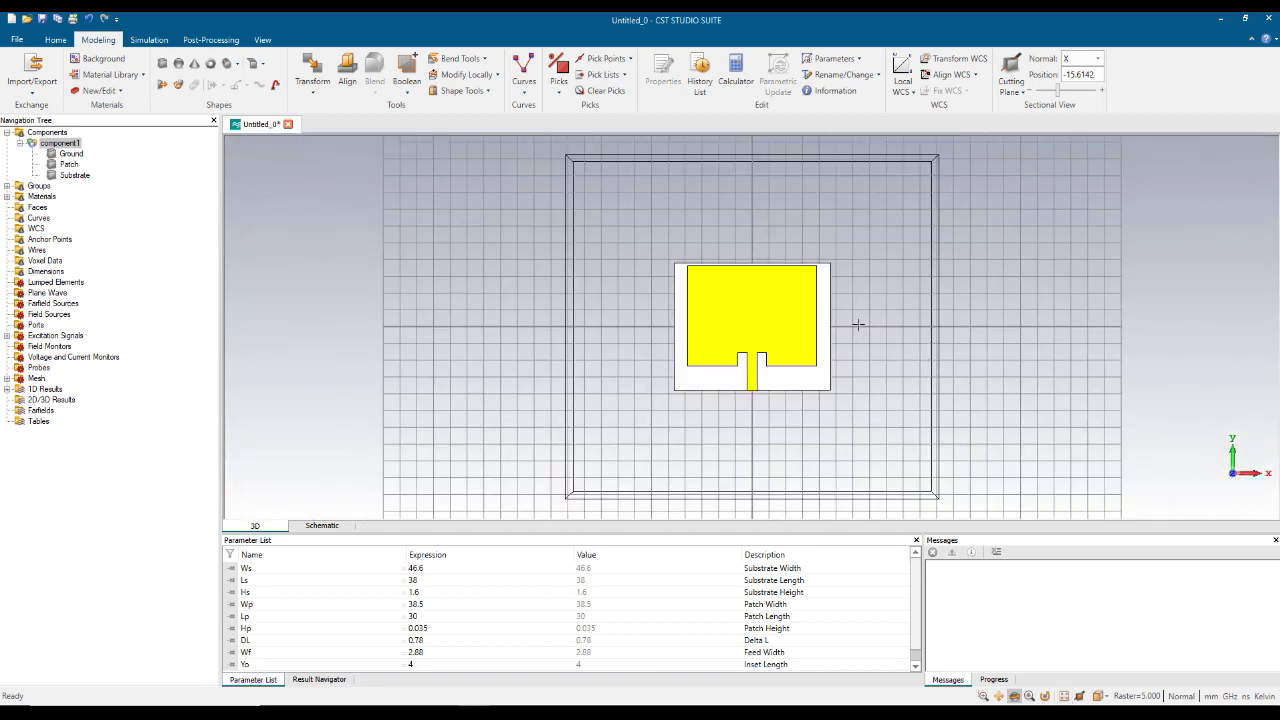
key(space)
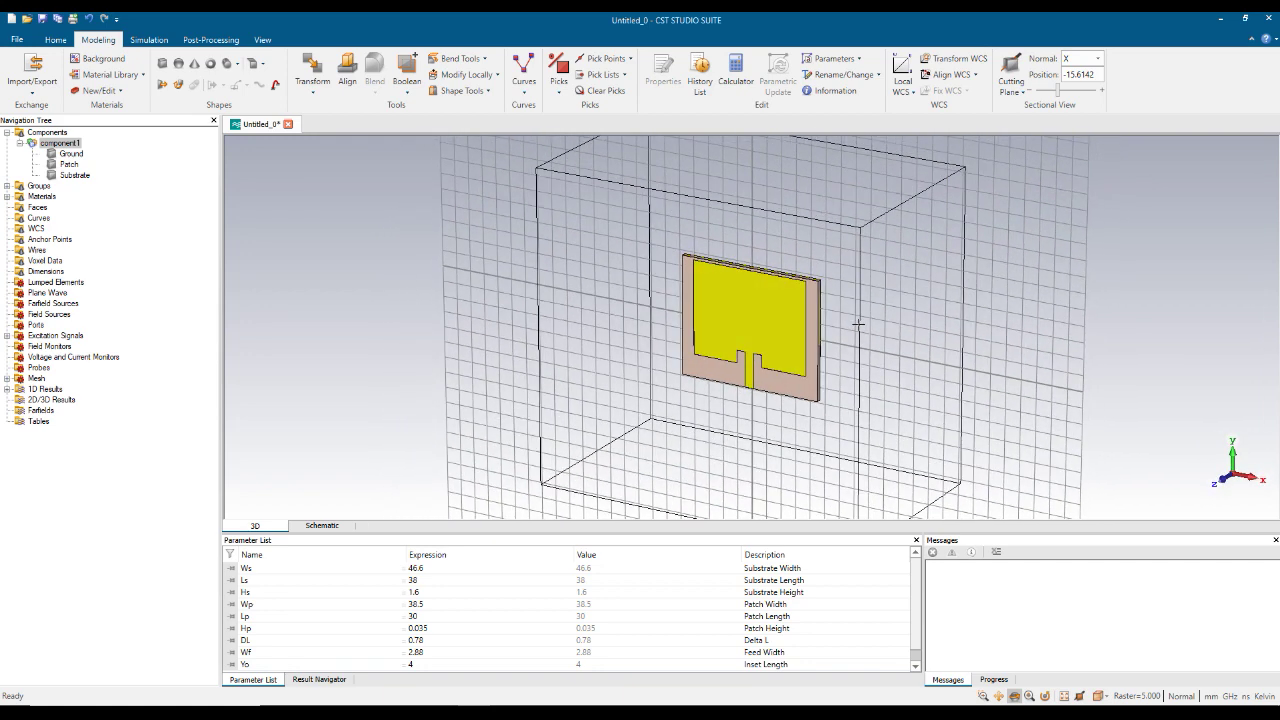
key(space)
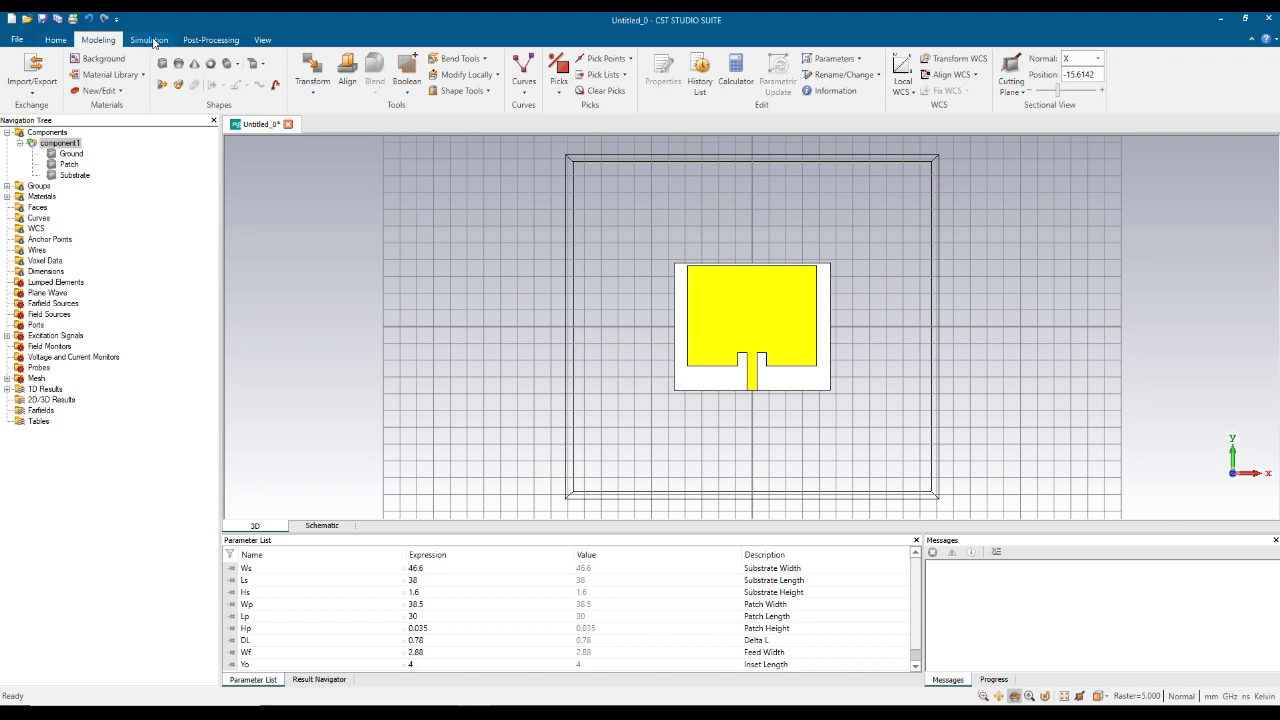
Open the Waveguide Port dialog from the Simulation tab, inspect the board, then cancel it
click(151, 41)
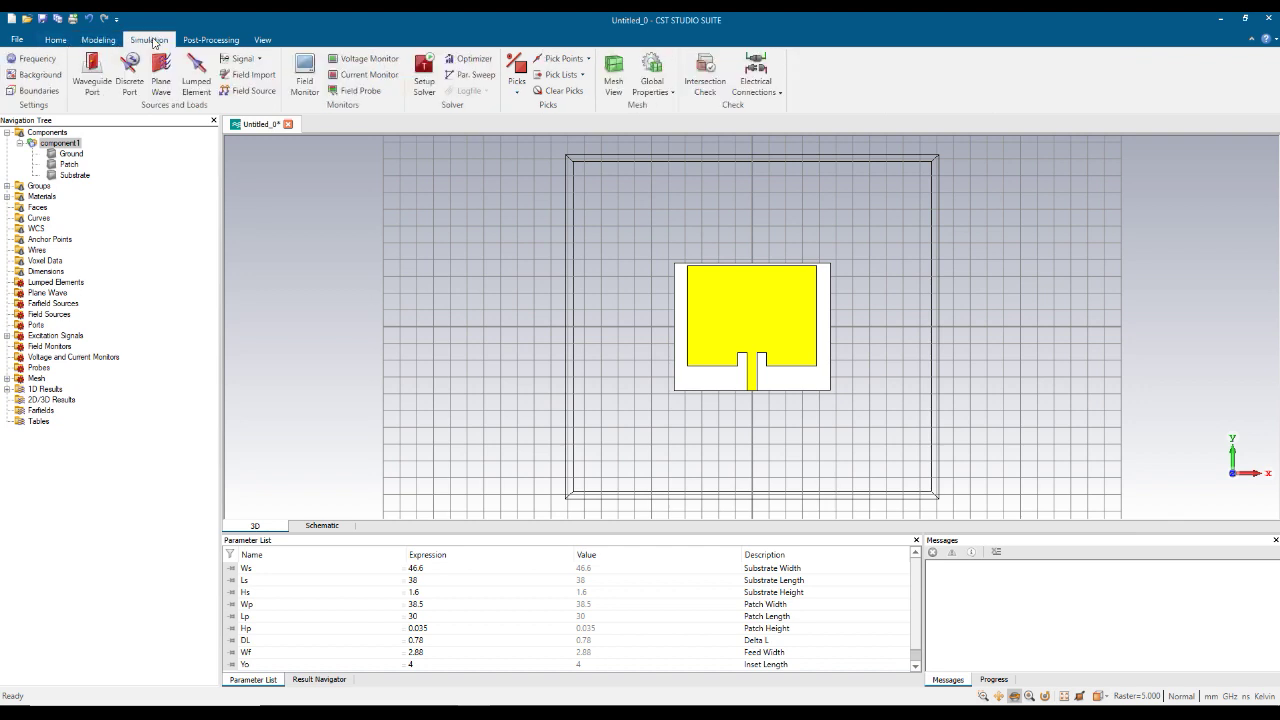
click(99, 66)
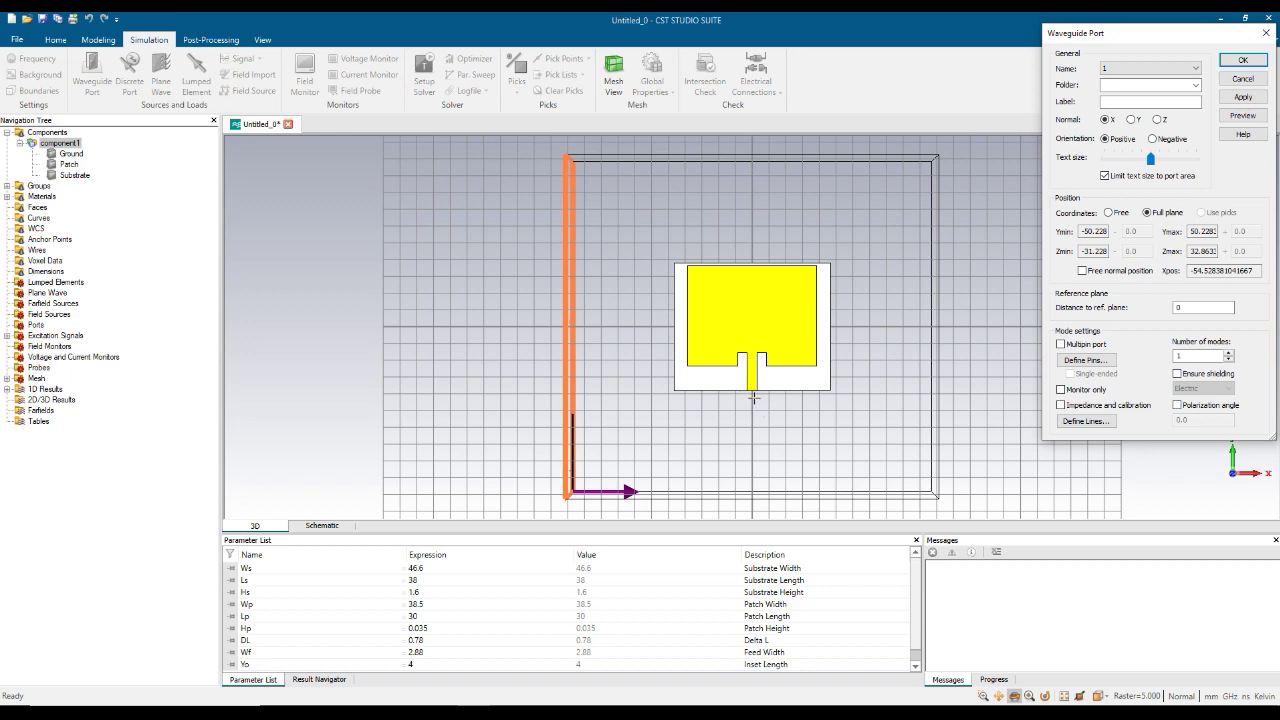
scroll(786, 403, up, 5)
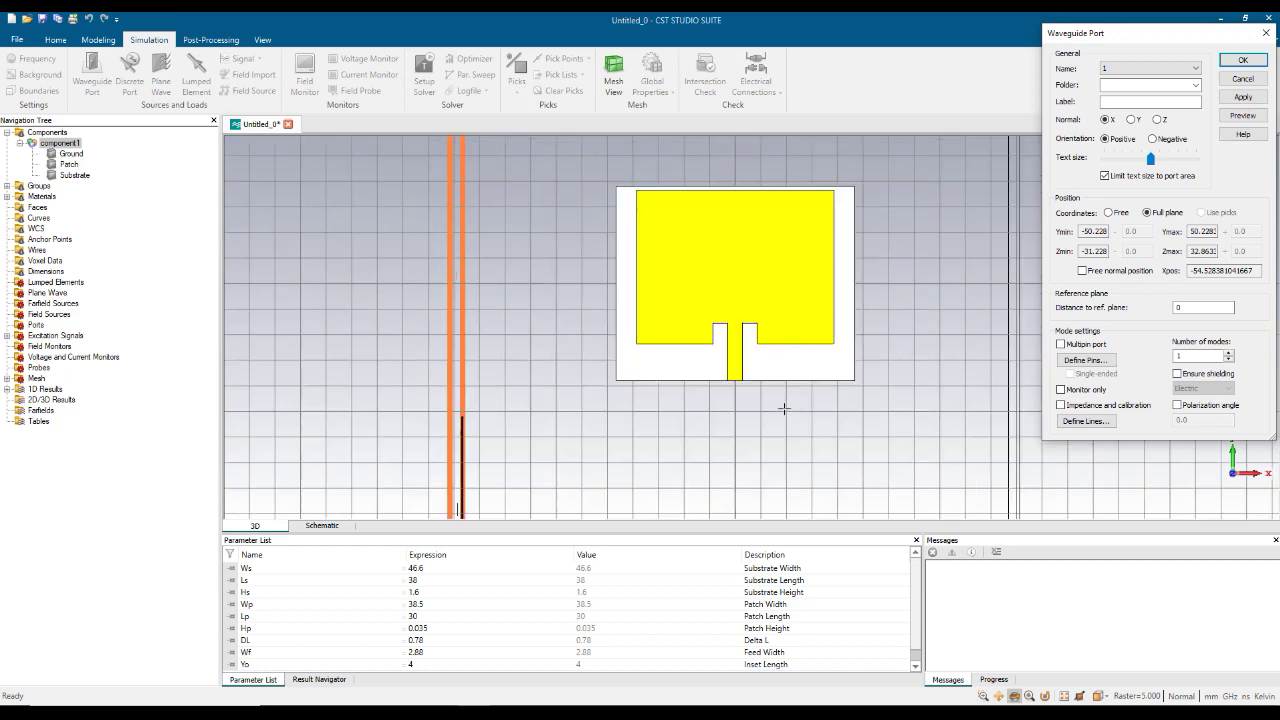
scroll(648, 304, down, 5)
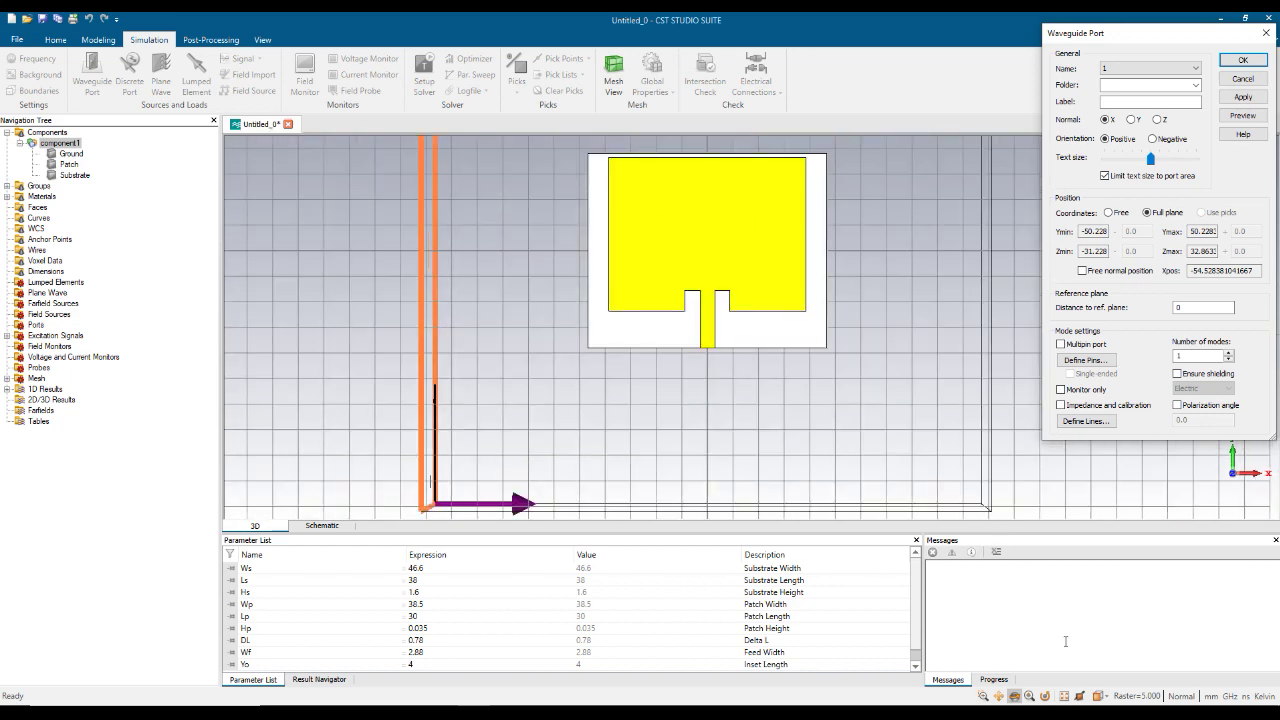
scroll(697, 323, down, 3)
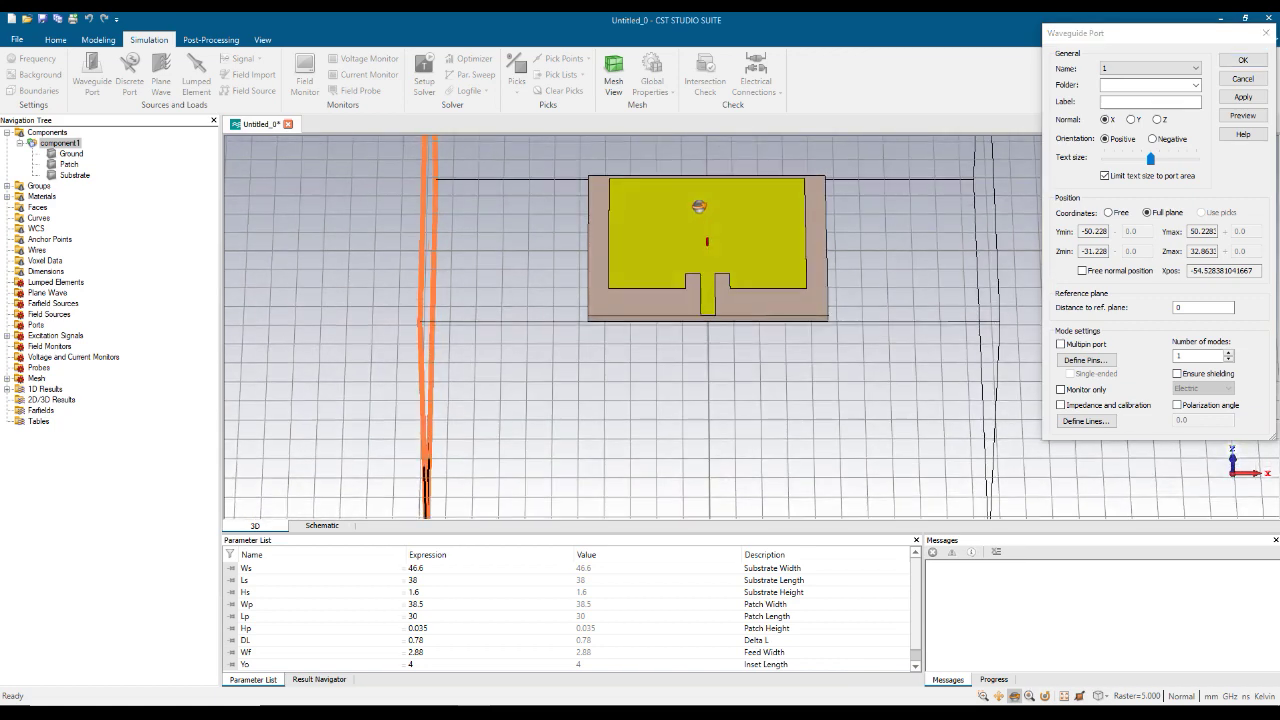
scroll(717, 268, up, 5)
drag(712, 369, 706, 332)
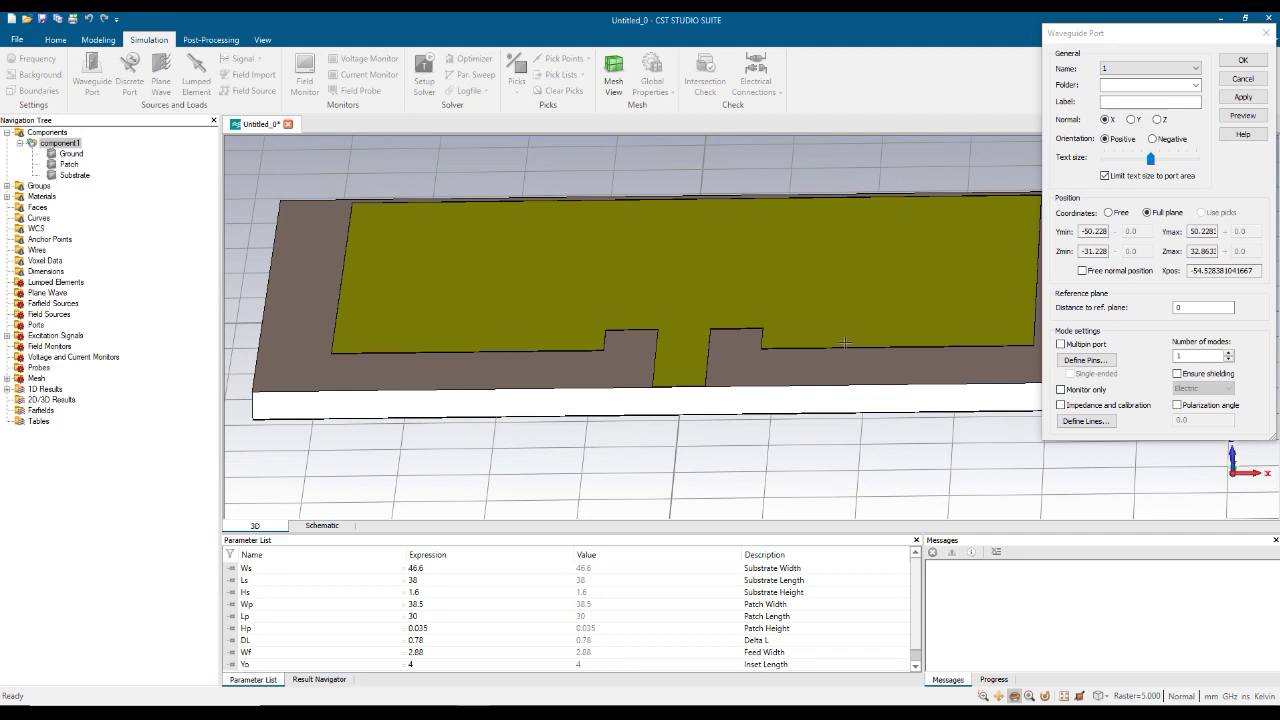
click(1265, 33)
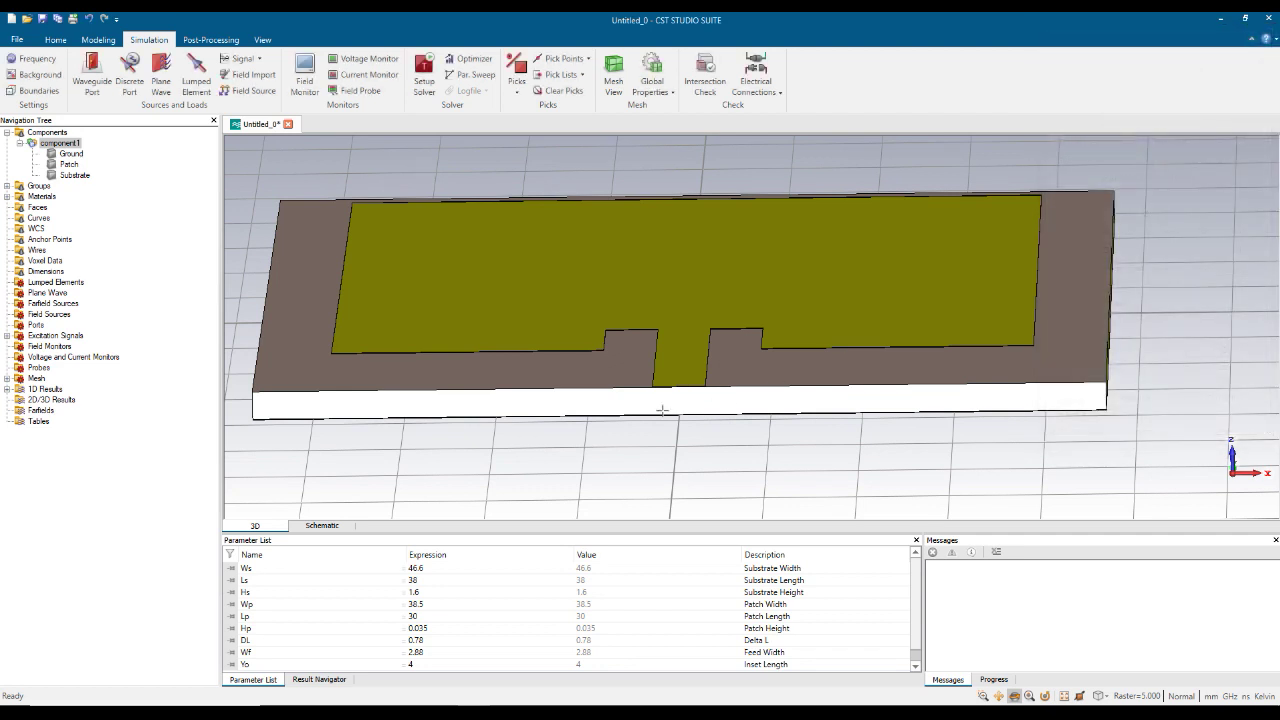
Pick the substrate's front face and start a waveguide port on it, viewing the board's right end
scroll(683, 347, up, 3)
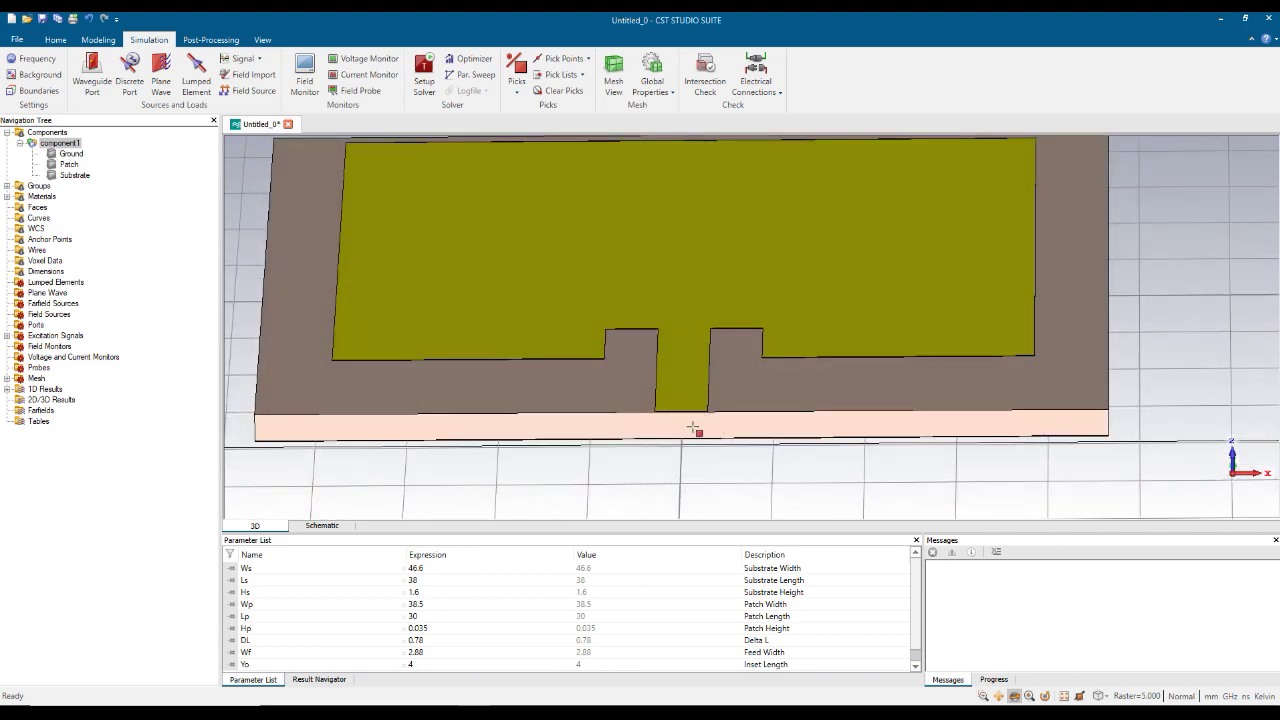
key(f)
click(692, 428)
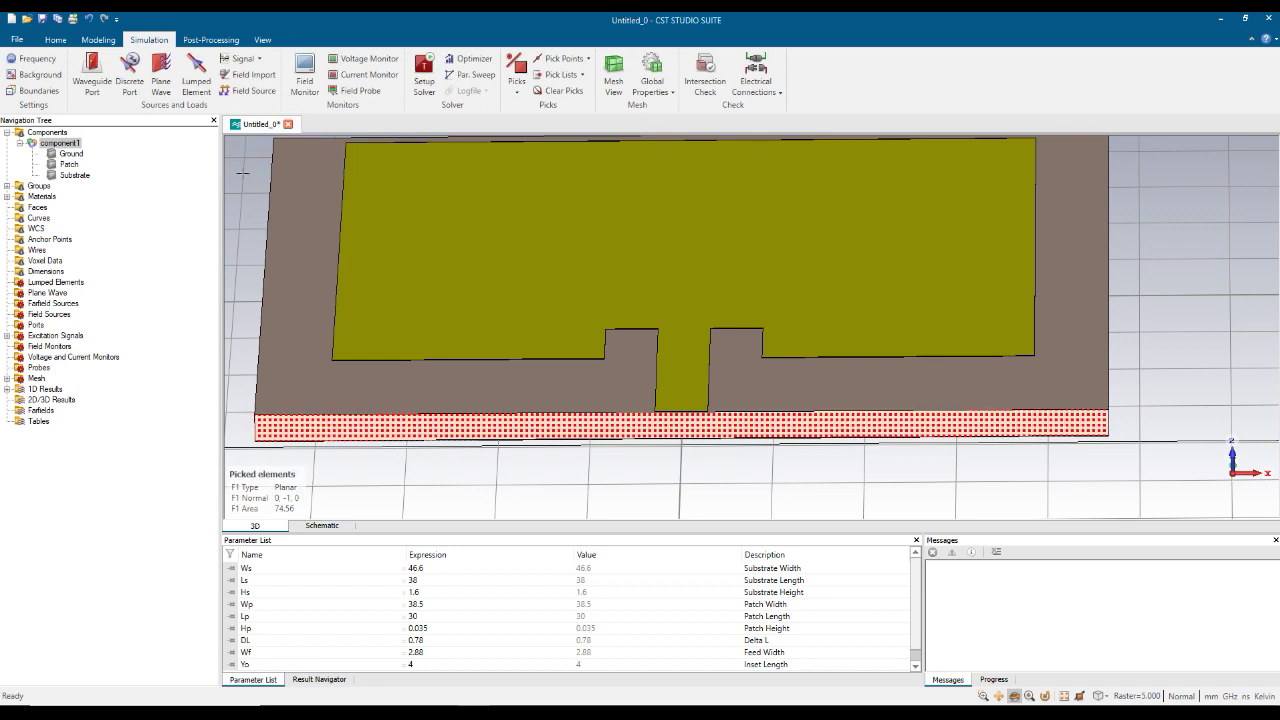
click(103, 66)
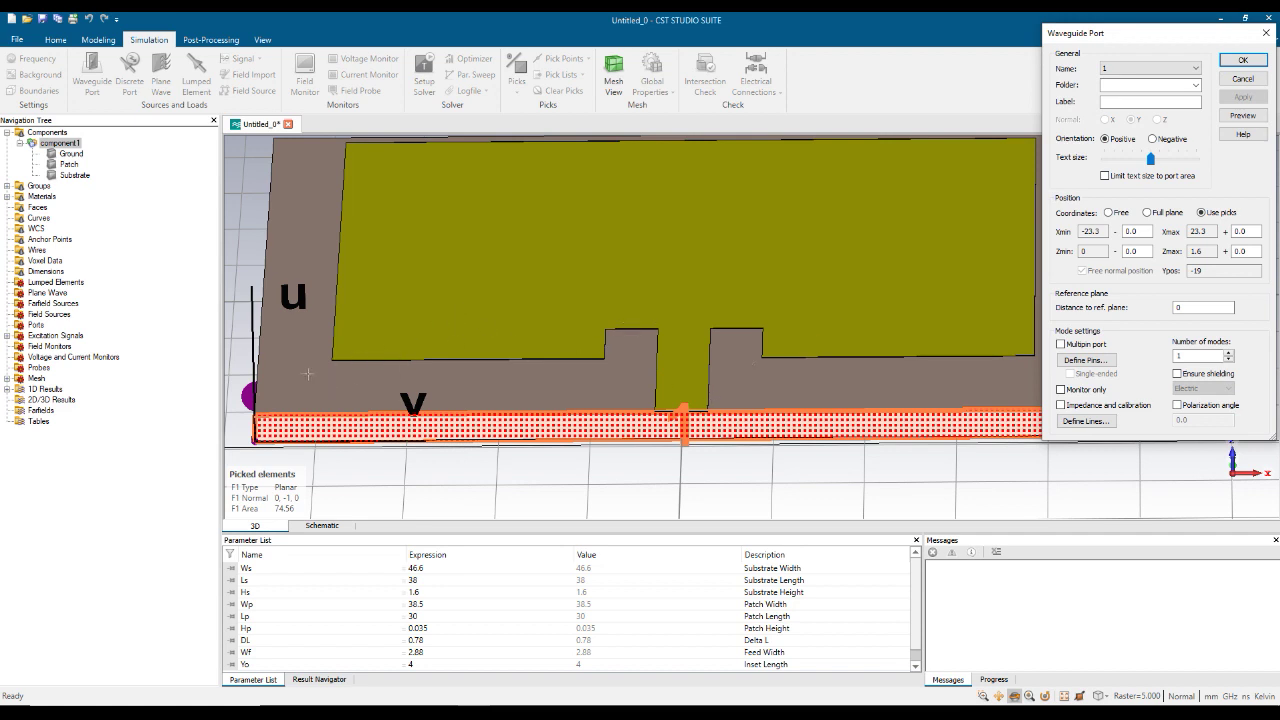
drag(293, 383, 366, 329)
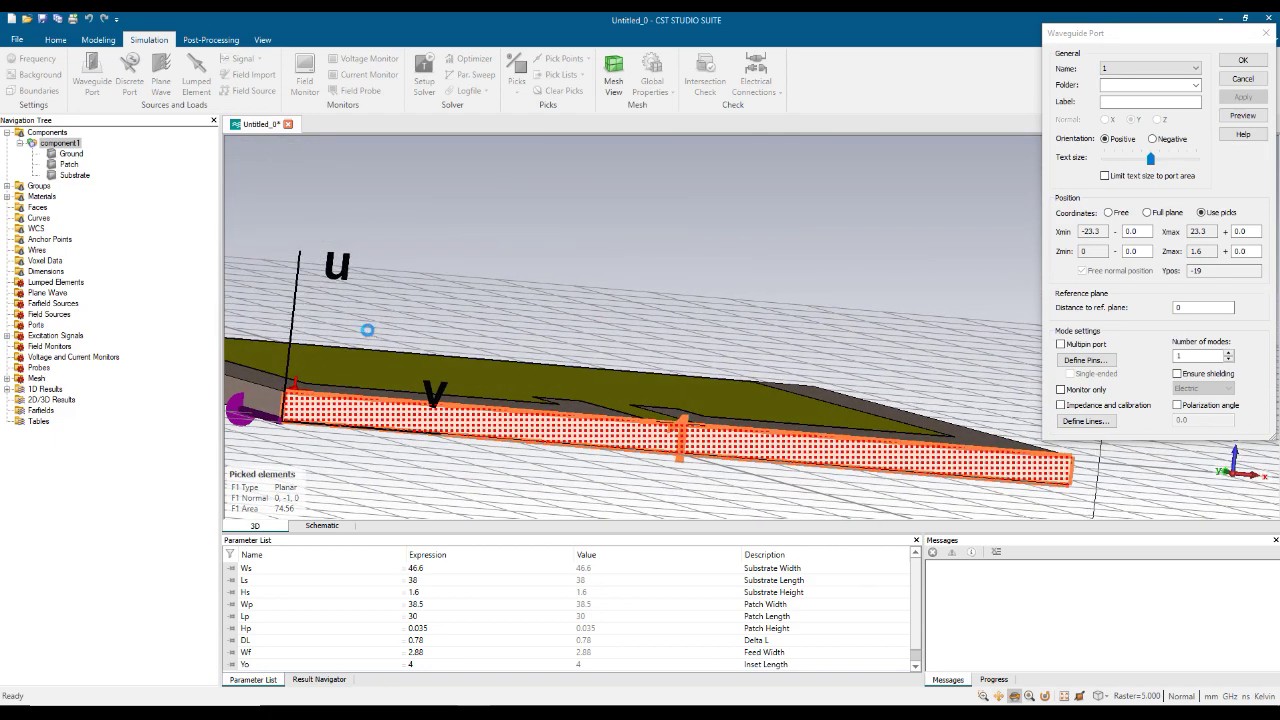
mouse_move(722, 390)
mouse_down()
mouse_move(626, 417)
mouse_move(669, 417)
mouse_up()
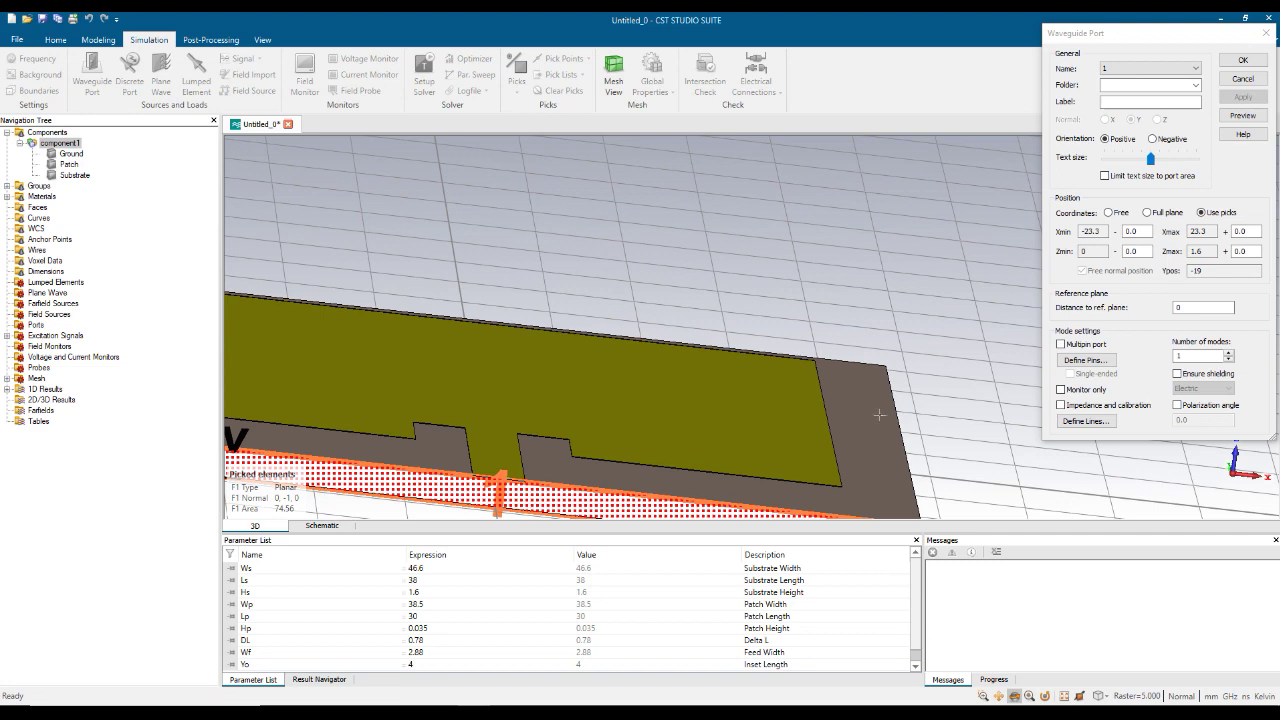
click(998, 695)
drag(825, 338, 941, 201)
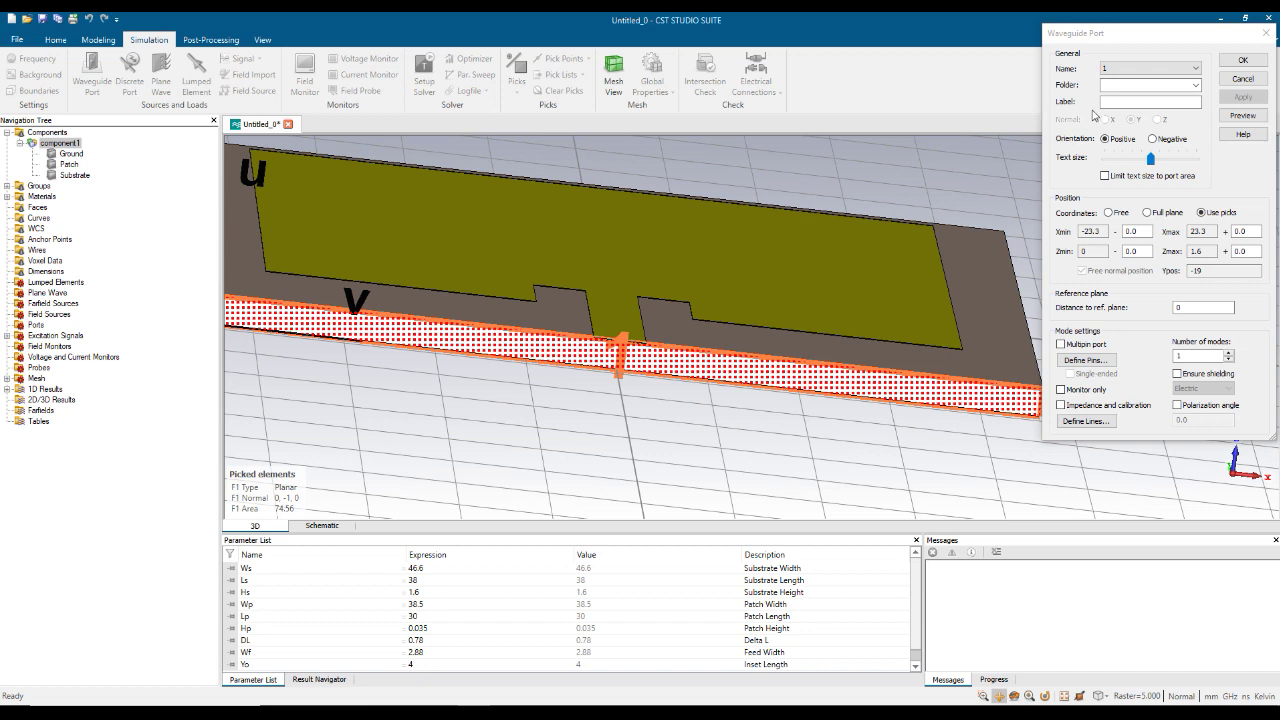
Keep port number 1 with an empty label and positive orientation, using free coordinates
click(1165, 68)
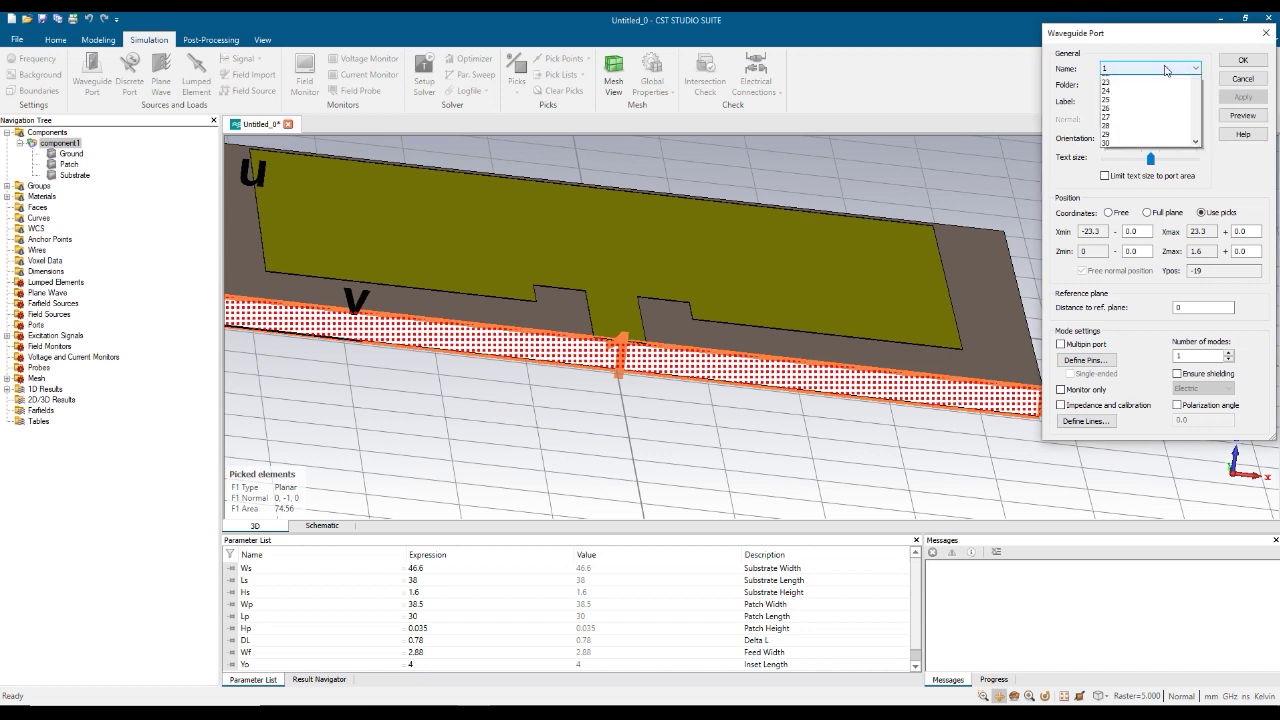
click(1165, 68)
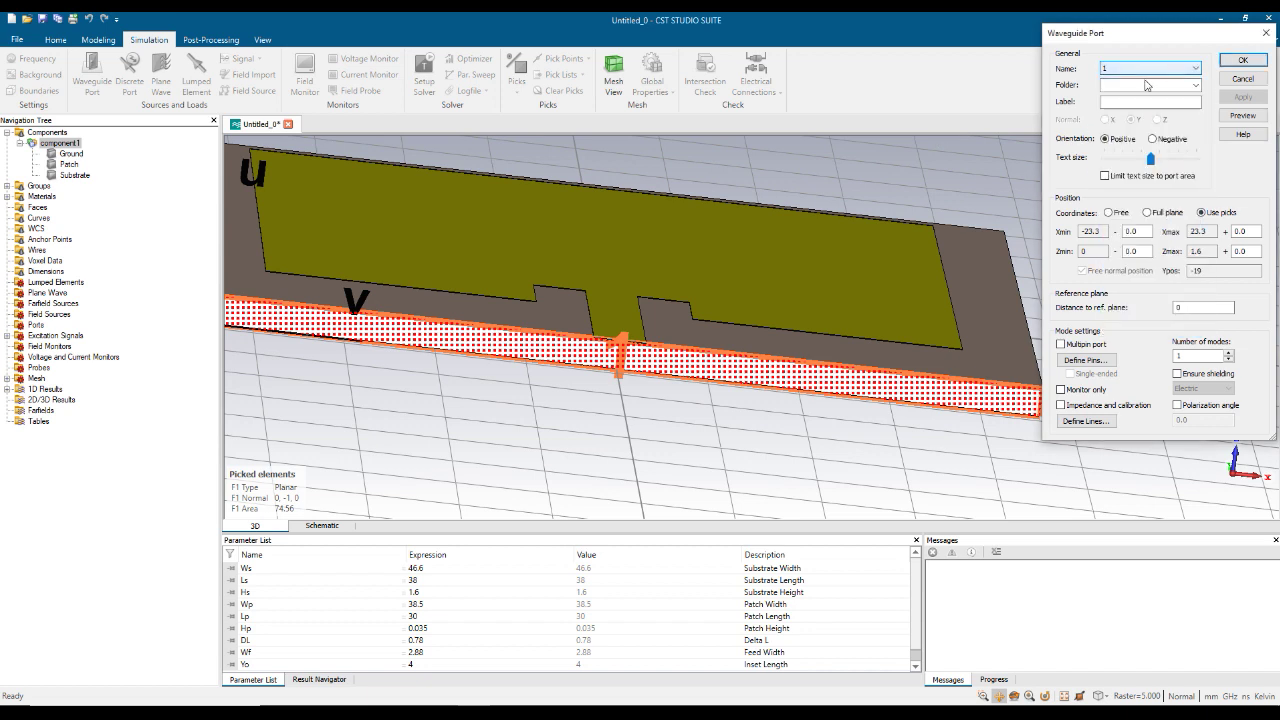
click(1144, 99)
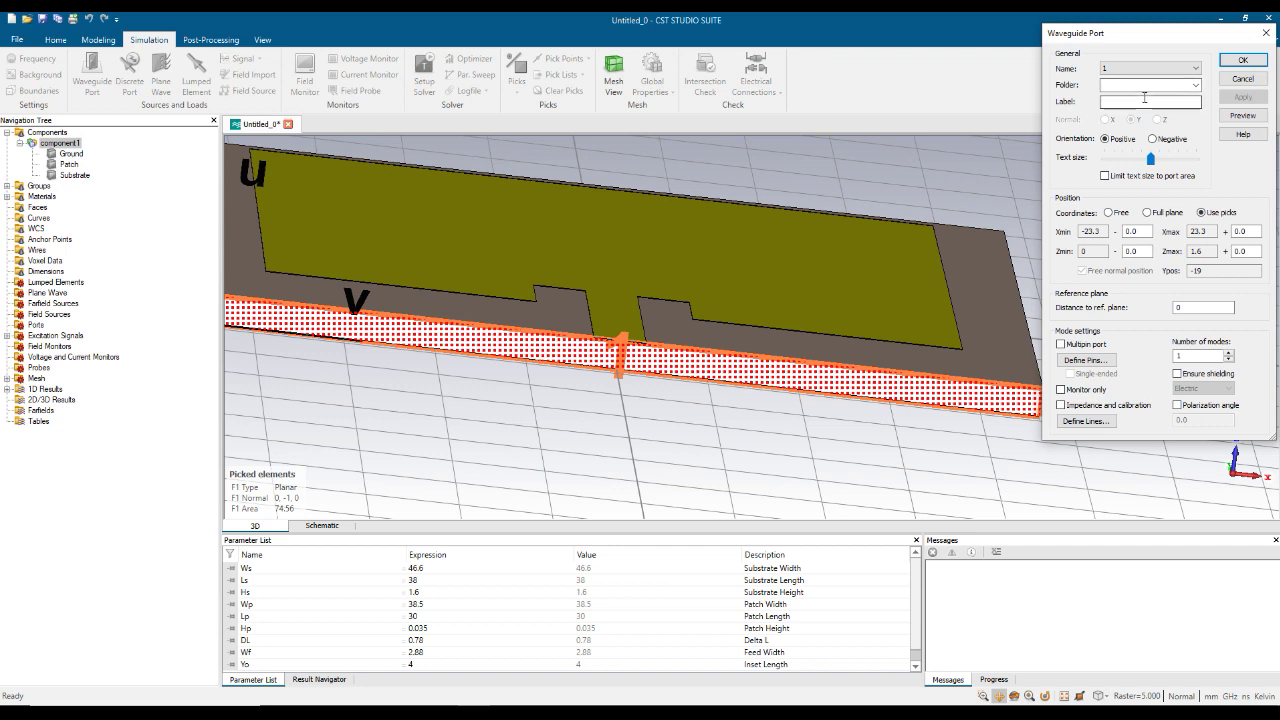
text(port)
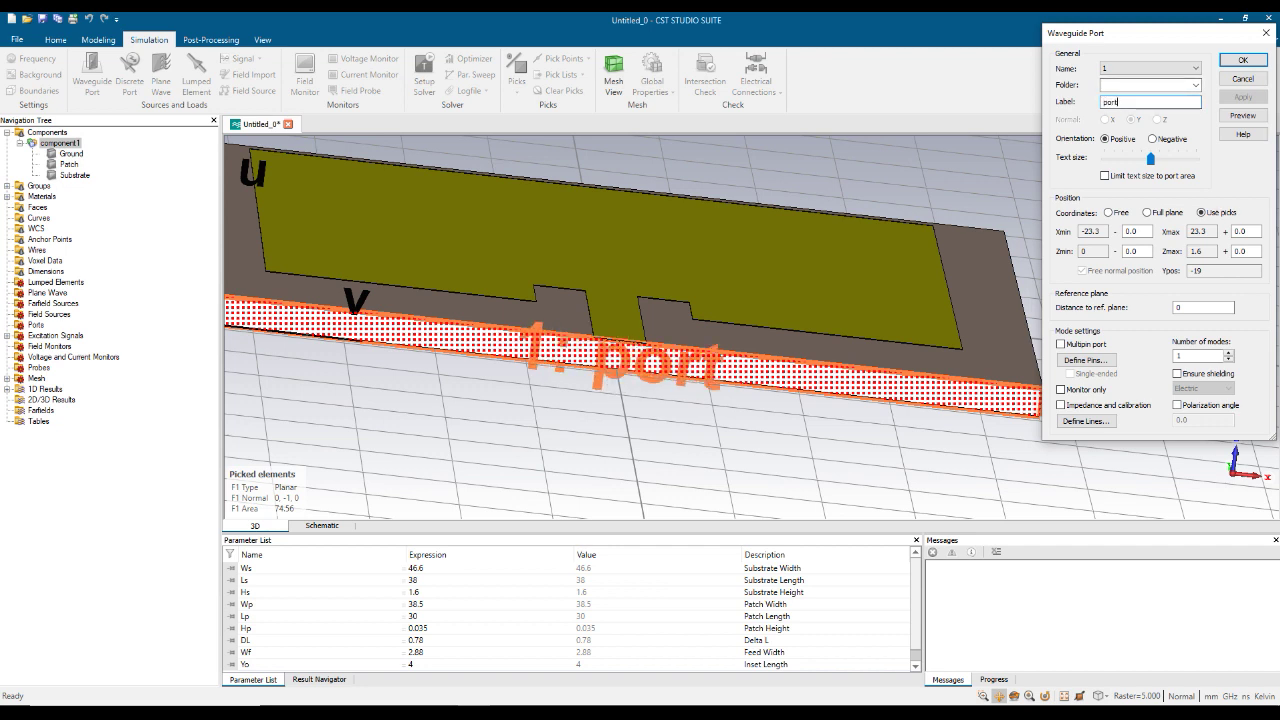
key(BackSpace)
key(BackSpace)
key(BackSpace)
key(BackSpace)
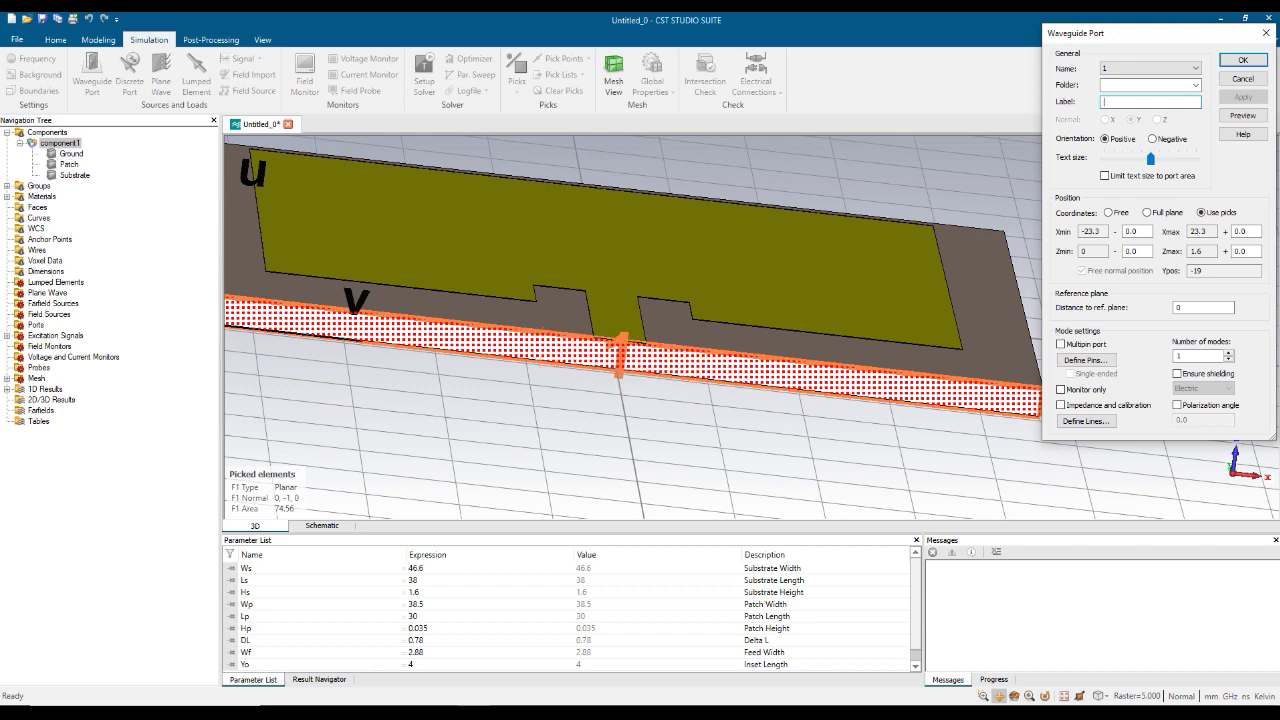
drag(726, 423, 848, 432)
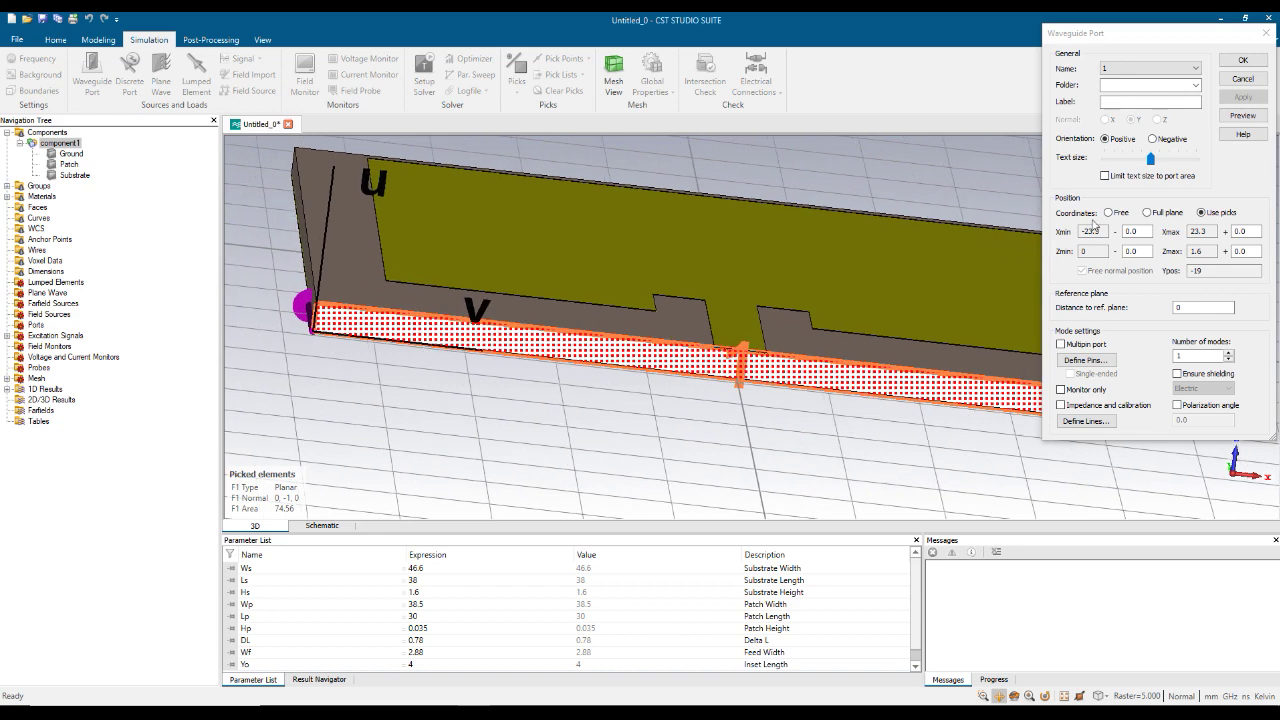
click(1152, 139)
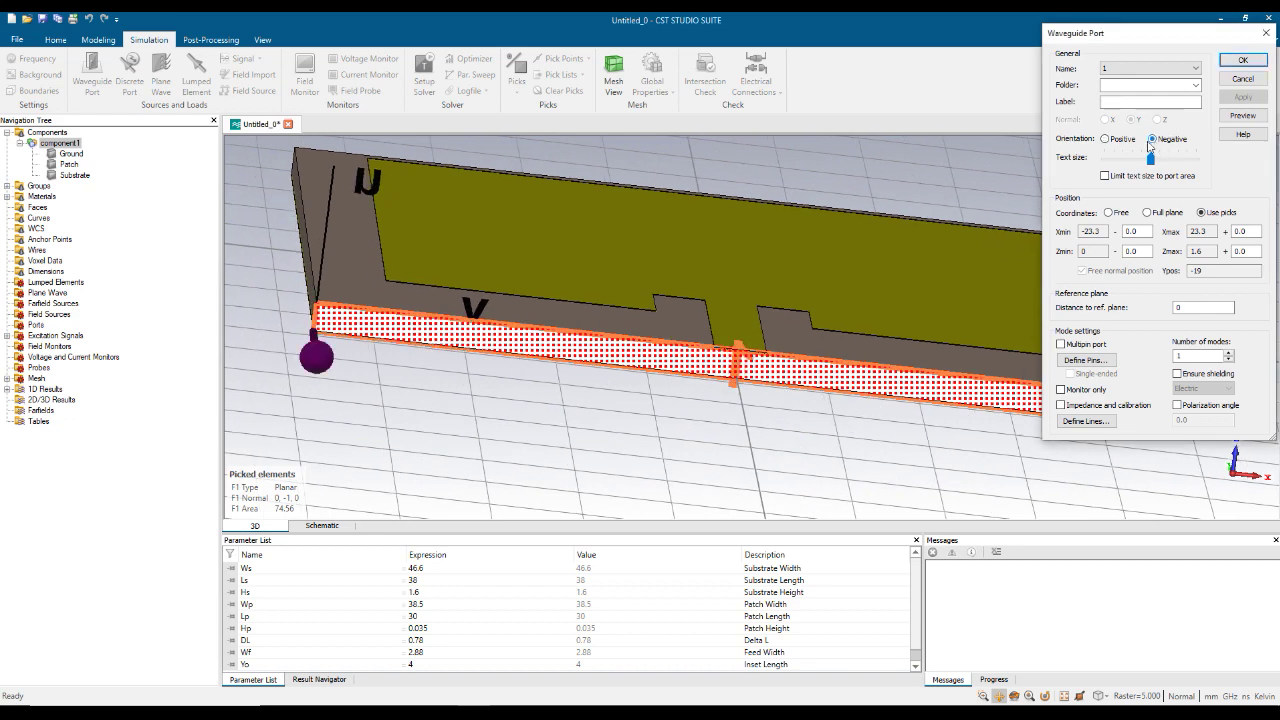
click(1109, 143)
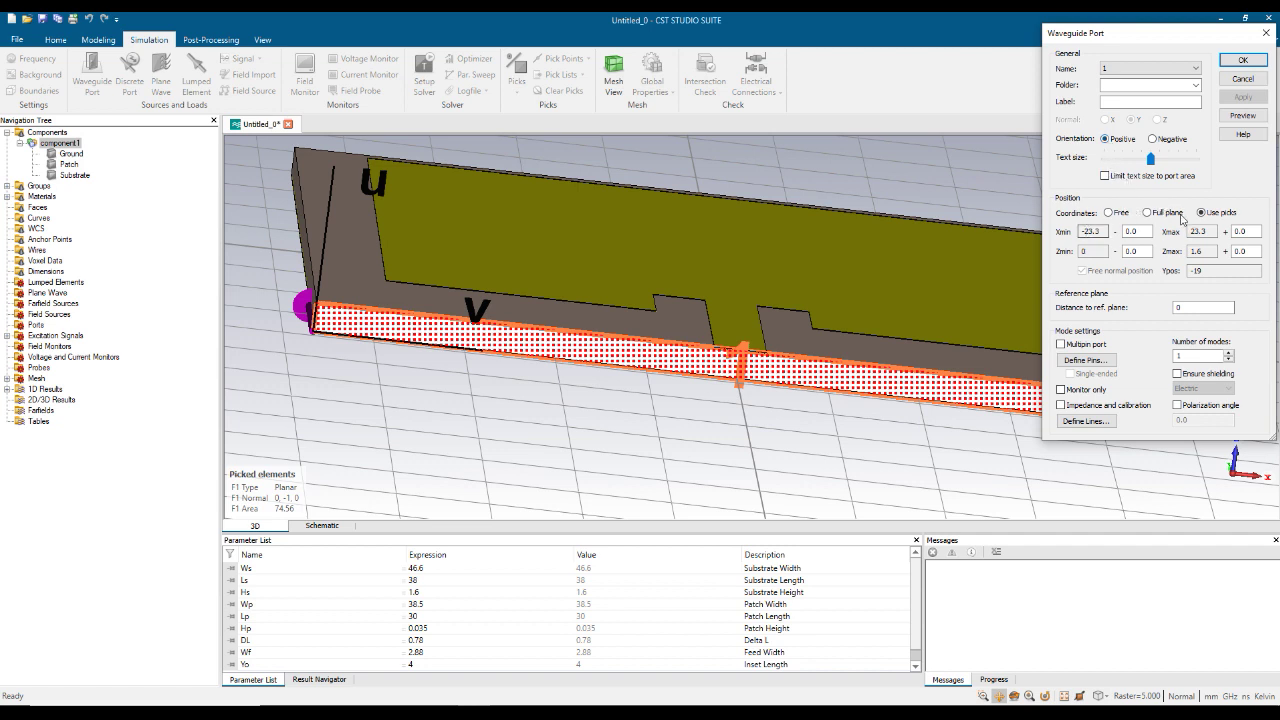
click(1108, 213)
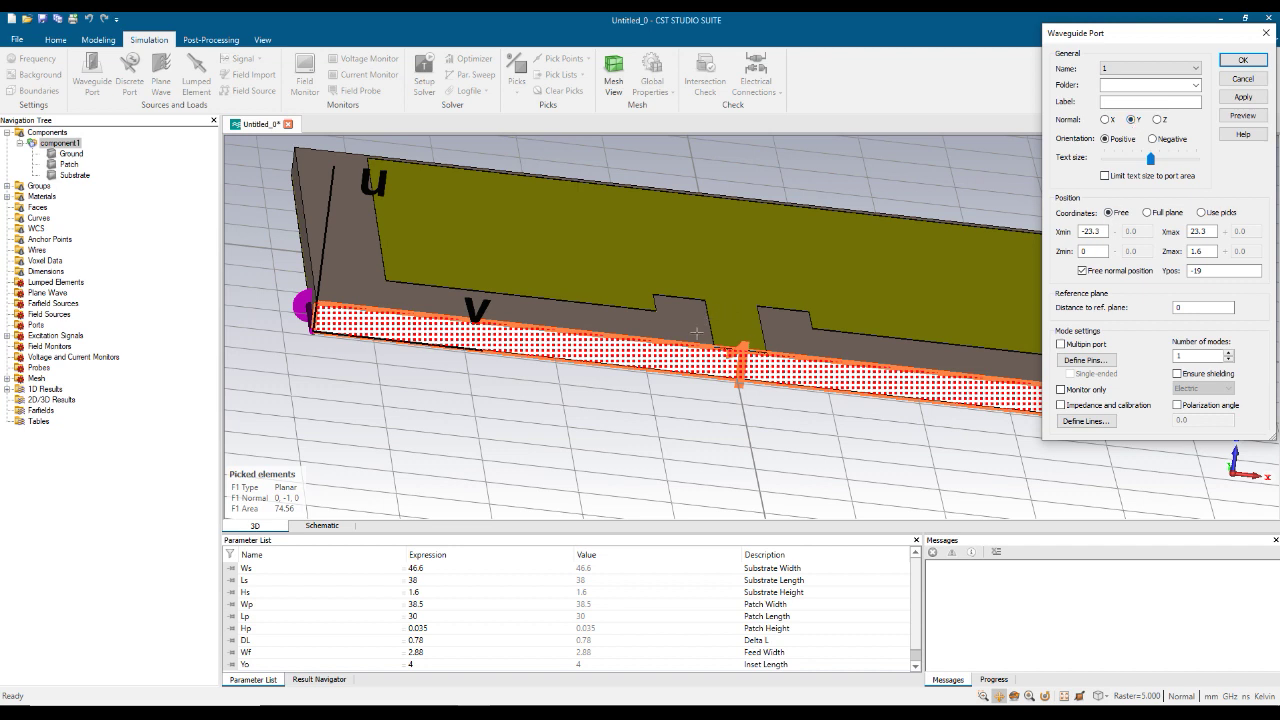
Set the port's X extent from -3*Wf to 3*Wf
click(1100, 231)
double_click(1091, 231)
text(-3*Wf)
click(1197, 232)
double_click(1185, 232)
text(3)
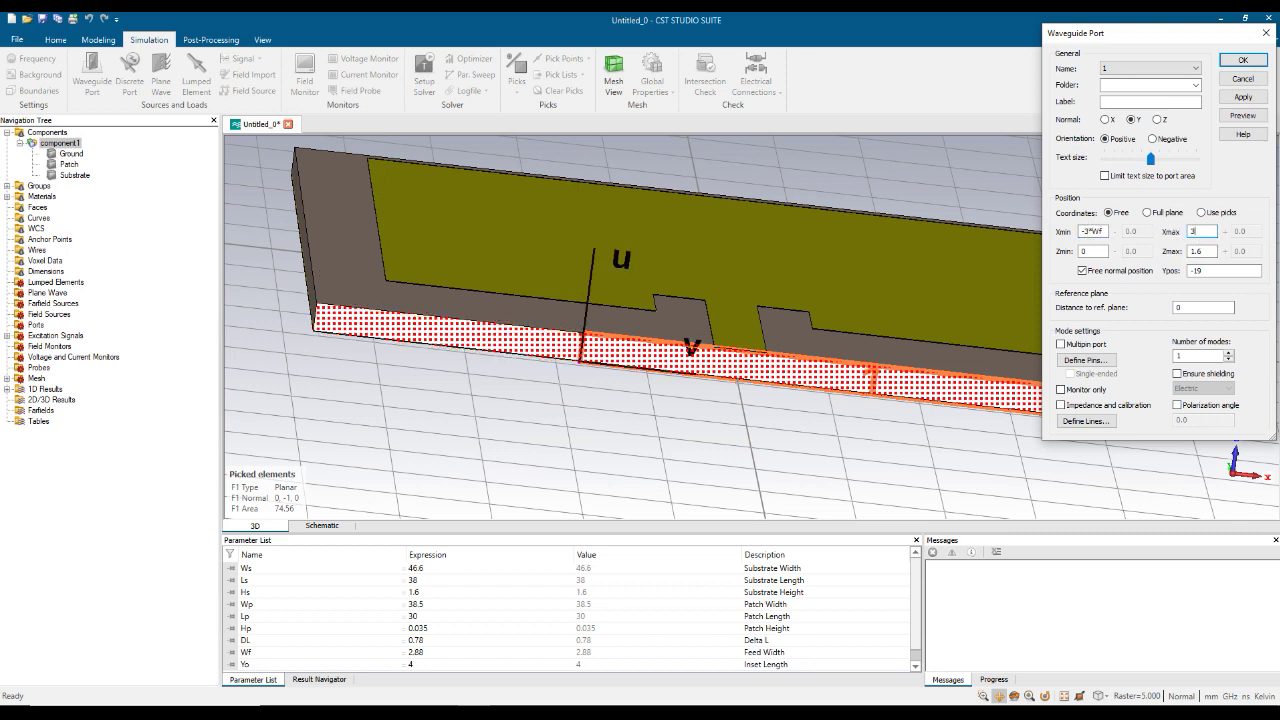
text(*Wf)
Set the port's Z extent from -Hp to 5*Hs and apply port 1
mouse_move(1196, 42)
mouse_down()
mouse_move(1262, 38)
mouse_move(1173, 30)
mouse_move(1186, 33)
mouse_up()
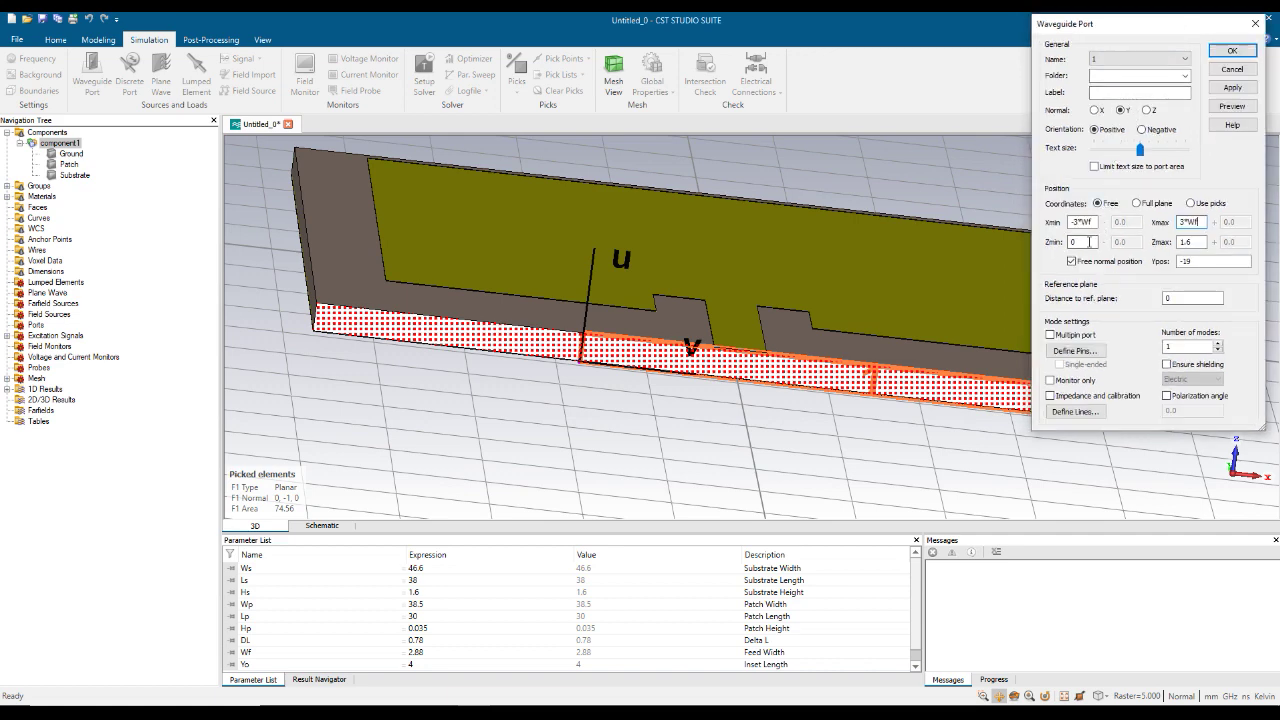
double_click(1089, 241)
text(-Hp)
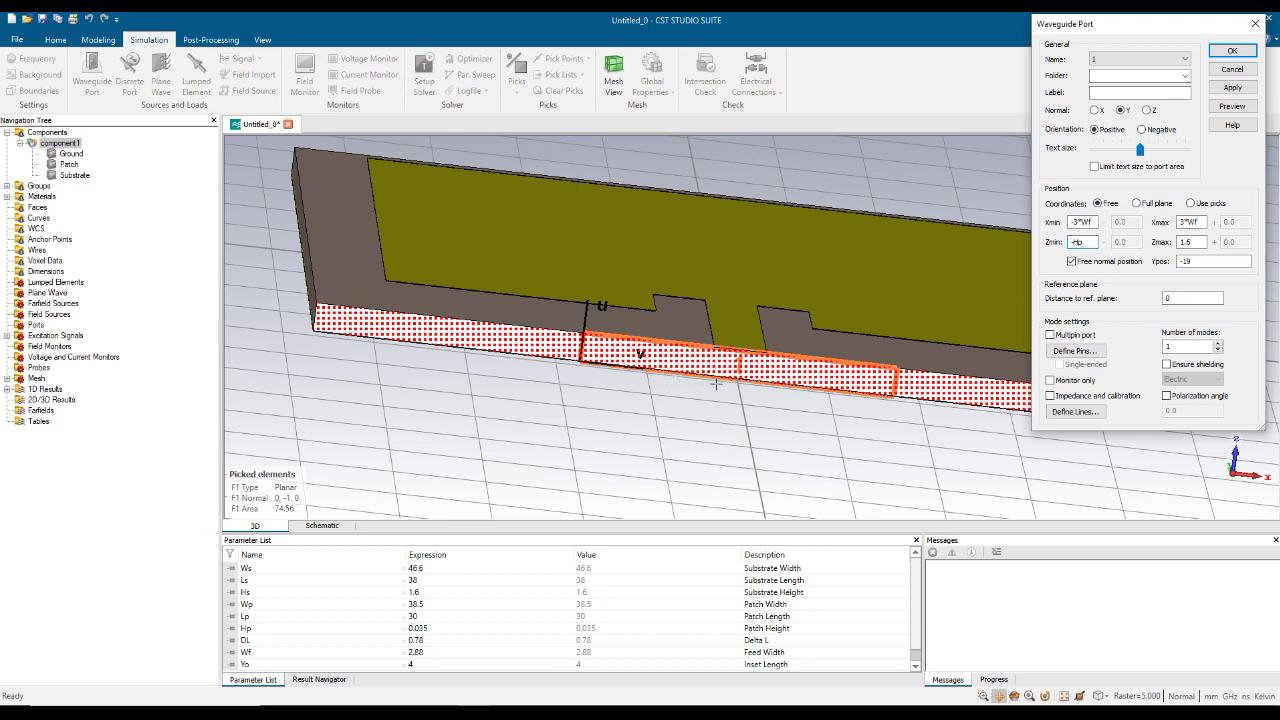
drag(1199, 240, 1165, 241)
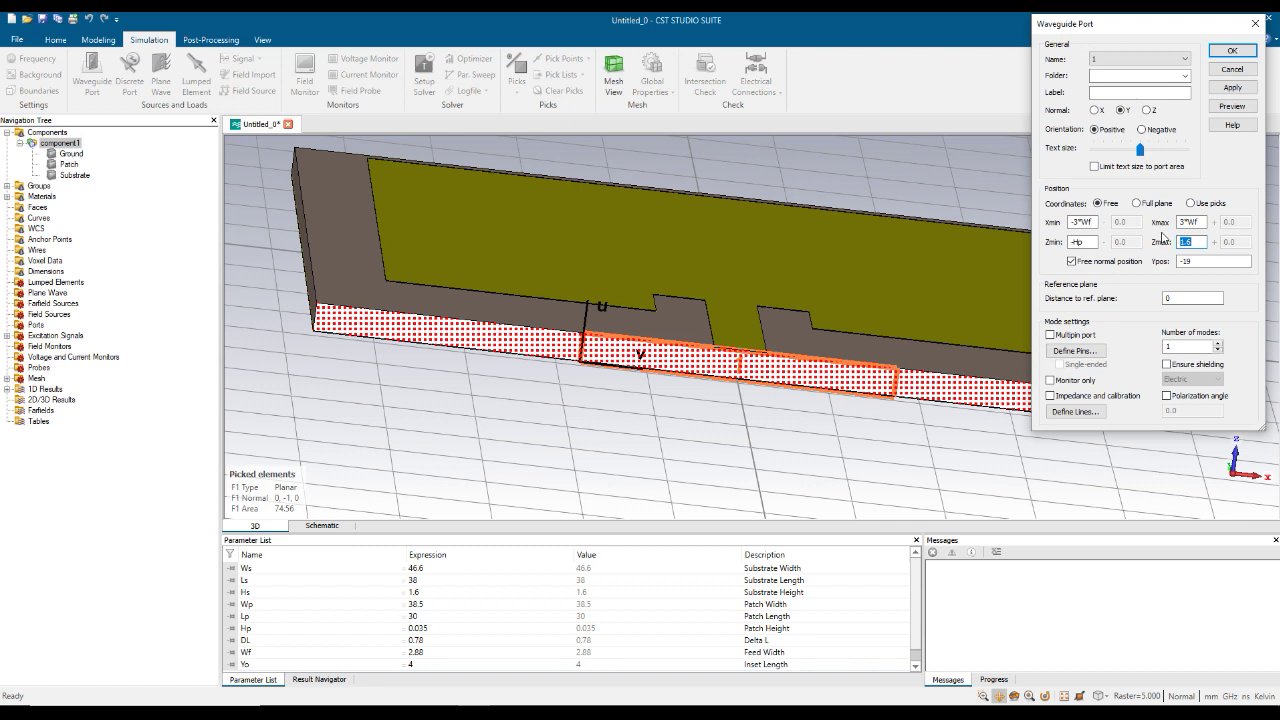
text(5*Hs)
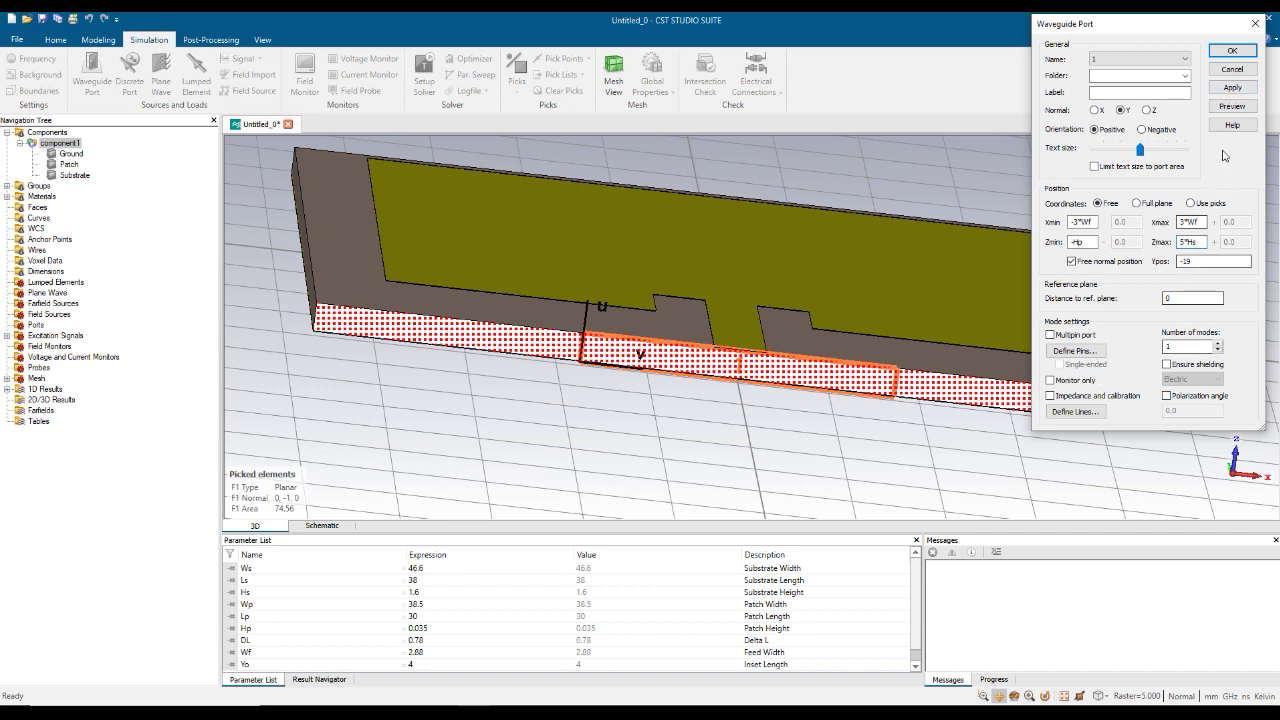
click(1230, 88)
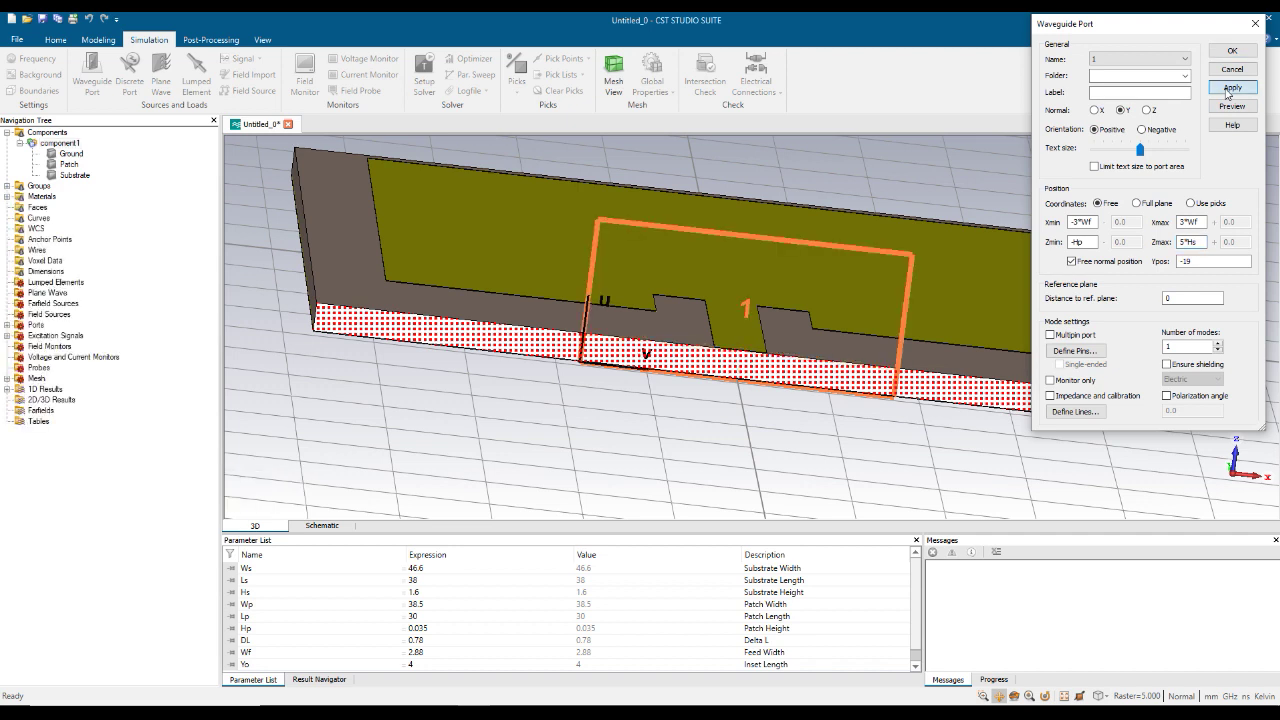
Close the port dialog and inspect port1's settings under the Ports list
click(1228, 90)
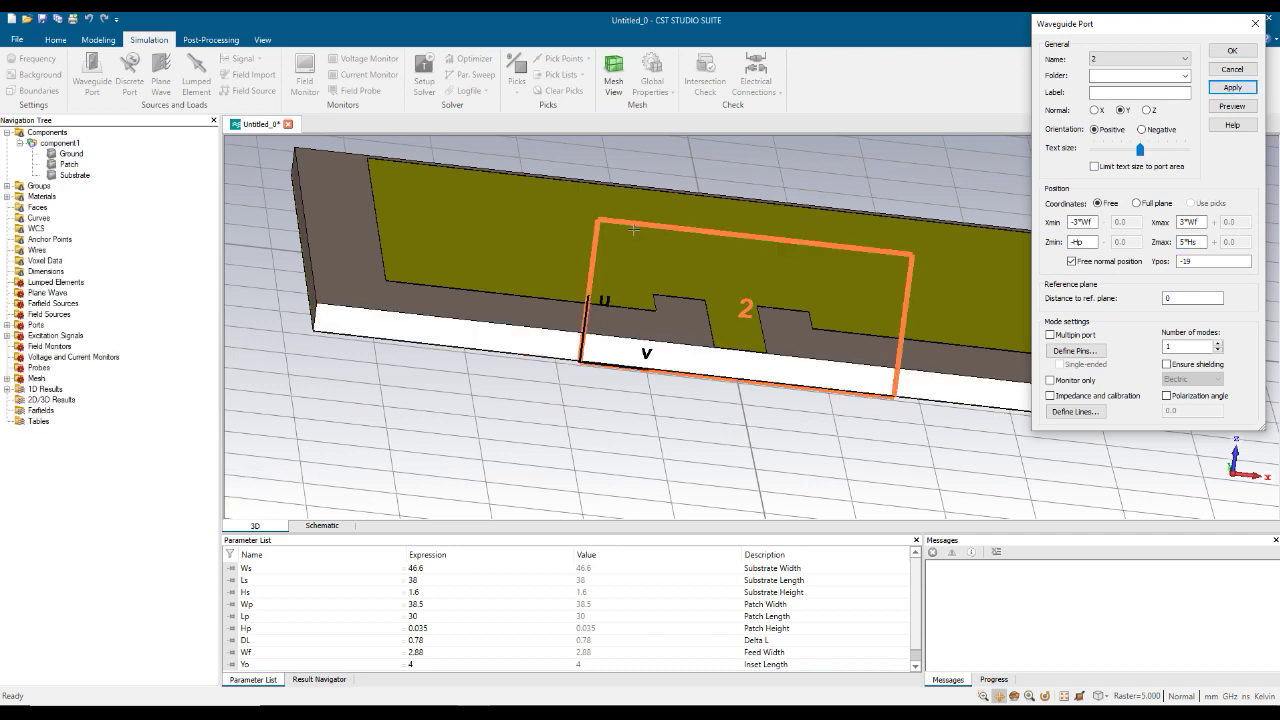
click(1225, 52)
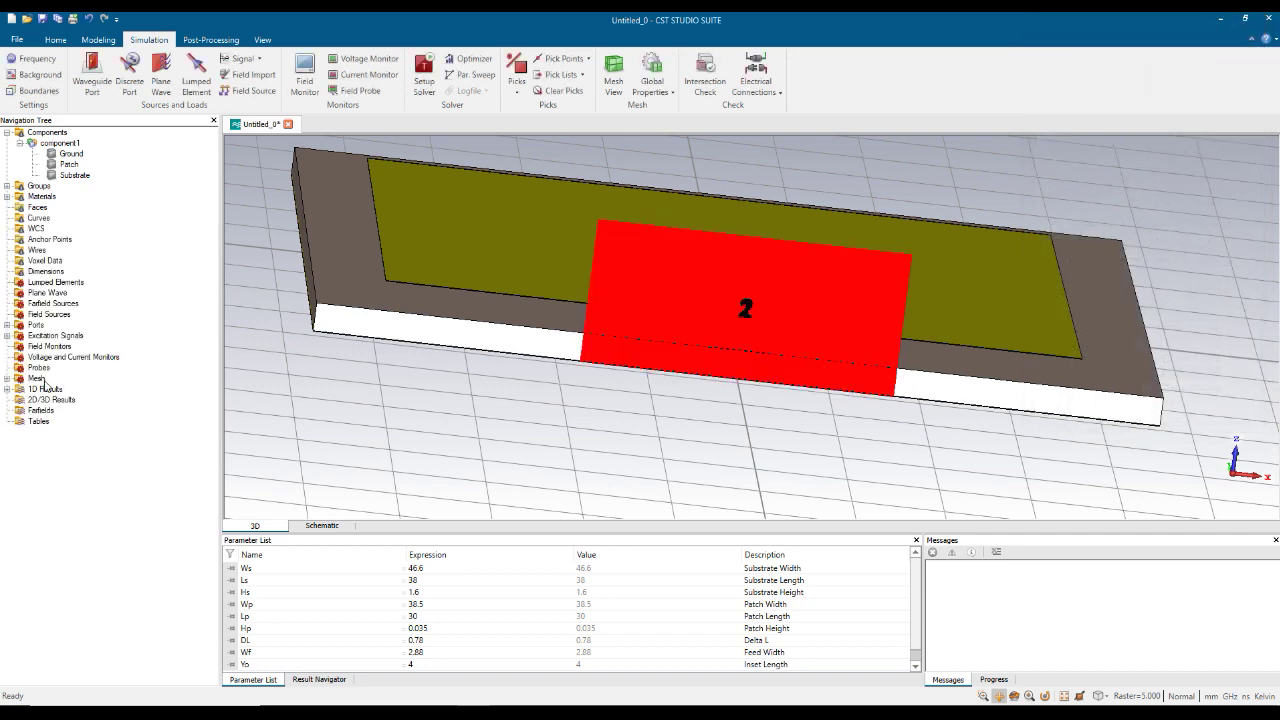
click(7, 325)
click(50, 337)
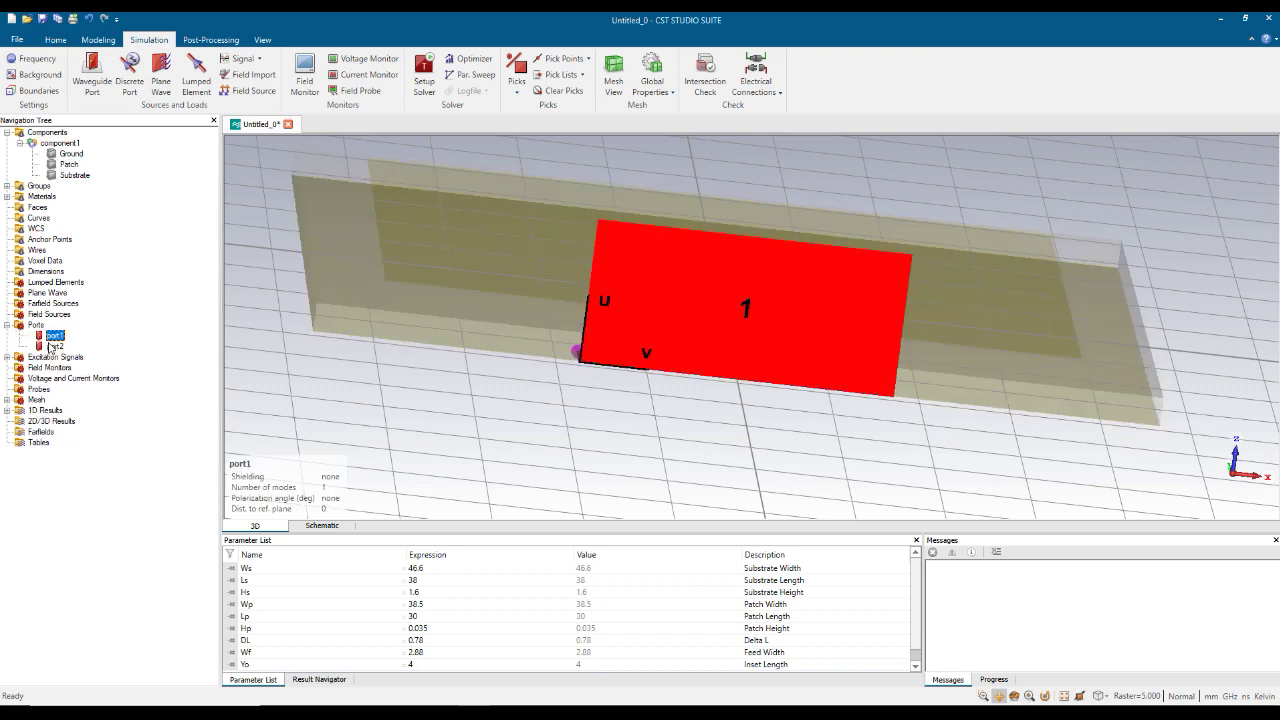
click(52, 346)
click(55, 337)
double_click(55, 337)
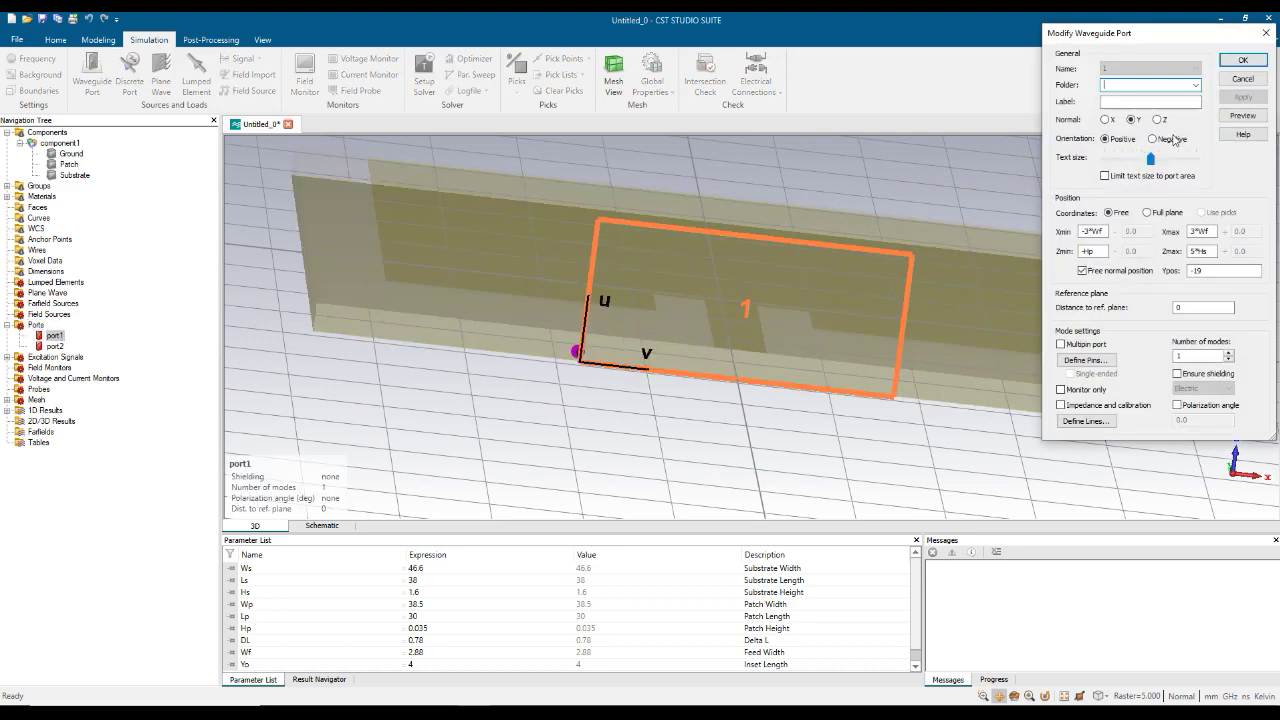
click(1266, 38)
Check port2's settings and delete the duplicate port2
click(58, 346)
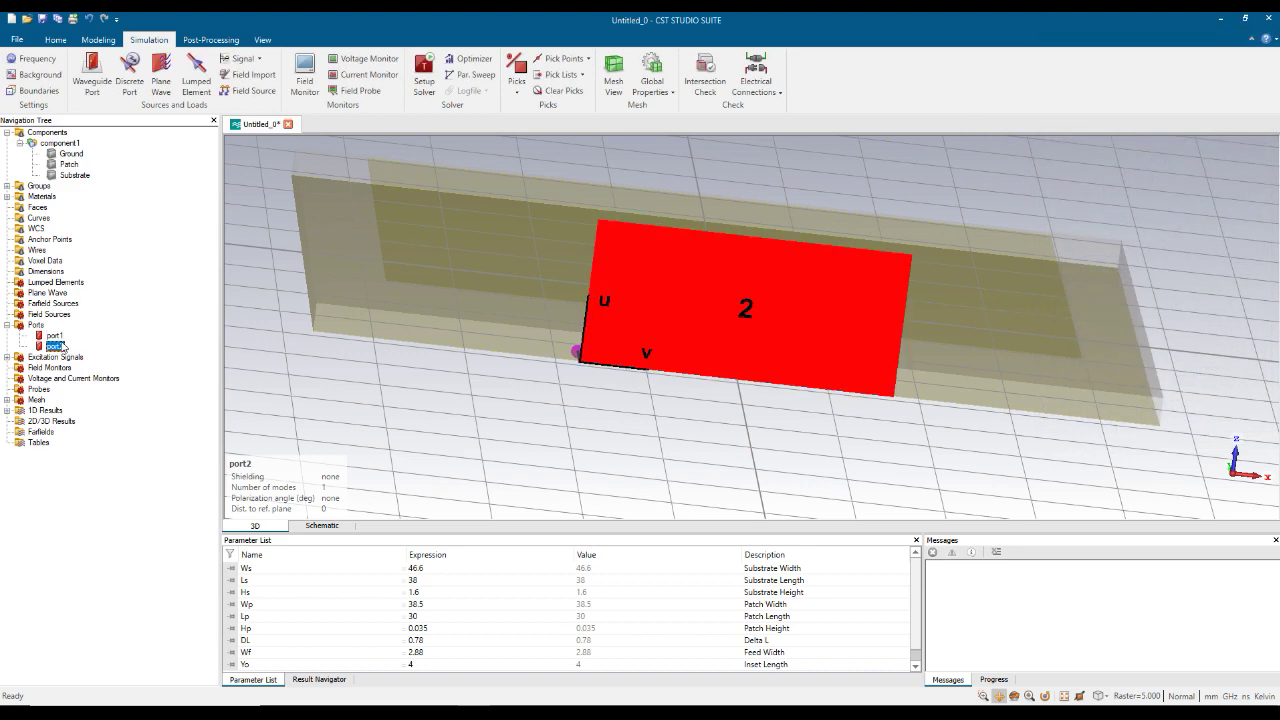
double_click(58, 346)
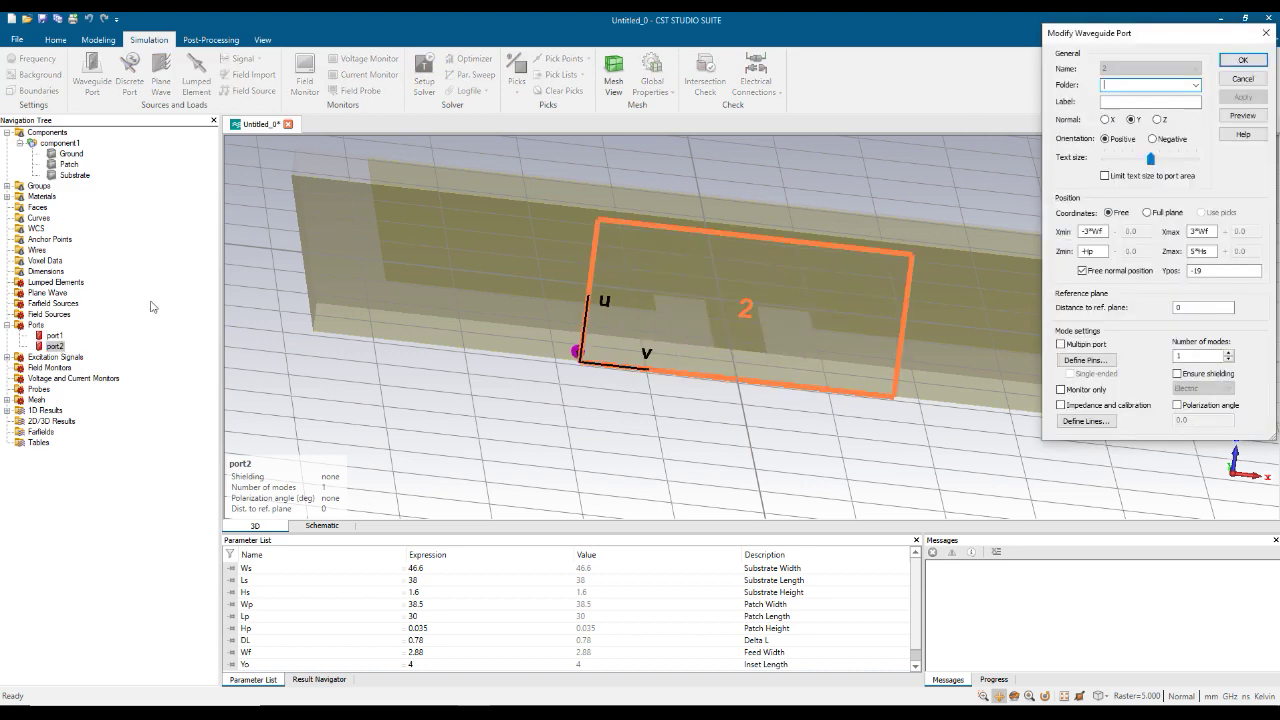
click(1265, 33)
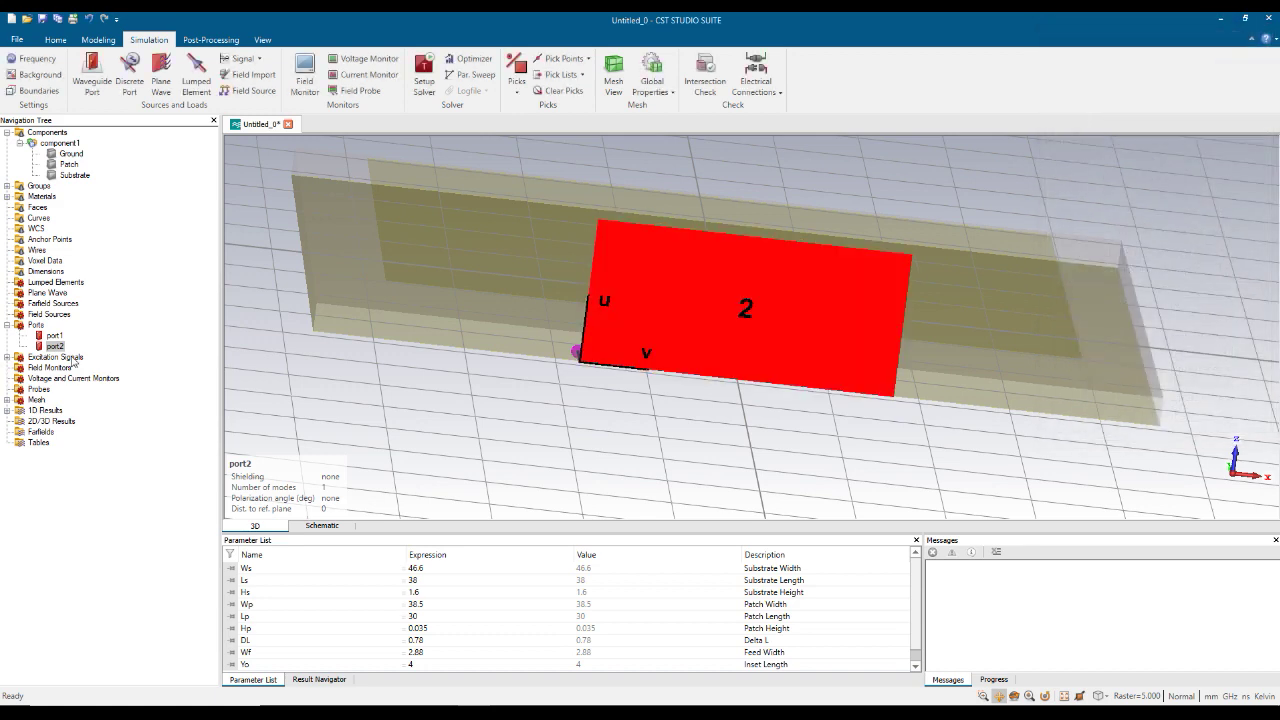
key(Delete)
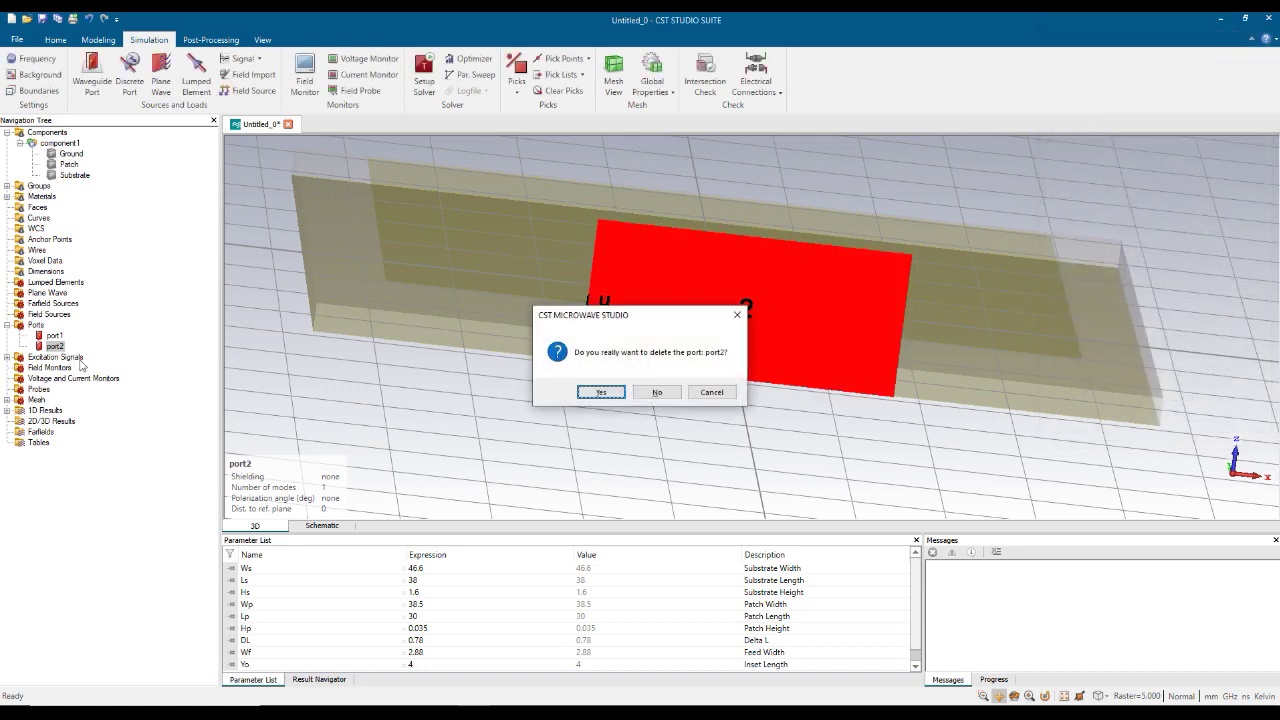
click(601, 392)
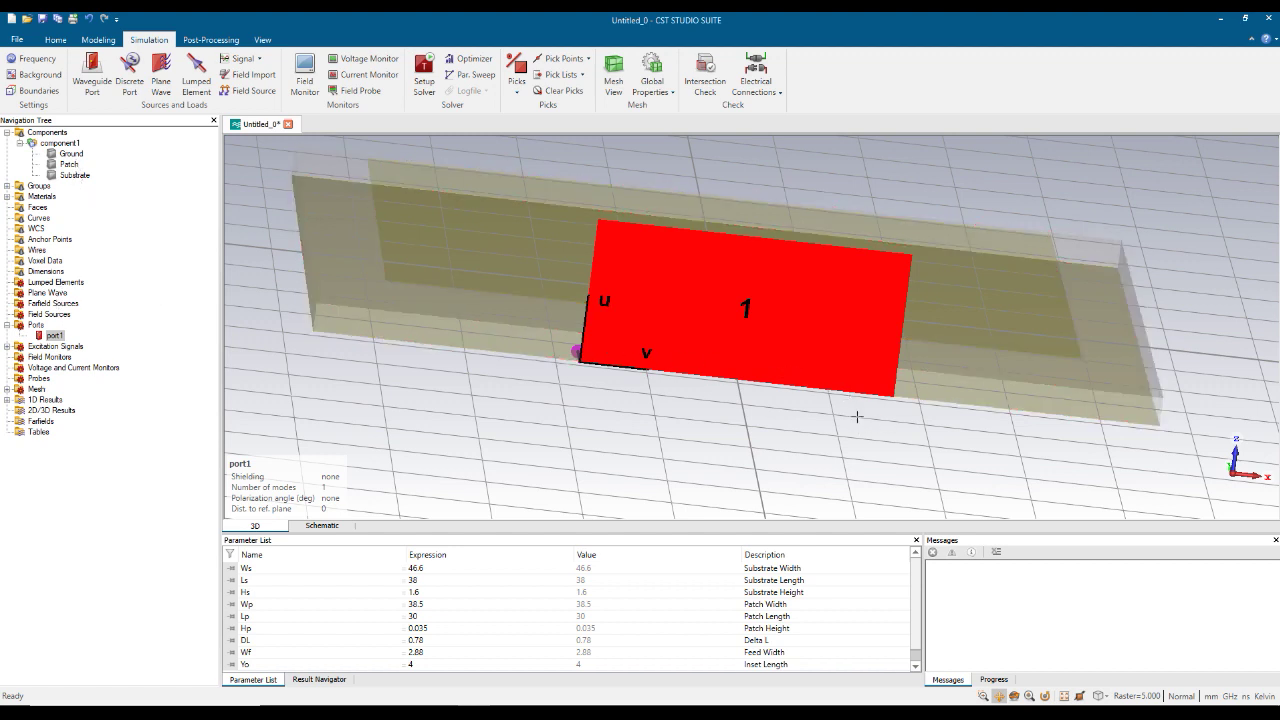
Select component1 and zoom to fit the whole antenna and feed port in the view
click(70, 145)
key(space)
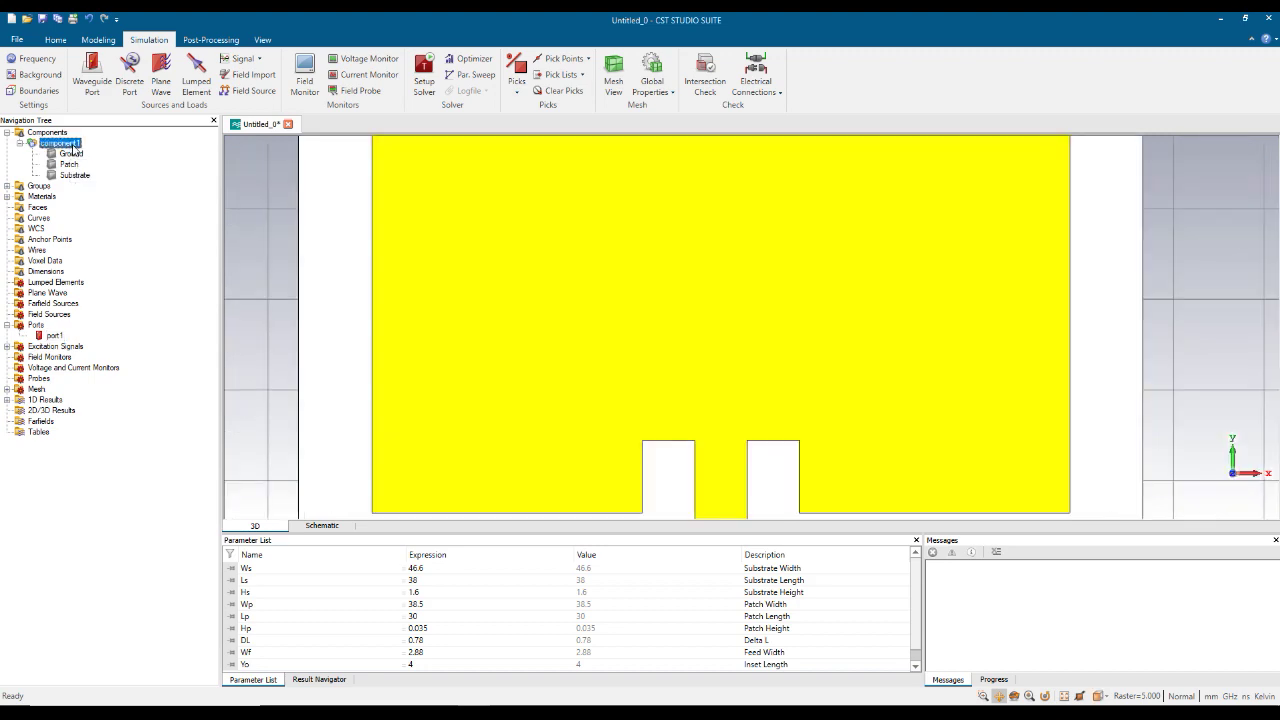
click(1063, 696)
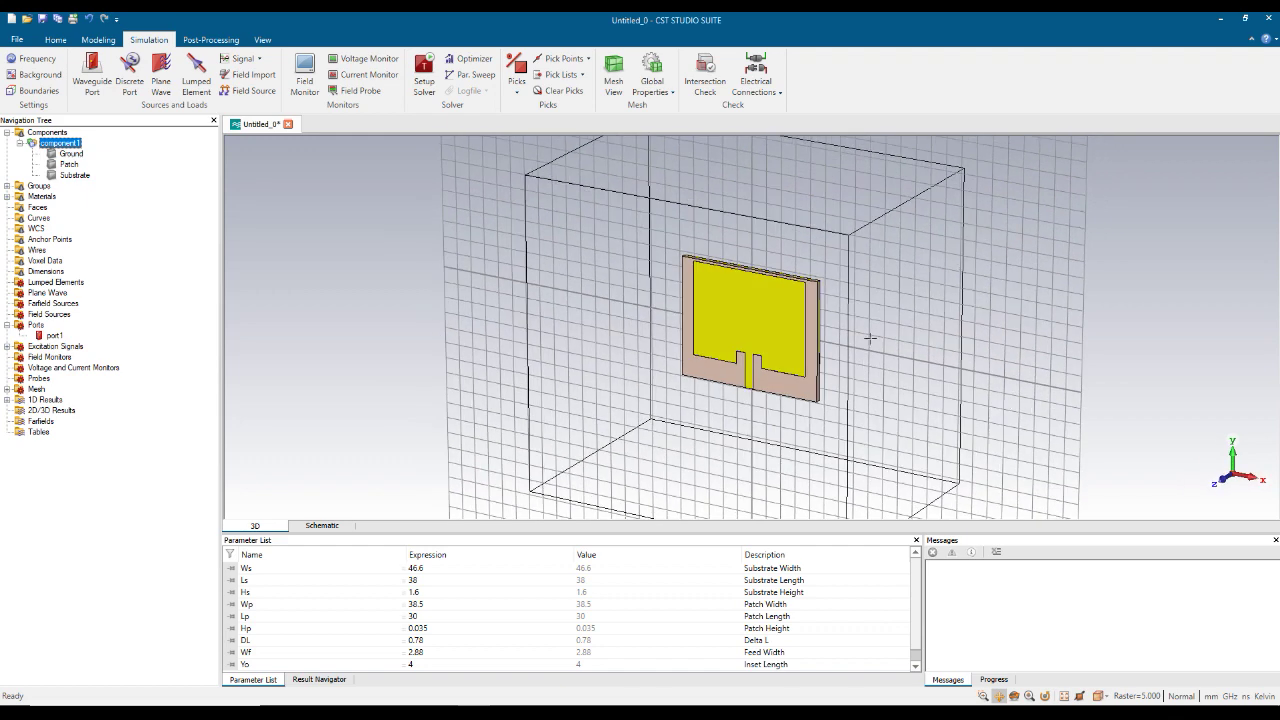
scroll(870, 338, up, 5)
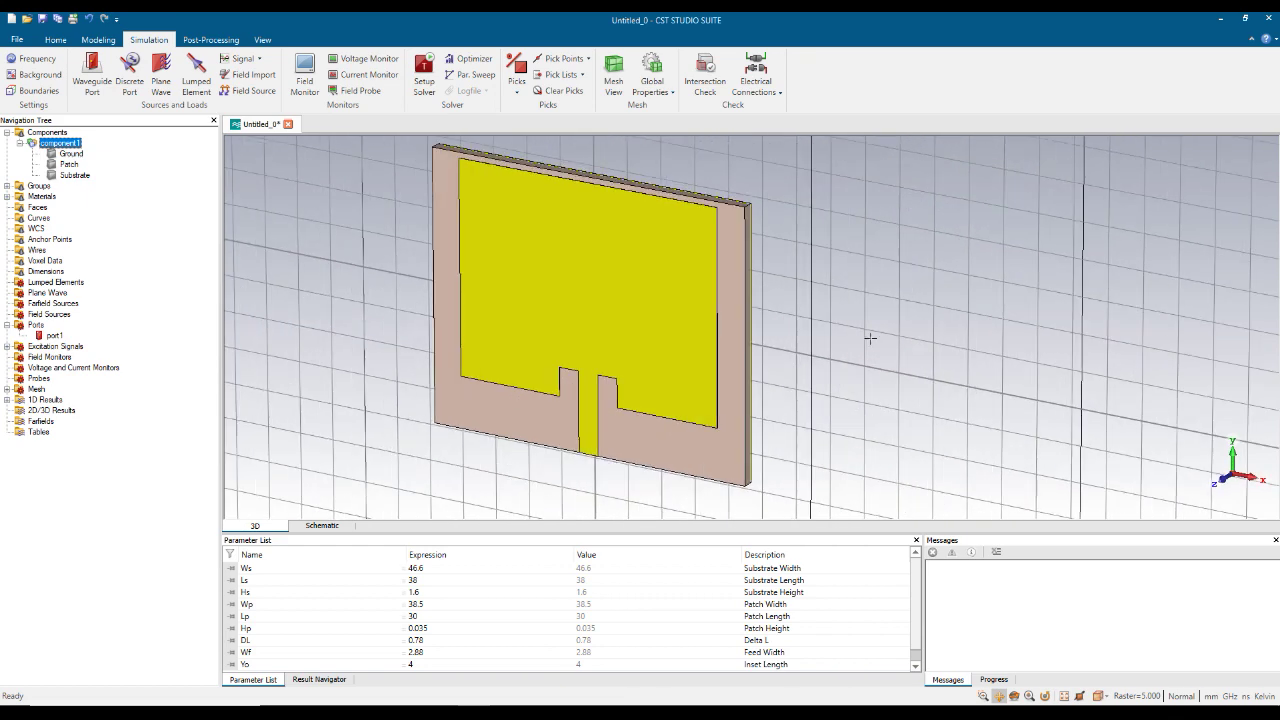
click(50, 133)
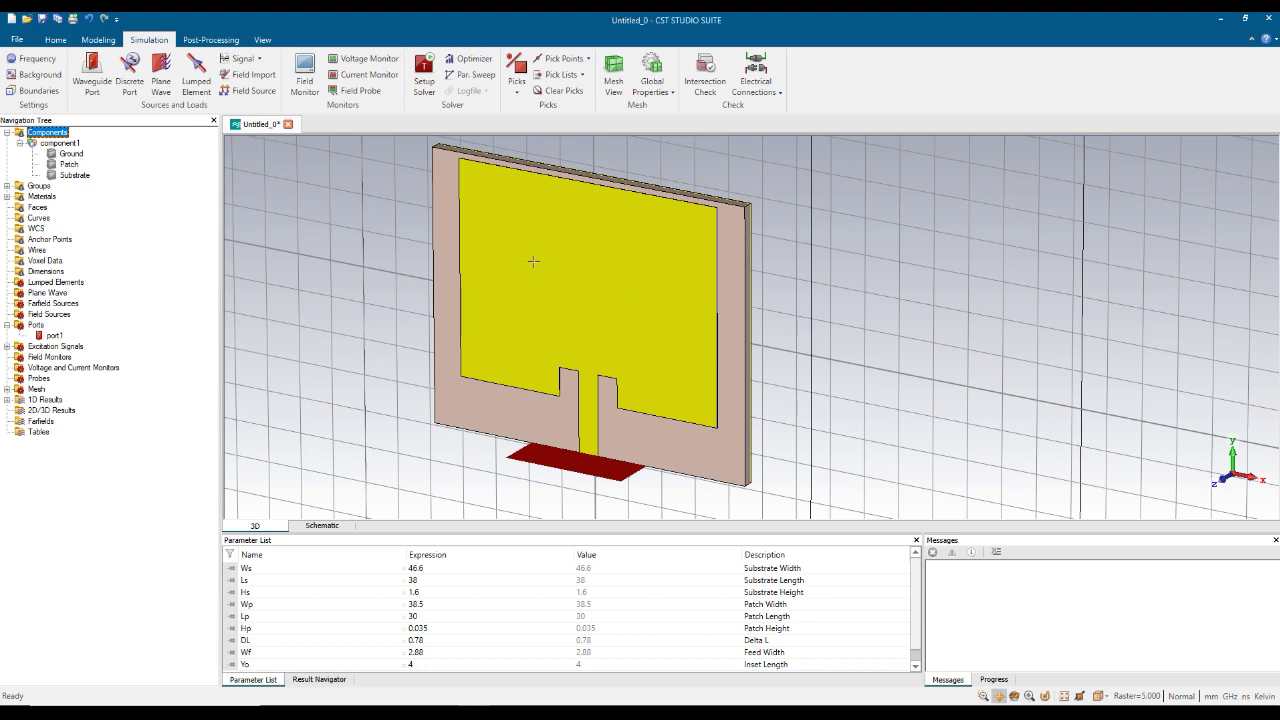
Enter 2 as the minimum frequency, keeping 2.8 as the maximum
click(38, 60)
text(2)
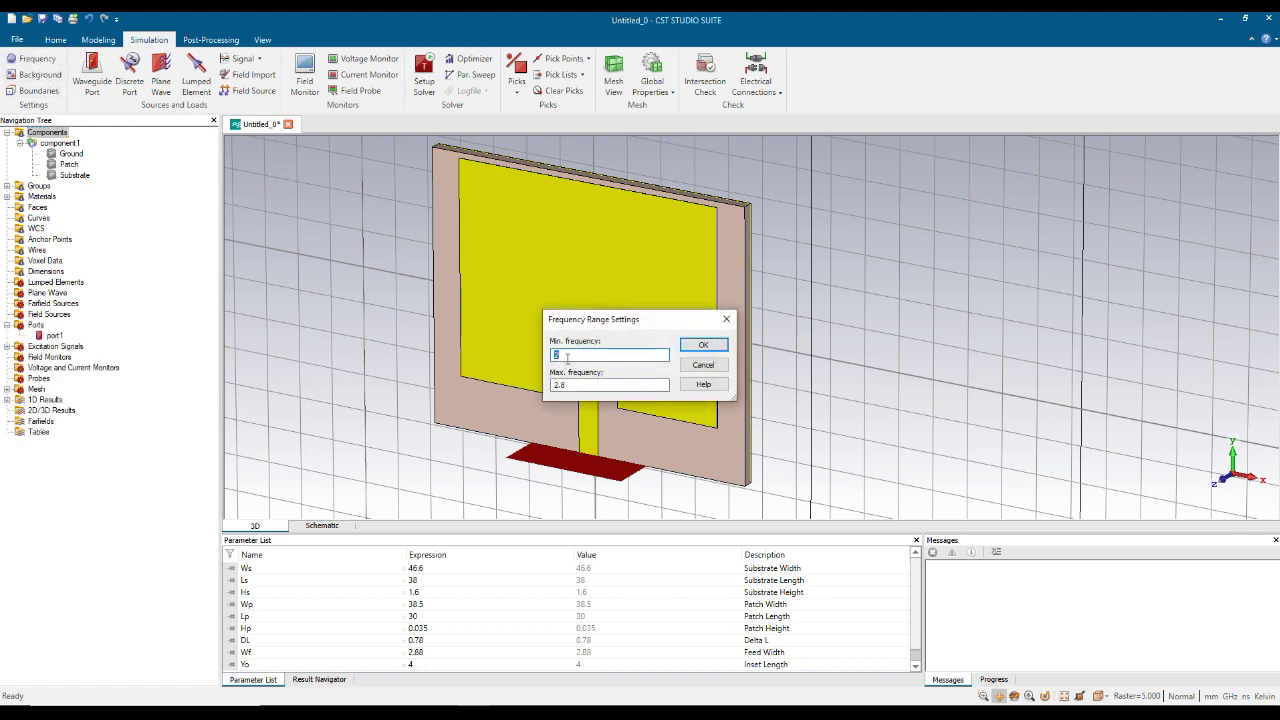
double_click(562, 354)
Close the frequency range settings, review the Background properties, and confirm all six boundaries are open (add space)
click(725, 321)
click(38, 74)
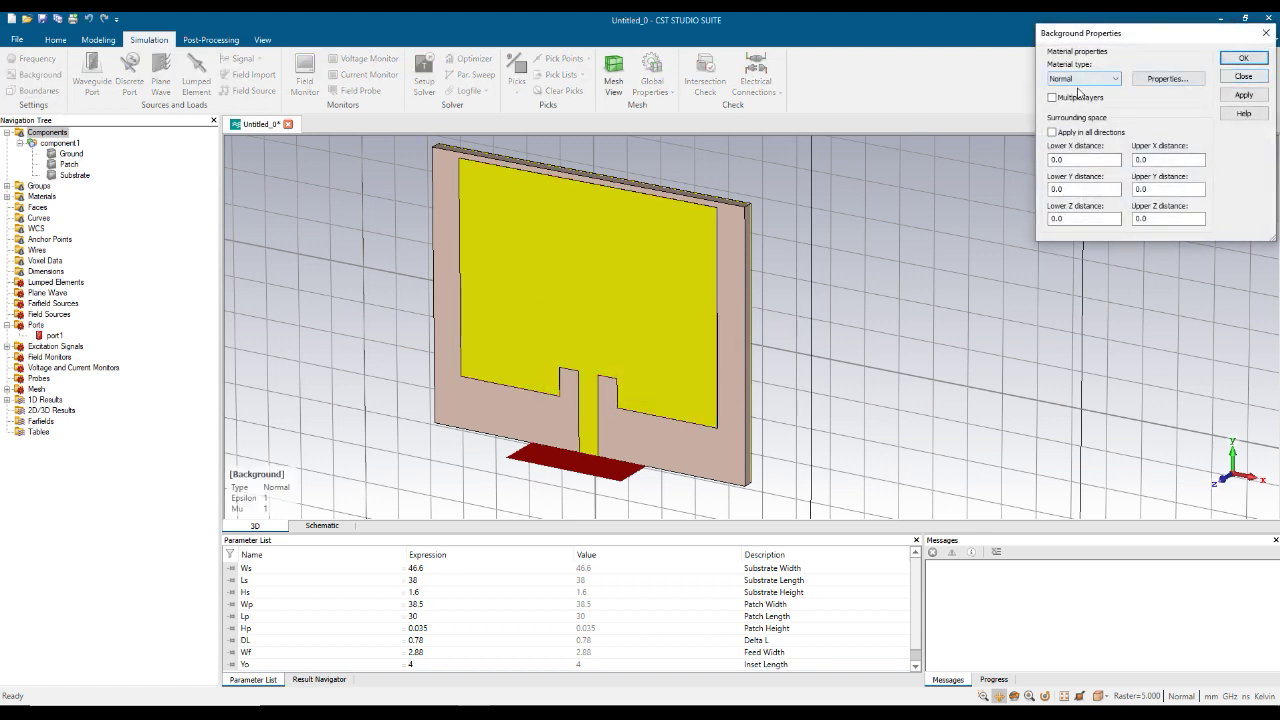
click(1266, 33)
click(29, 91)
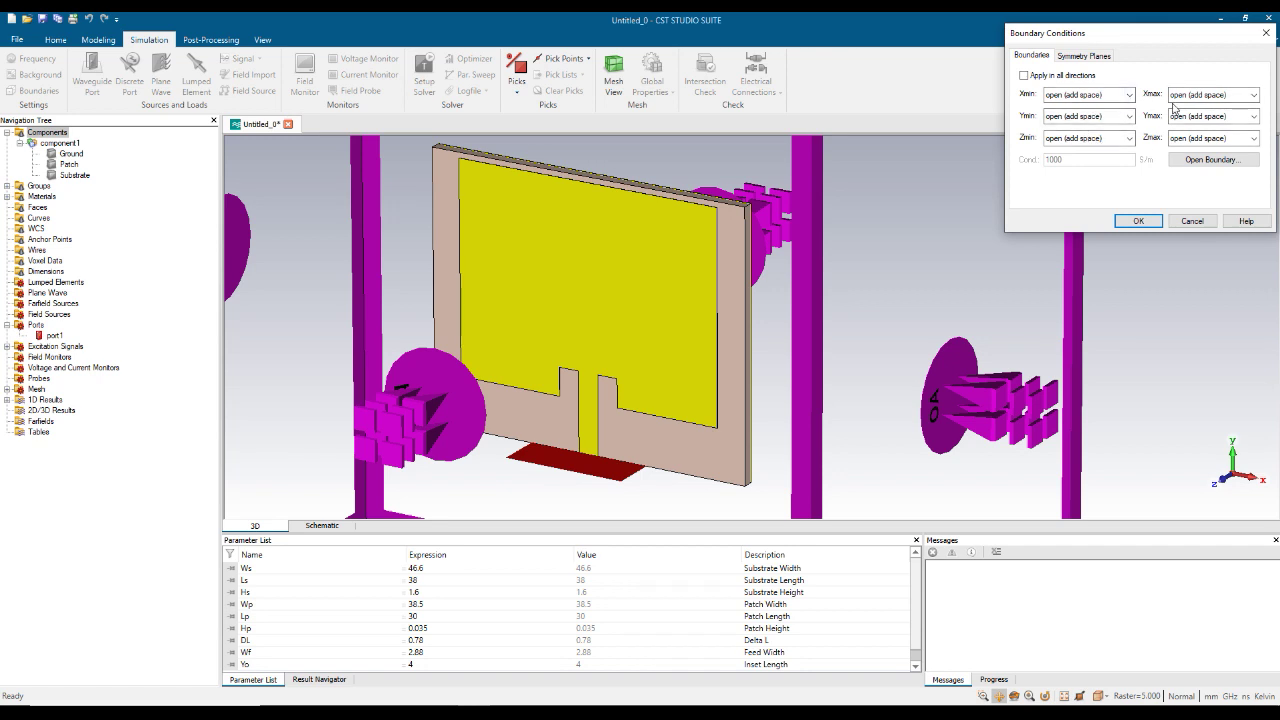
click(1138, 221)
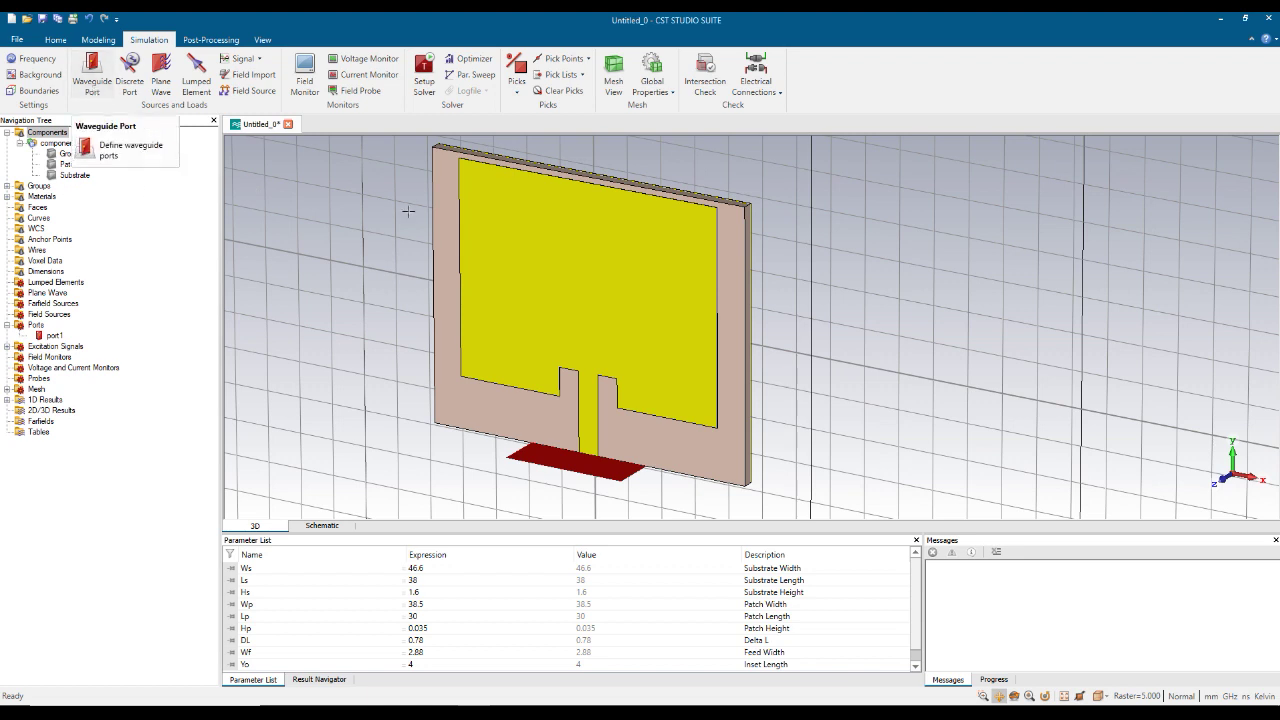
Add E-field monitors at 2.4 GHz and 2.45 GHz
click(305, 78)
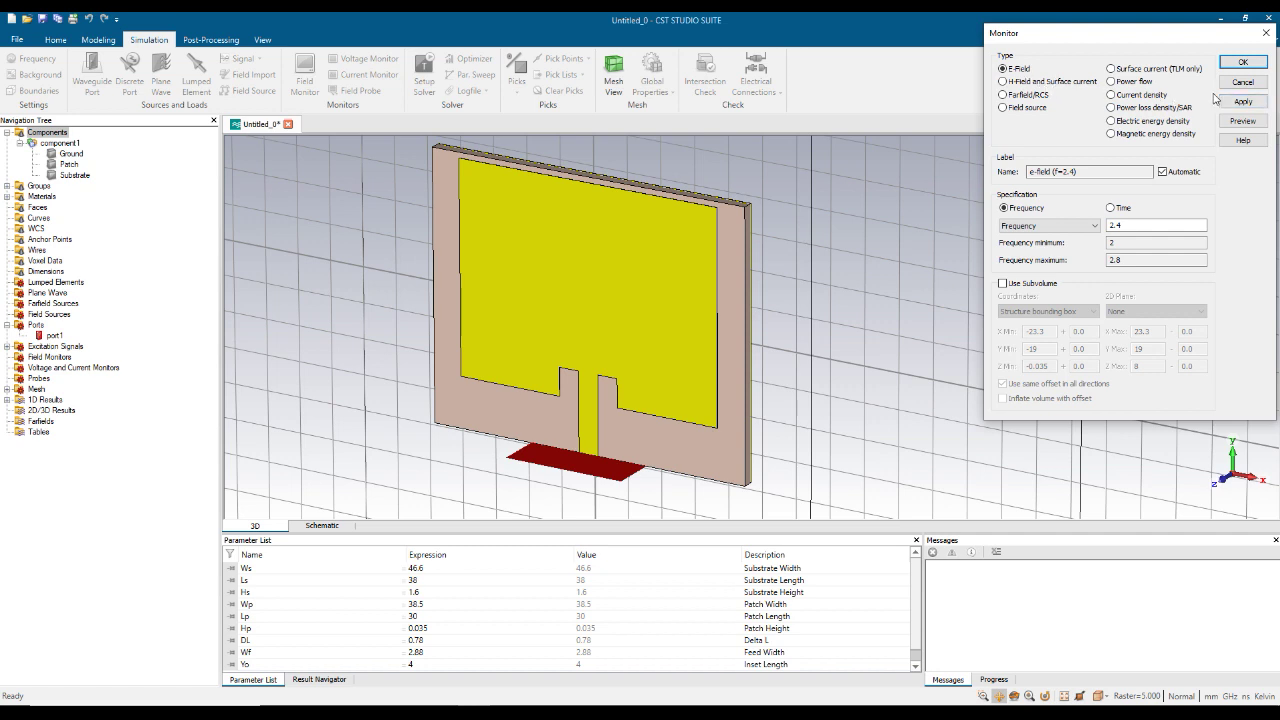
click(1243, 102)
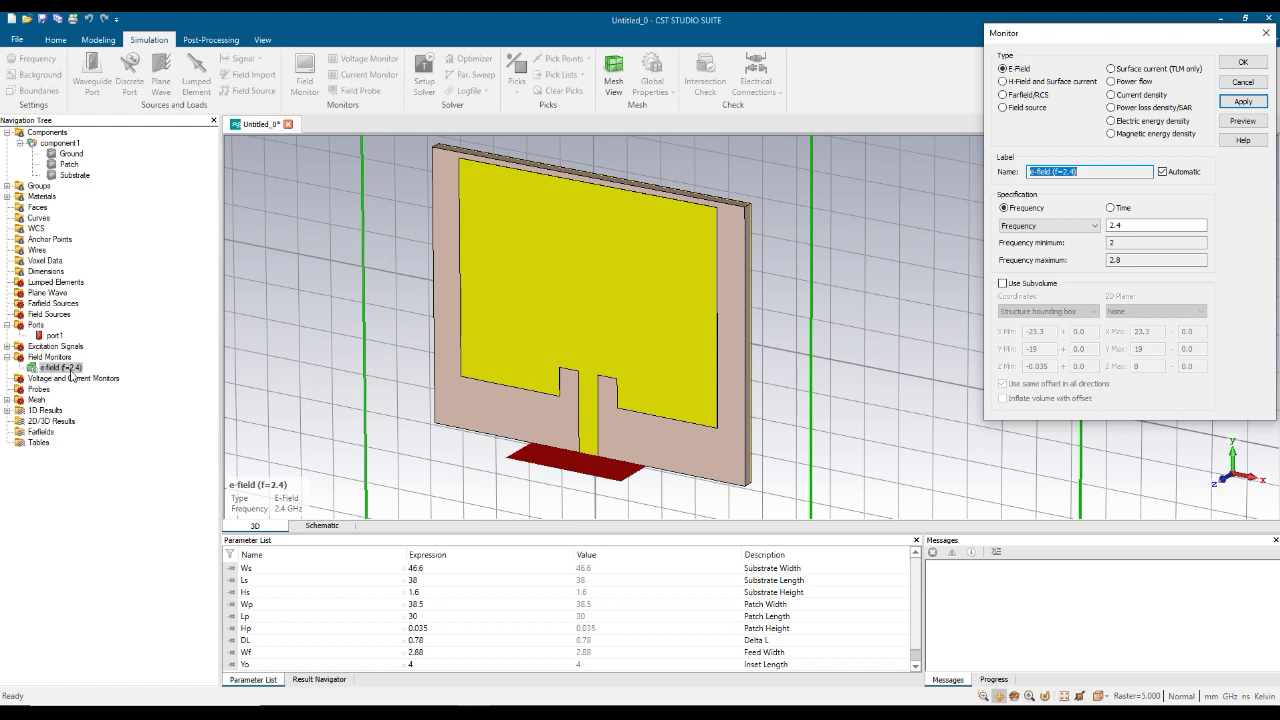
click(1134, 227)
text(5)
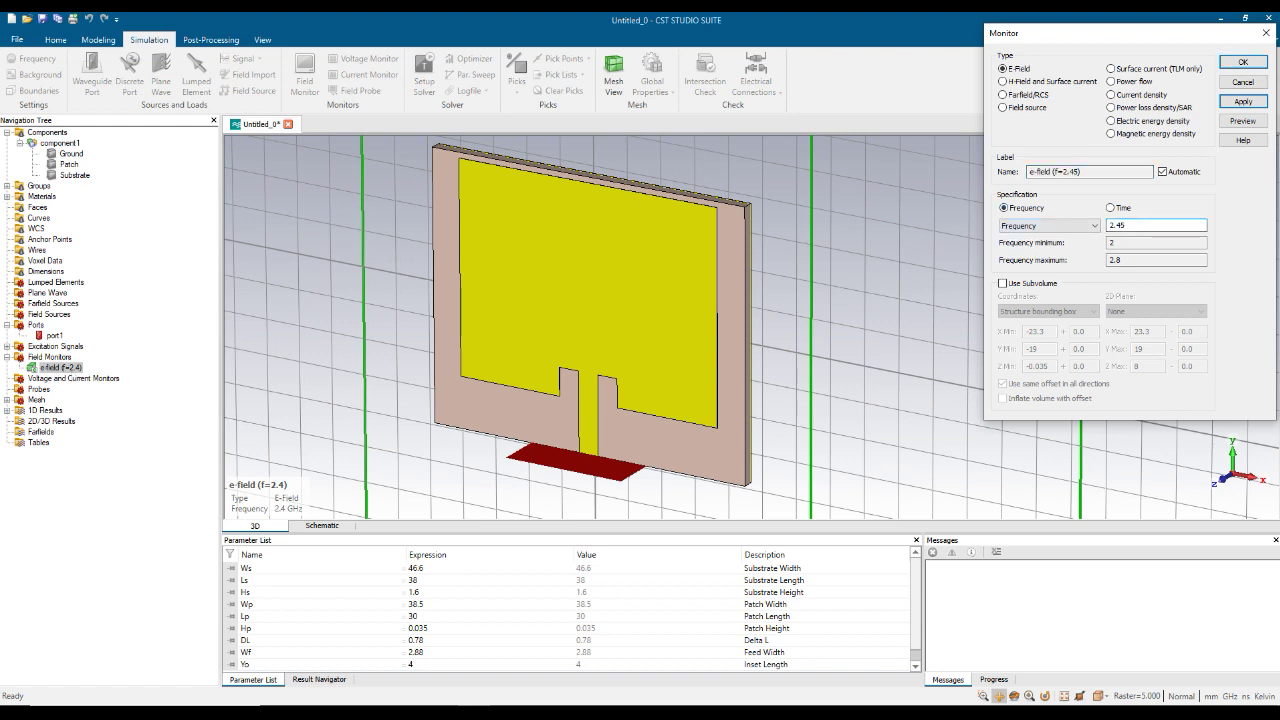
click(1243, 102)
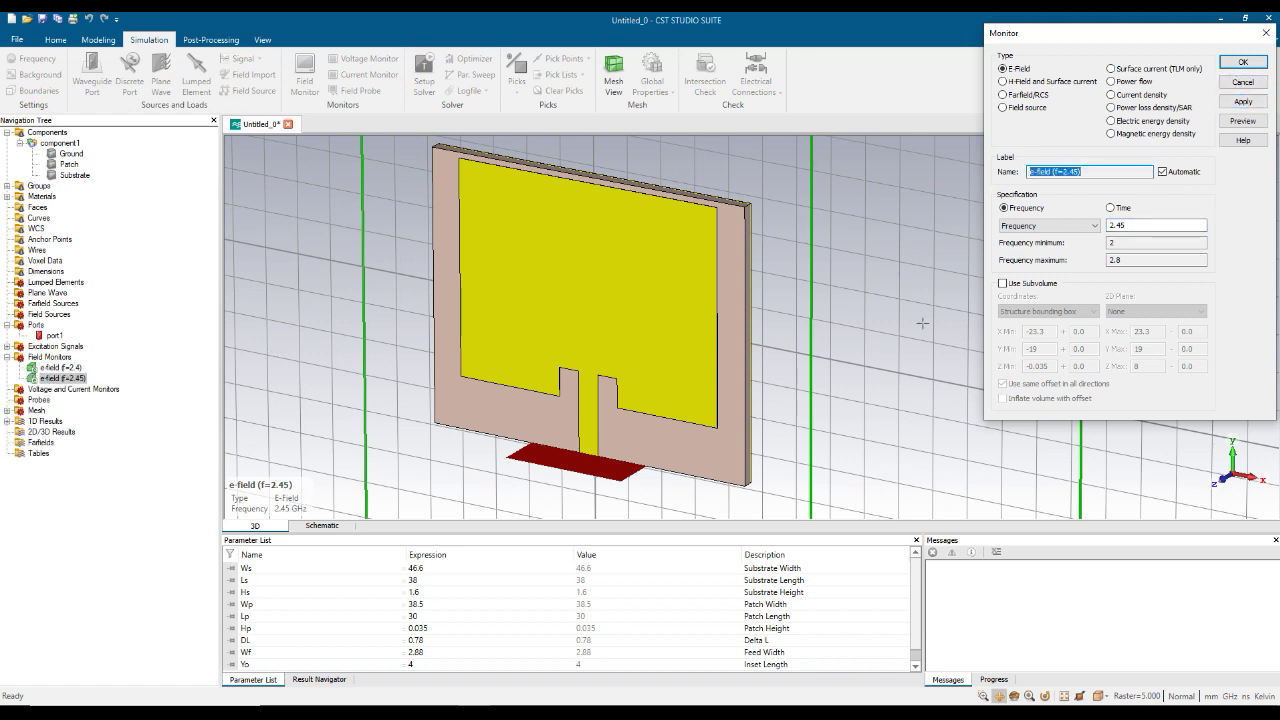
Add H-field, farfield, surface-current and power-flow monitors at 2.45 GHz
click(1004, 83)
click(1243, 102)
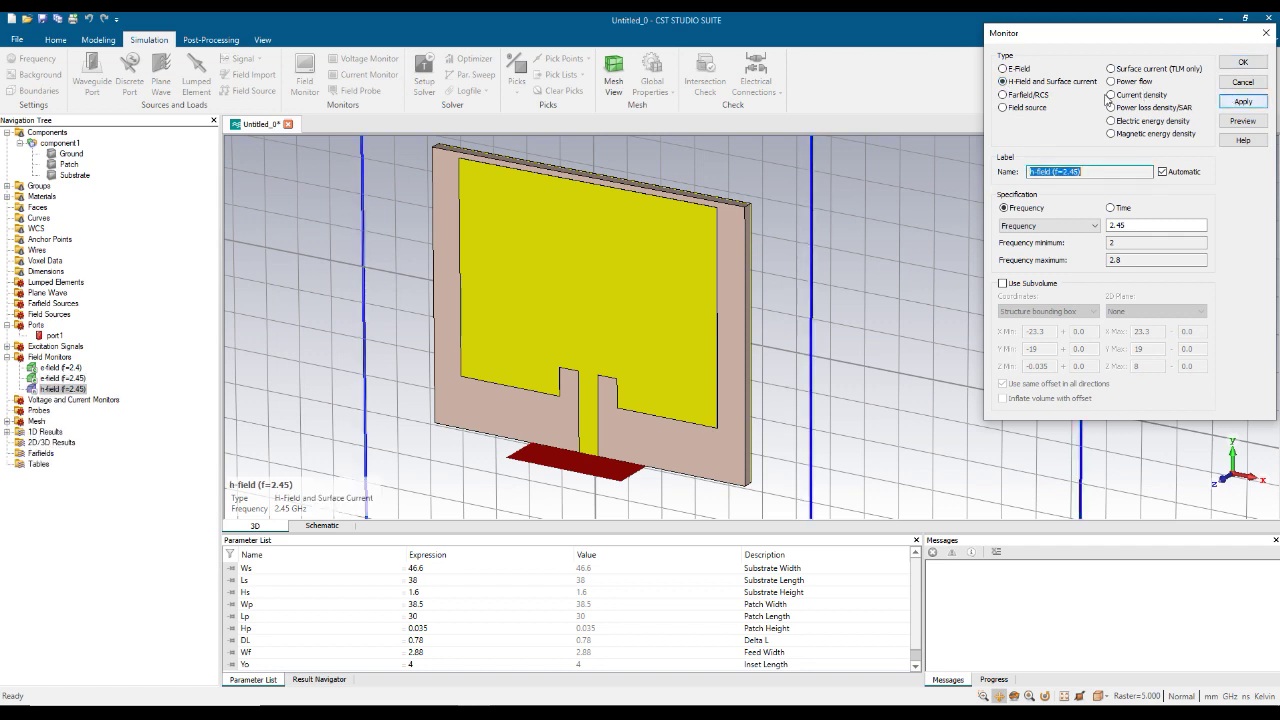
click(1016, 94)
click(1236, 108)
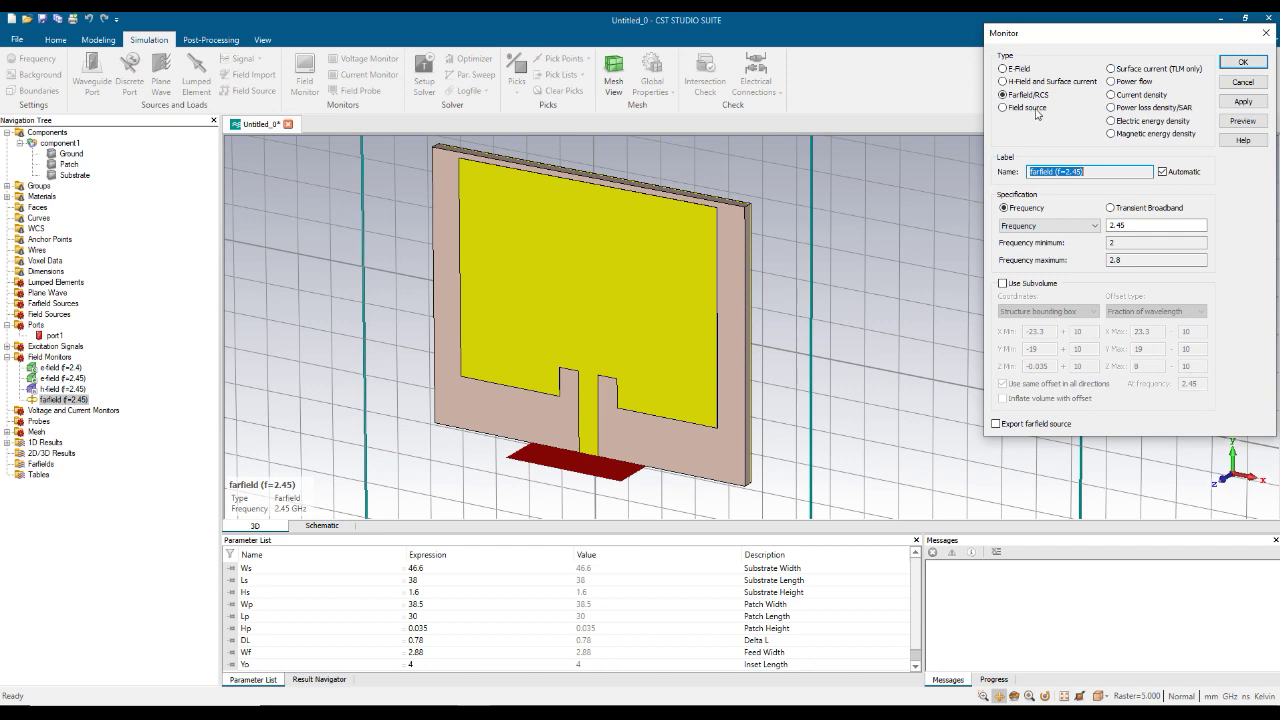
click(1112, 69)
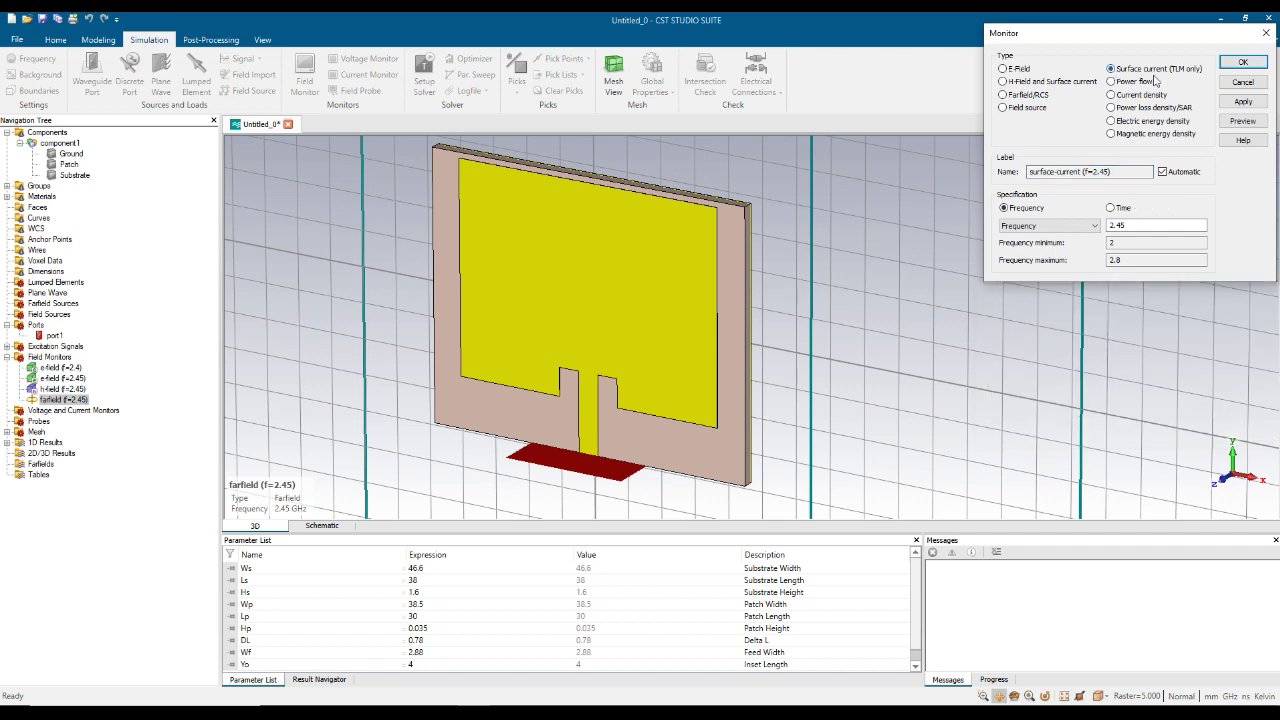
click(1252, 106)
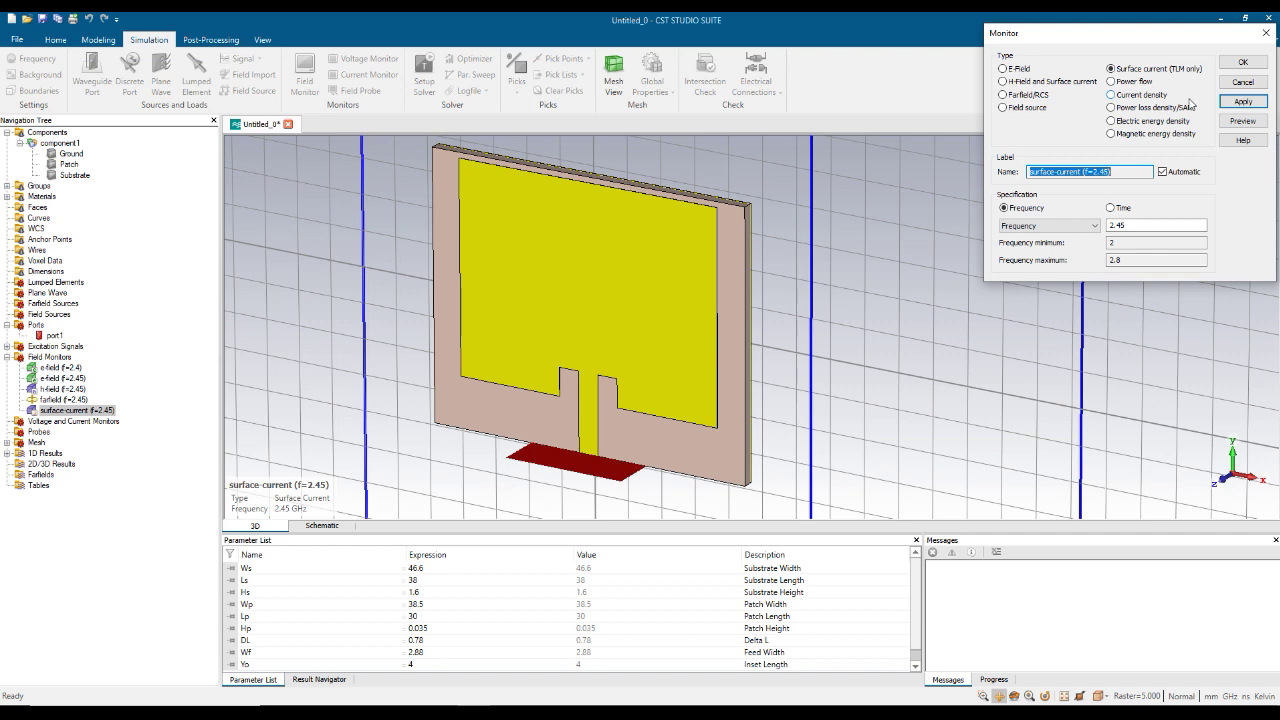
click(1111, 81)
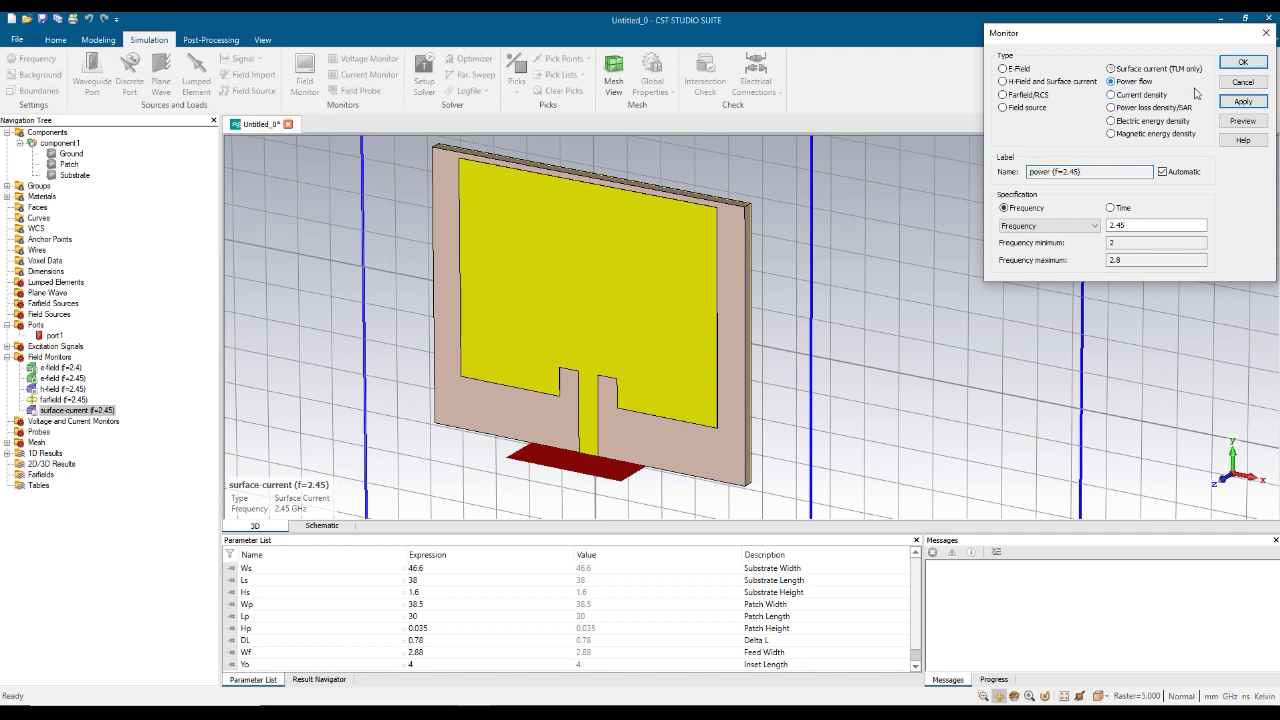
click(1243, 101)
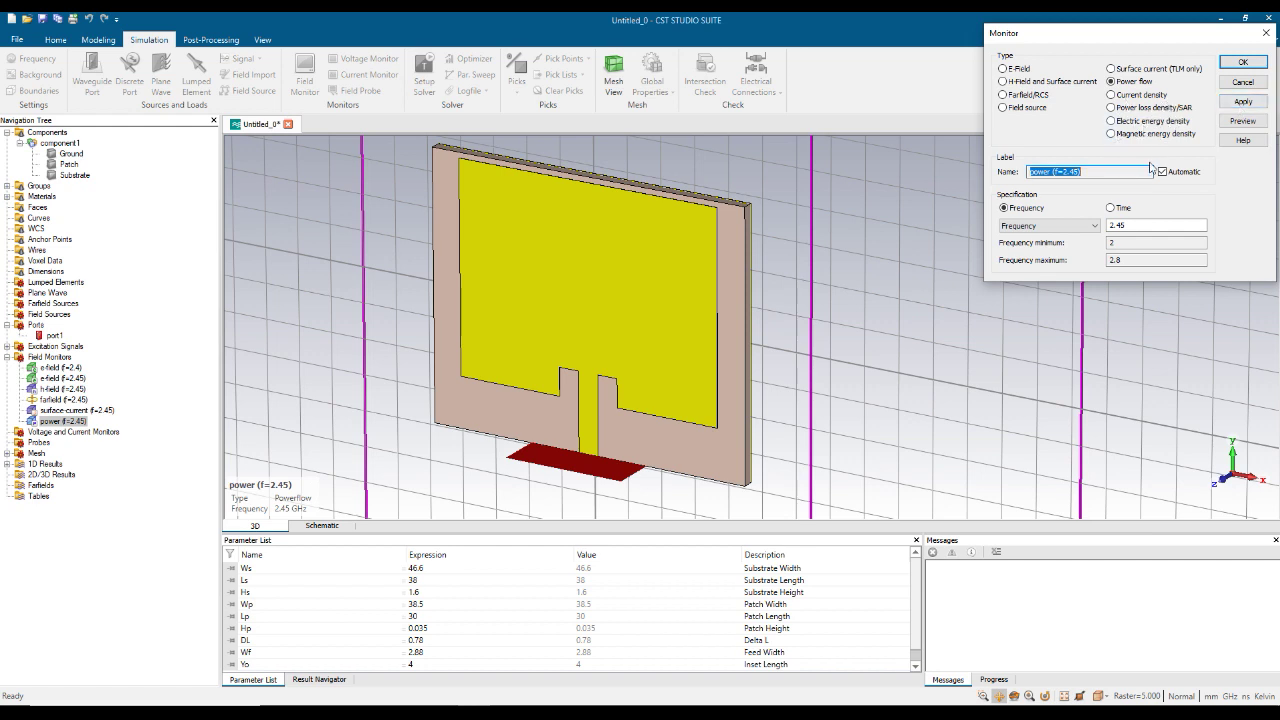
click(1243, 102)
click(1251, 66)
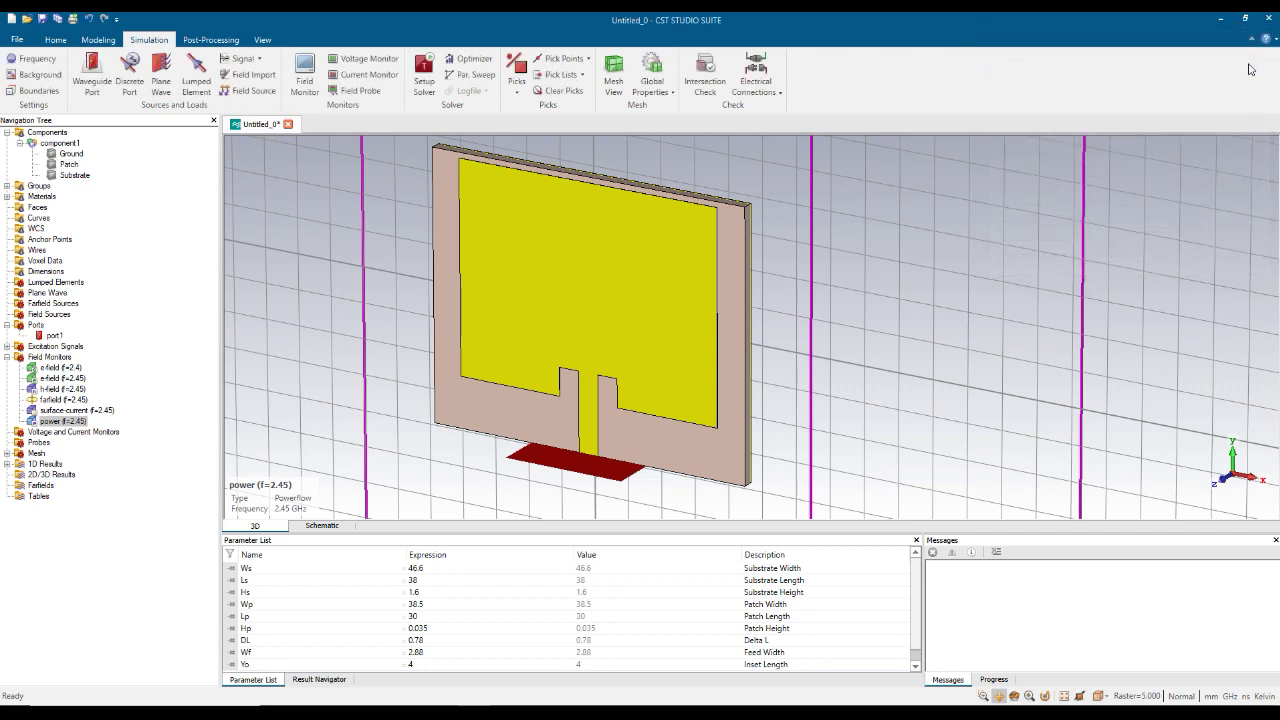
Delete the e-field (f=2.4) monitor and fit the model in view
click(63, 369)
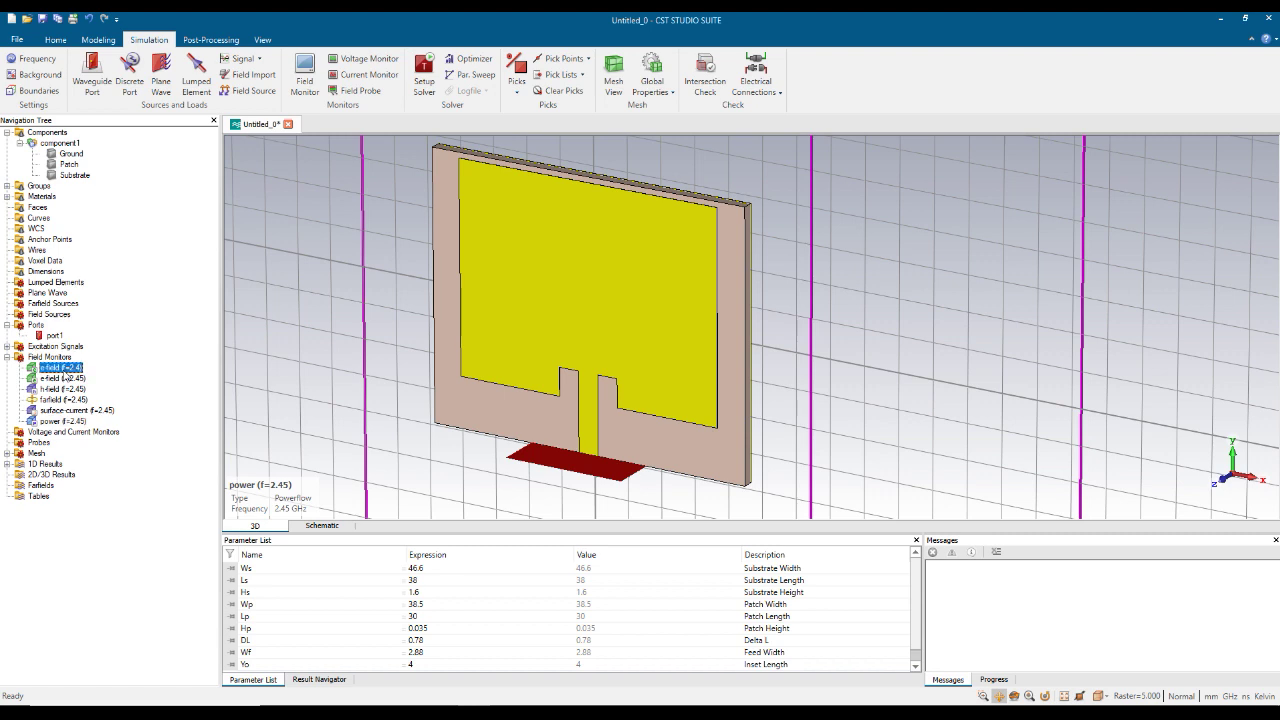
key(Delete)
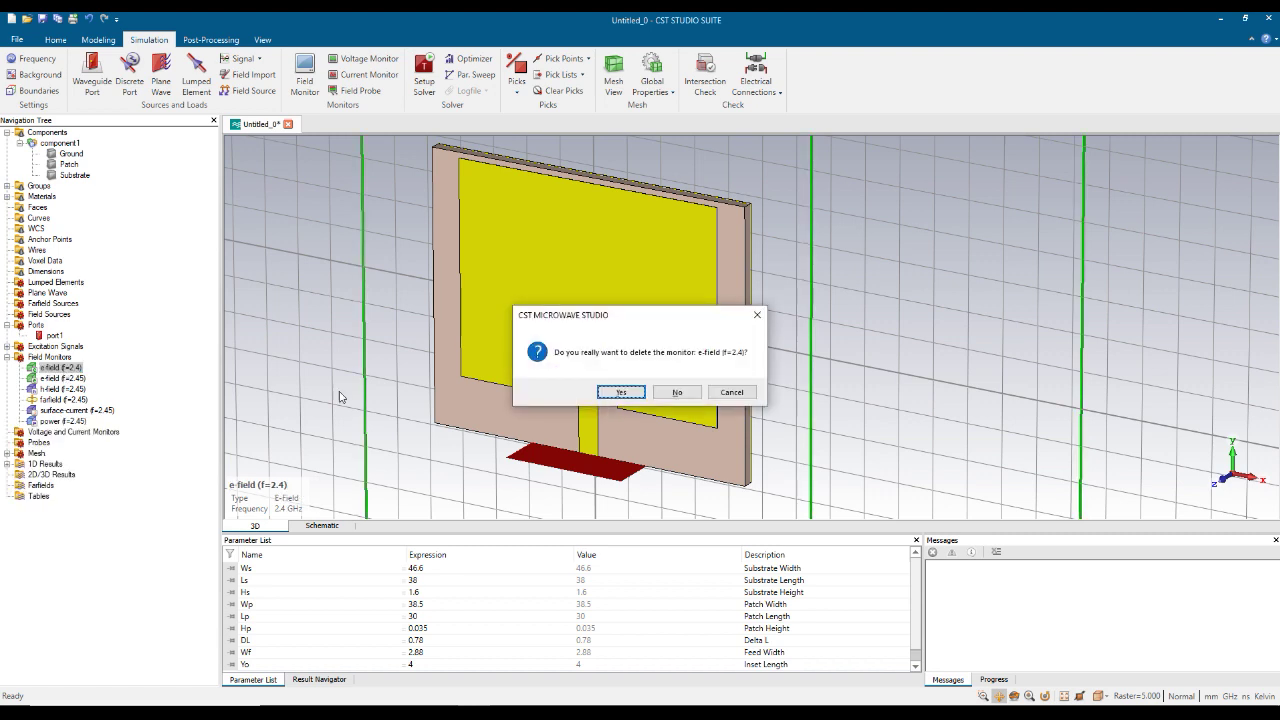
click(621, 388)
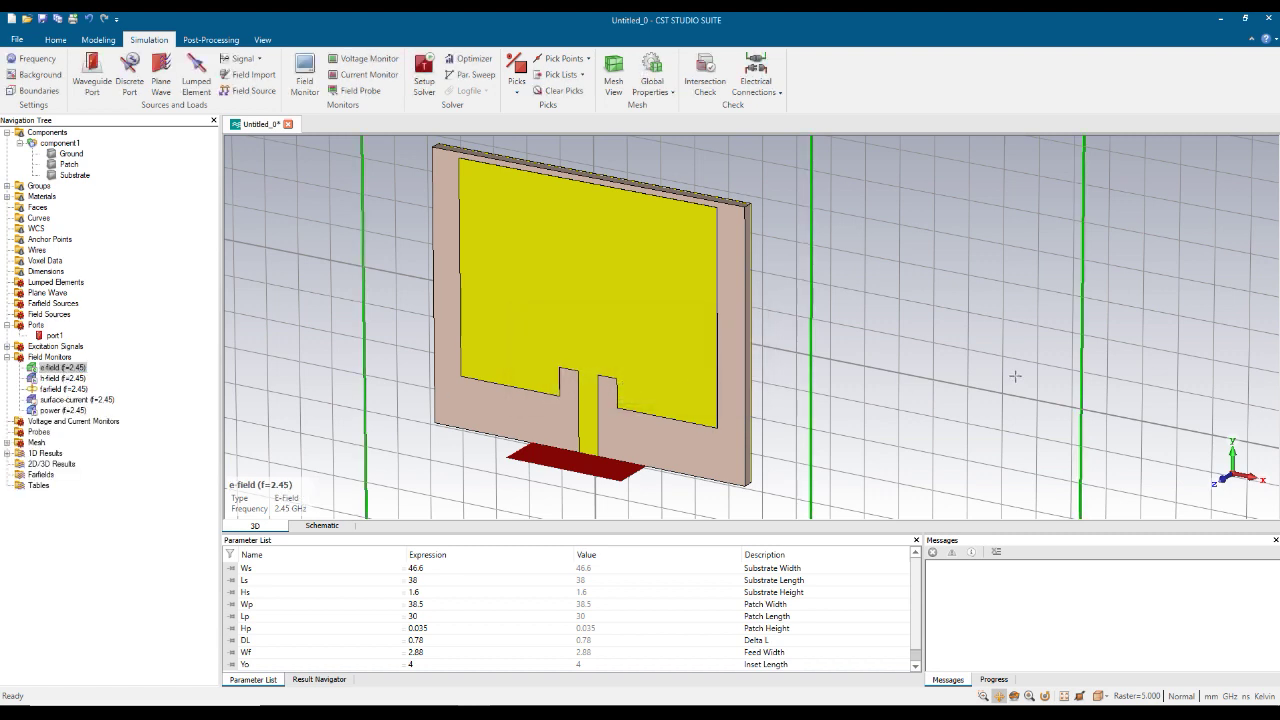
click(1064, 696)
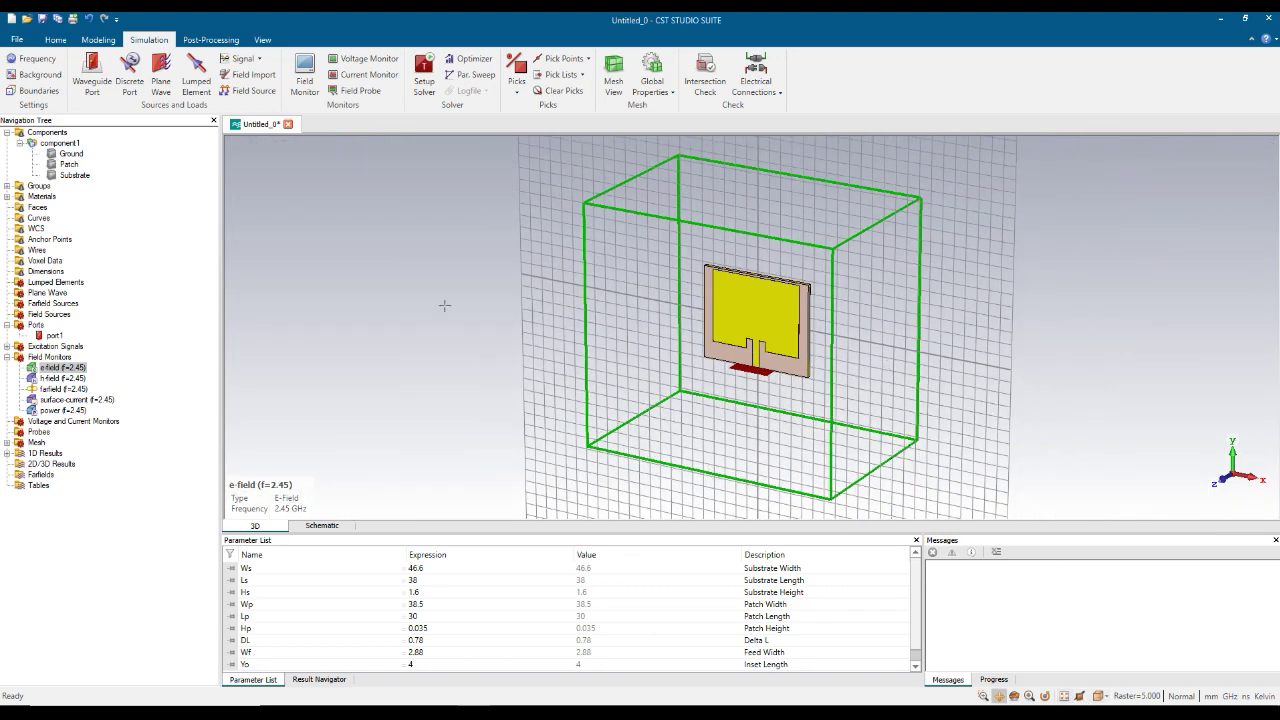
Start the time-domain solver, clearing the message log while watching its progress
click(48, 133)
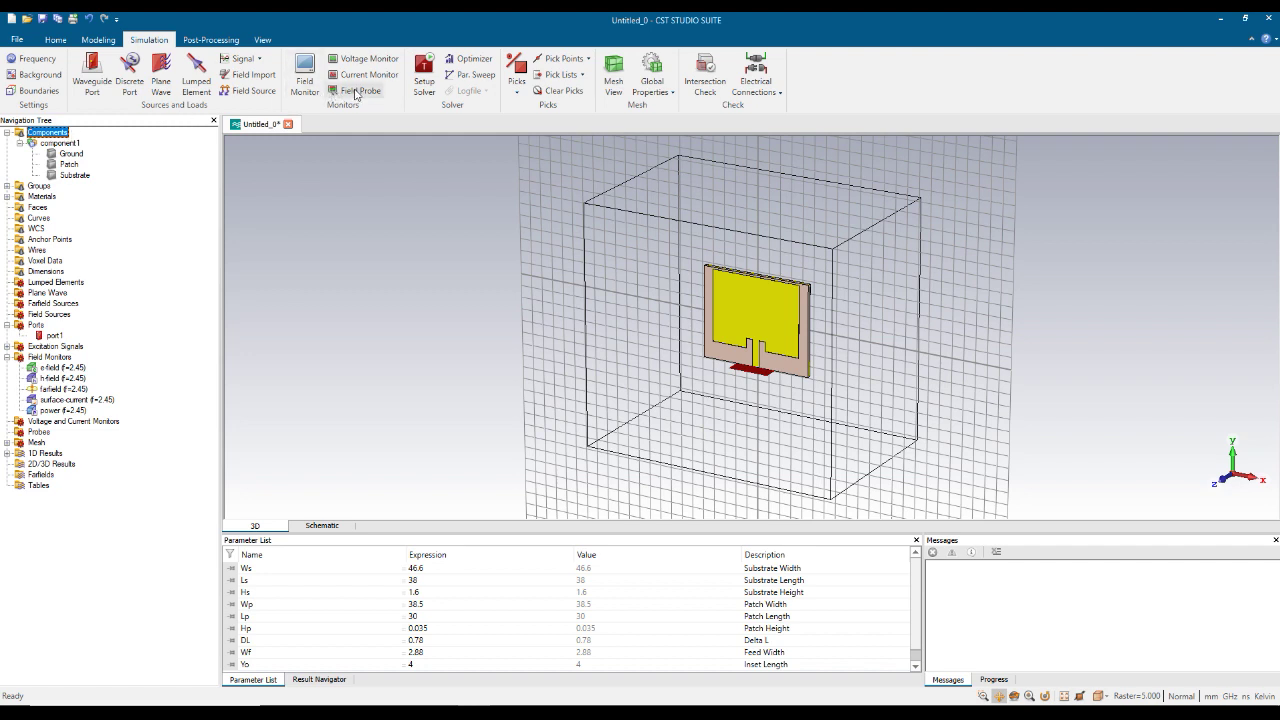
click(426, 72)
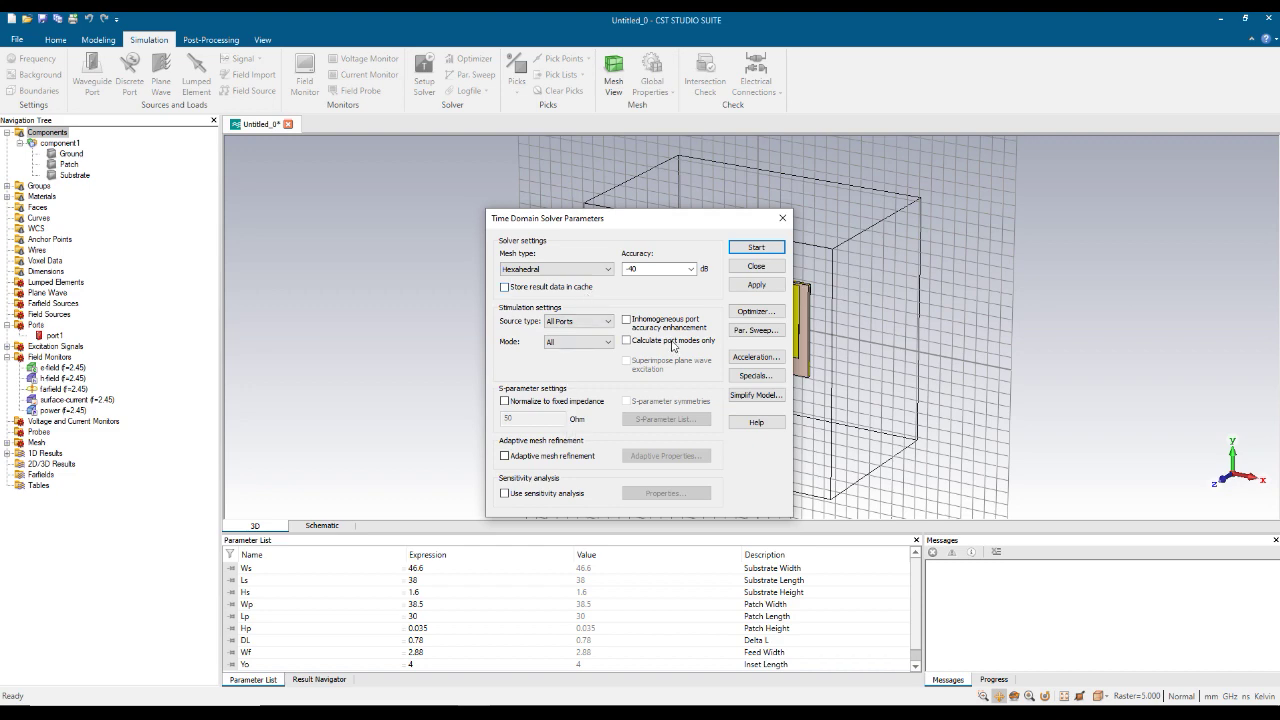
click(752, 248)
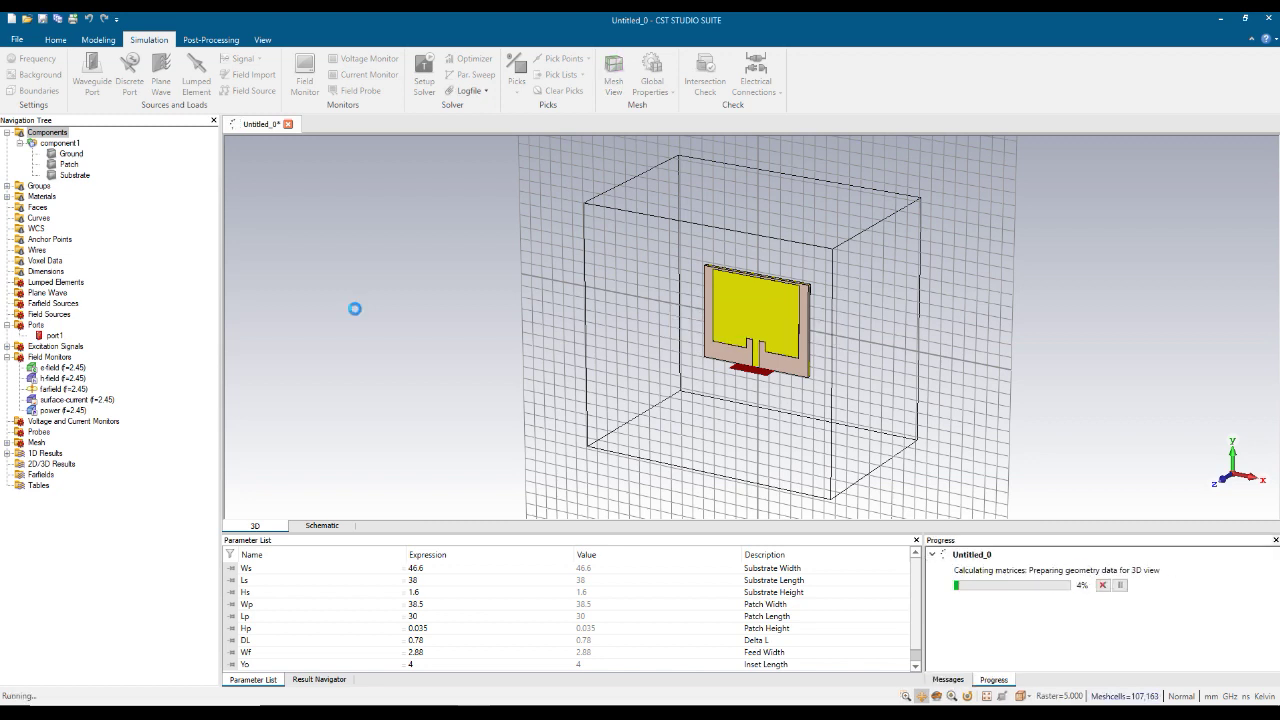
click(946, 681)
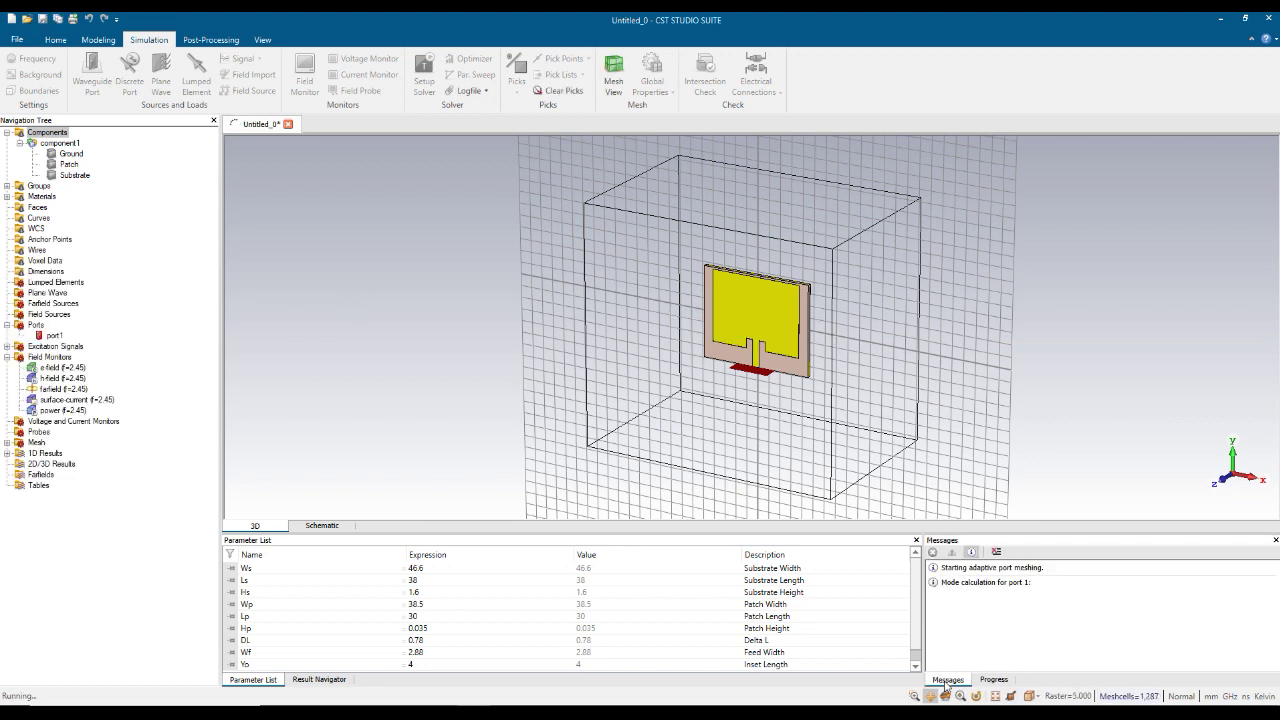
click(994, 552)
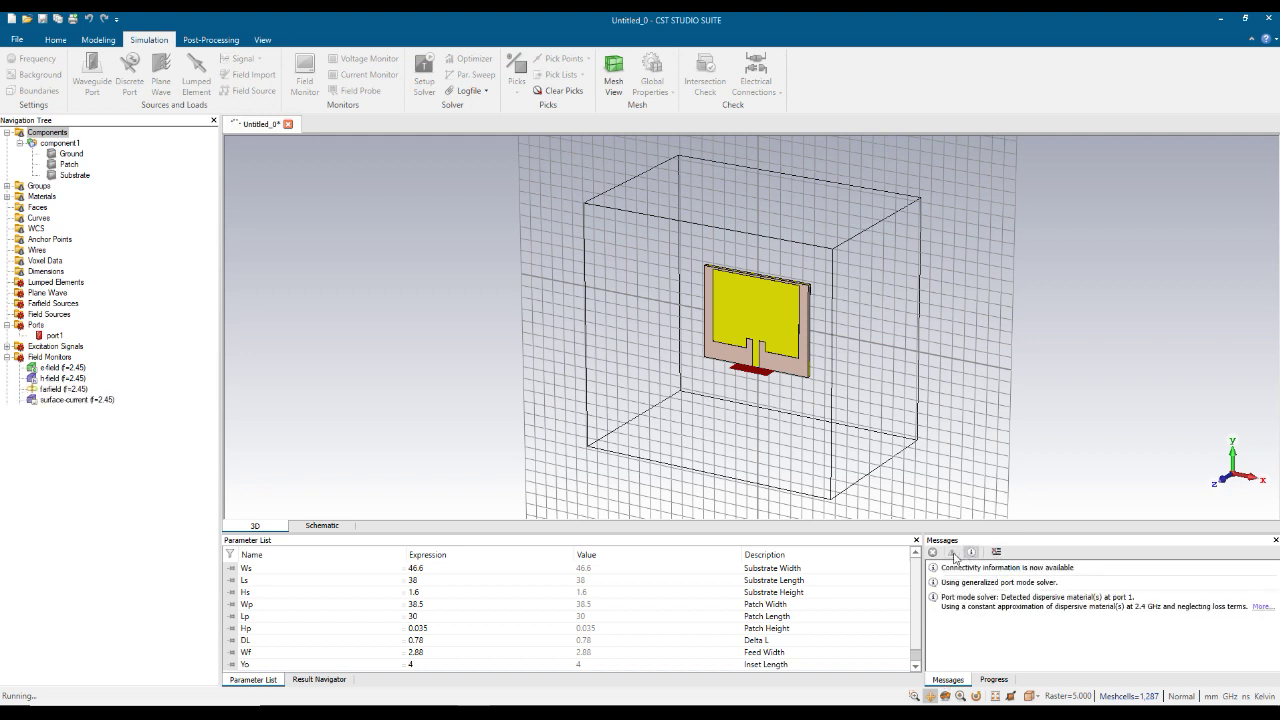
click(995, 680)
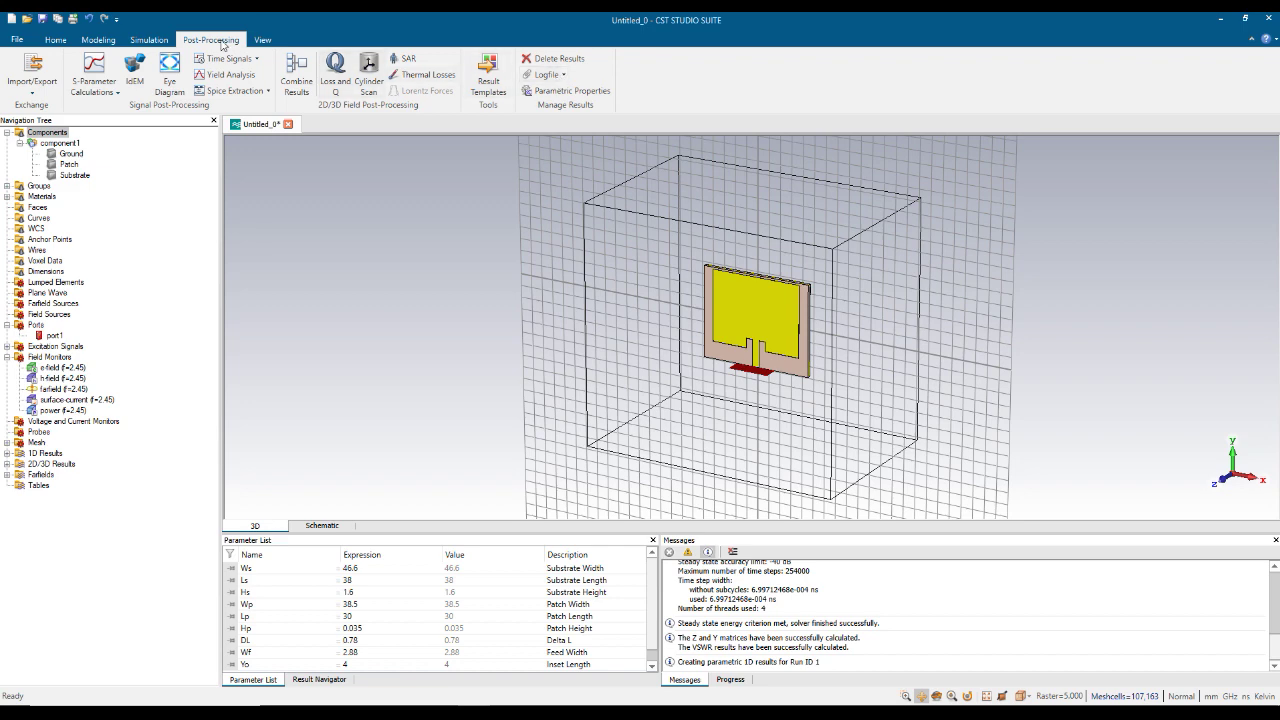
click(553, 78)
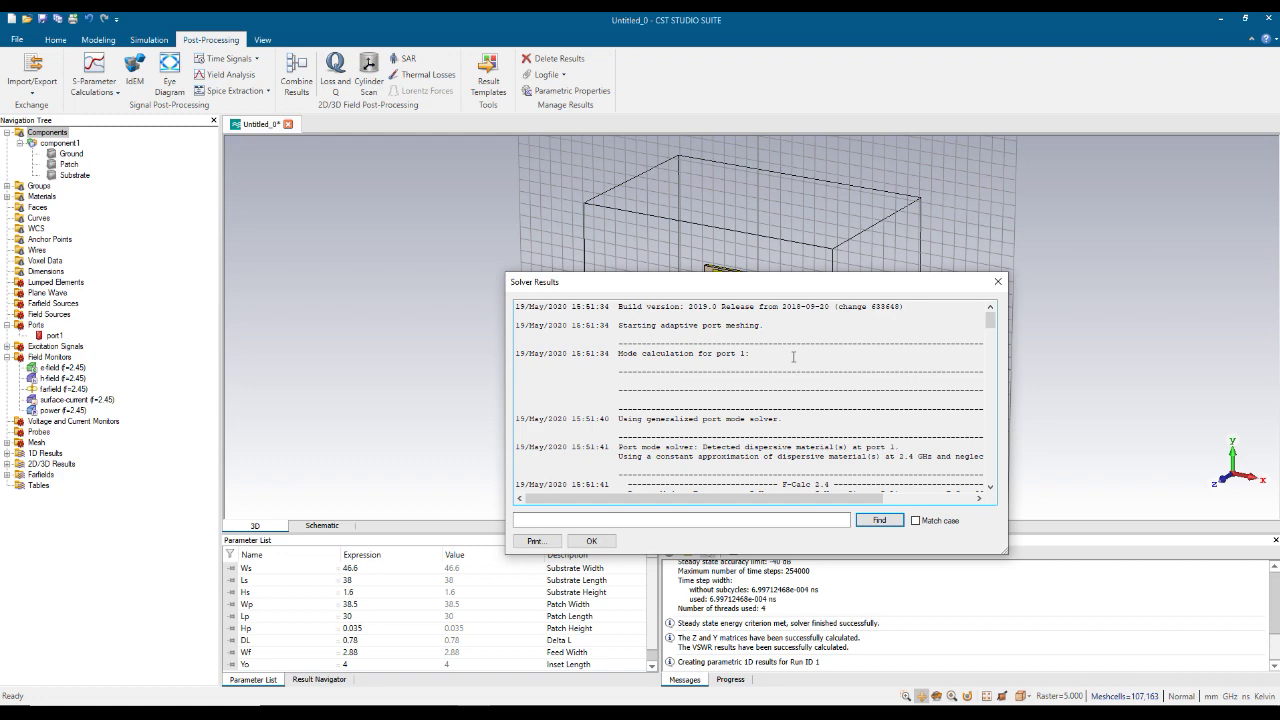
scroll(793, 357, down, 10)
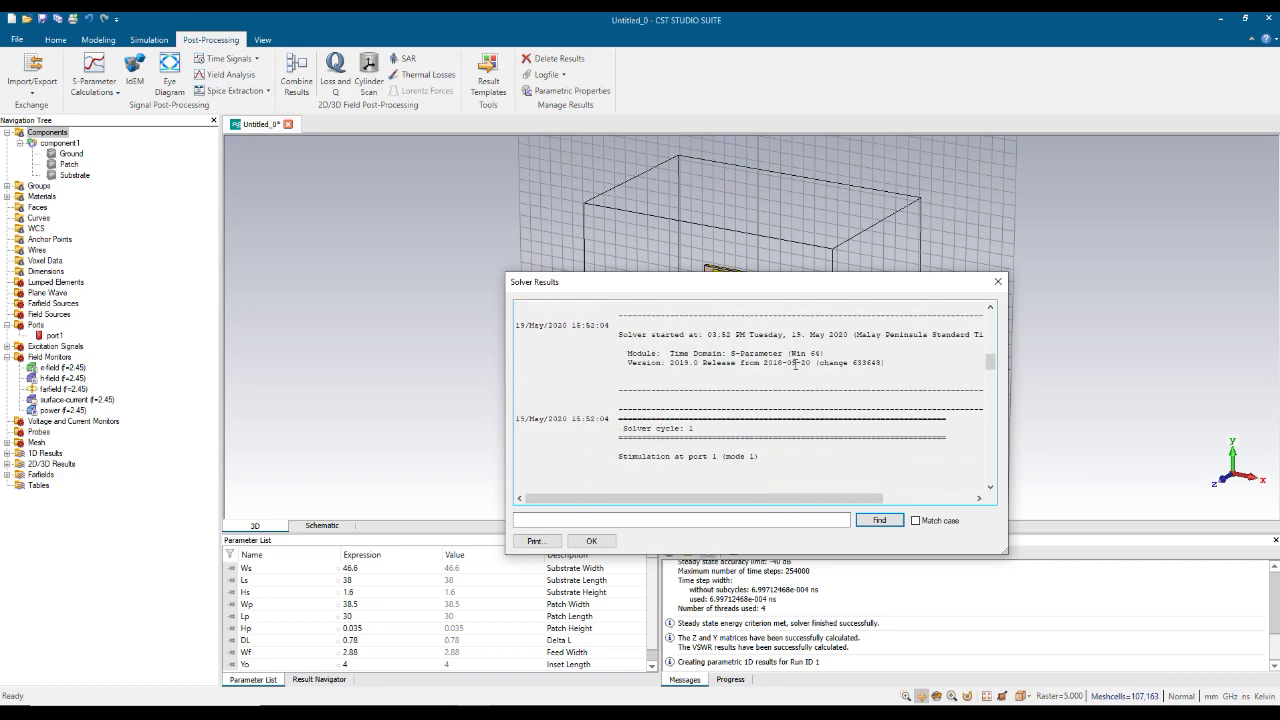
scroll(795, 366, down, 10)
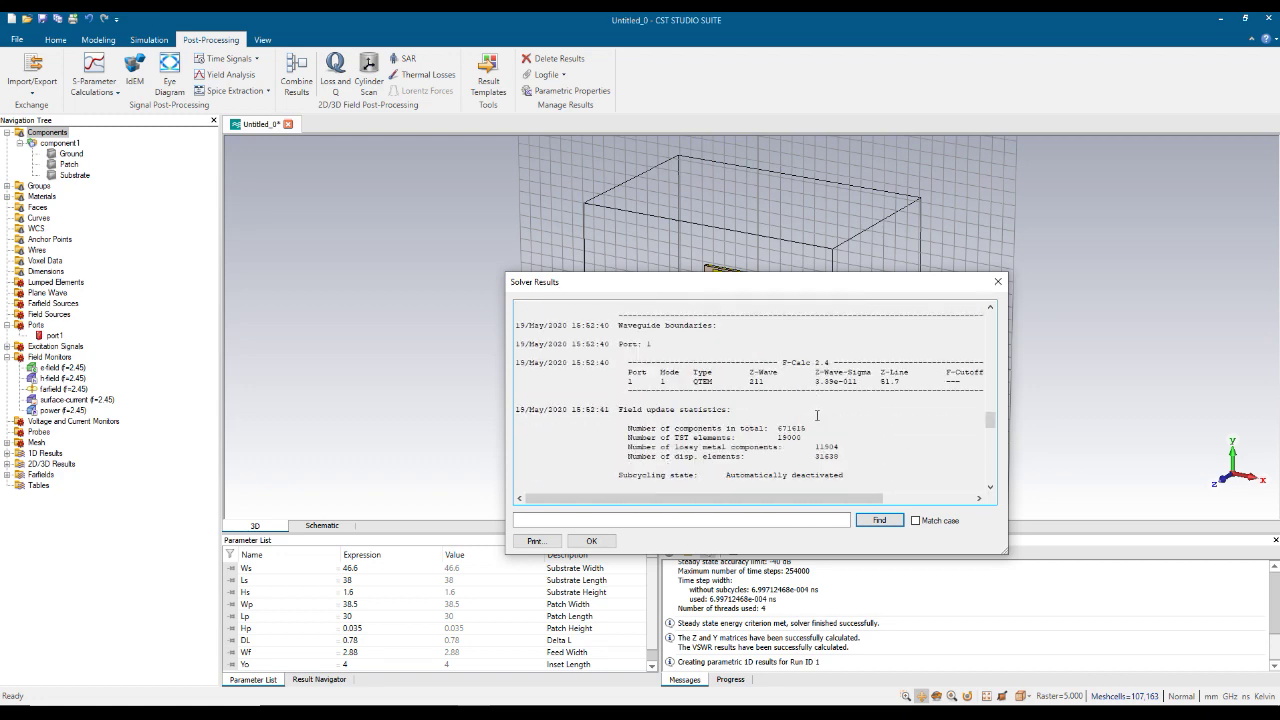
scroll(817, 419, down, 6)
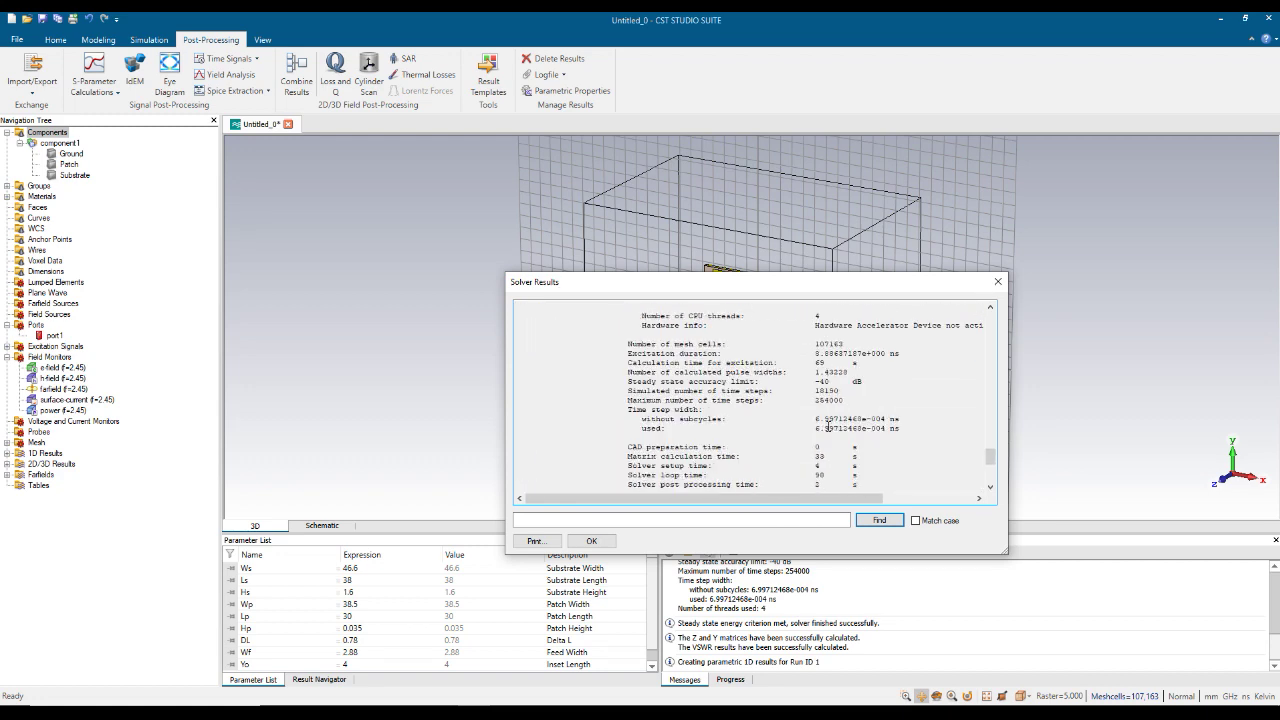
click(990, 487)
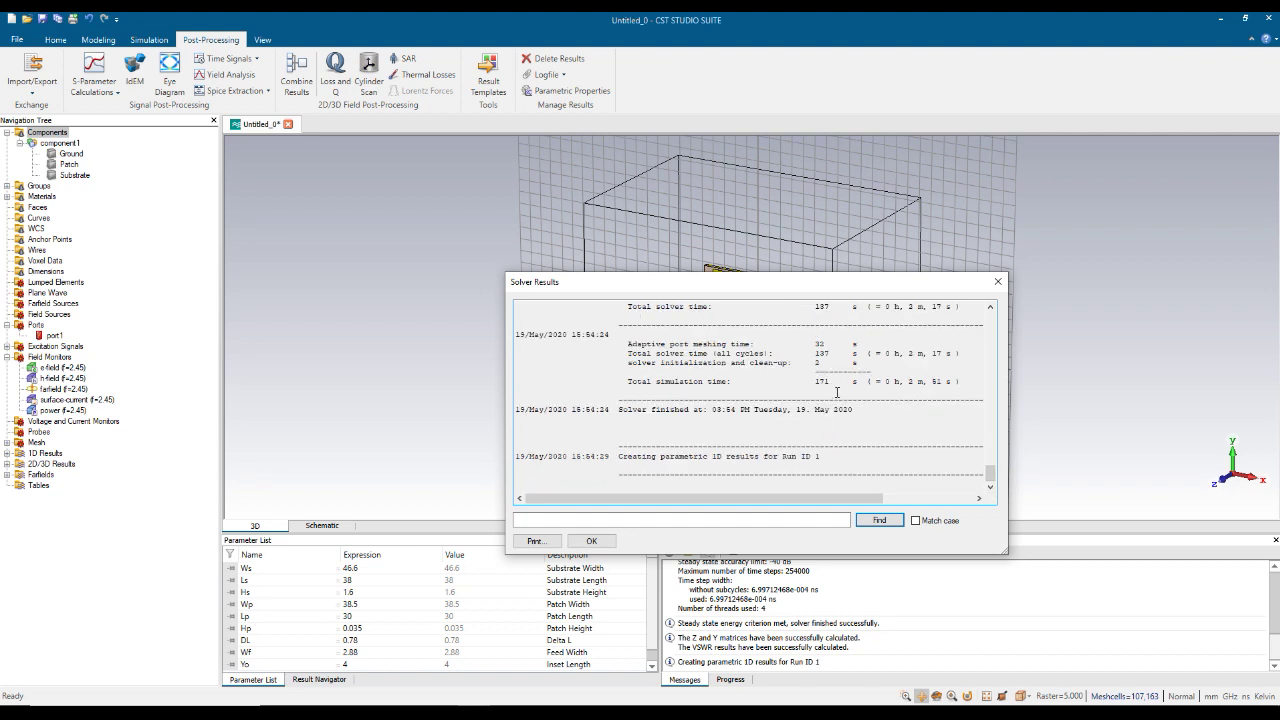
click(993, 285)
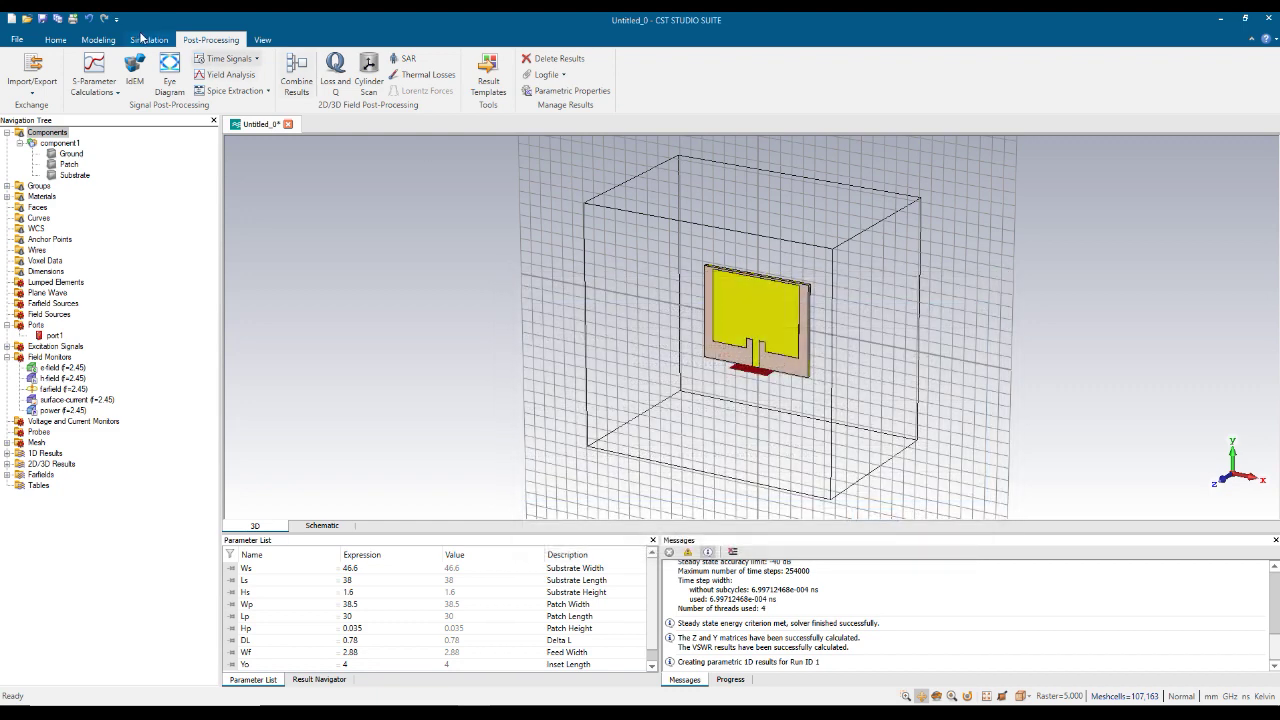
click(54, 40)
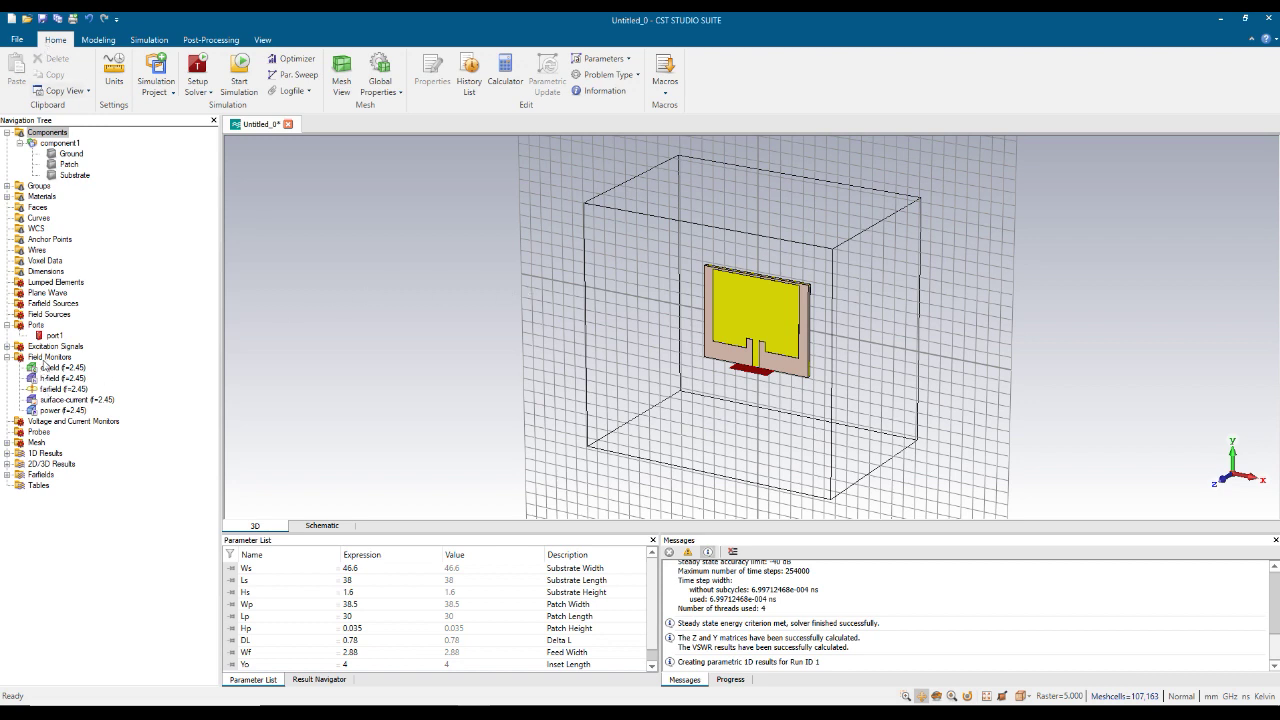
Open the S1,1 reflection plot under 1D Results > S-Parameters
click(7, 453)
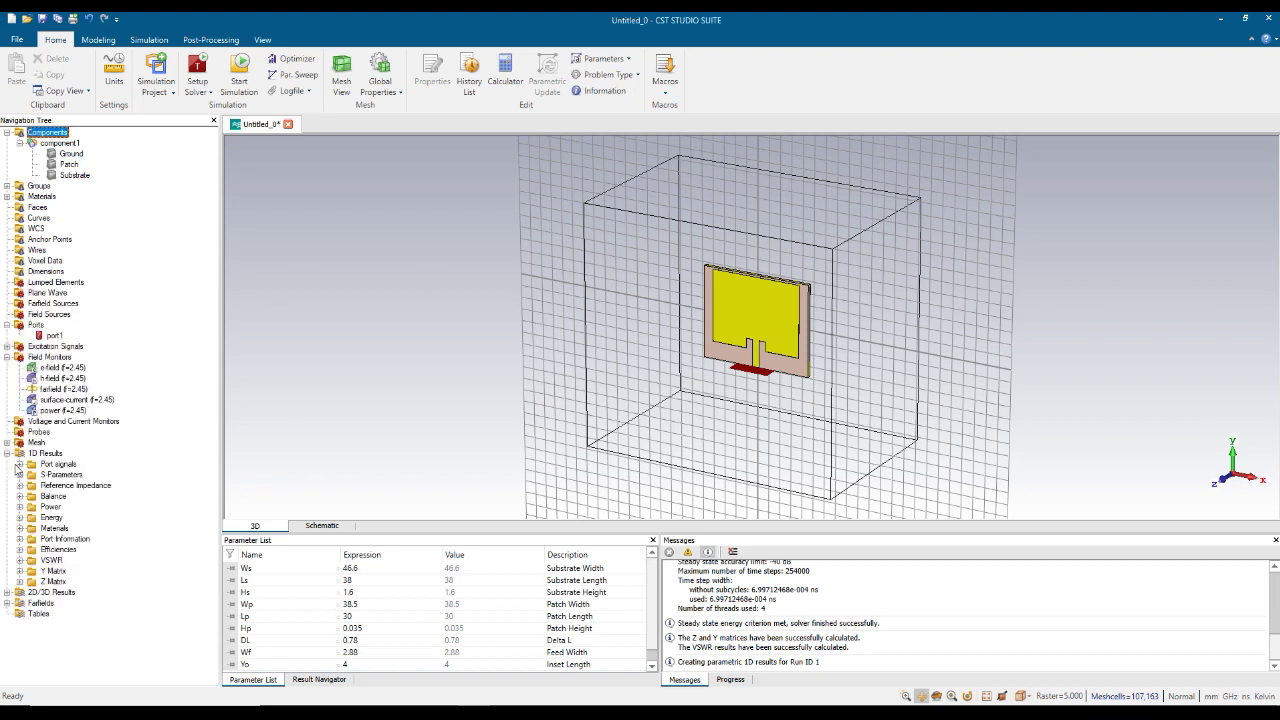
click(19, 474)
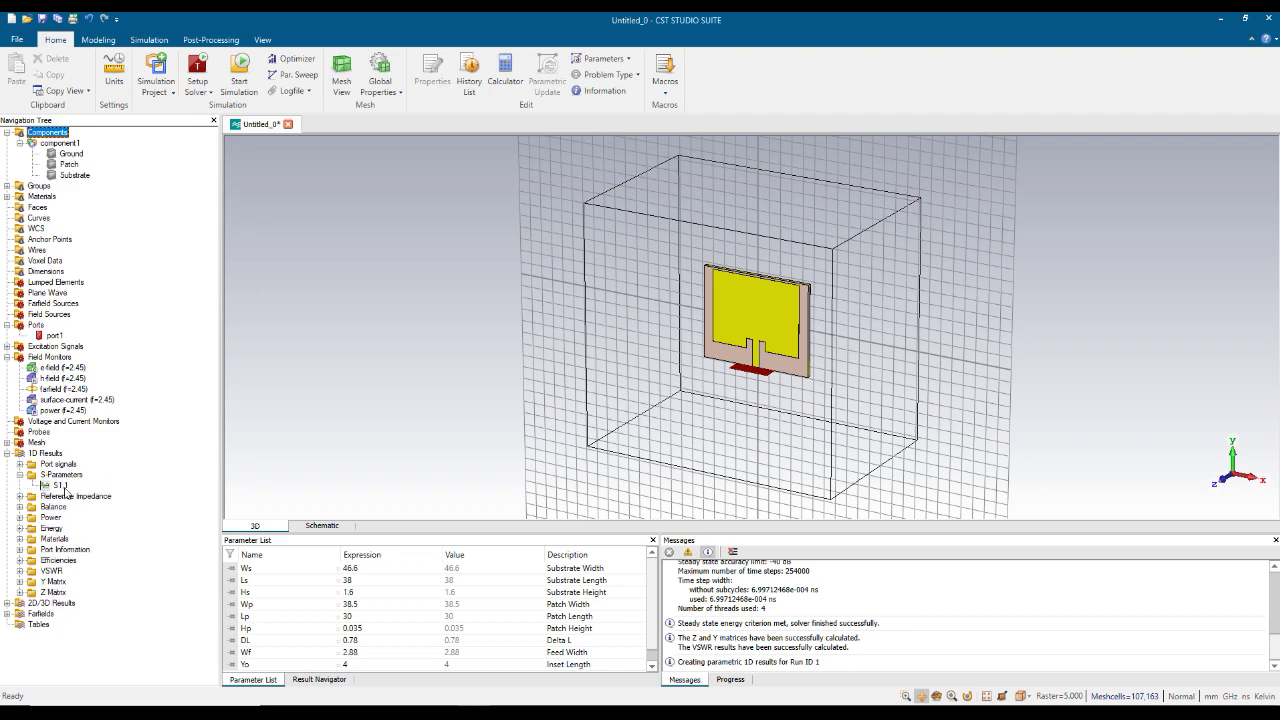
click(62, 486)
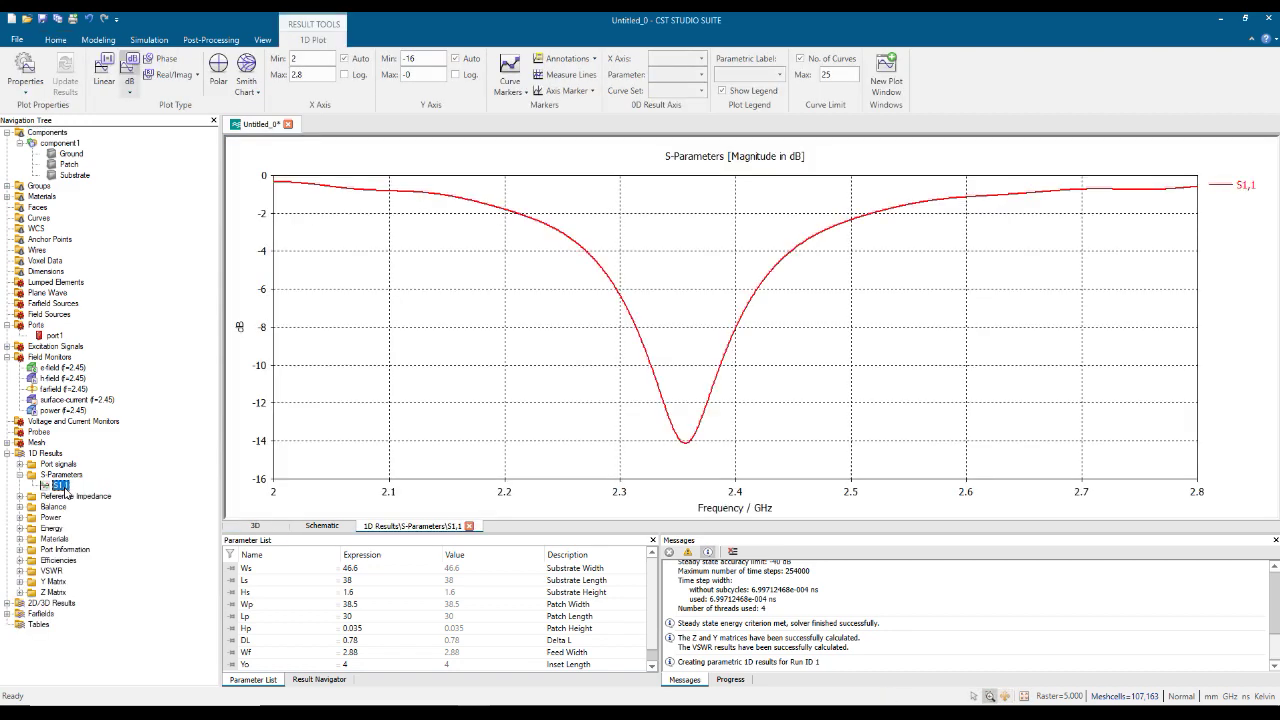
right_click(723, 240)
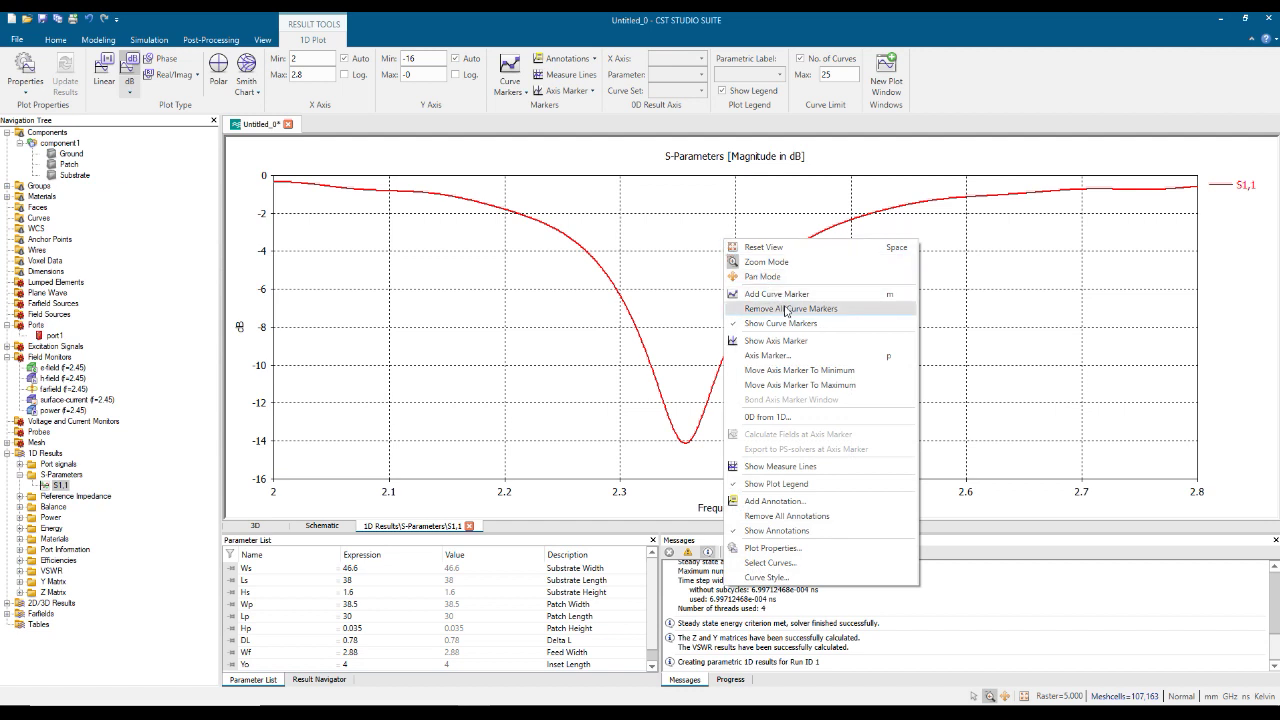
click(692, 320)
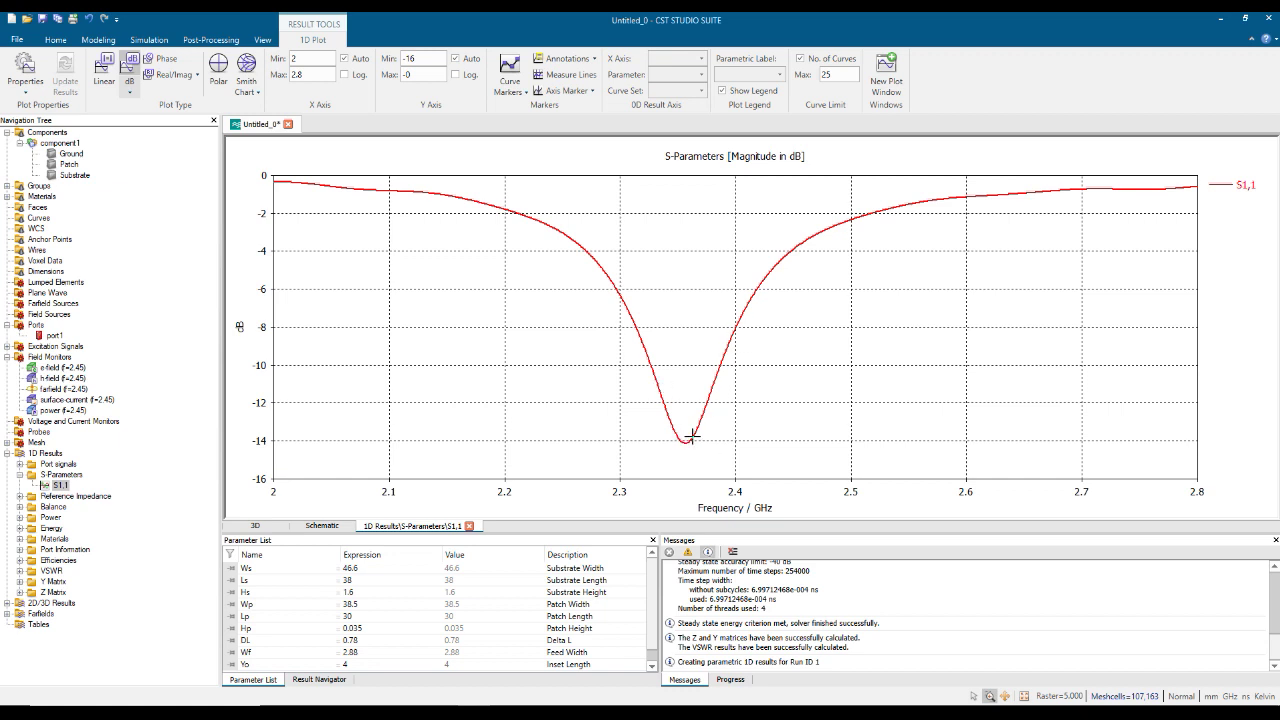
right_click(802, 296)
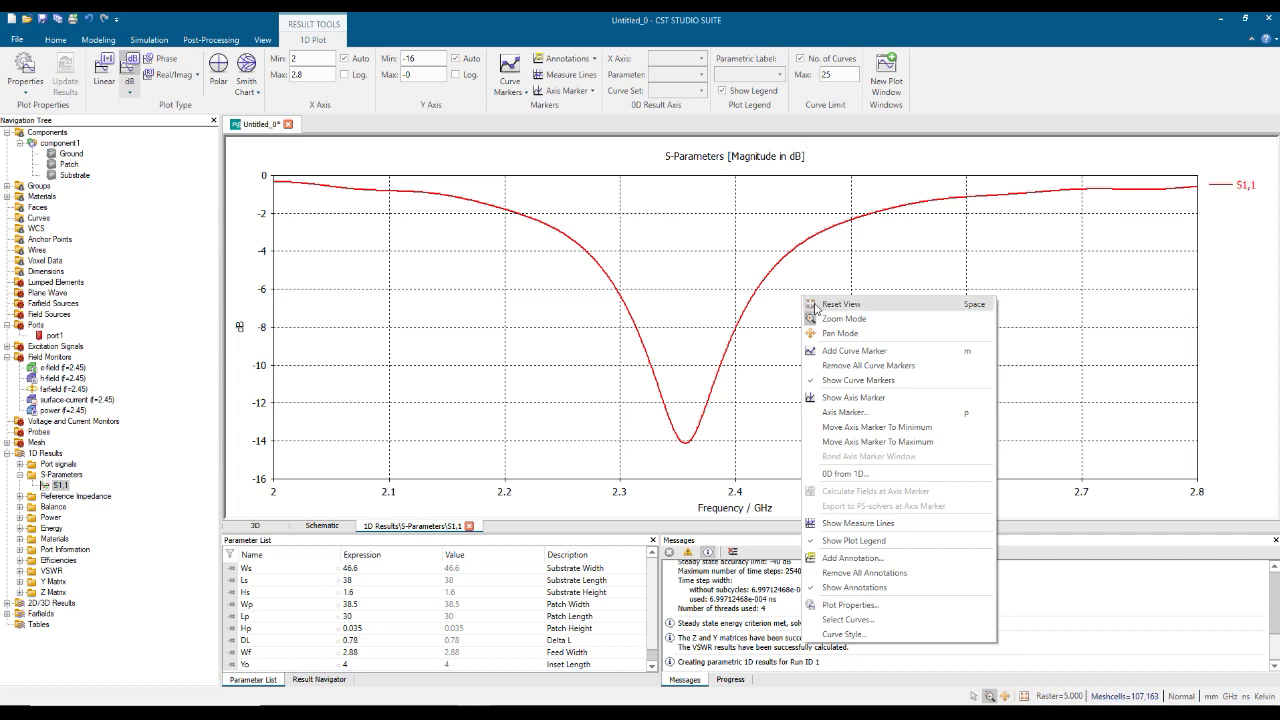
click(753, 325)
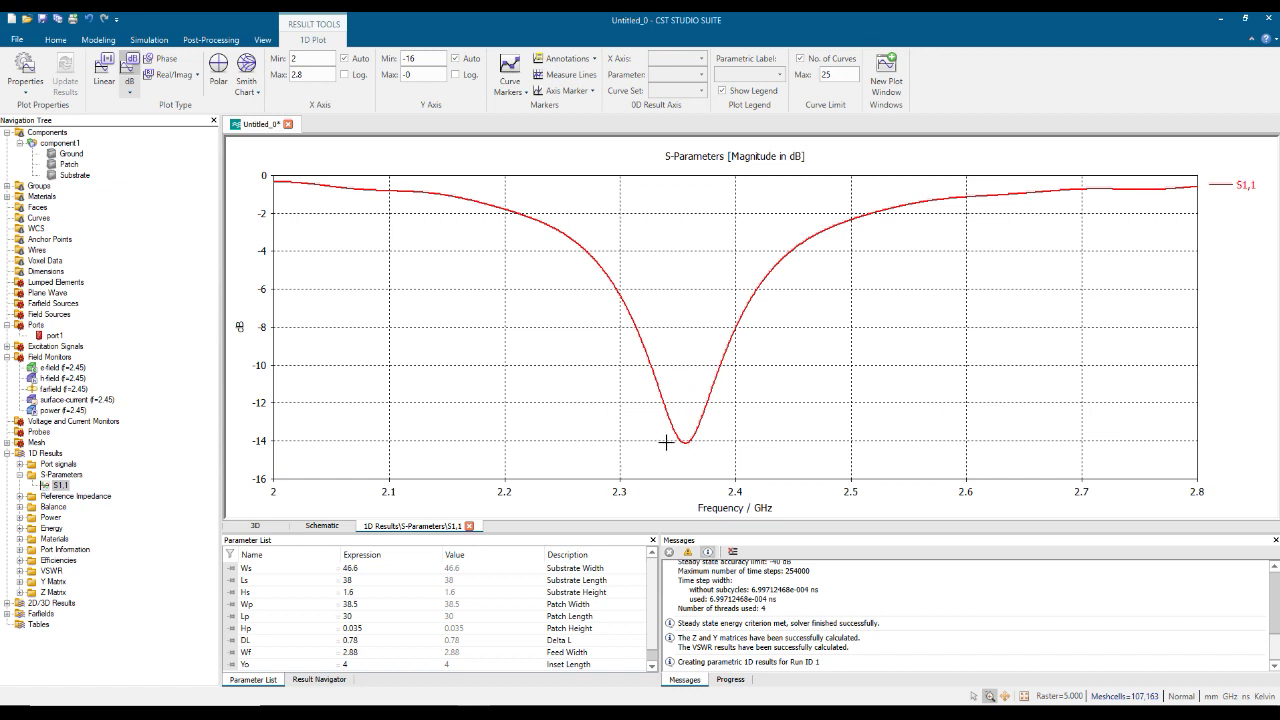
Place a marker at the S1,1 minimum, -14.12 dB at 2.3568 GHz, and expand Reference Impedance
right_click(775, 312)
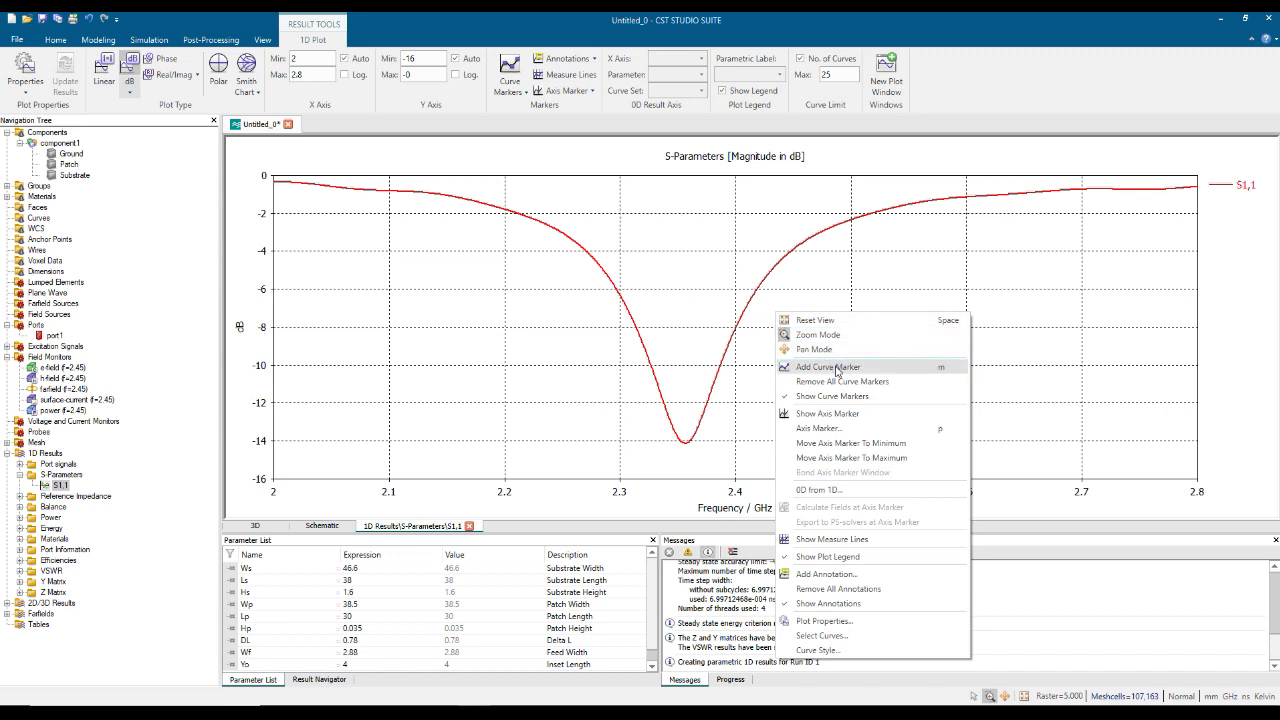
click(850, 443)
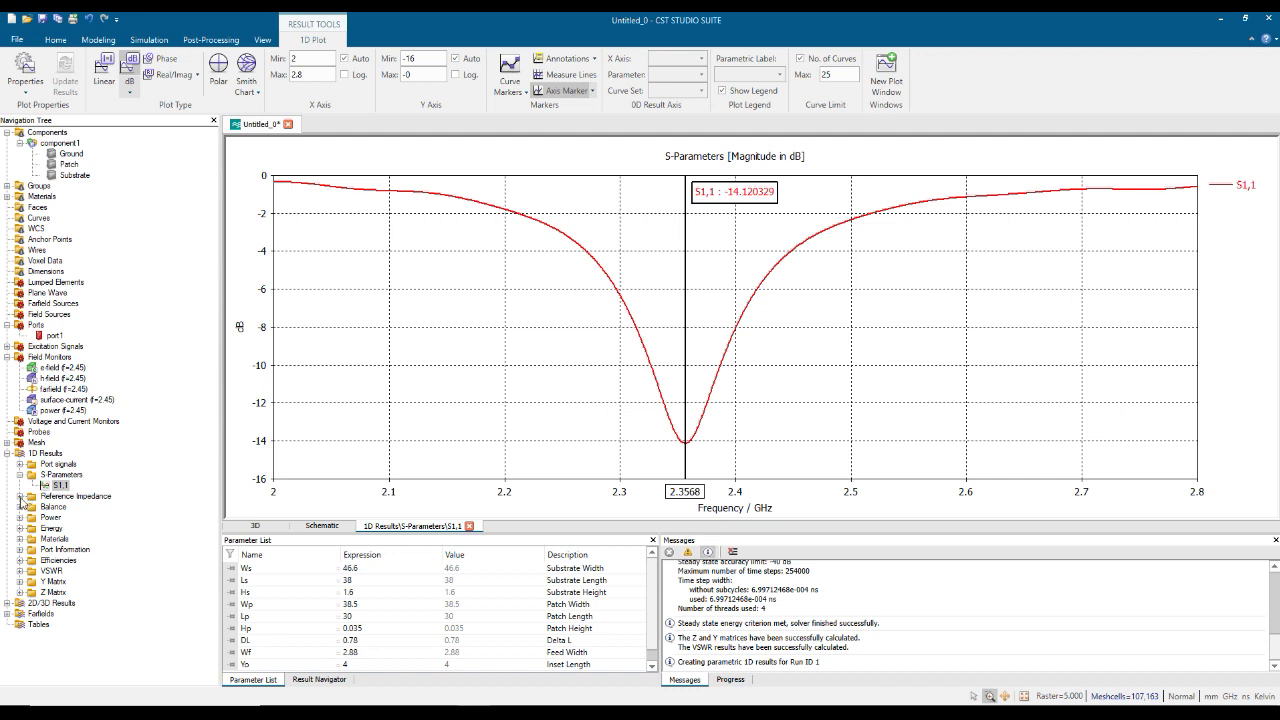
click(20, 497)
Check the 51.687 Ohm ZRef 1(1) reference impedance, then plot VSWR1, reading 1.49 at 2.3568 GHz
click(60, 508)
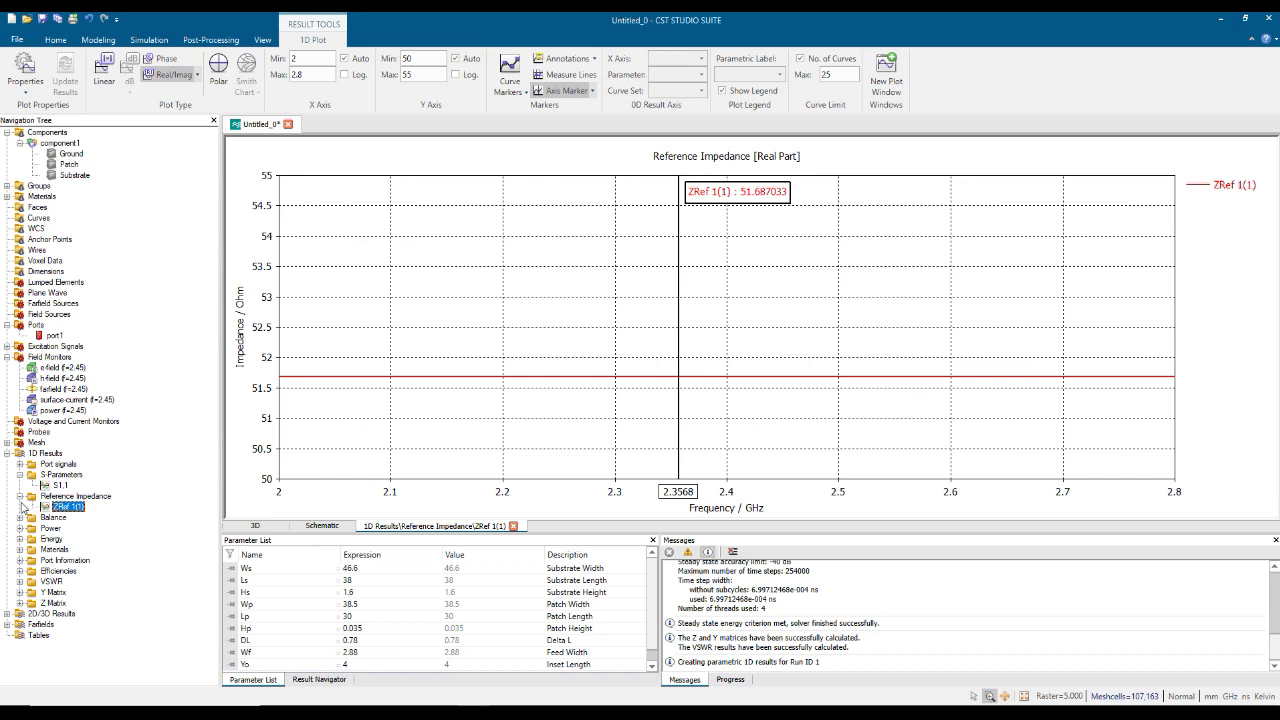
click(20, 497)
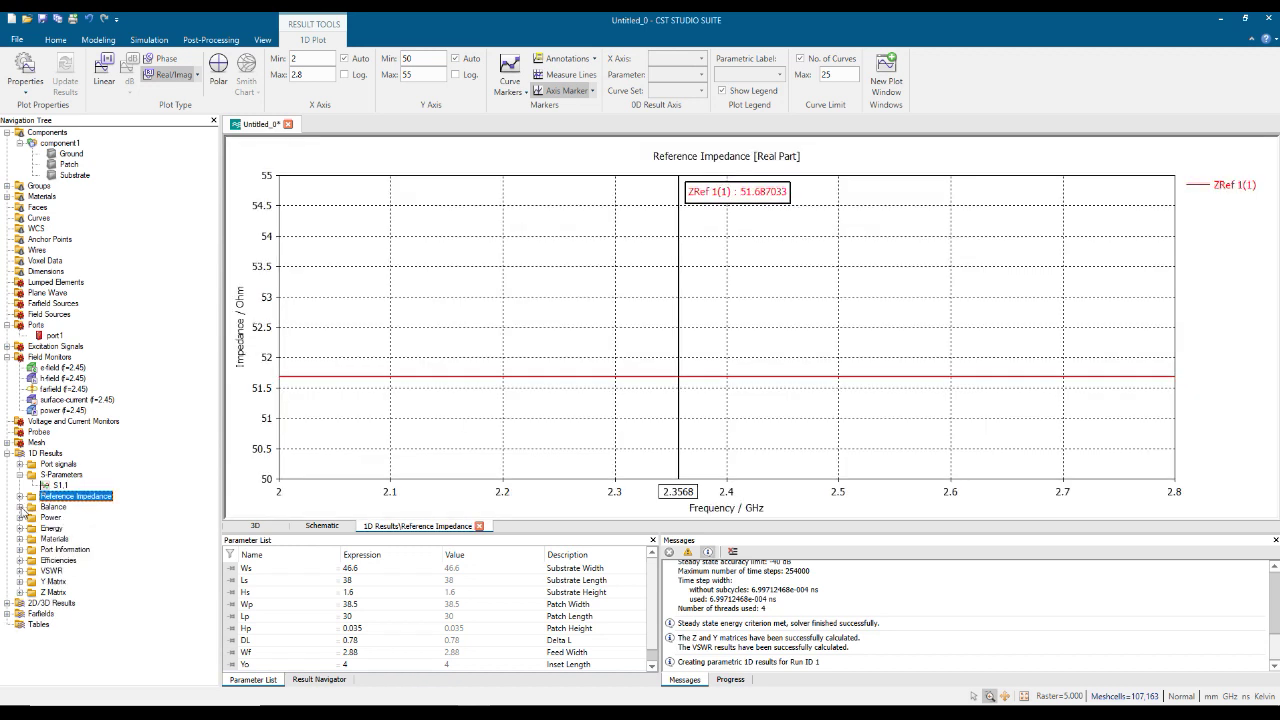
click(20, 571)
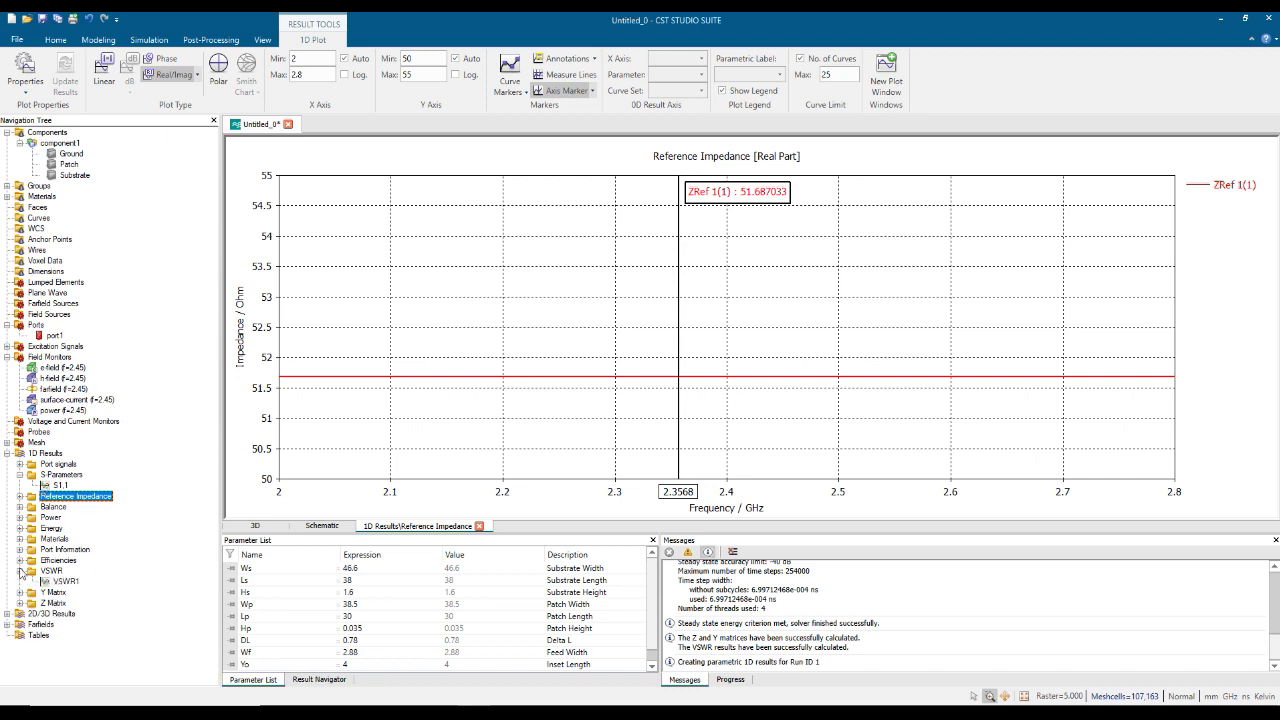
click(66, 581)
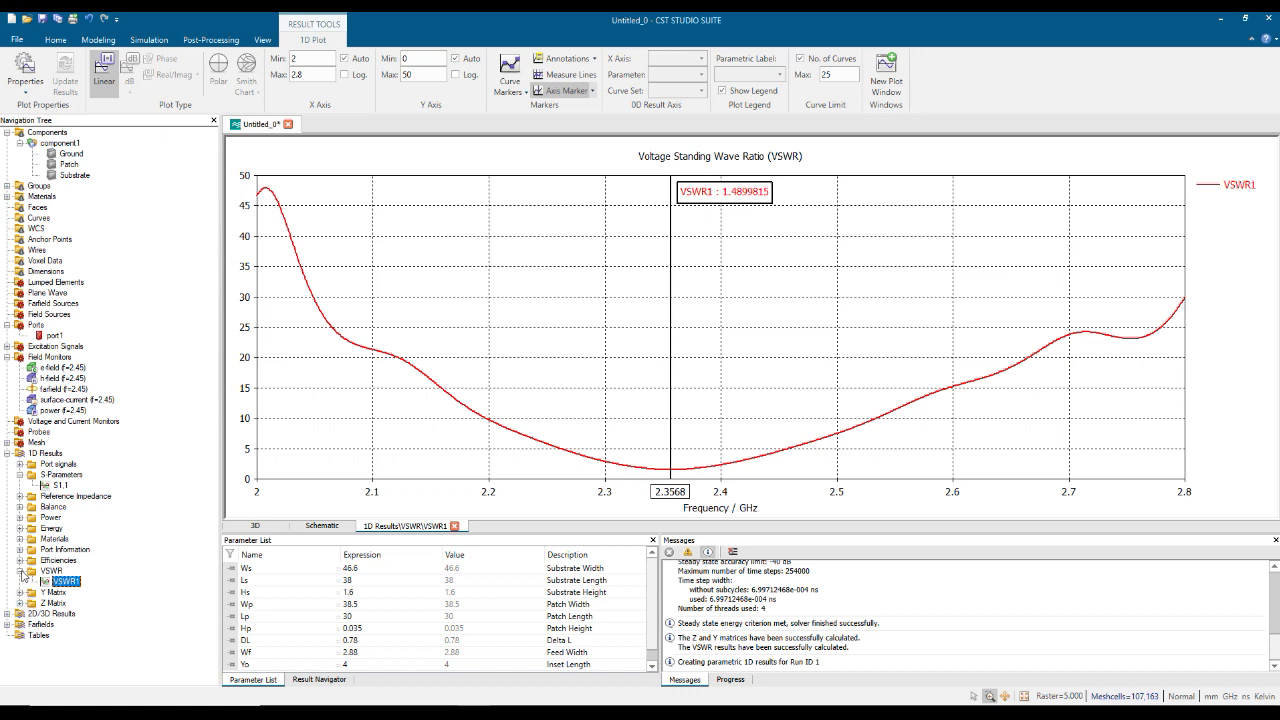
Collapse the VSWR results and expand the 2D/3D Results group to reach the E-field entries
click(20, 571)
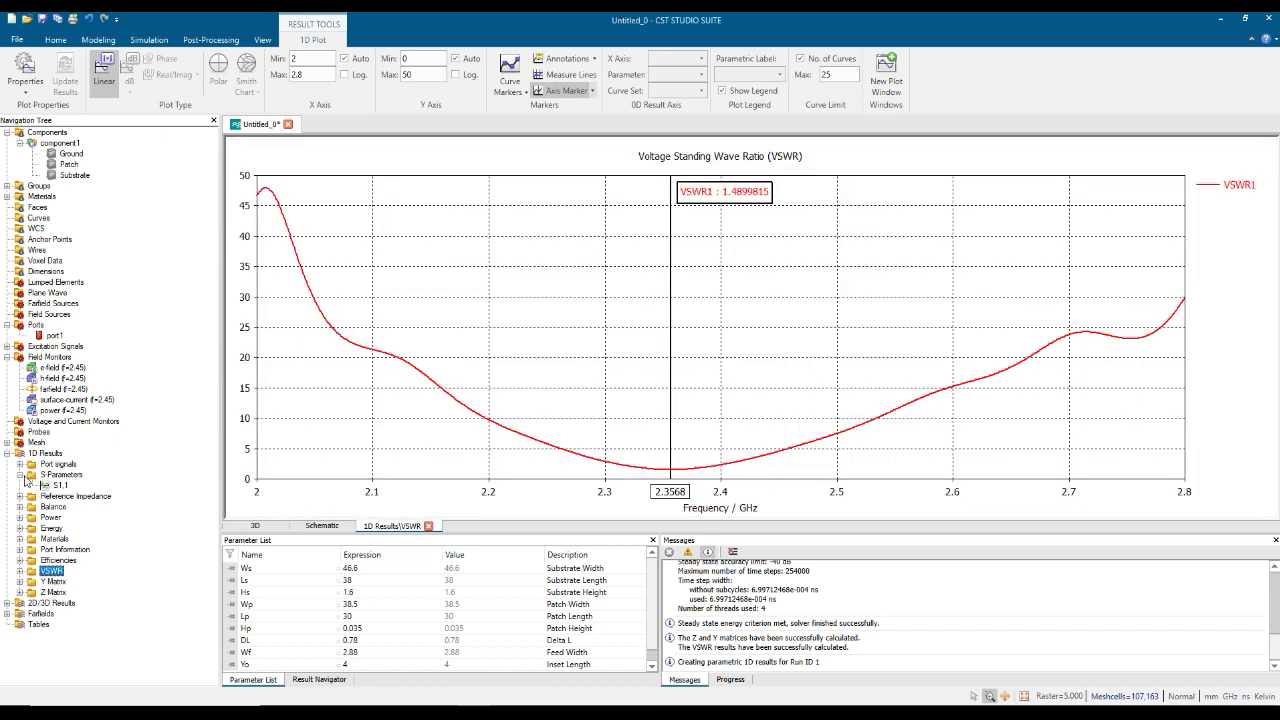
click(8, 604)
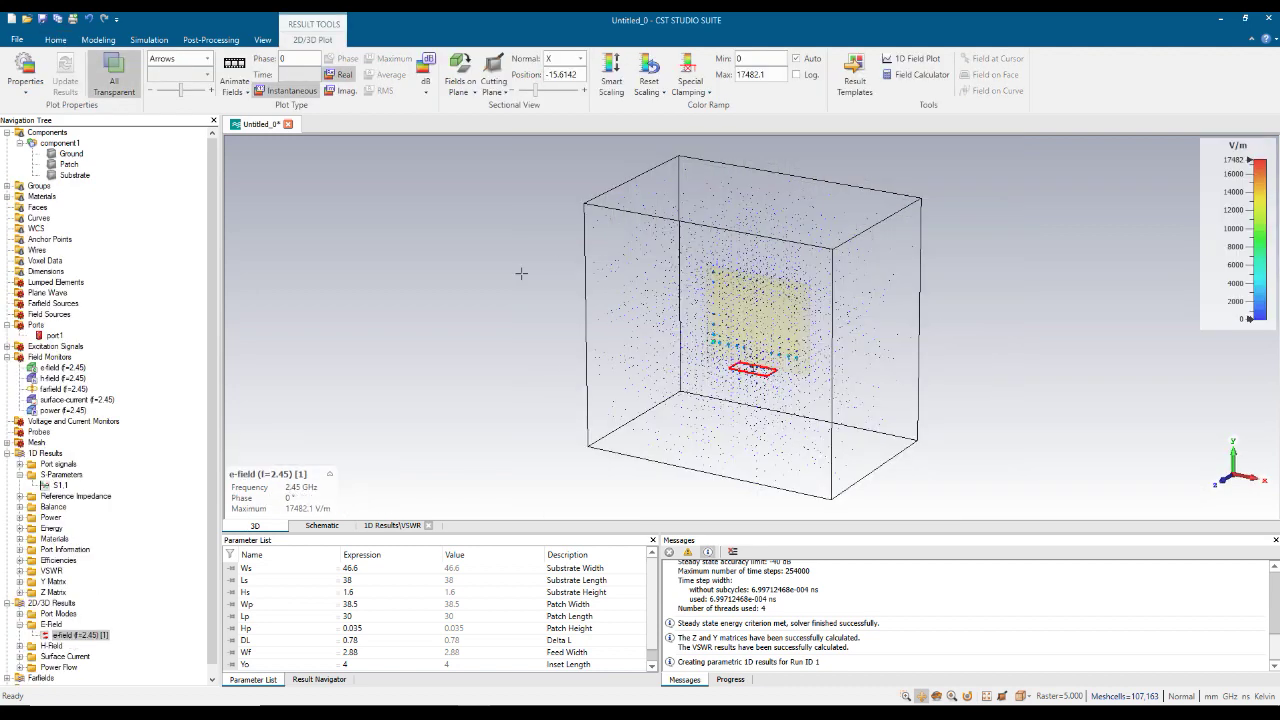
Display the 2.45 GHz e-field plot and briefly animate it
click(69, 148)
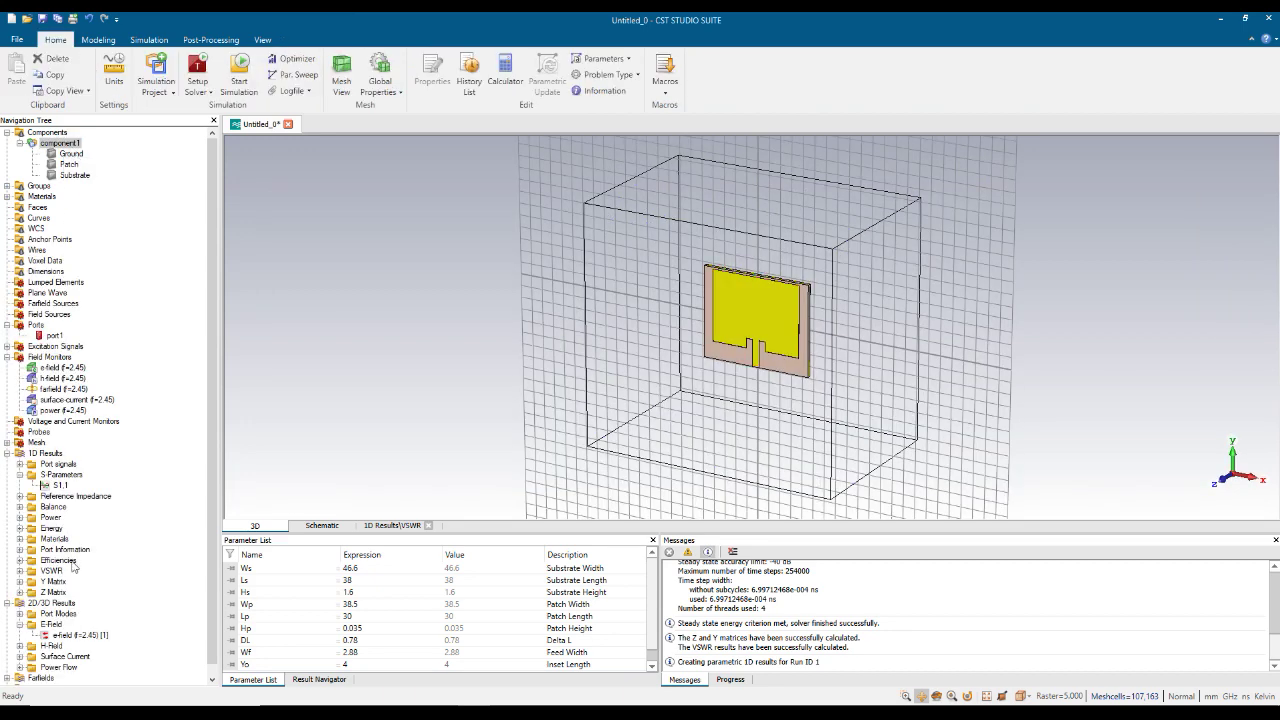
click(87, 637)
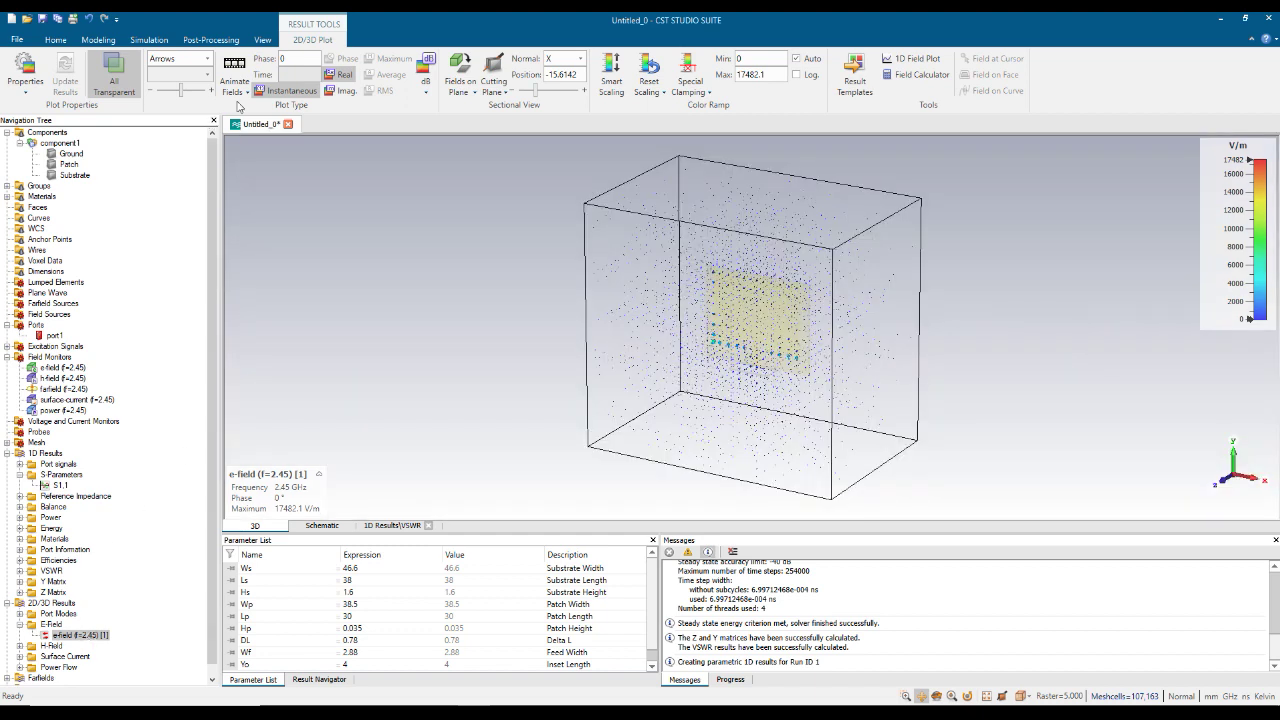
click(236, 68)
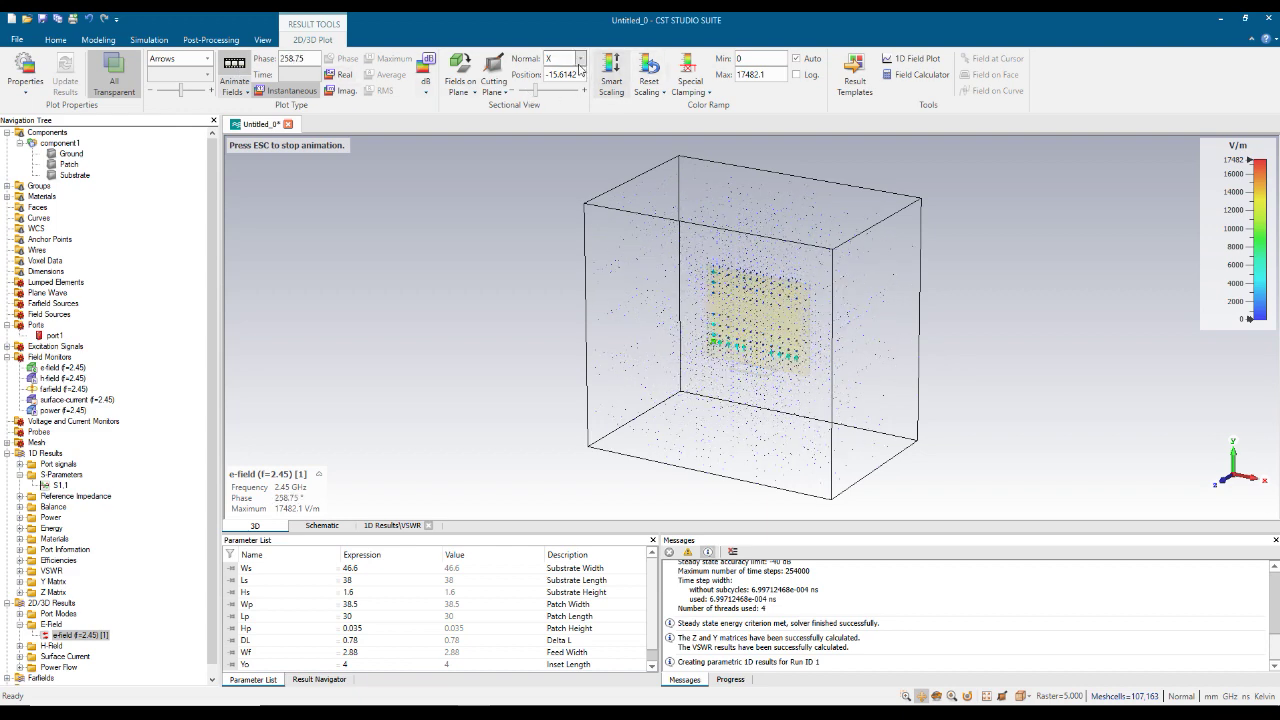
click(235, 70)
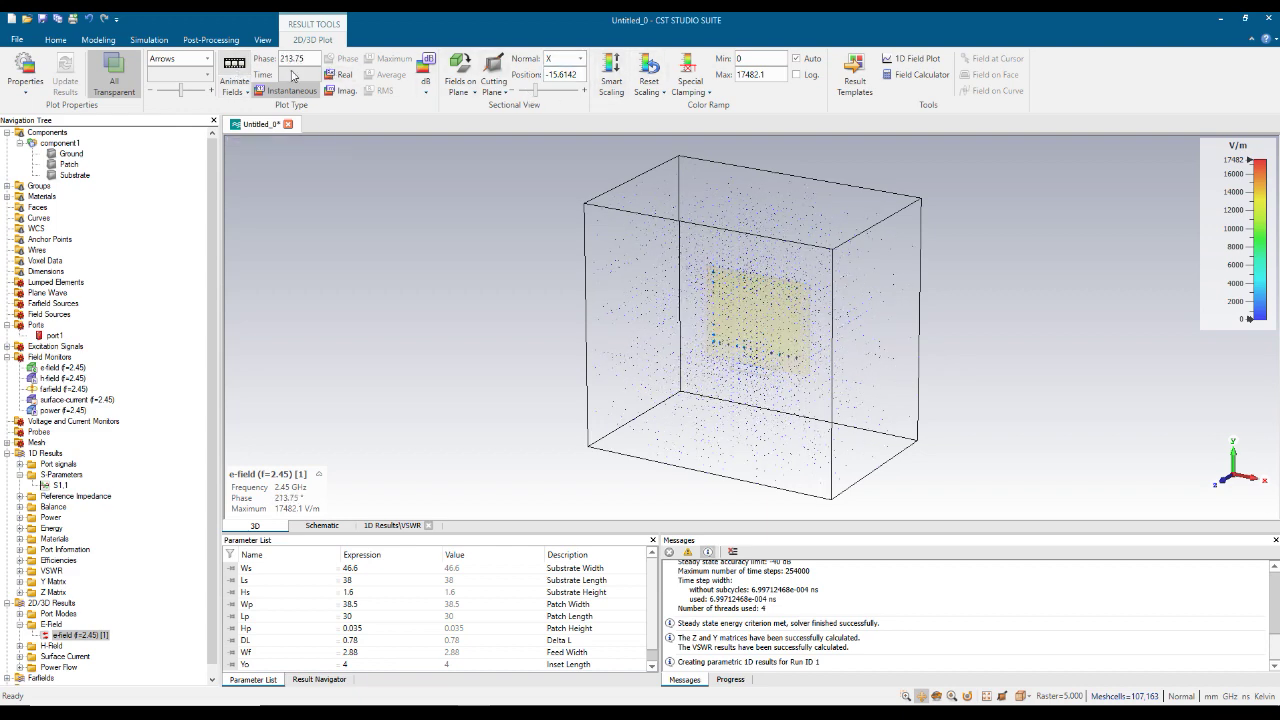
Set the e-field Color Ramp Max to 10000 V/m
double_click(759, 76)
drag(759, 76, 777, 79)
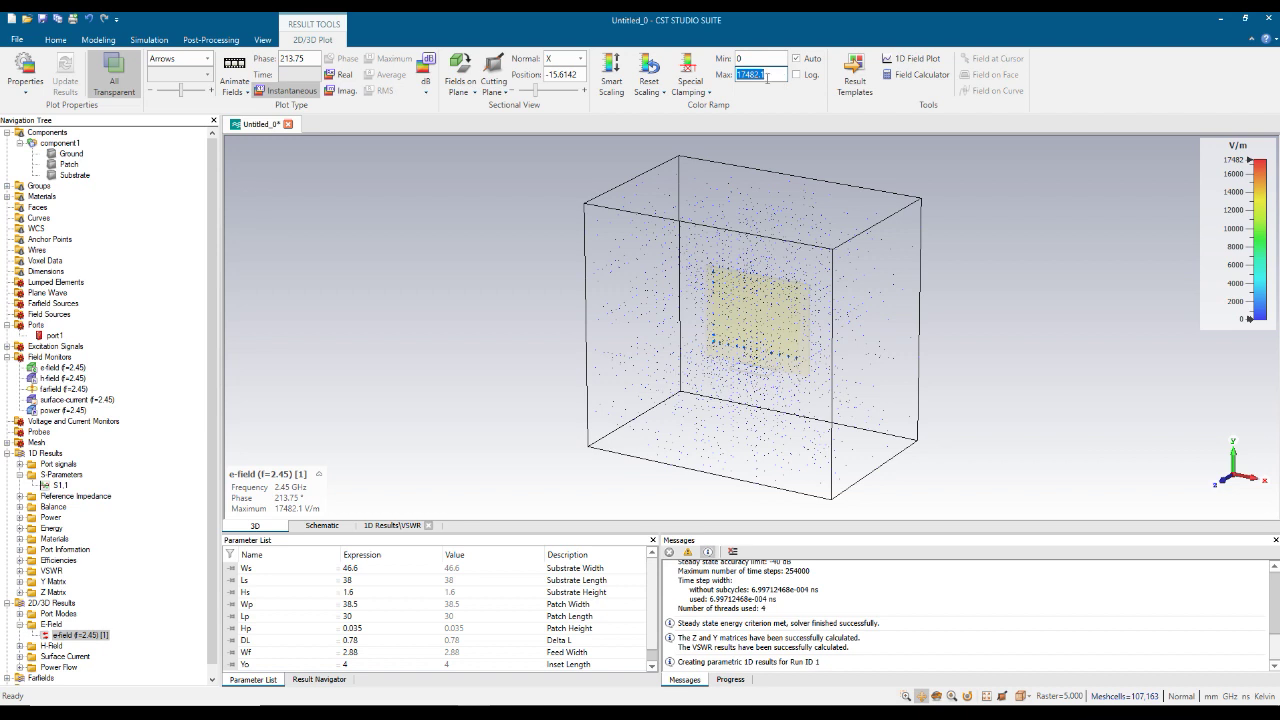
text(10000)
key(Return)
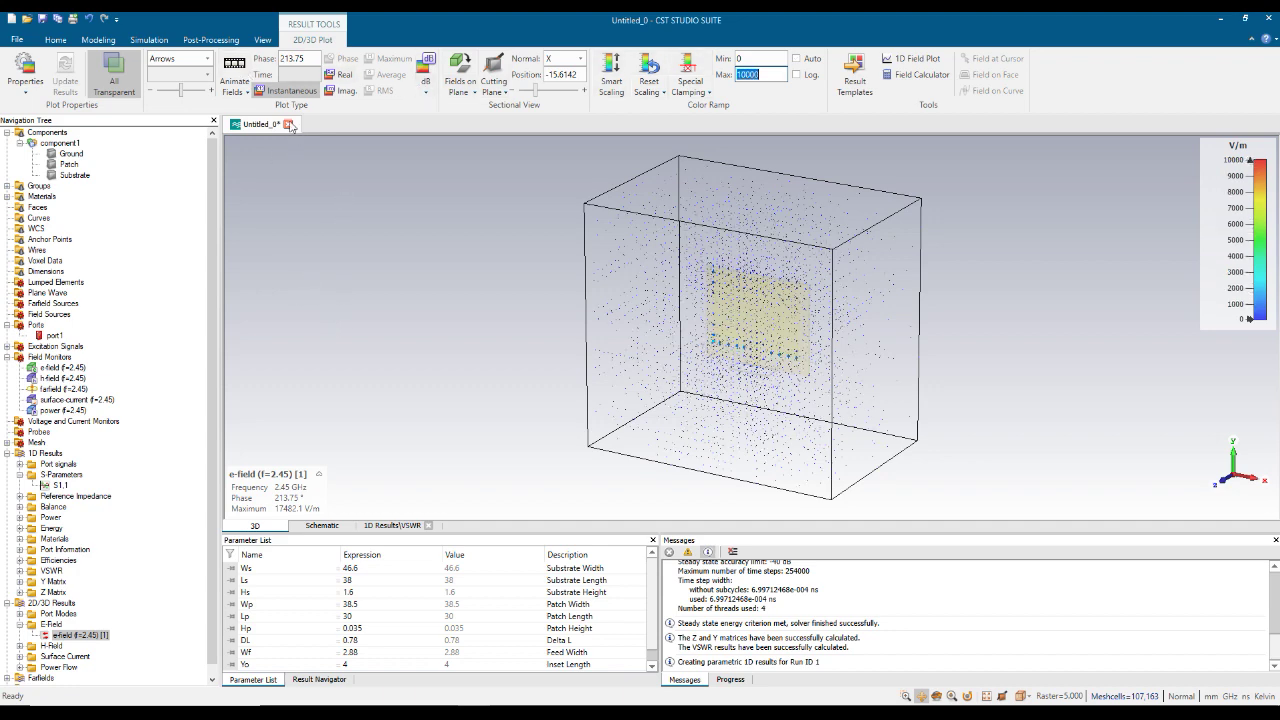
Lower the e-field Color Ramp Max to 1000 V/m after a quick animation toggle
click(238, 66)
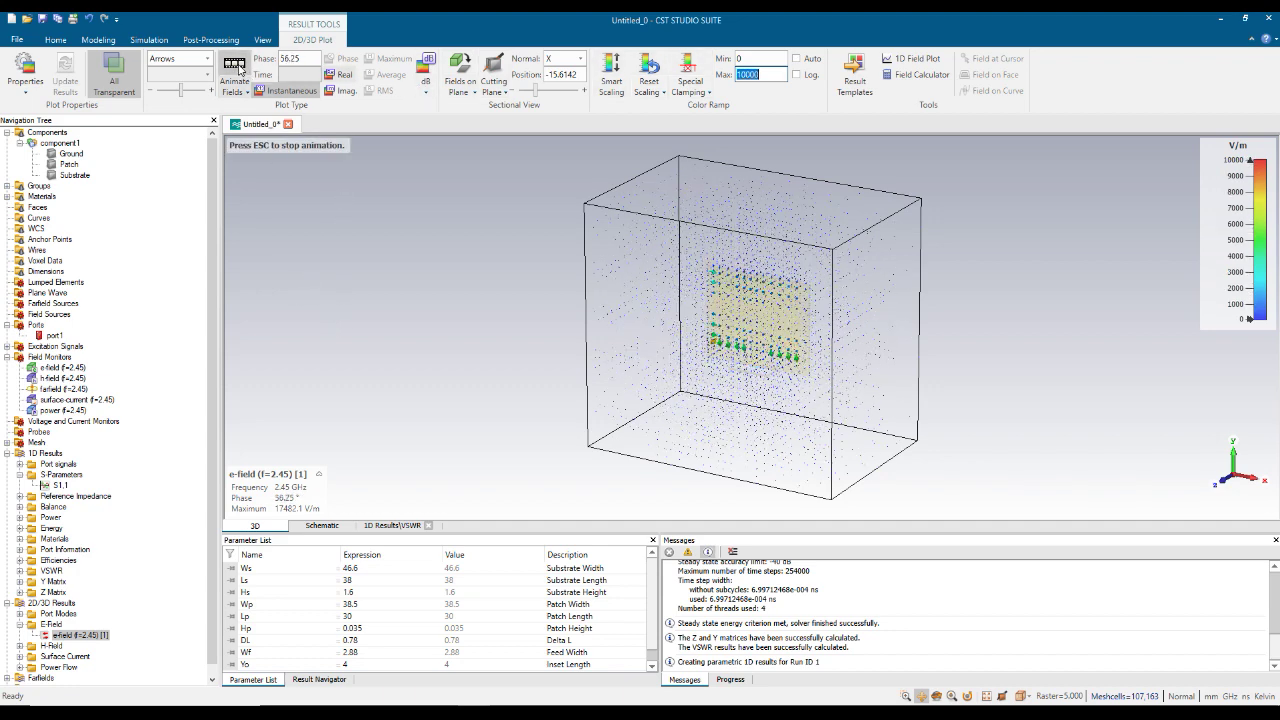
click(238, 66)
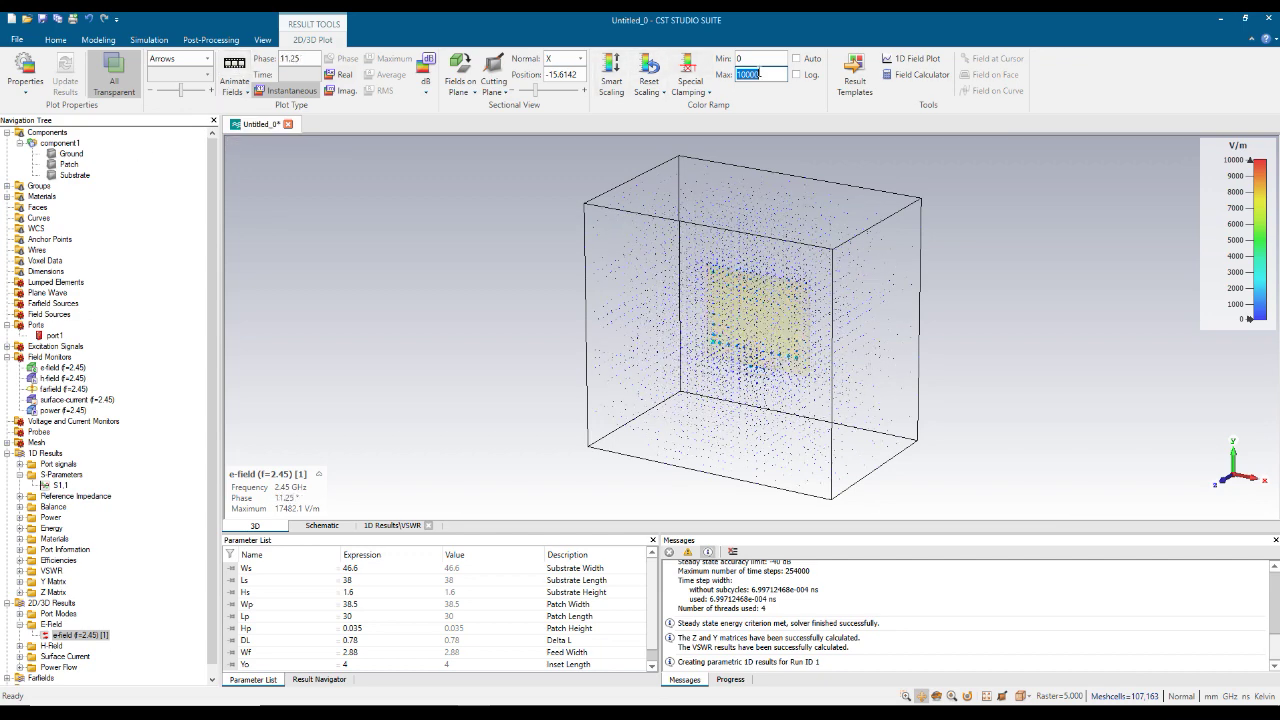
text(1000)
key(Return)
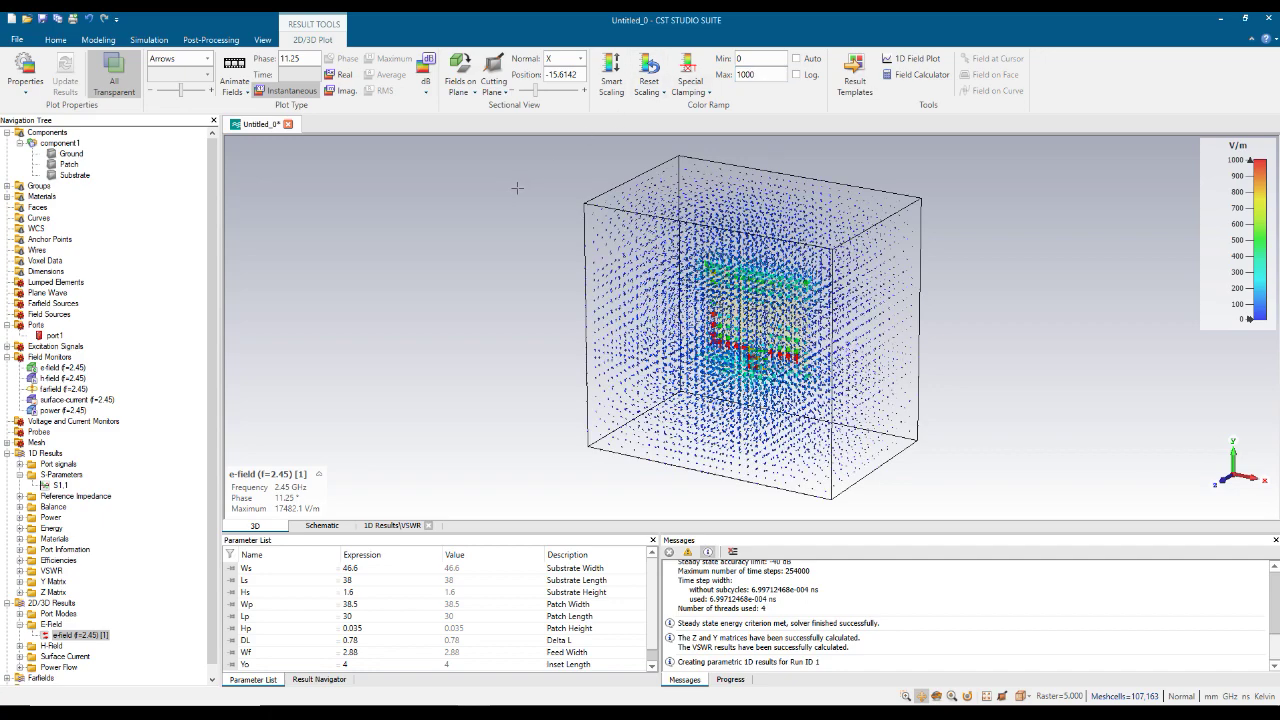
Animate the e-field and view it from the front, then in perspective
click(235, 67)
scroll(1249, 318, down, 5)
scroll(830, 335, up, 8)
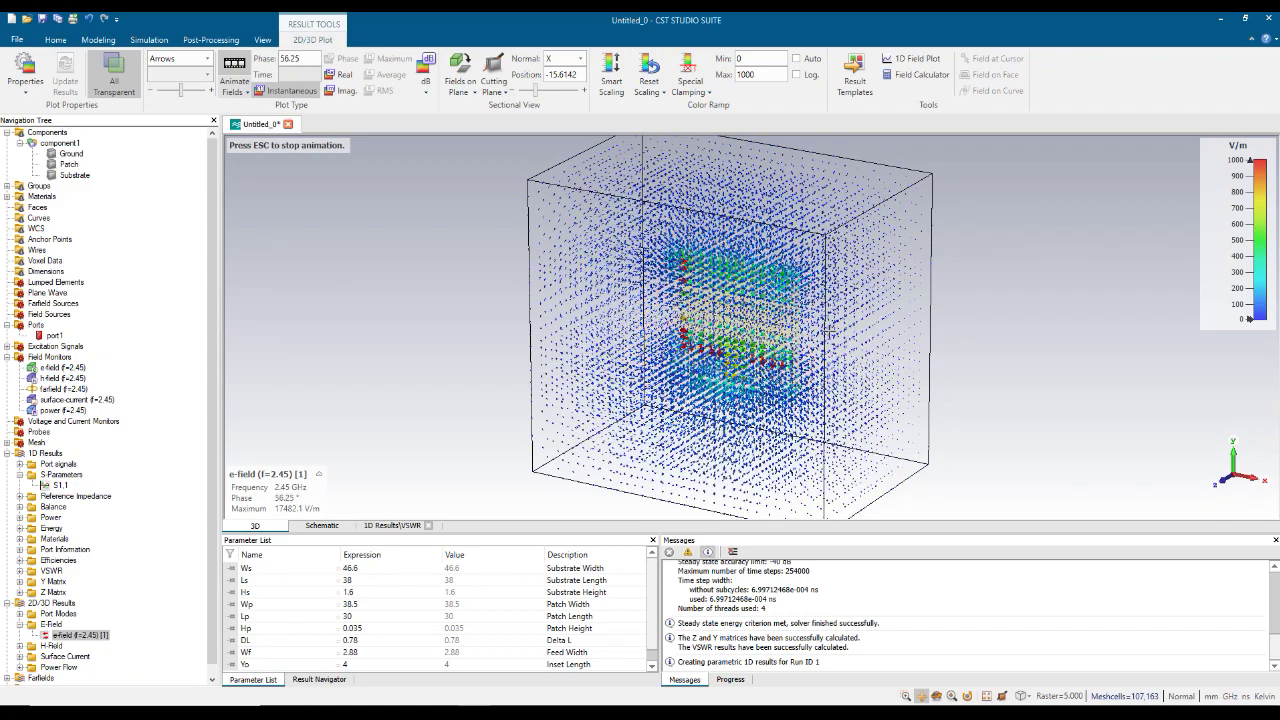
key(ctrl+f)
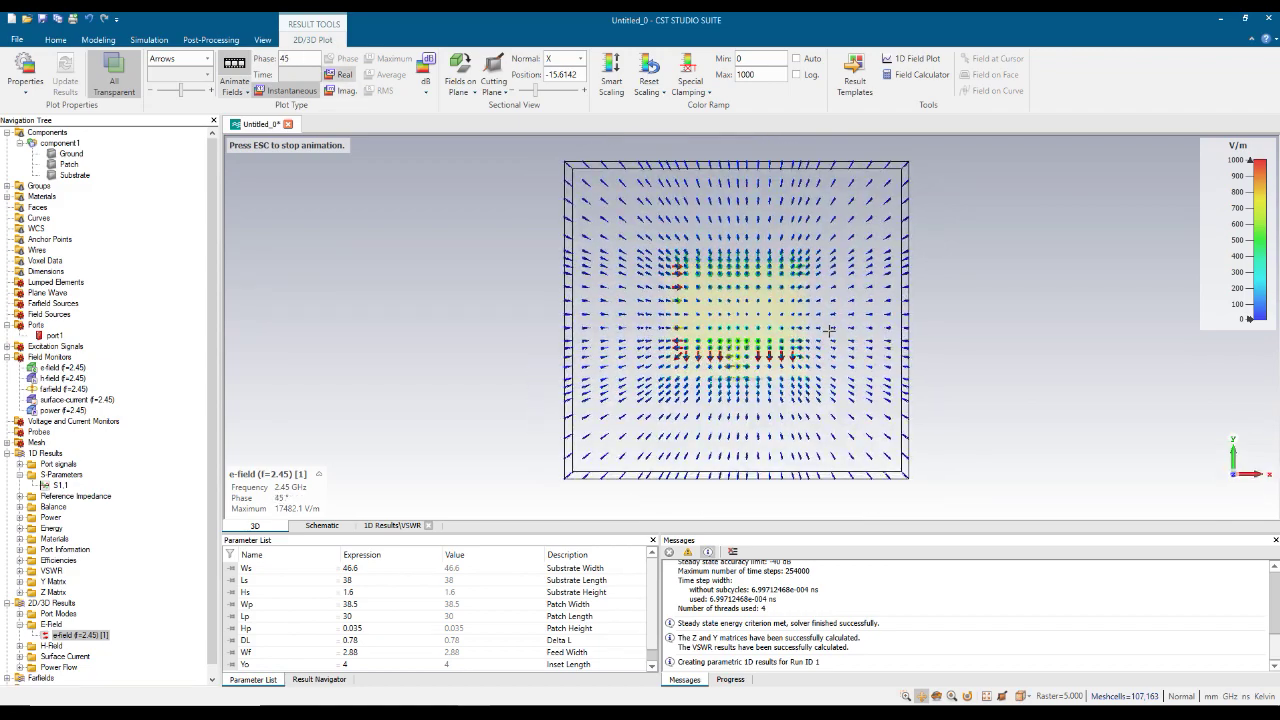
key(space)
scroll(828, 329, up, 5)
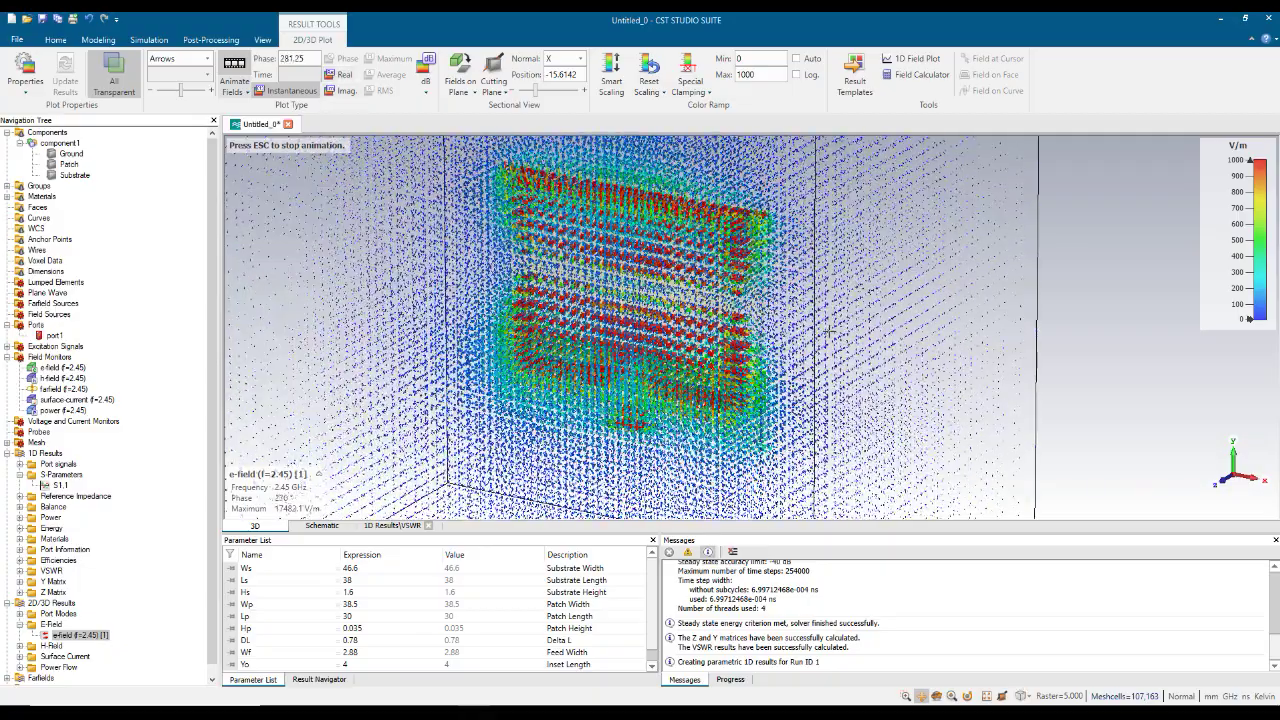
Show the Patch part and display the 2.45 GHz surface current plot
click(69, 164)
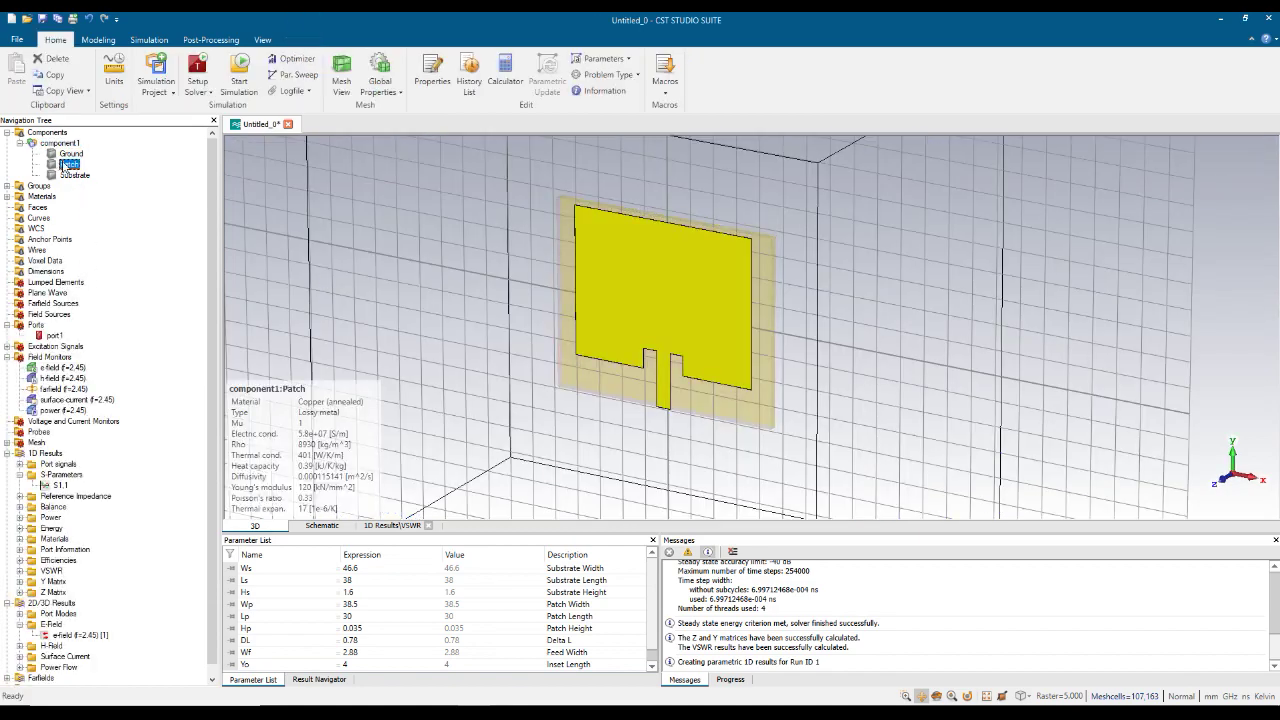
click(78, 640)
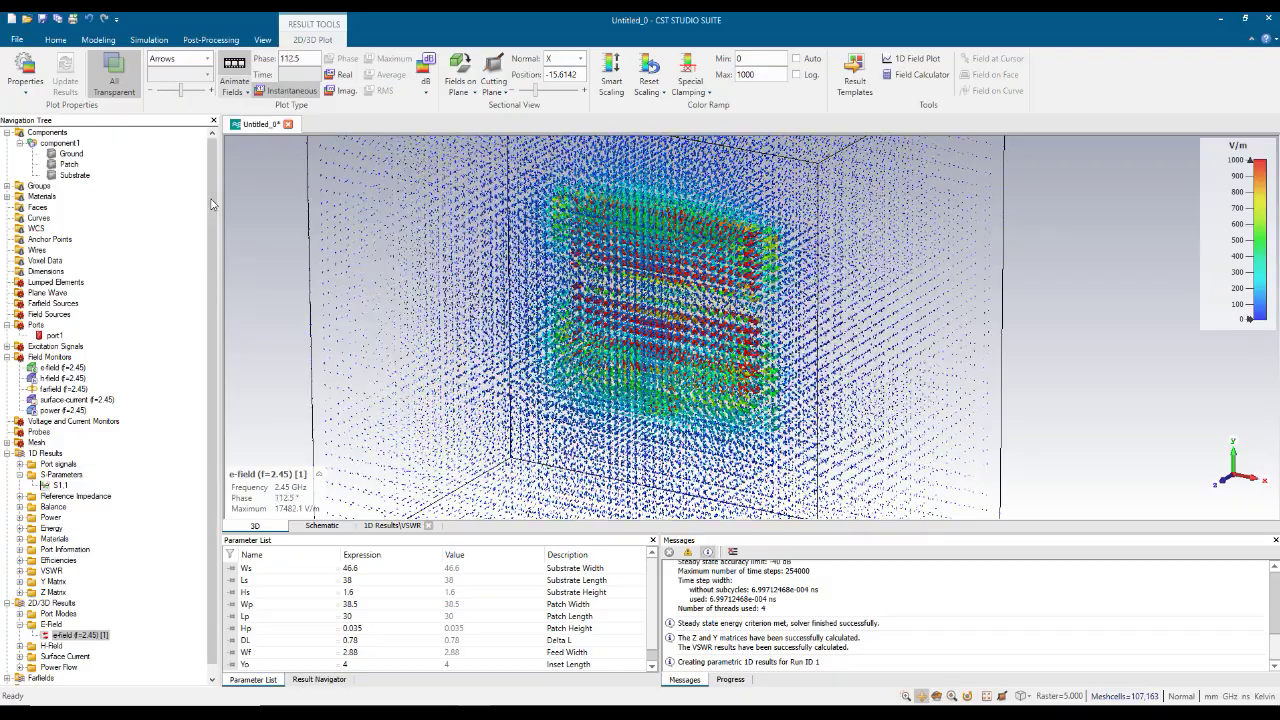
click(19, 656)
click(88, 667)
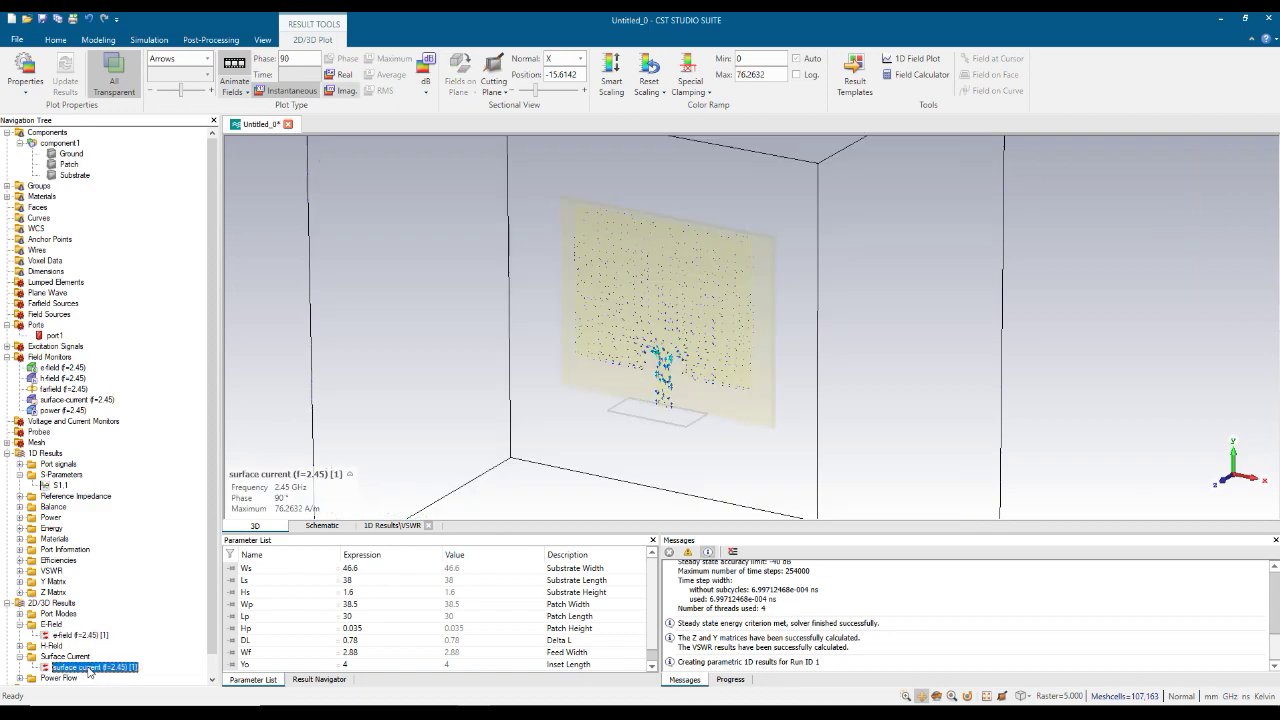
Redisplay the surface current plot with the Patch shown, at phase 0°
click(70, 164)
click(88, 667)
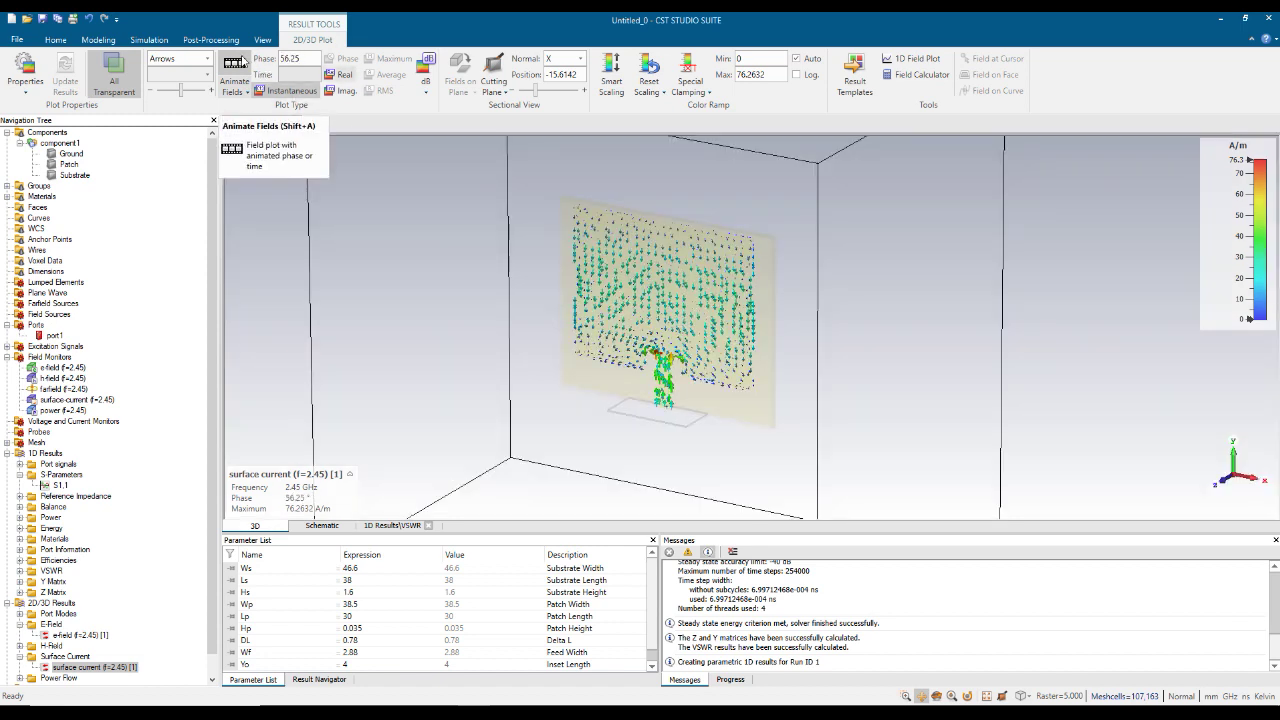
double_click(293, 57)
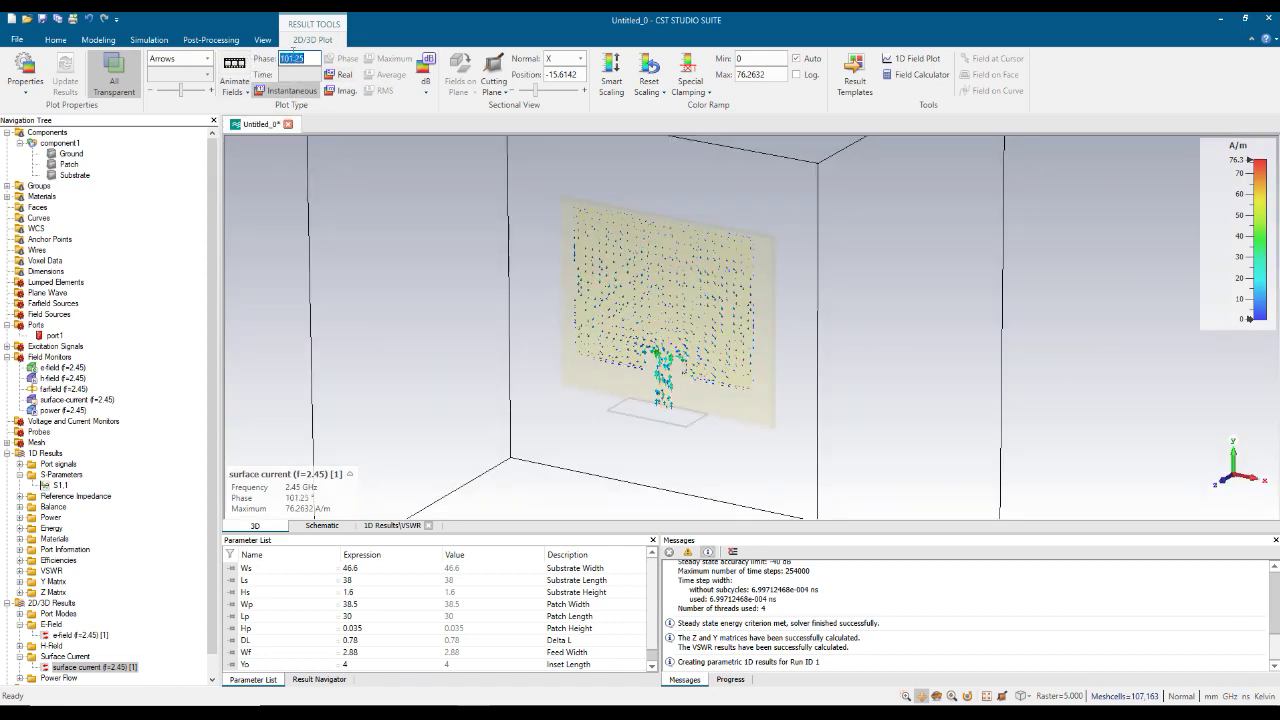
text(0)
key(Return)
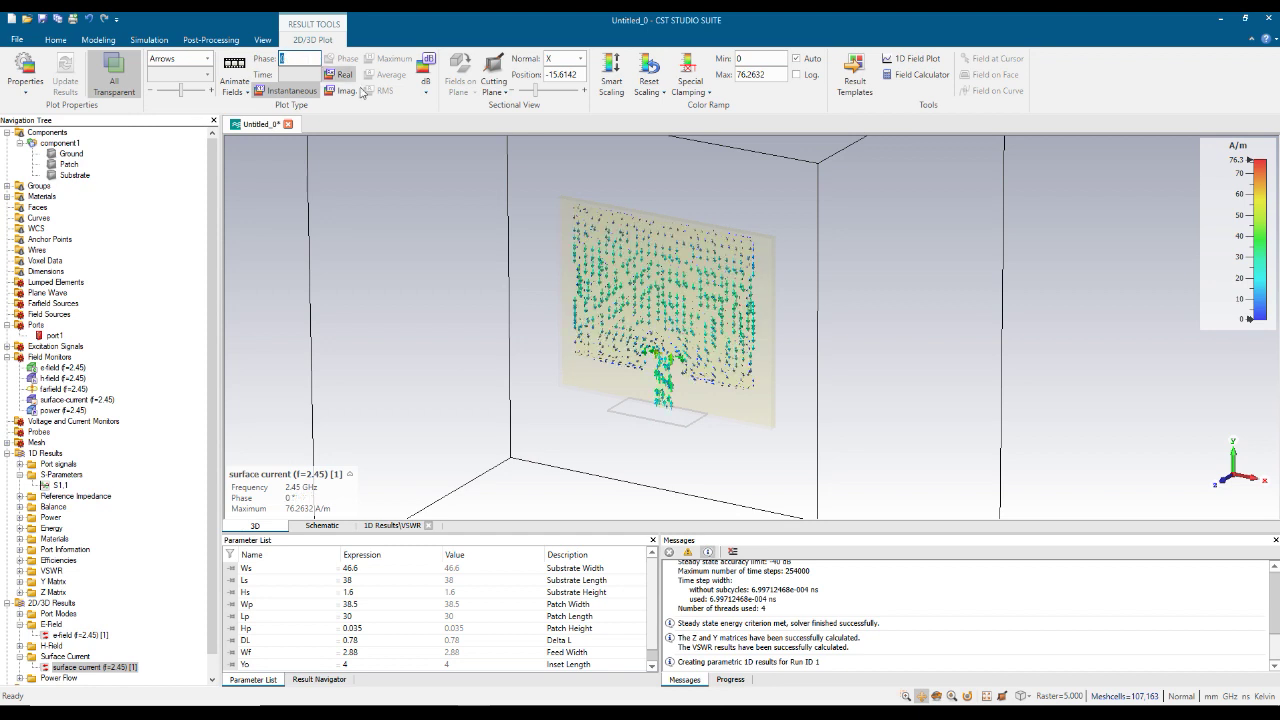
Cap the surface current colour range, trying 30 and 20 before settling on 25 A/m
drag(738, 75, 752, 80)
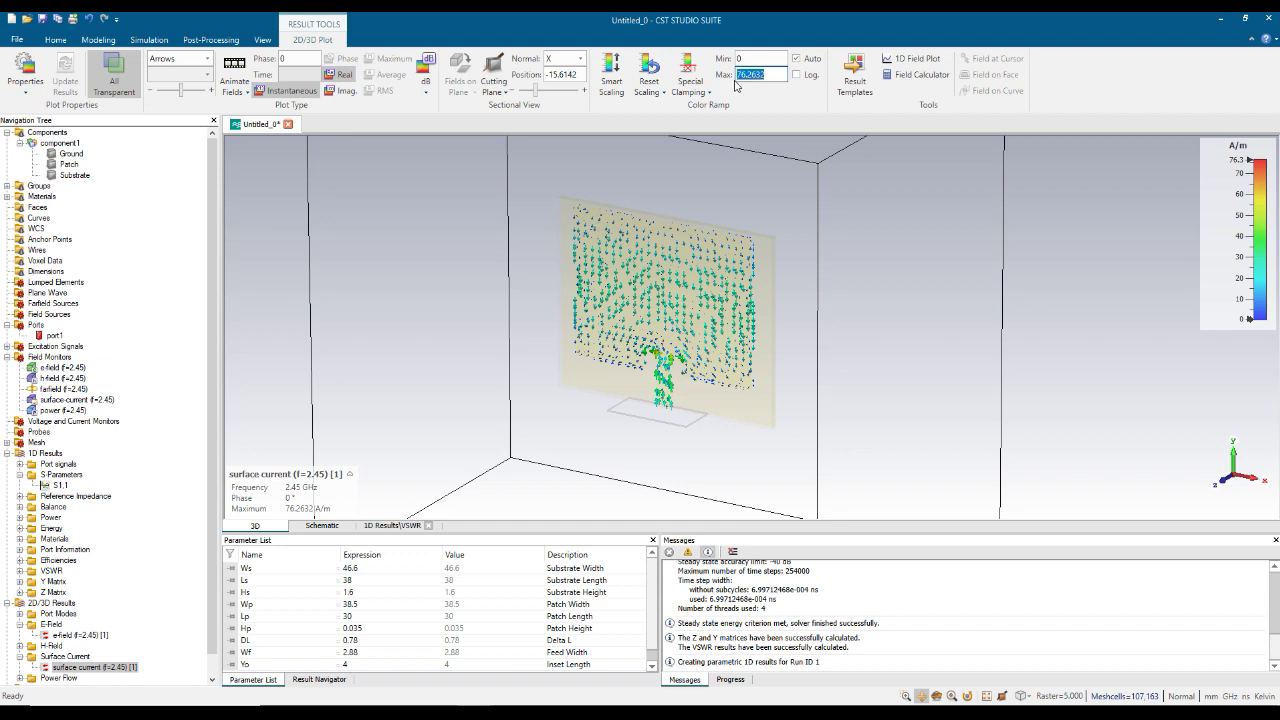
key(Return)
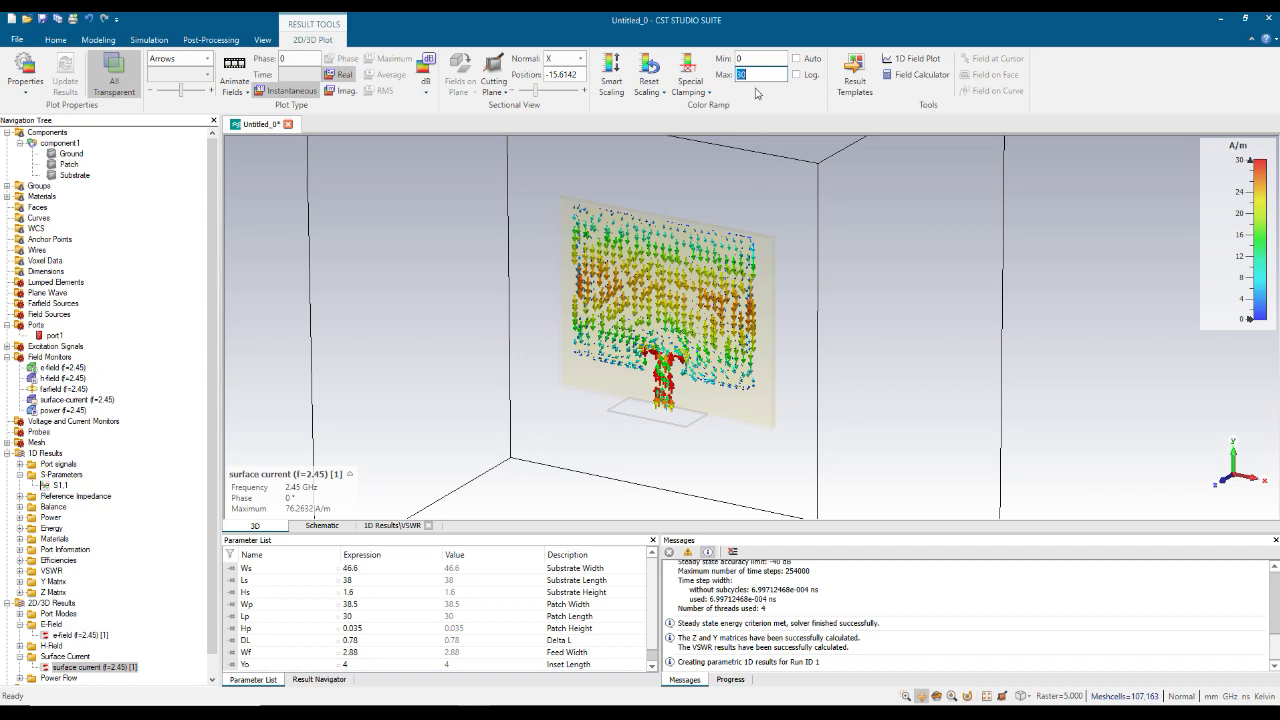
text(20)
key(Return)
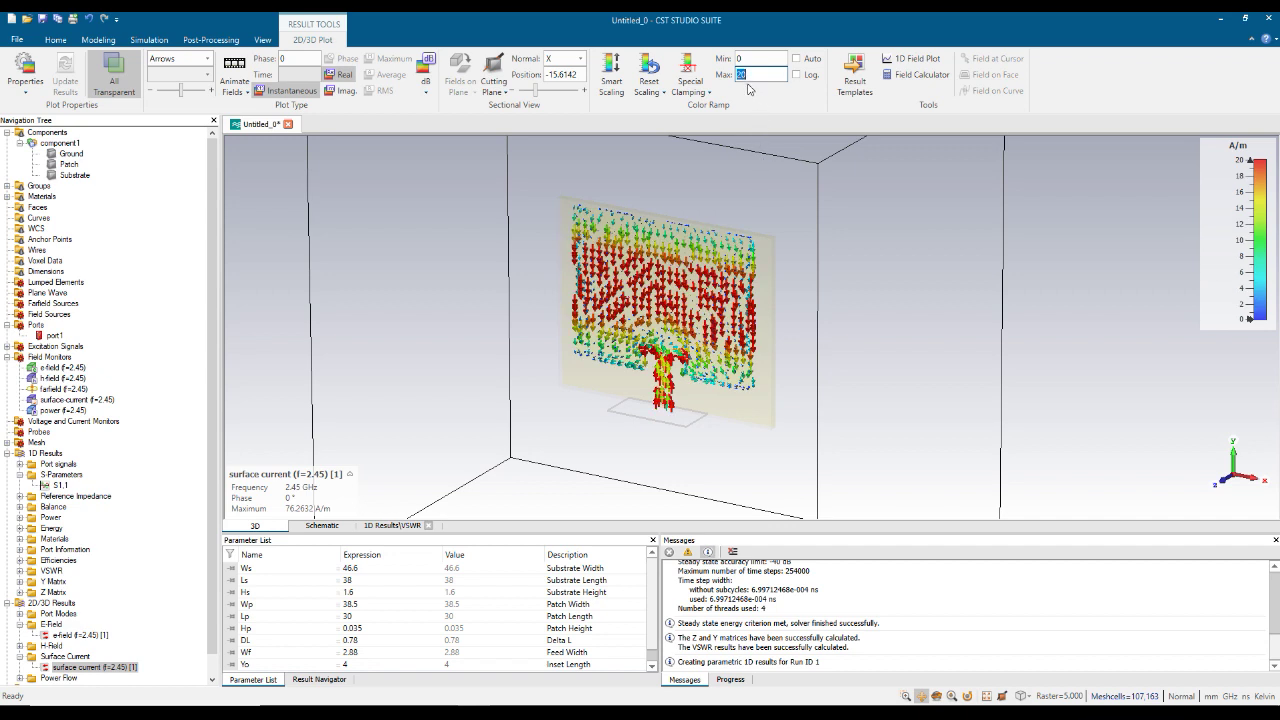
key(Return)
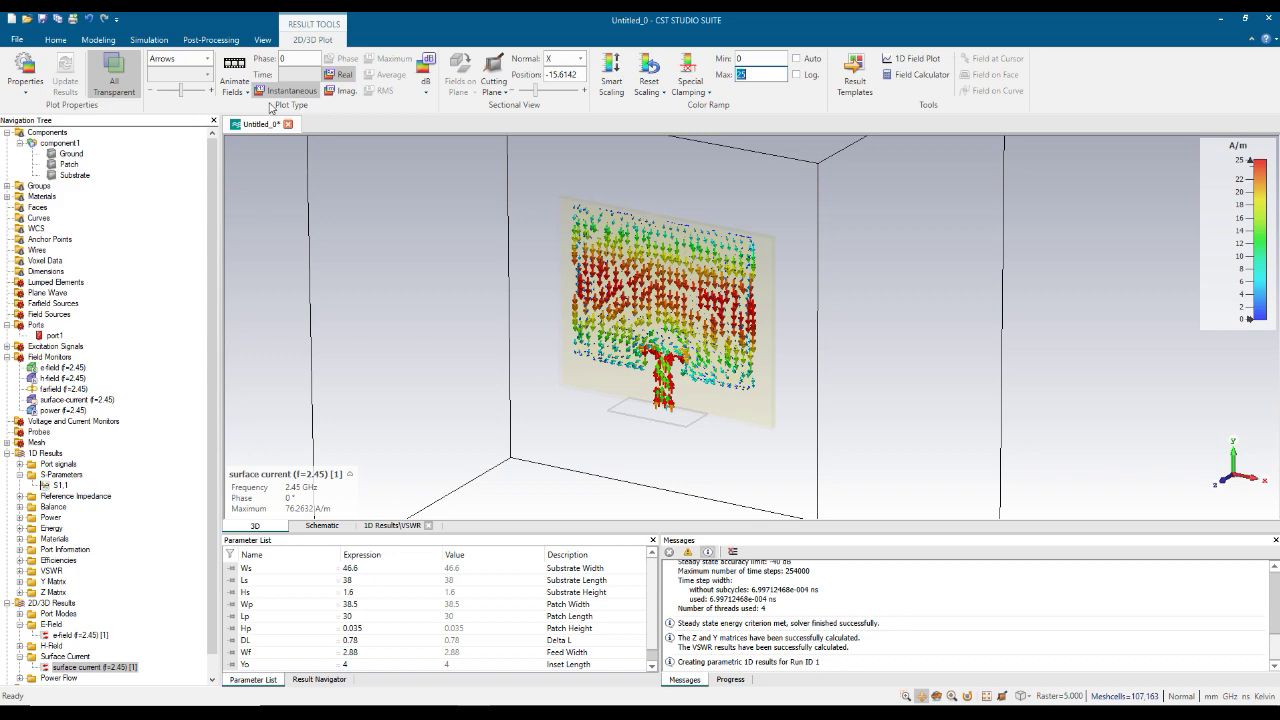
Animate the surface current, then set it back to phase 0°
click(240, 72)
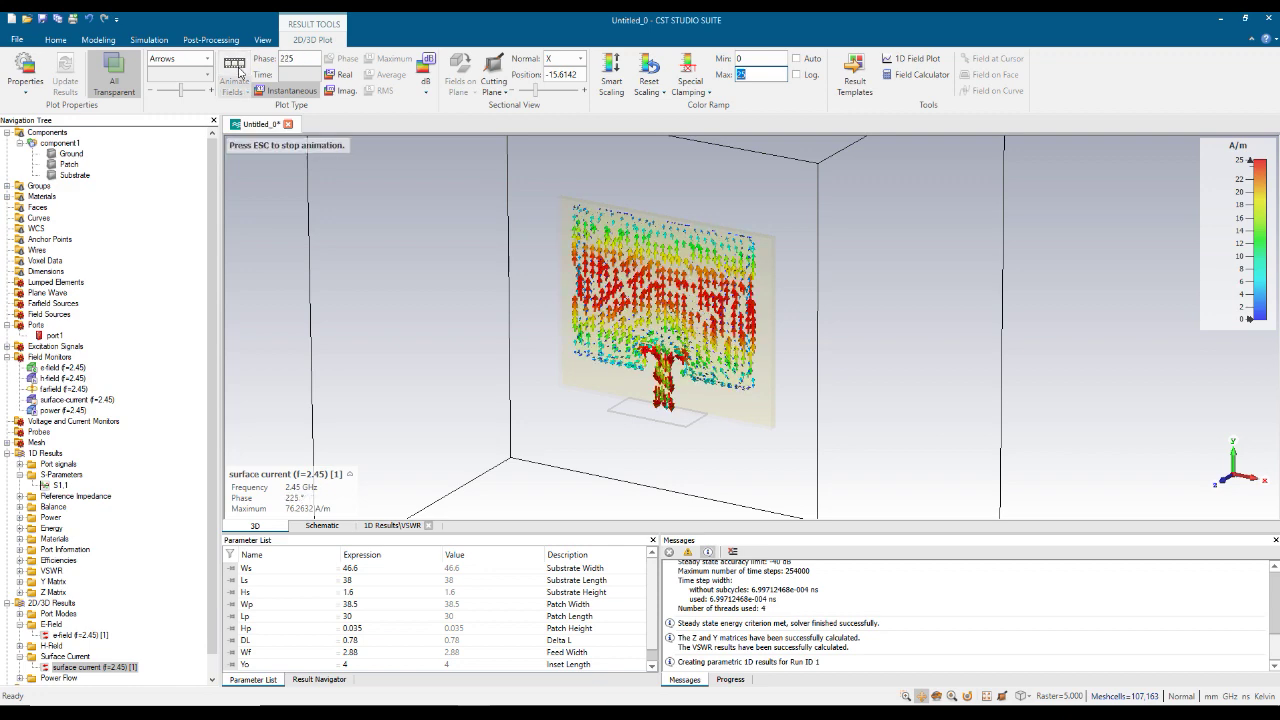
click(302, 60)
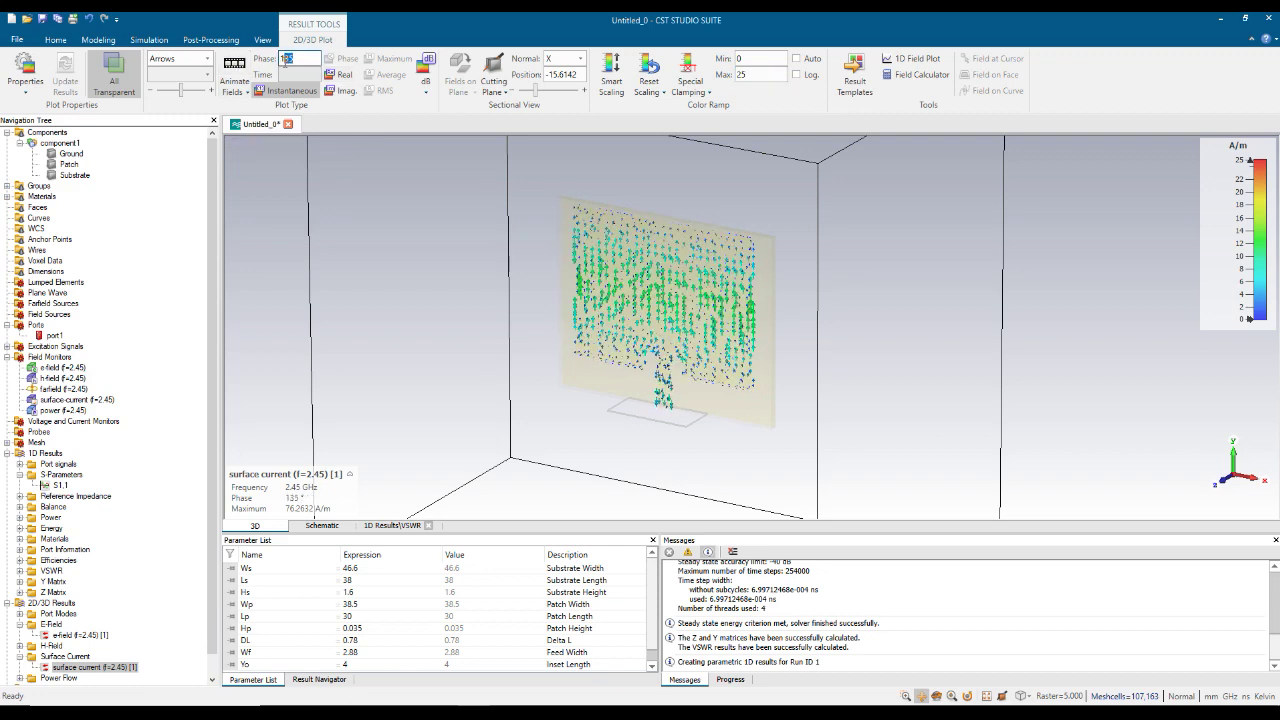
drag(316, 58, 272, 61)
text(0)
key(Return)
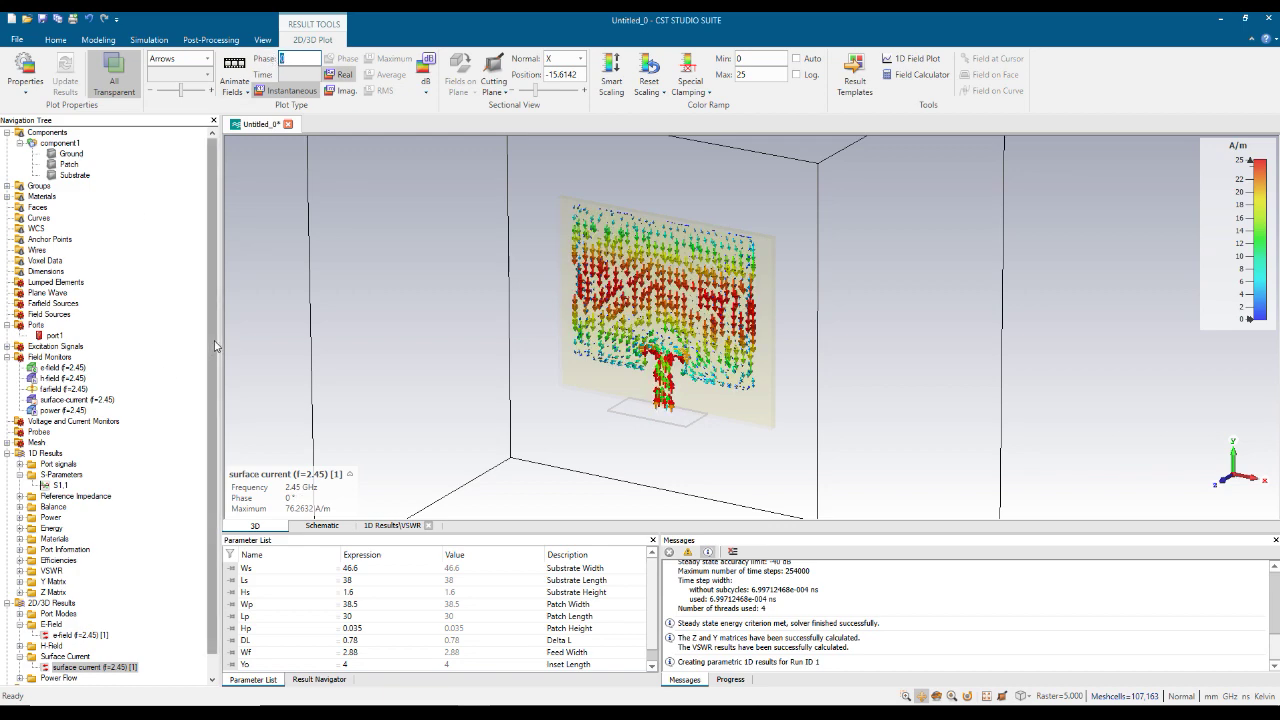
scroll(214, 346, down, 1)
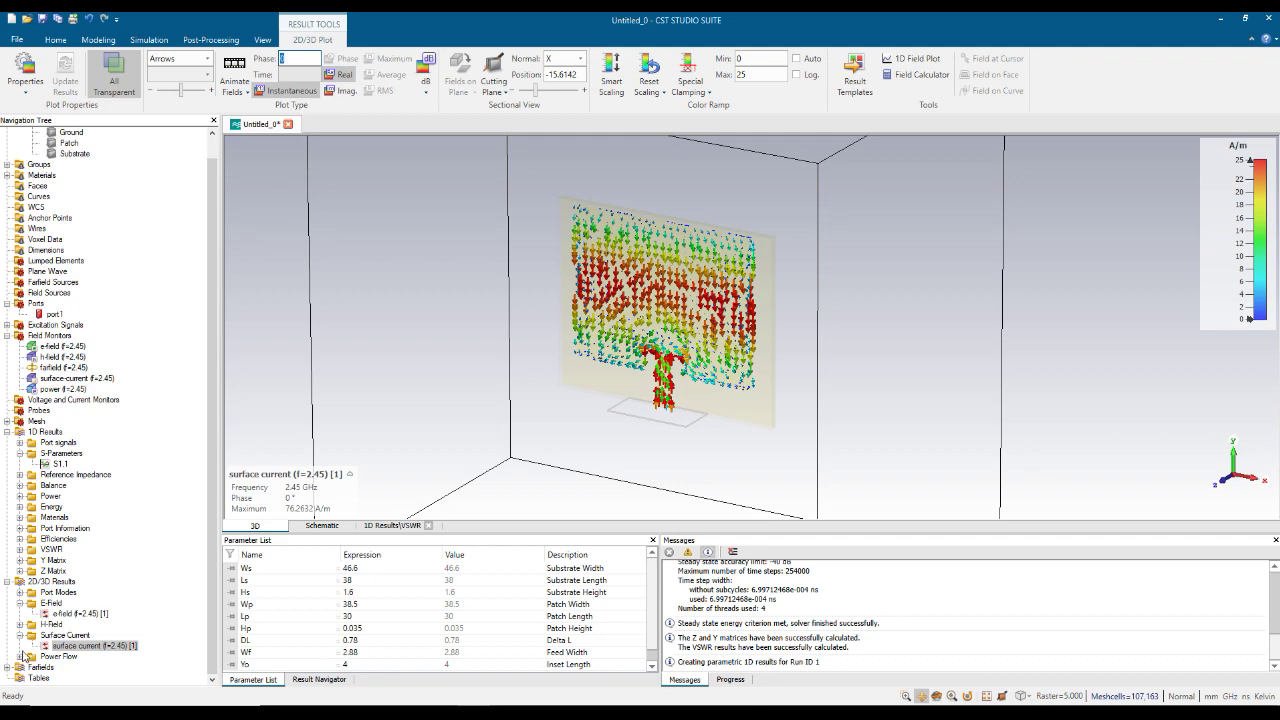
click(19, 657)
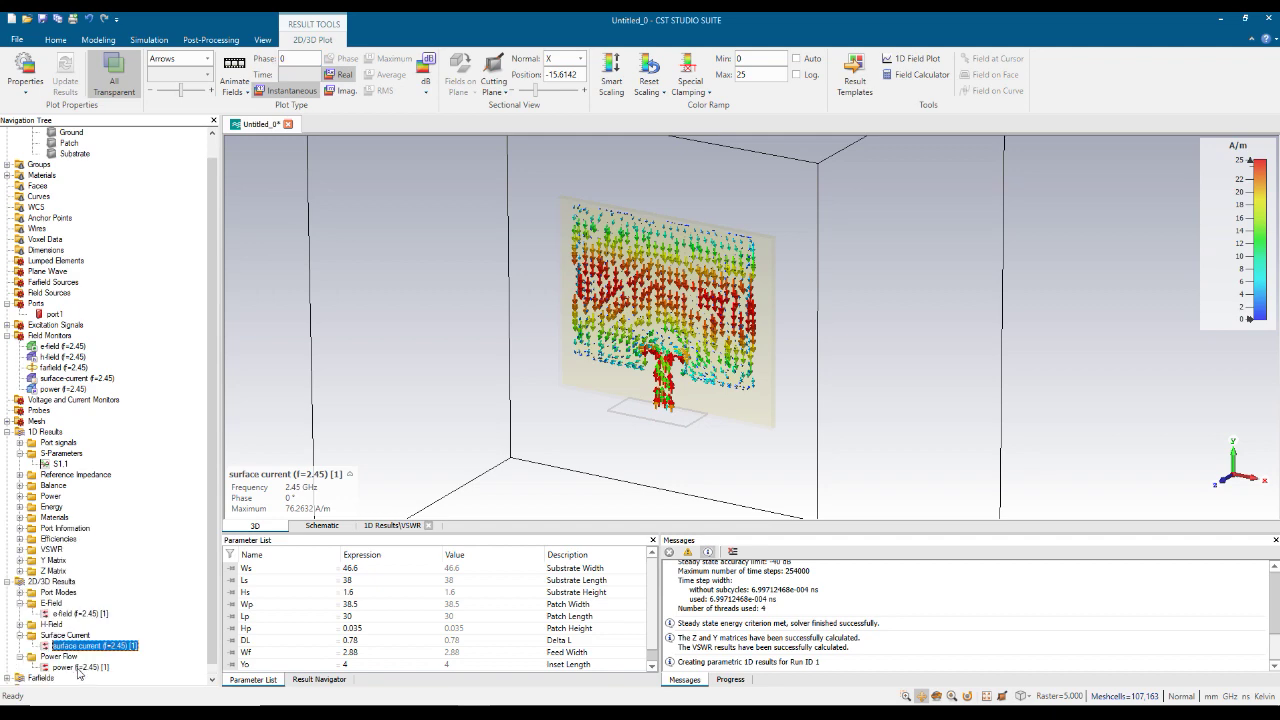
Show the 2.45 GHz power flow plot, capping its colour range at 500, then 1000 V·A/m²
click(78, 667)
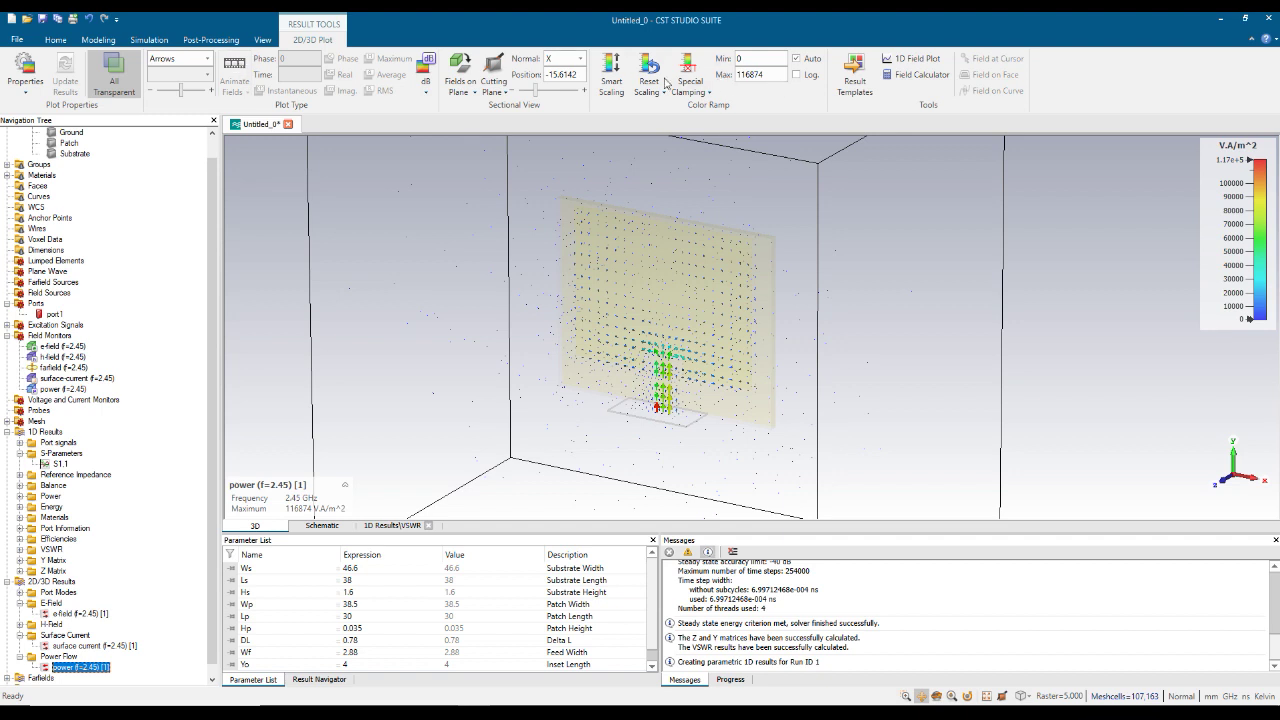
double_click(770, 74)
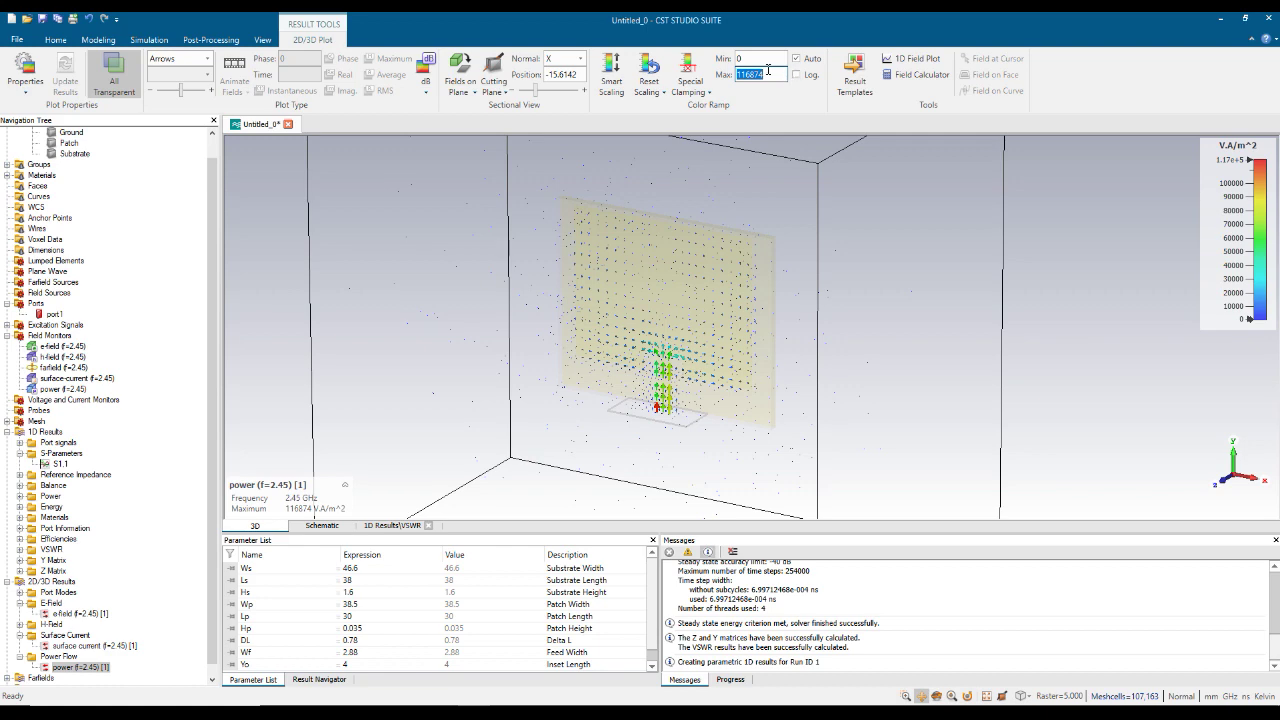
text(500)
key(Return)
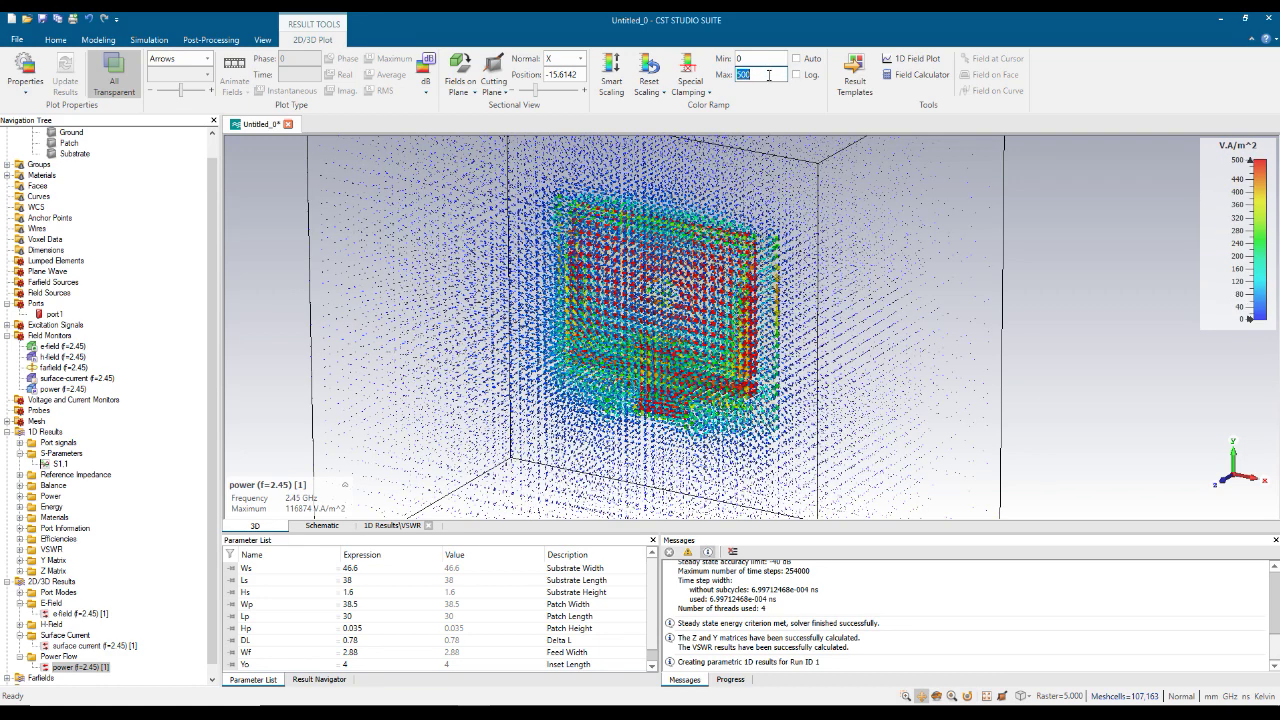
text(1000)
key(Return)
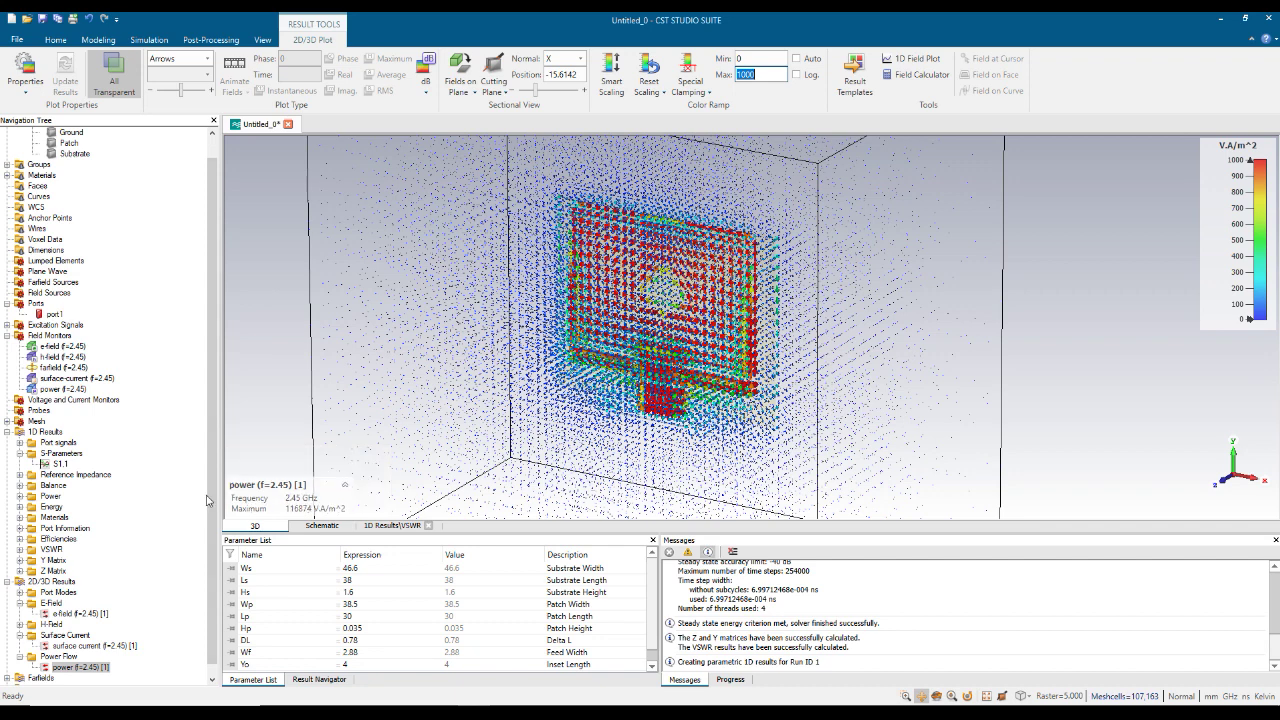
scroll(200, 585, down, 1)
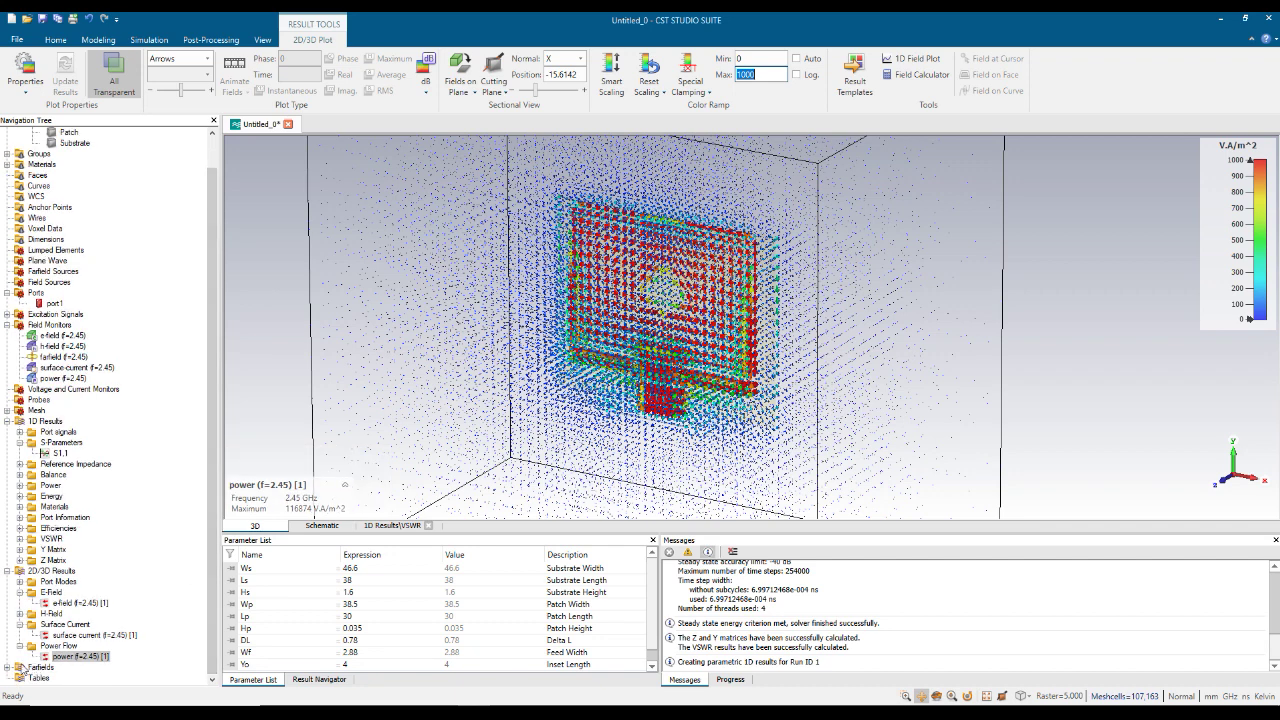
Display the 2.45 GHz 3D farfield directivity pattern (5.871 dBi), fitted to the view
click(7, 571)
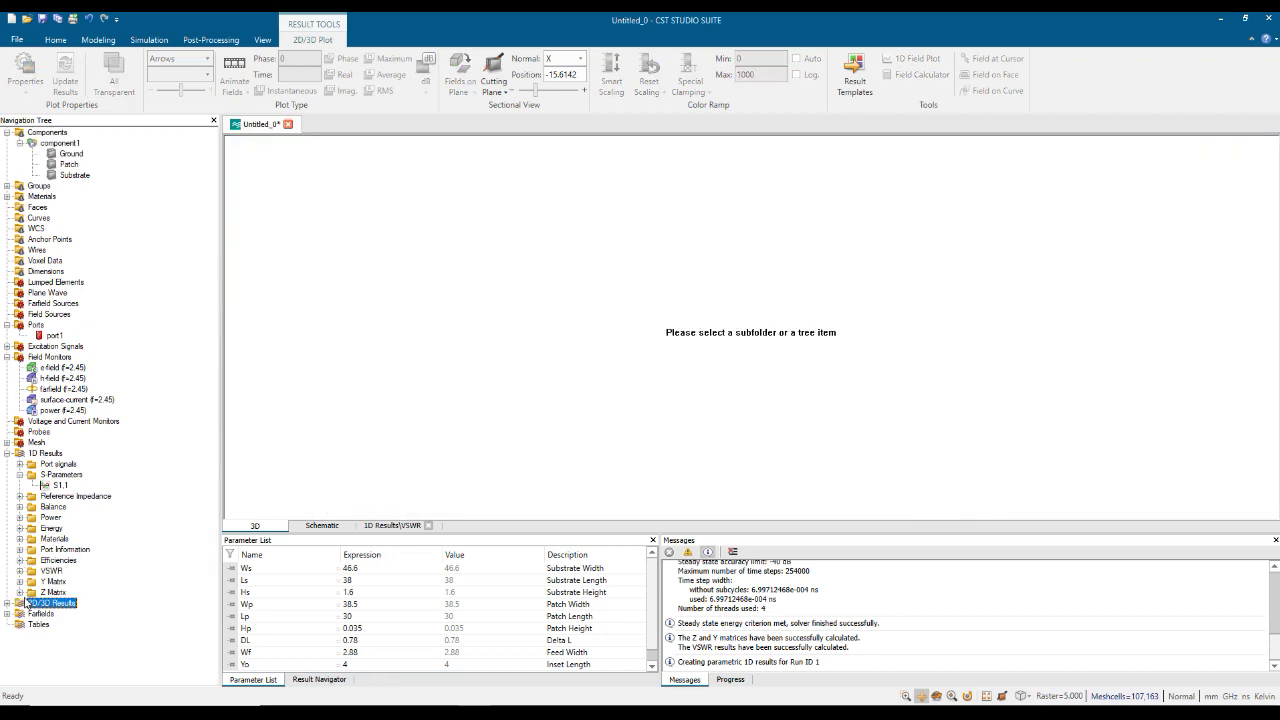
click(8, 614)
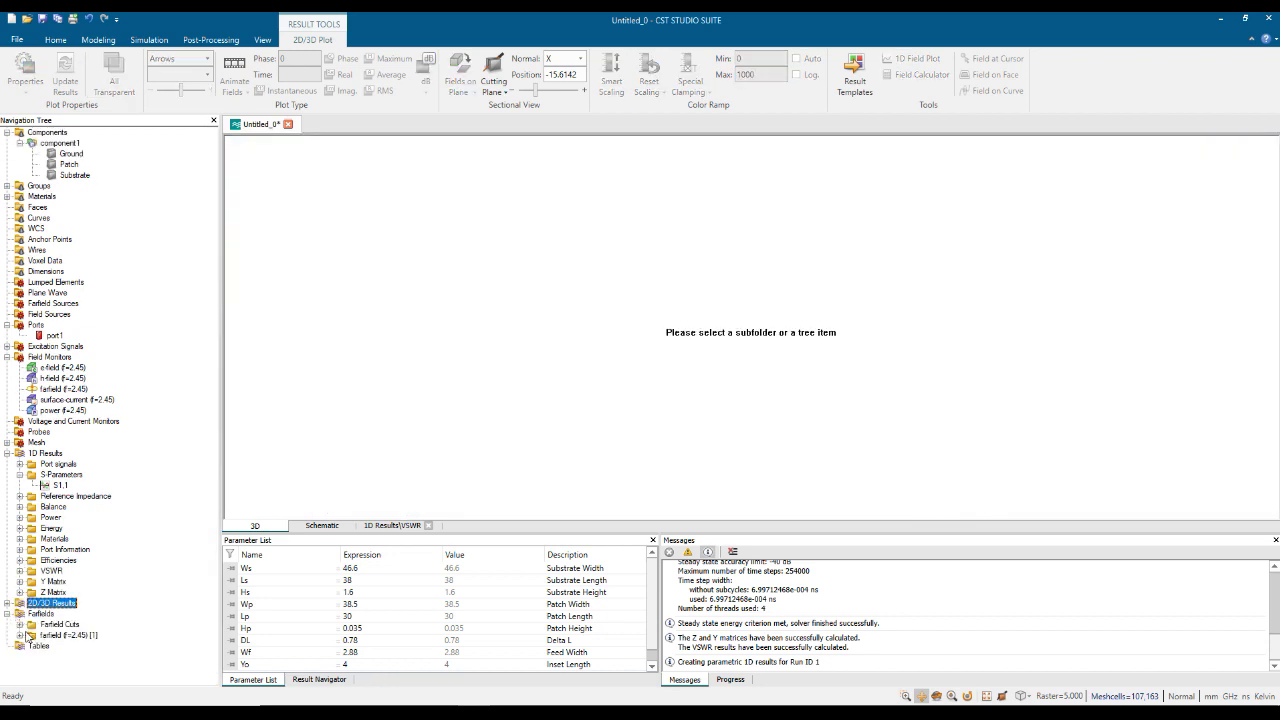
click(21, 635)
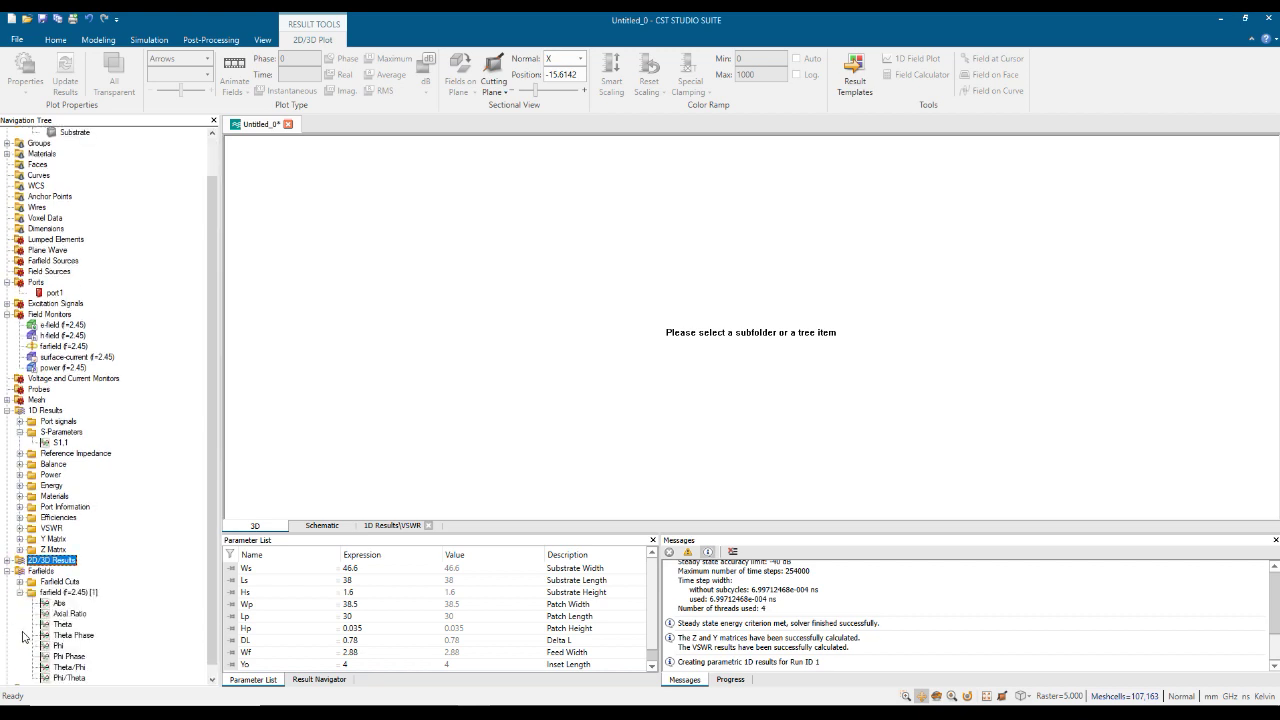
click(72, 593)
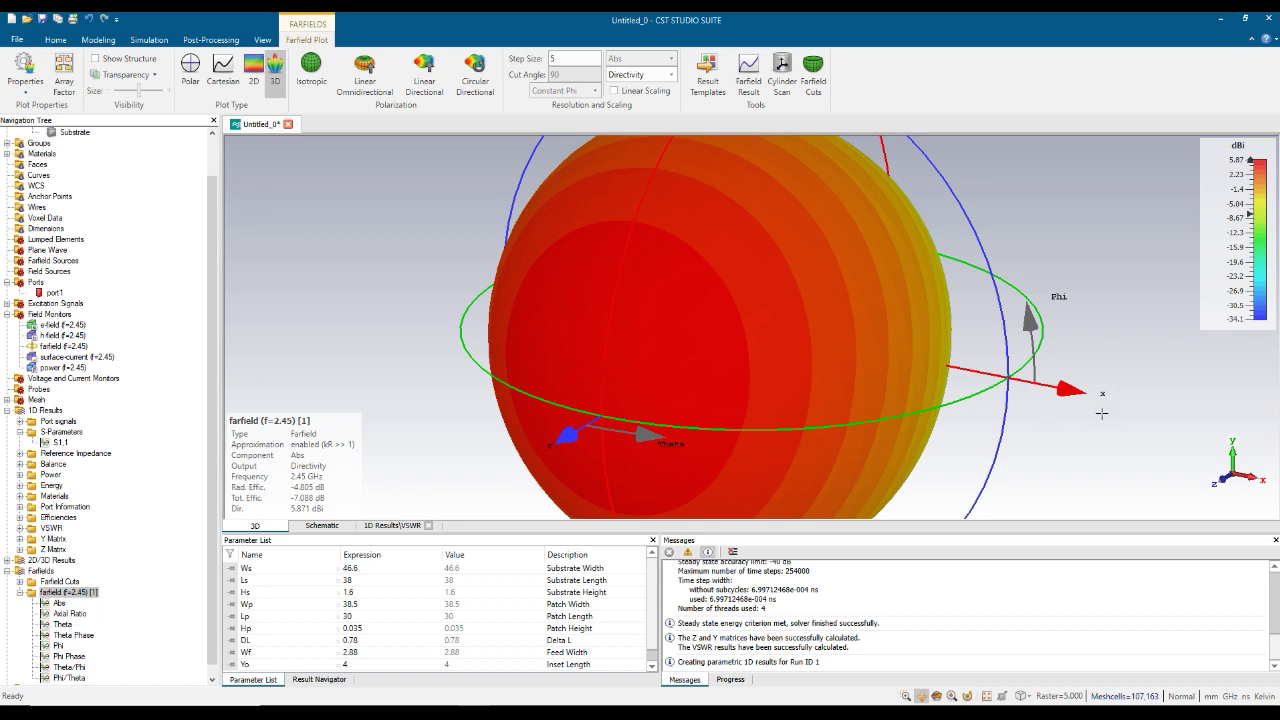
click(986, 696)
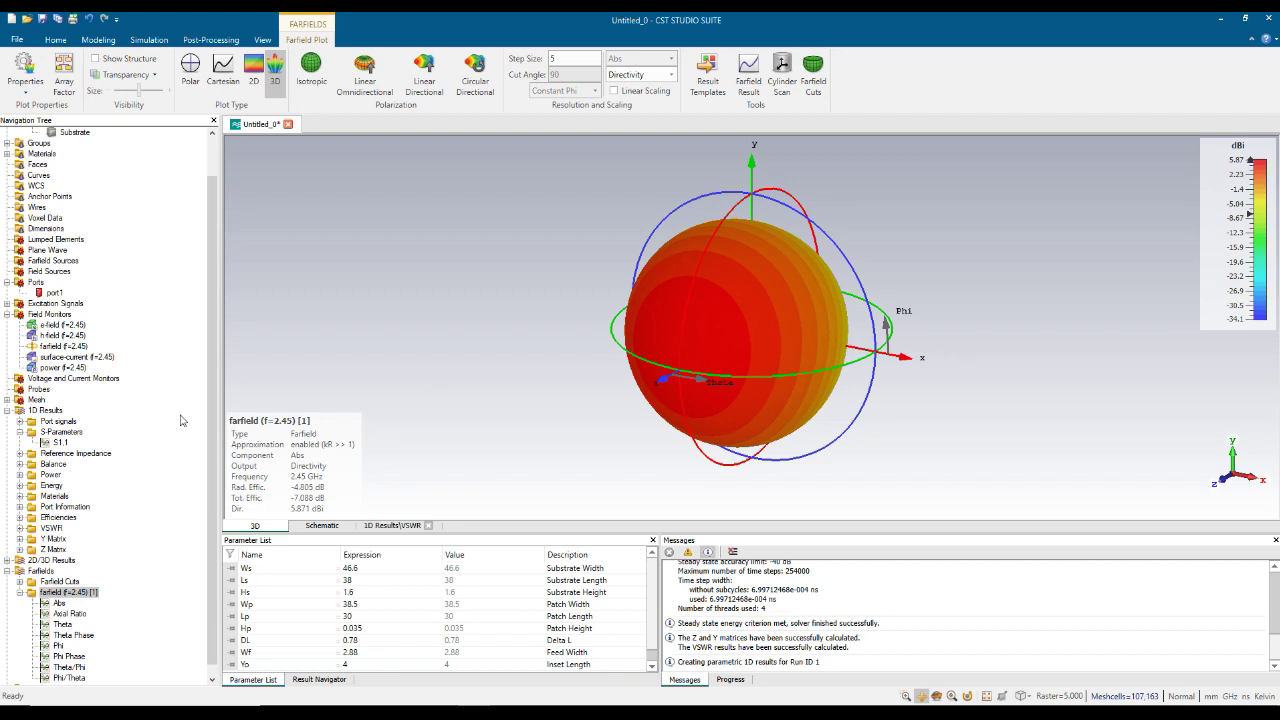
scroll(205, 550, down, 1)
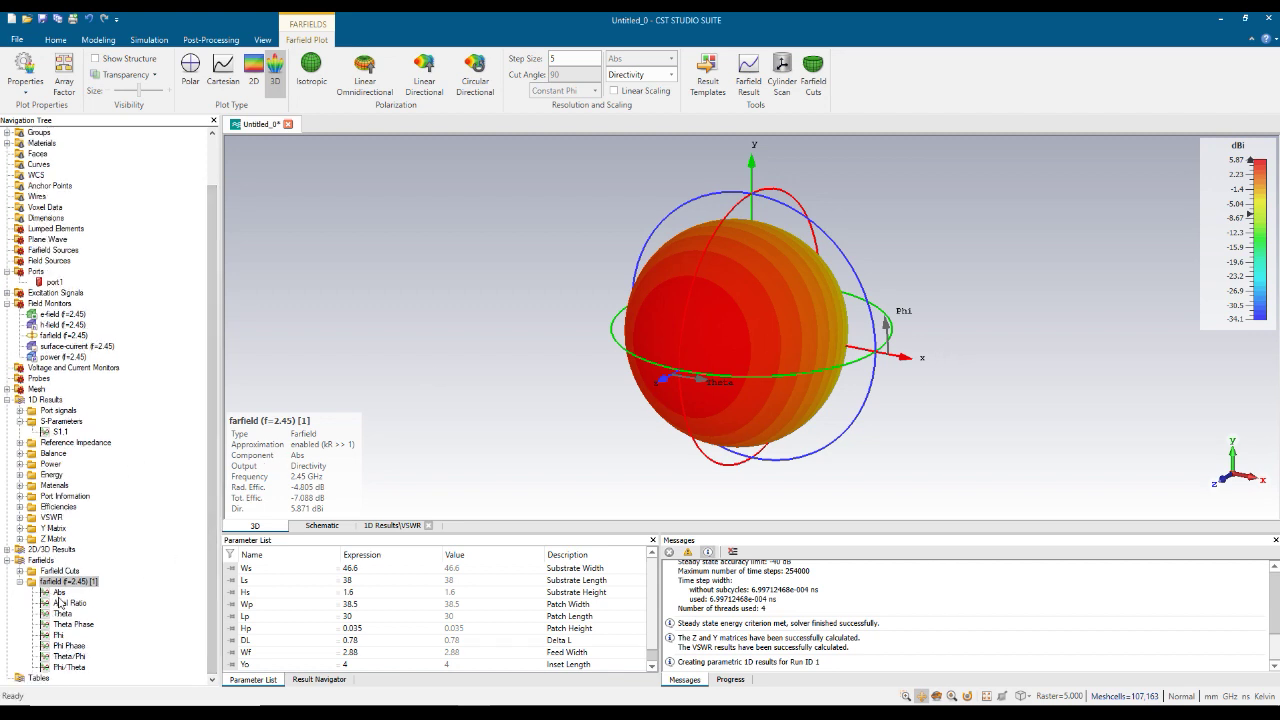
right_click(467, 333)
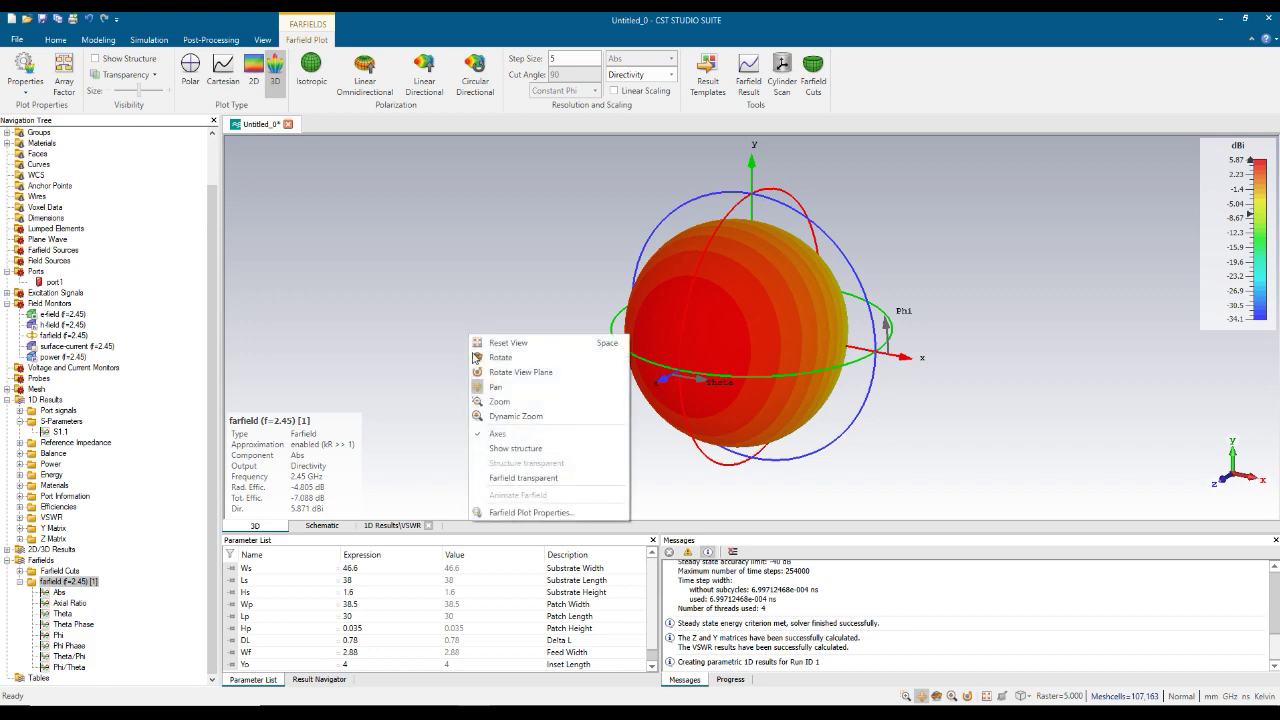
Change the farfield plot to a Polar cut at Phi=90, showing a 5.88 dBi main lobe
click(525, 512)
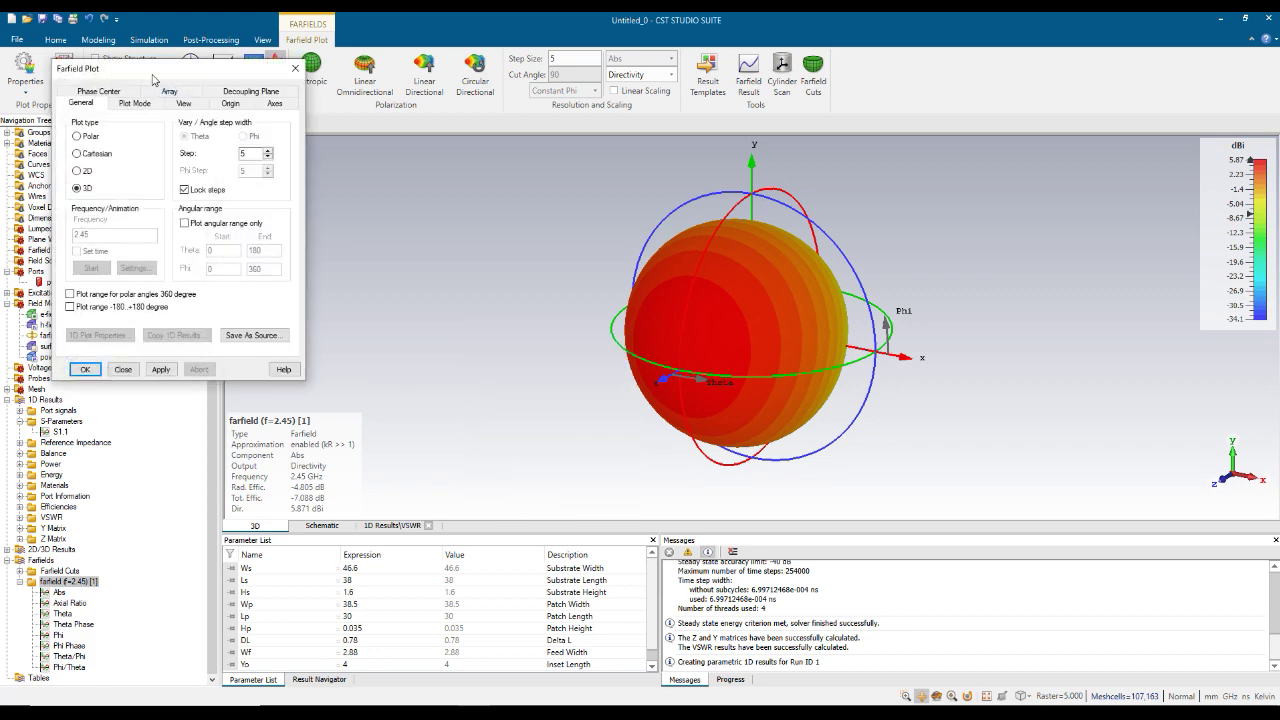
drag(153, 76, 305, 116)
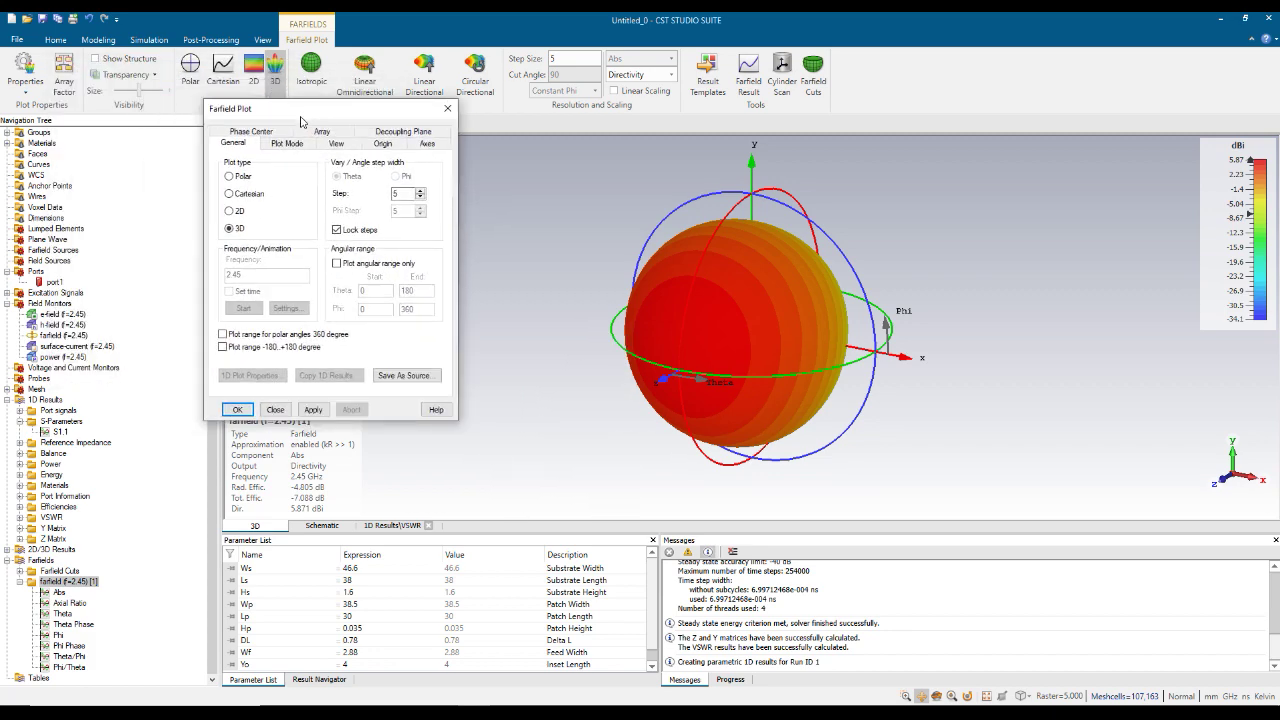
click(230, 177)
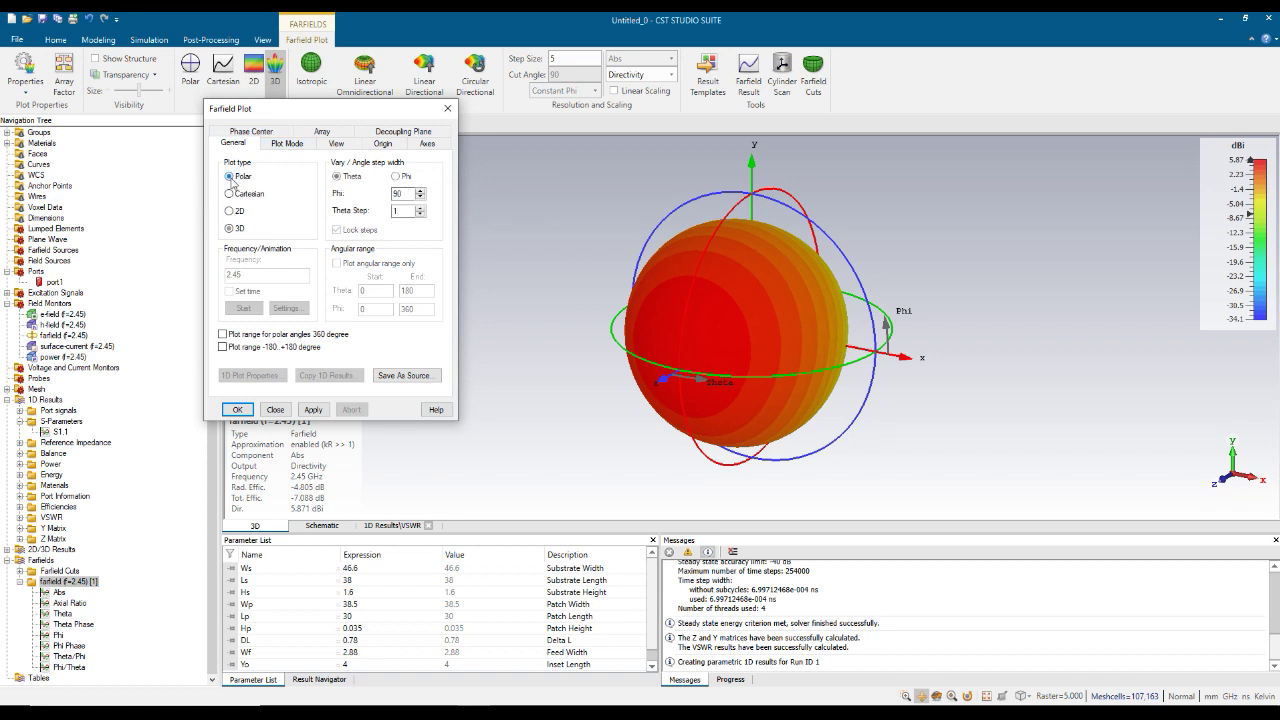
click(310, 409)
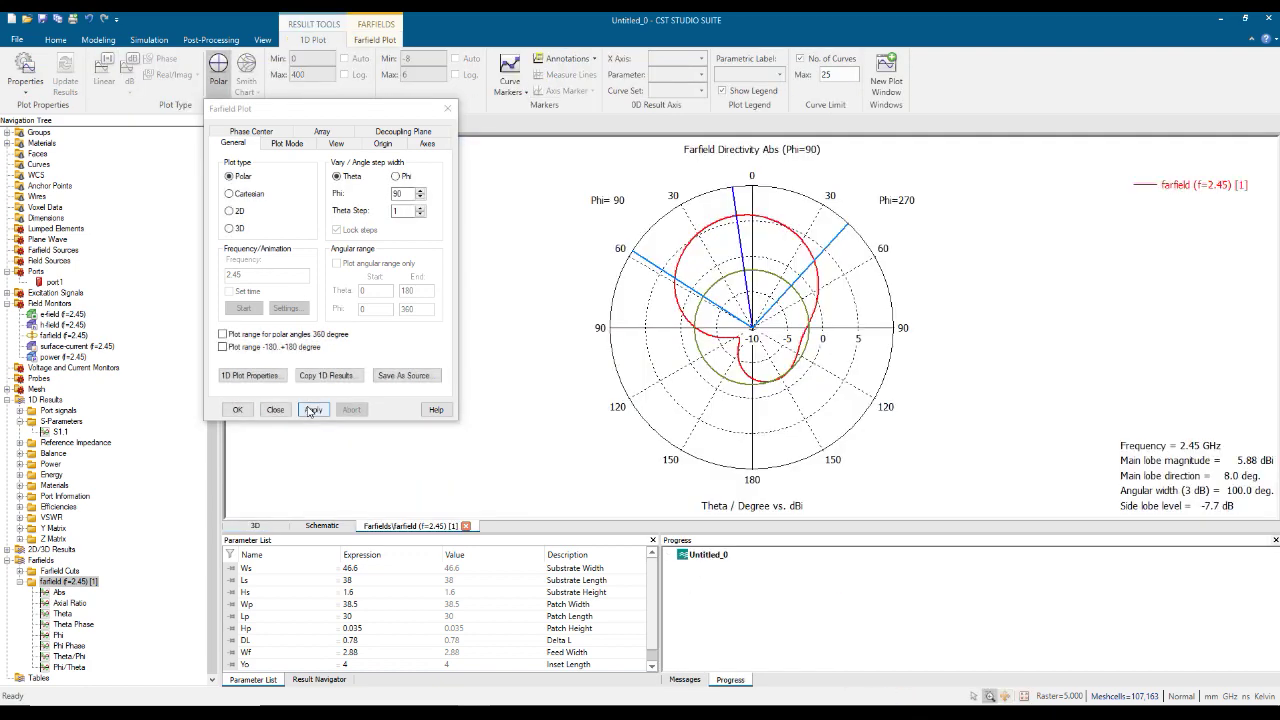
Plot the farfield as a Cartesian cut over a 360° range from −180 to +180 degrees
click(233, 194)
click(324, 410)
drag(387, 112, 1000, 180)
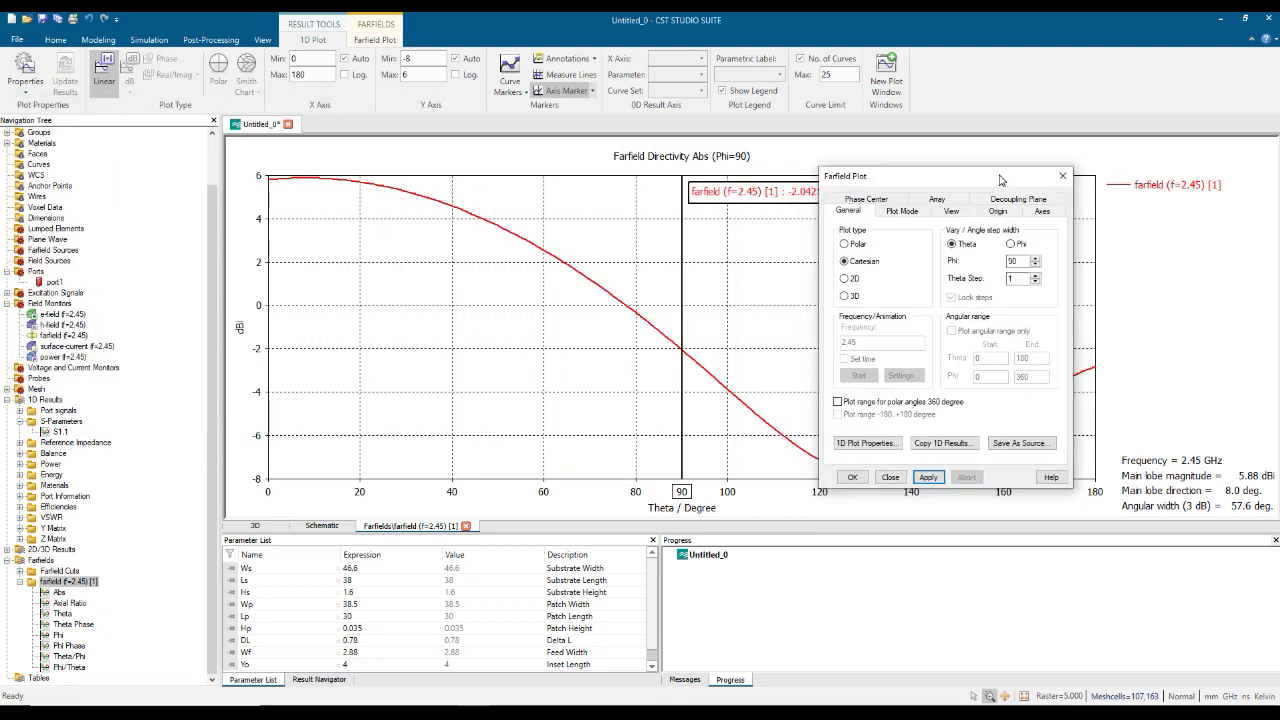
click(838, 402)
click(839, 415)
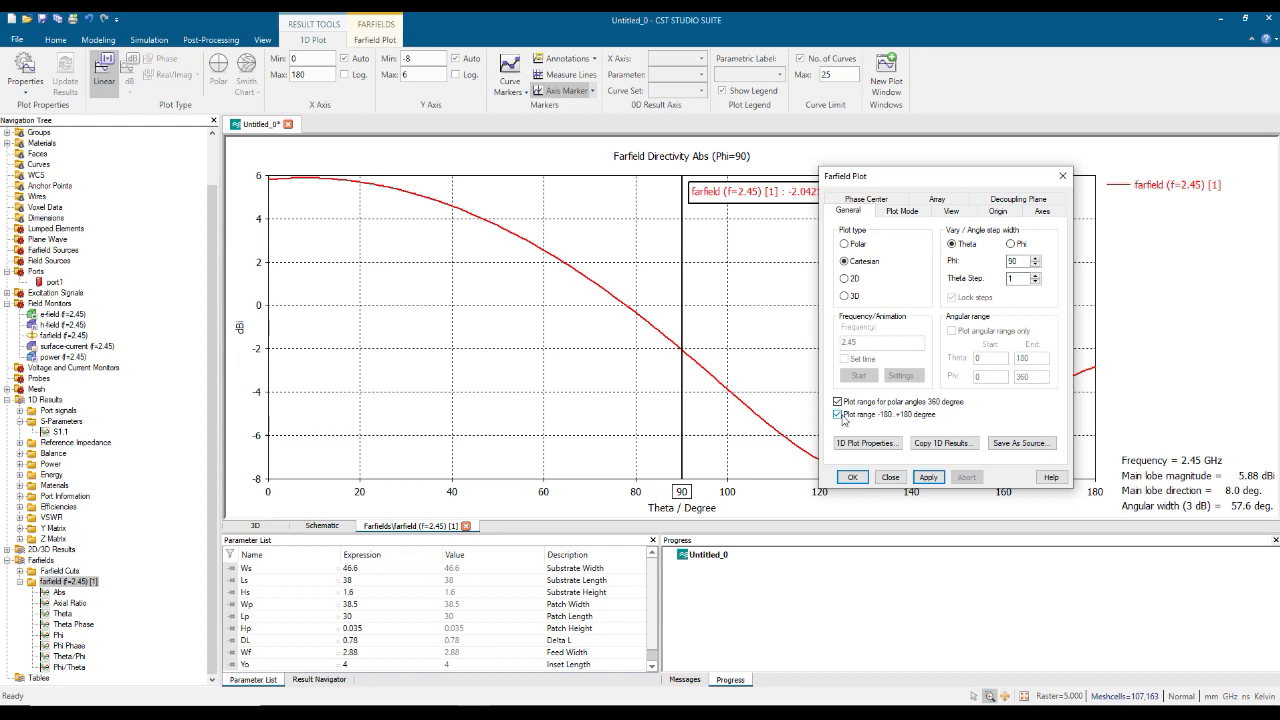
click(928, 477)
Move the axis marker to the directivity maximum at 8°, then return to the Polar plot
drag(965, 186, 245, 141)
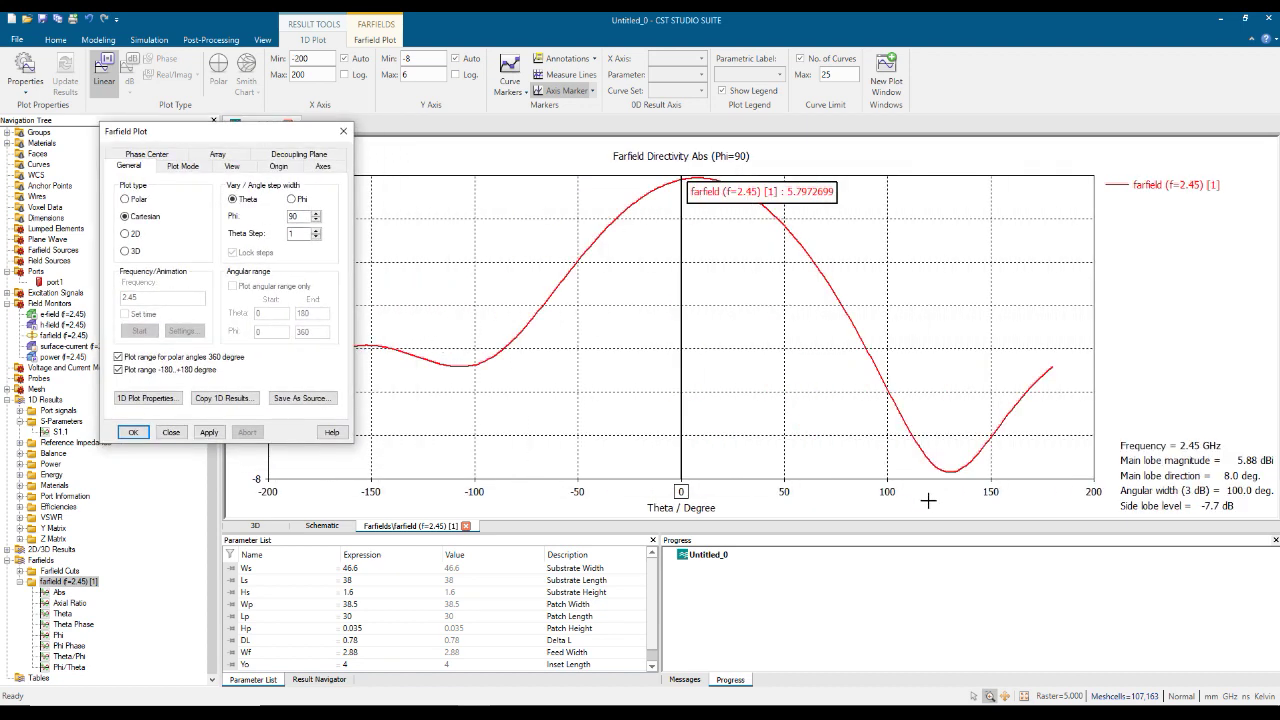
mouse_move(714, 194)
mouse_down()
mouse_move(857, 206)
mouse_move(838, 201)
mouse_up()
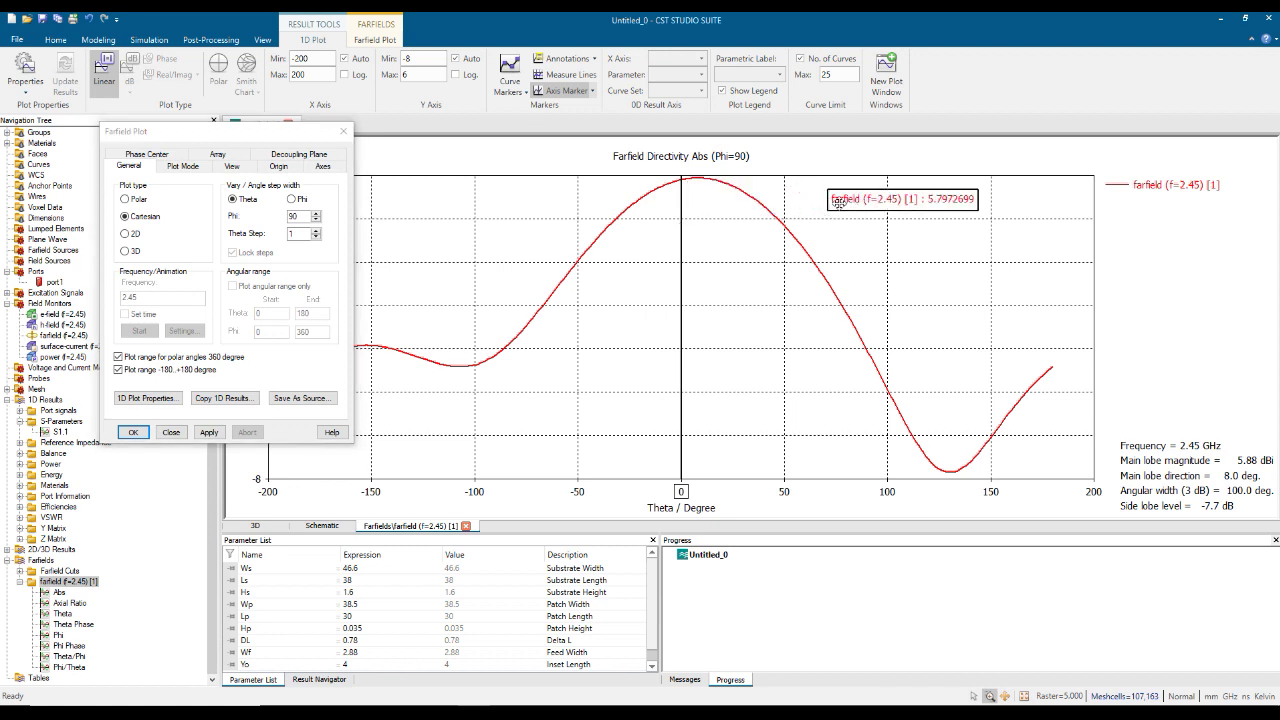
right_click(720, 211)
click(816, 359)
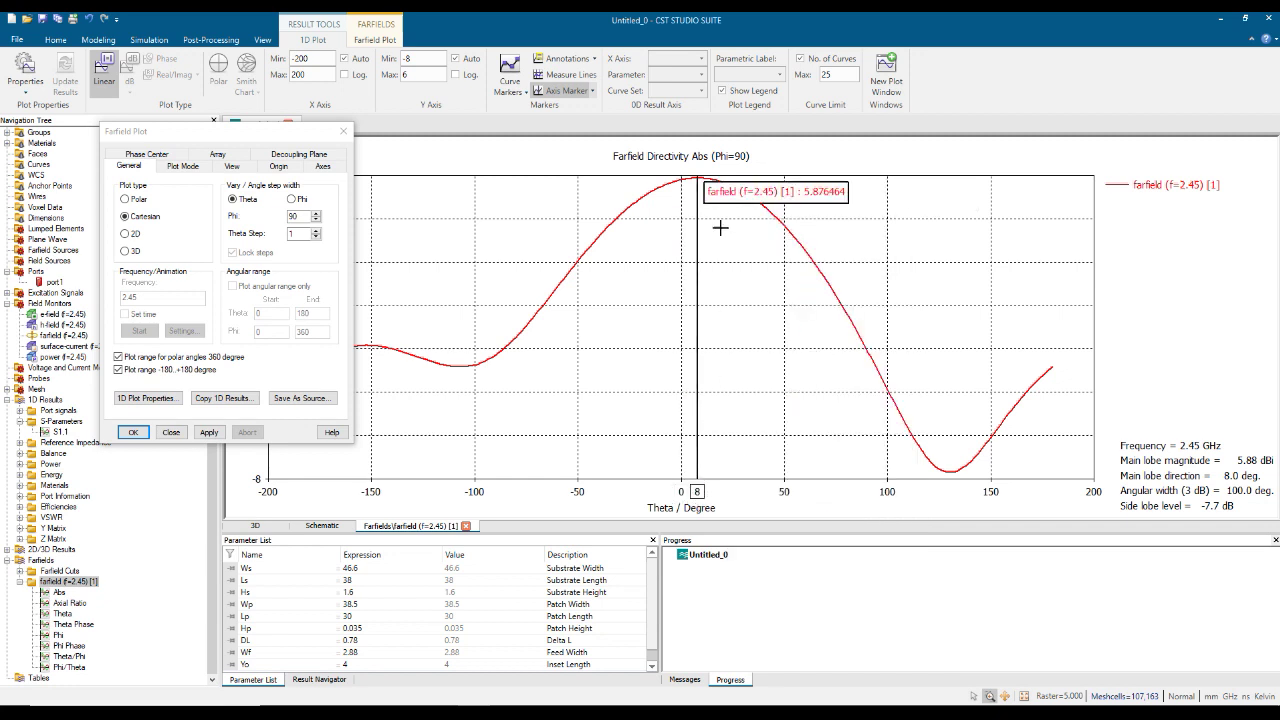
click(128, 201)
click(207, 432)
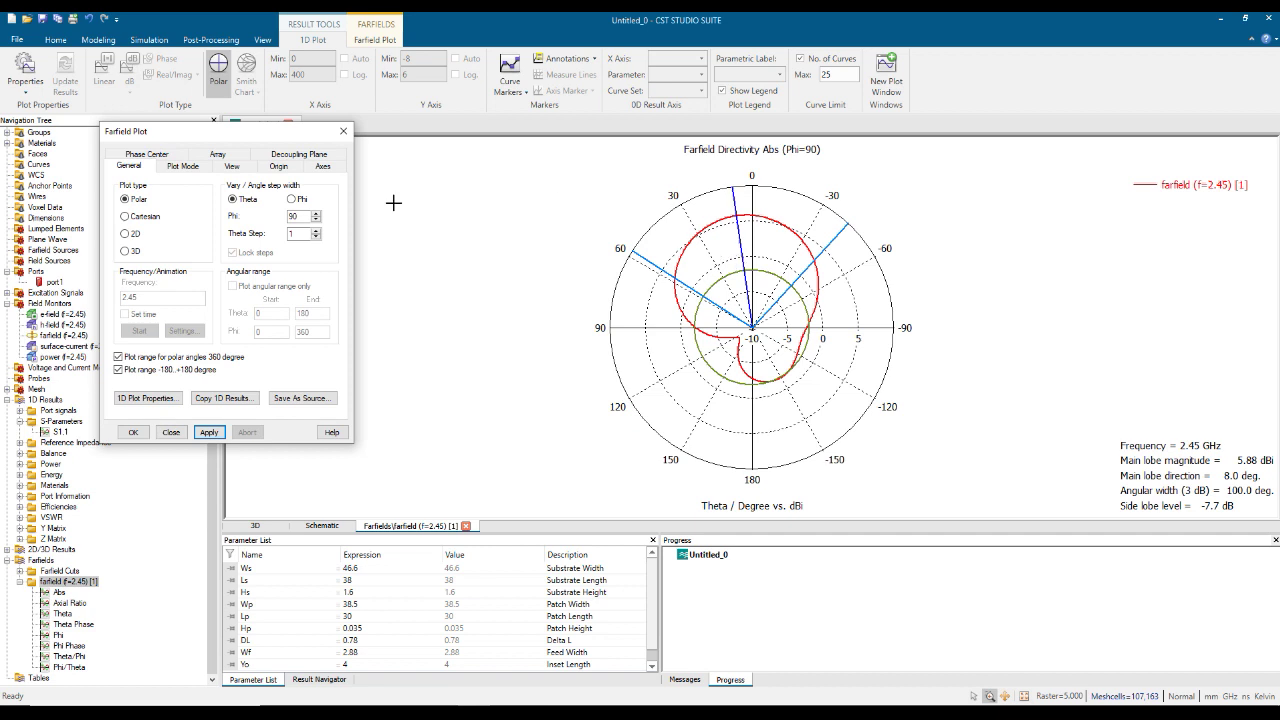
Switch the farfield plot to 3D and rotate the pattern to inspect it
click(126, 216)
click(125, 251)
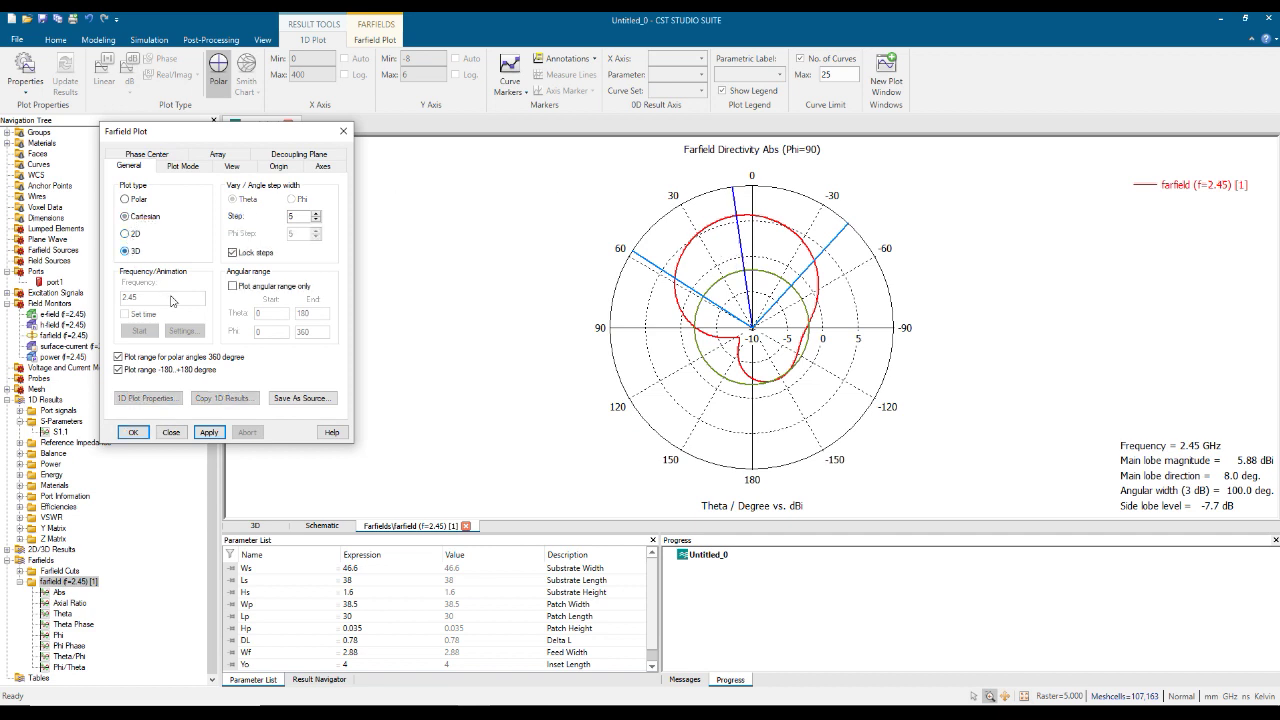
click(208, 432)
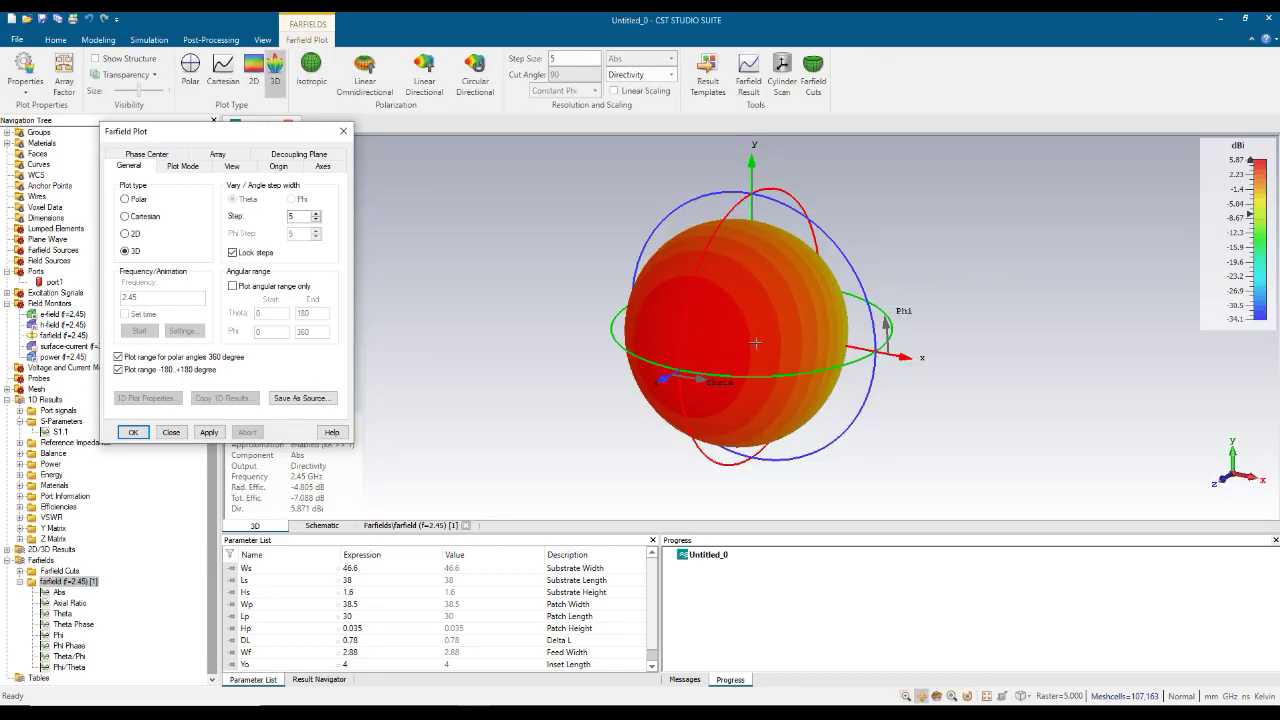
click(722, 352)
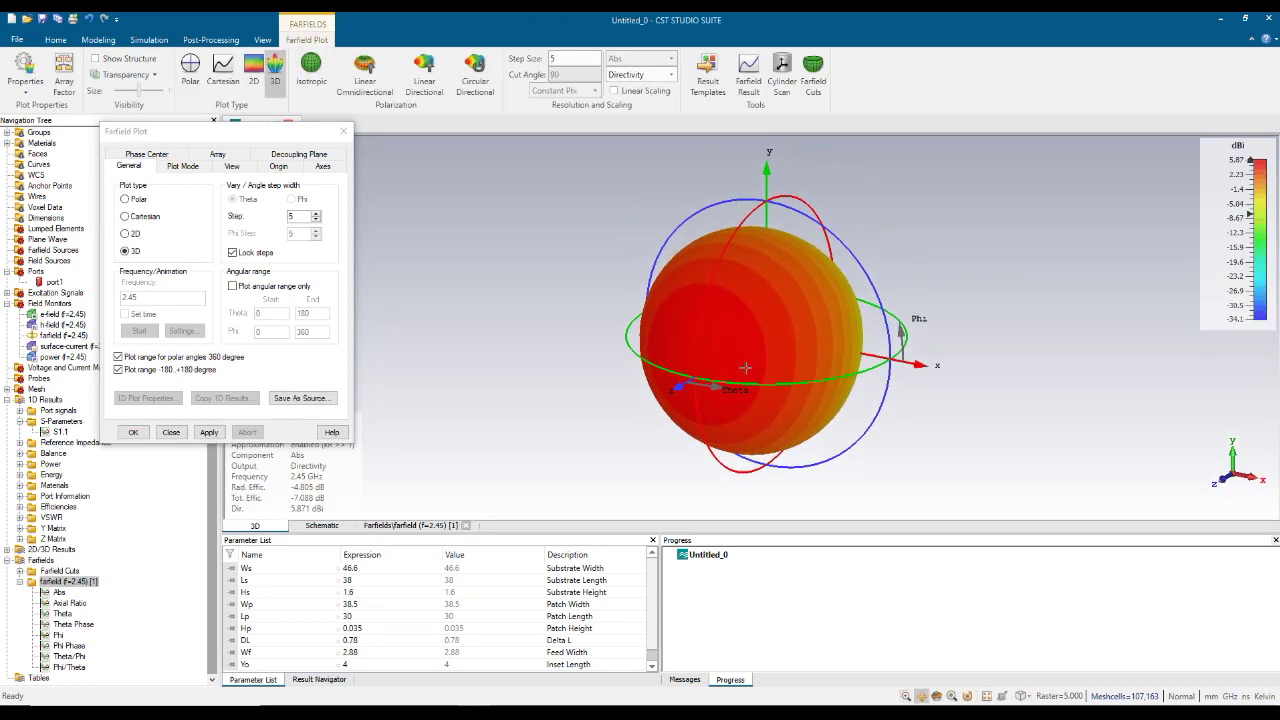
click(937, 694)
drag(763, 328, 824, 254)
drag(643, 220, 848, 323)
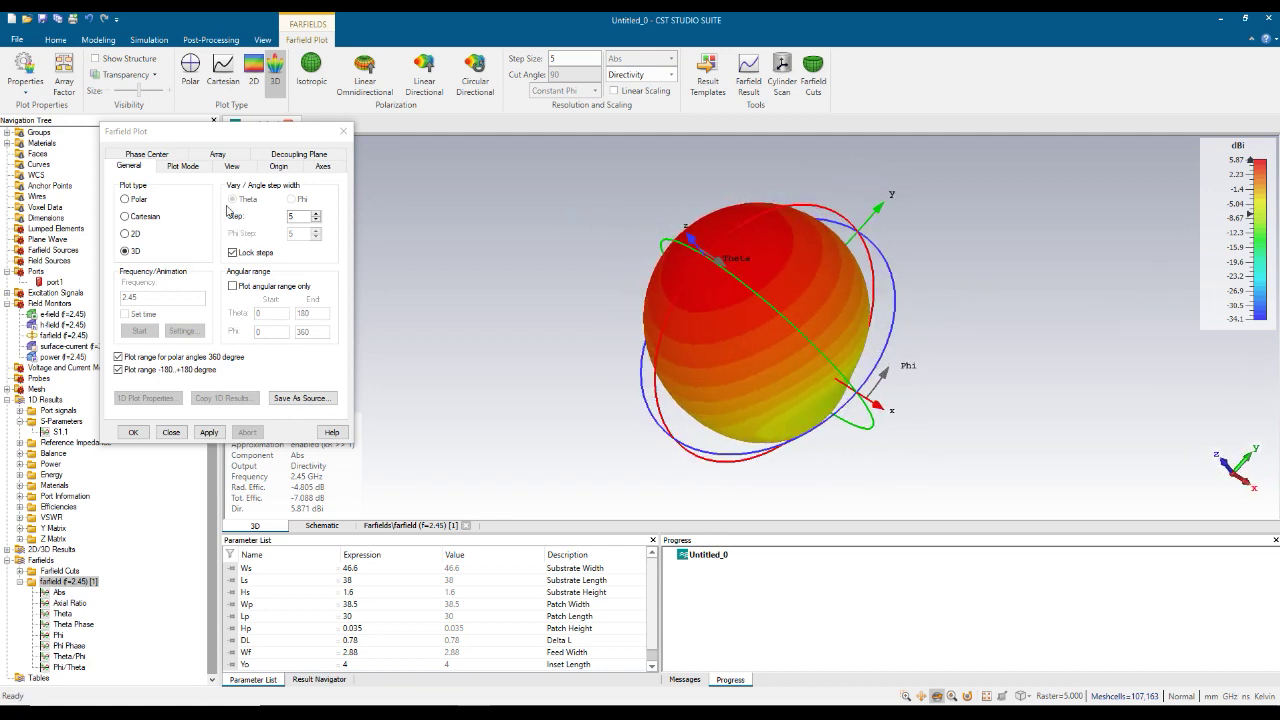
Compare the Polar cut again, then return to 3D and rotate the pattern further
click(125, 199)
click(209, 432)
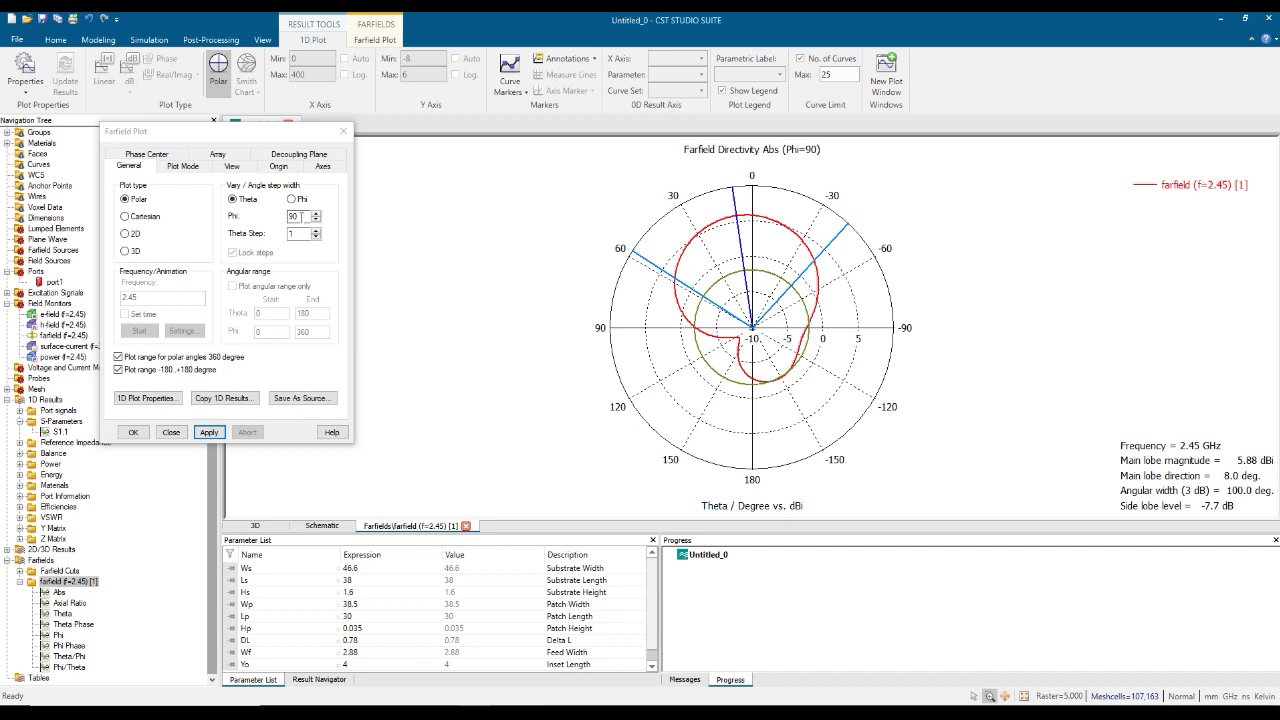
double_click(295, 216)
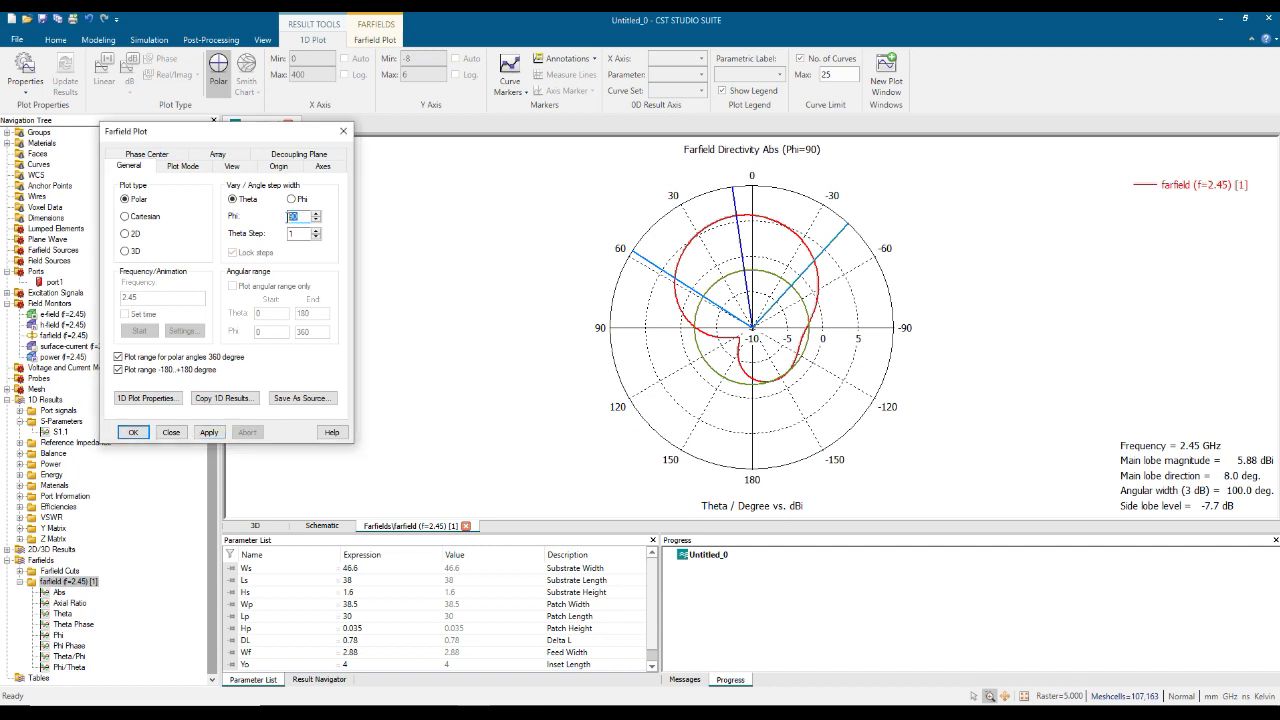
click(133, 251)
click(209, 432)
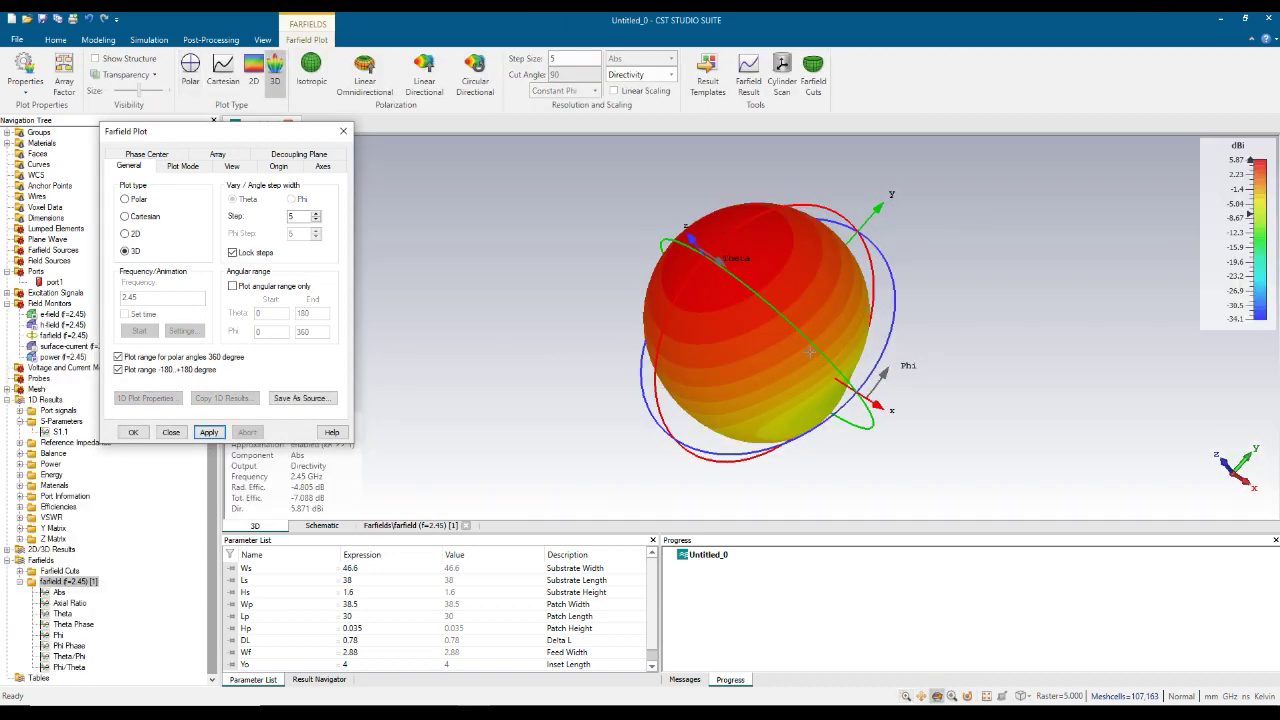
drag(928, 345, 835, 341)
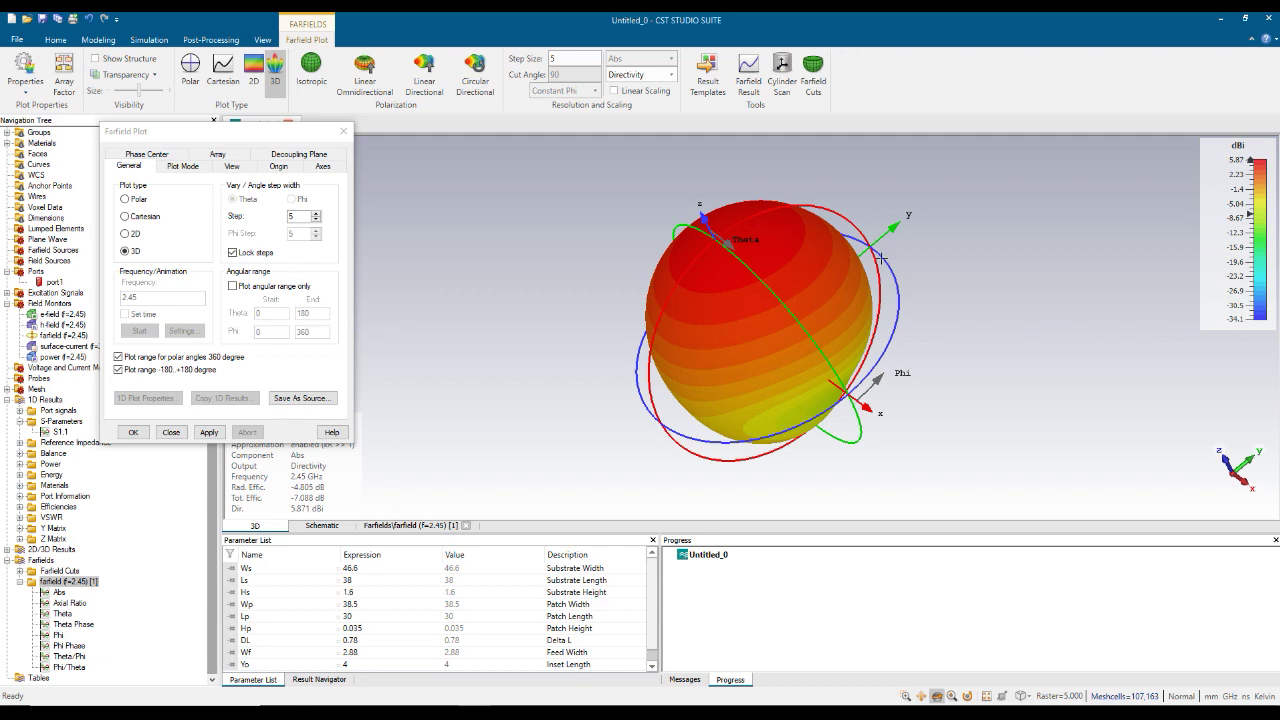
drag(900, 261, 678, 218)
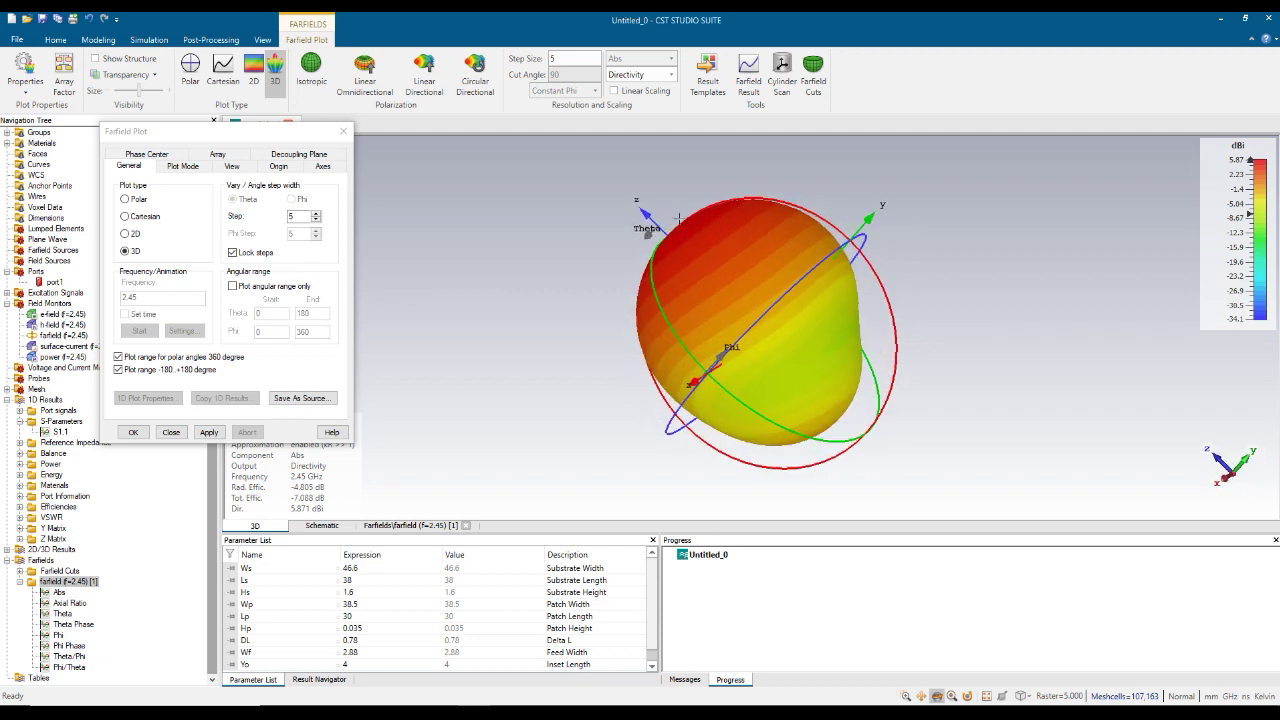
drag(783, 283, 910, 310)
Toggle the farfield plot between Polar and 3D once more
click(128, 200)
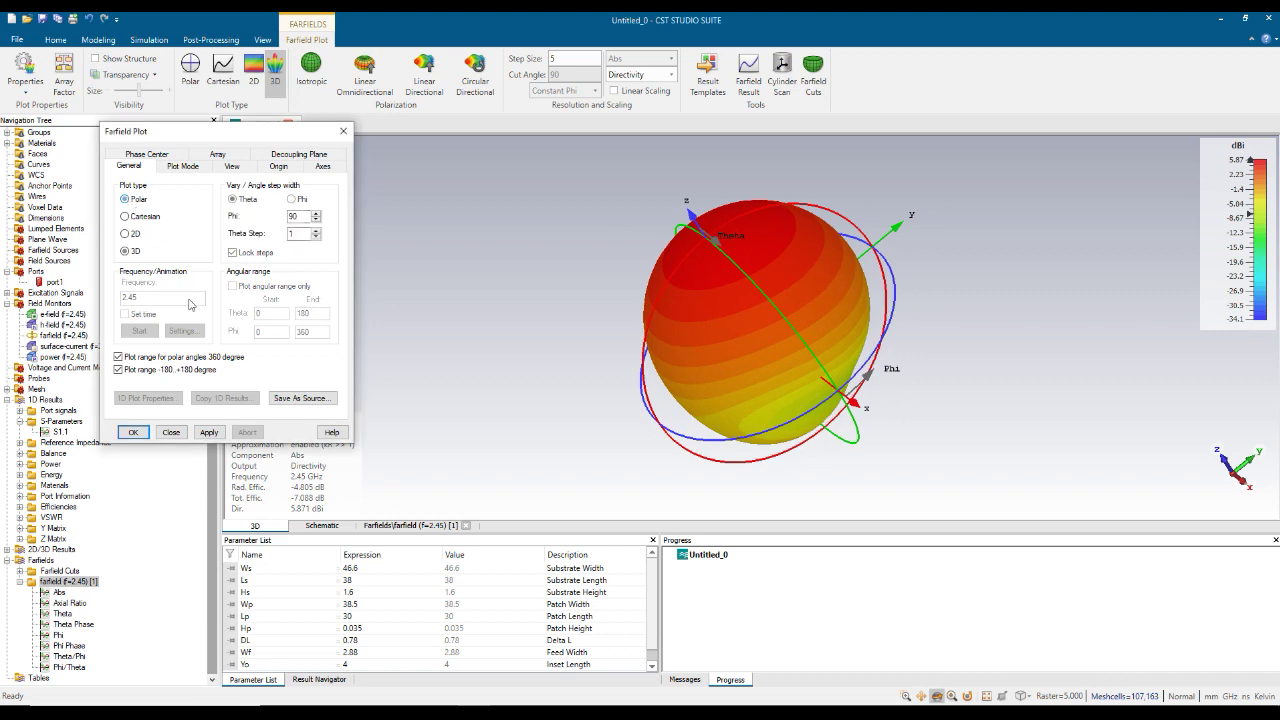
click(208, 433)
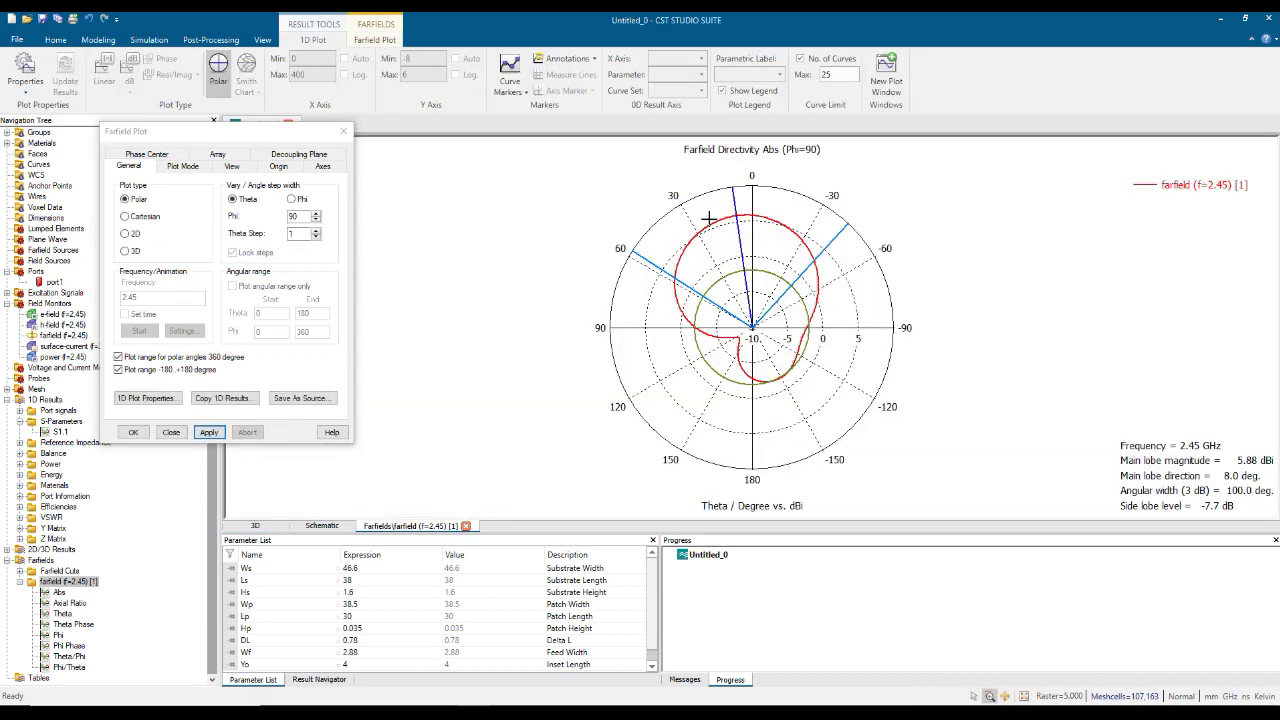
click(127, 251)
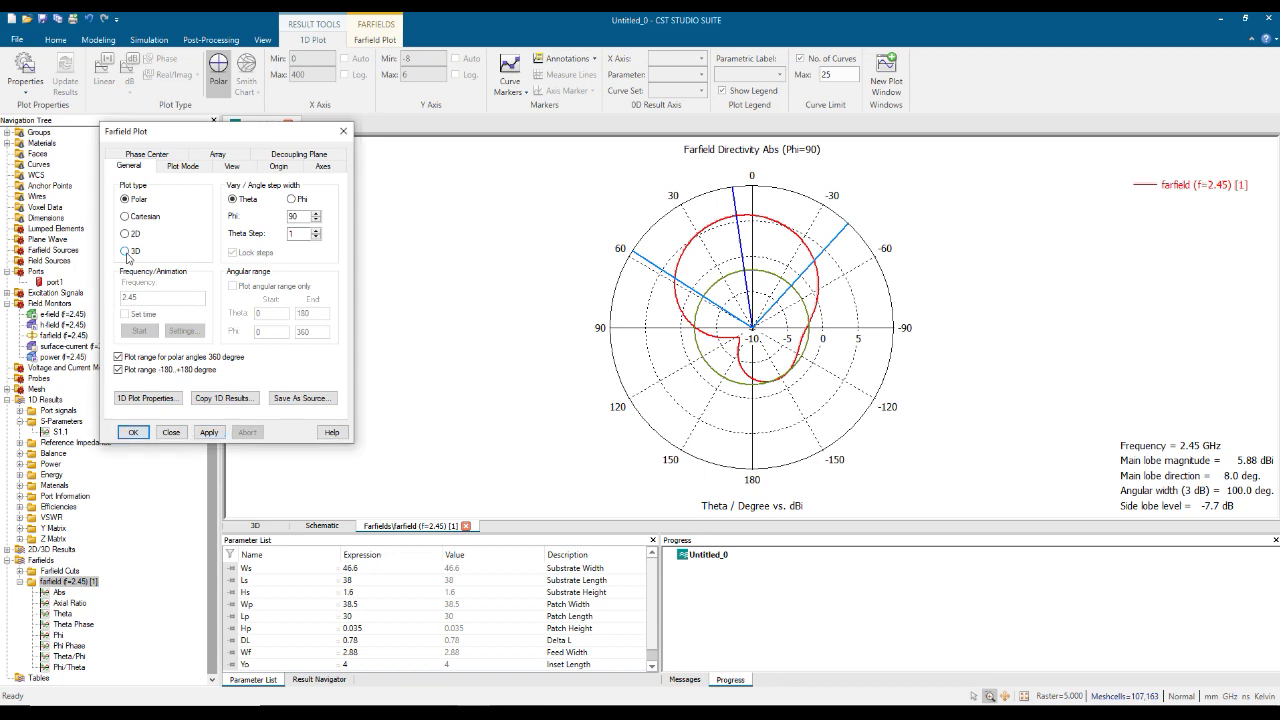
click(208, 432)
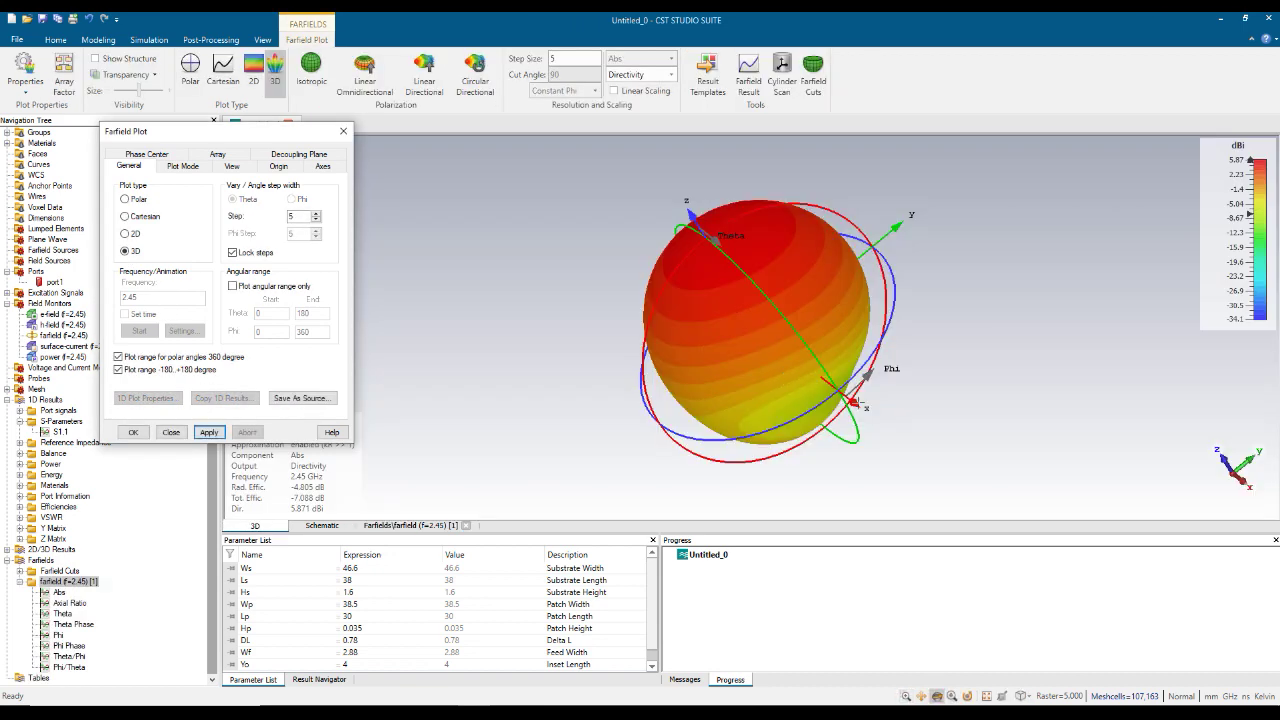
click(125, 199)
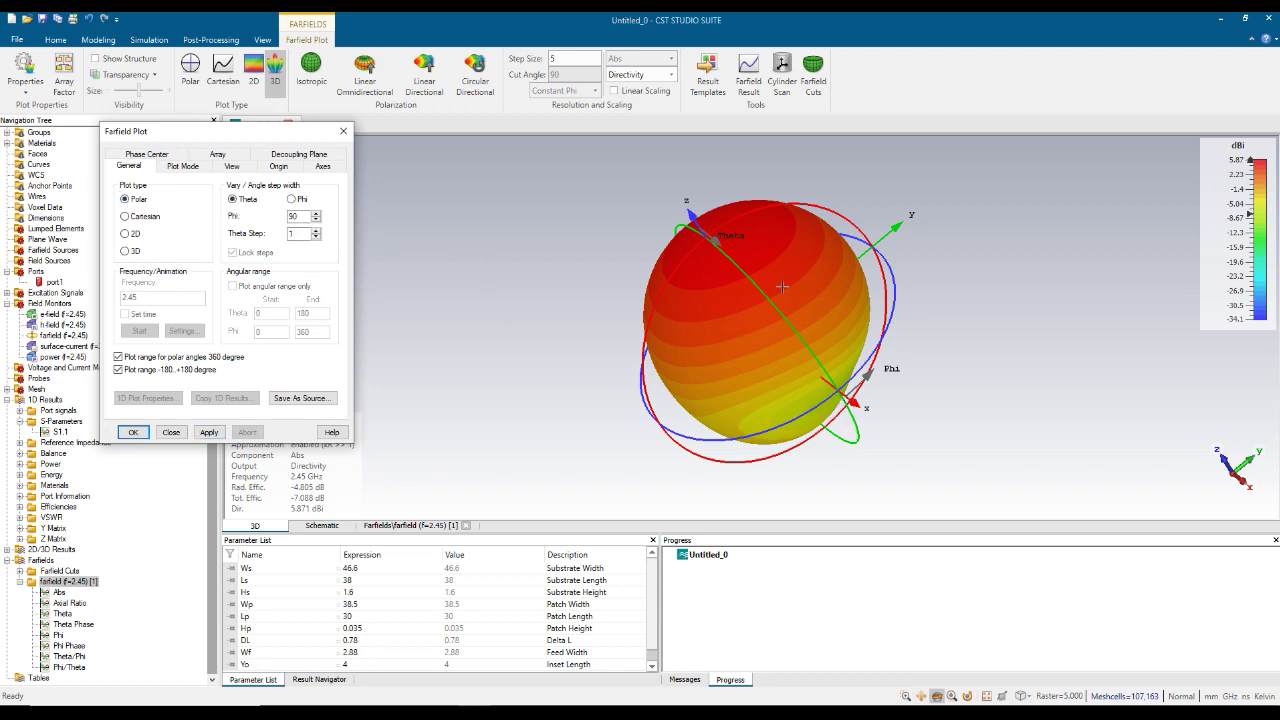
Plot the polar directivity cut at Phi=0
drag(302, 217, 273, 218)
text(0)
click(207, 432)
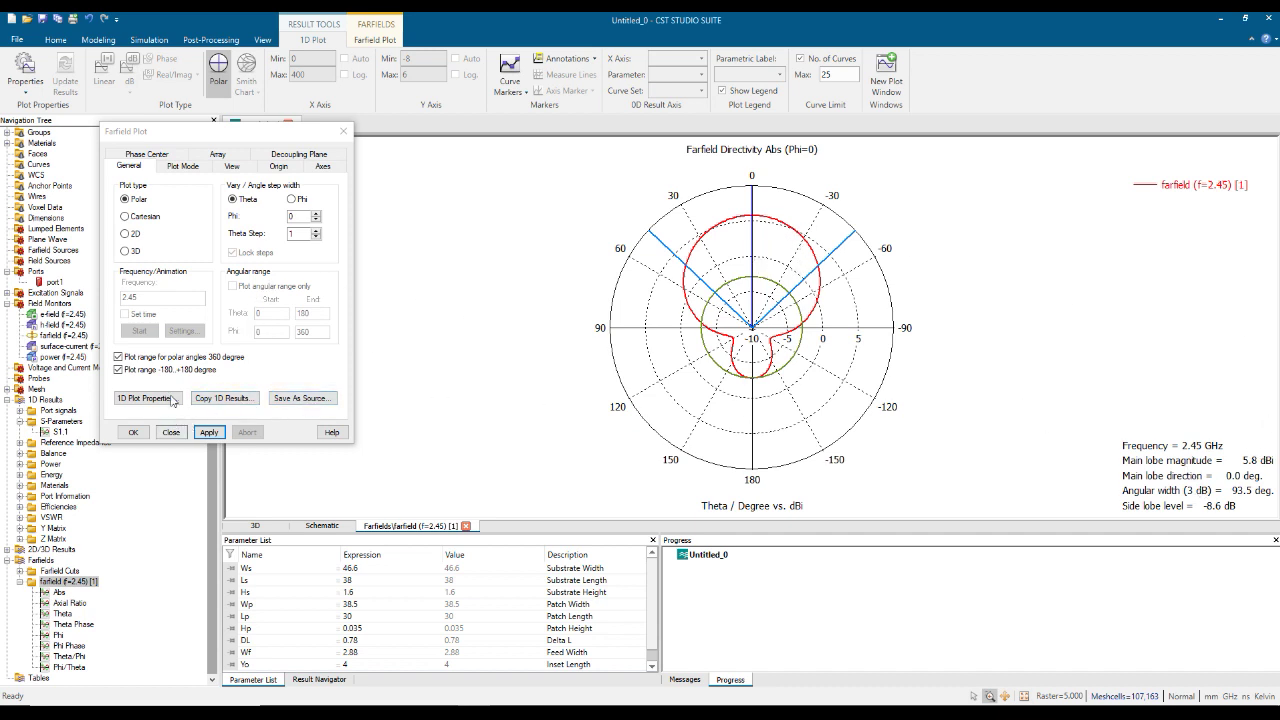
Switch the farfield plot to 3D and rotate the pattern to inspect it
click(125, 251)
click(208, 432)
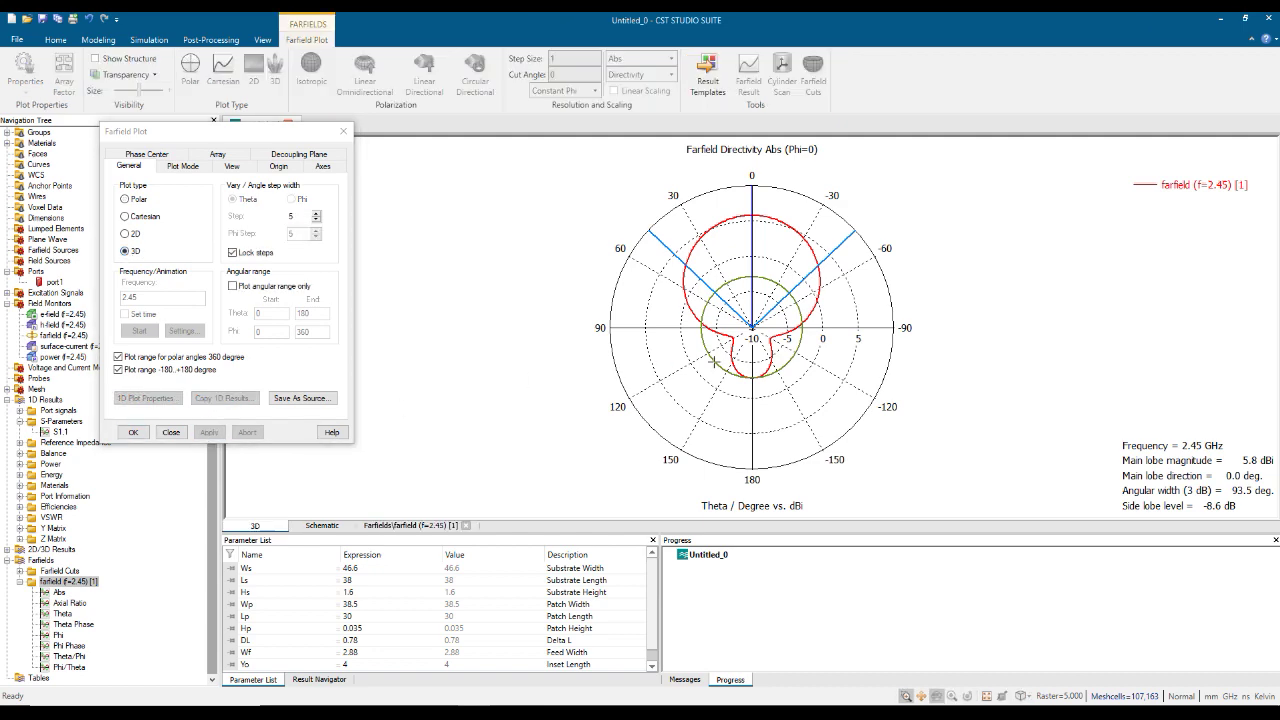
drag(788, 343, 890, 367)
drag(767, 264, 659, 204)
drag(846, 338, 585, 254)
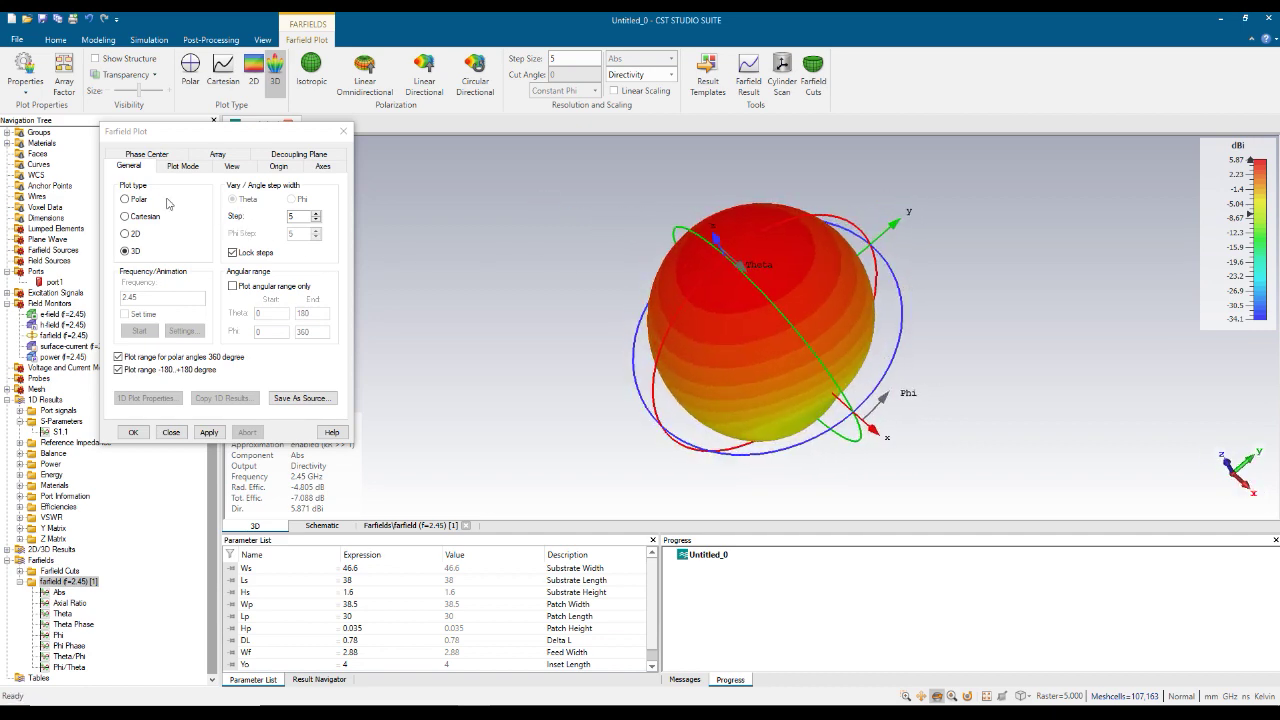
Return to a polar plot with Phi set back to 90
click(127, 201)
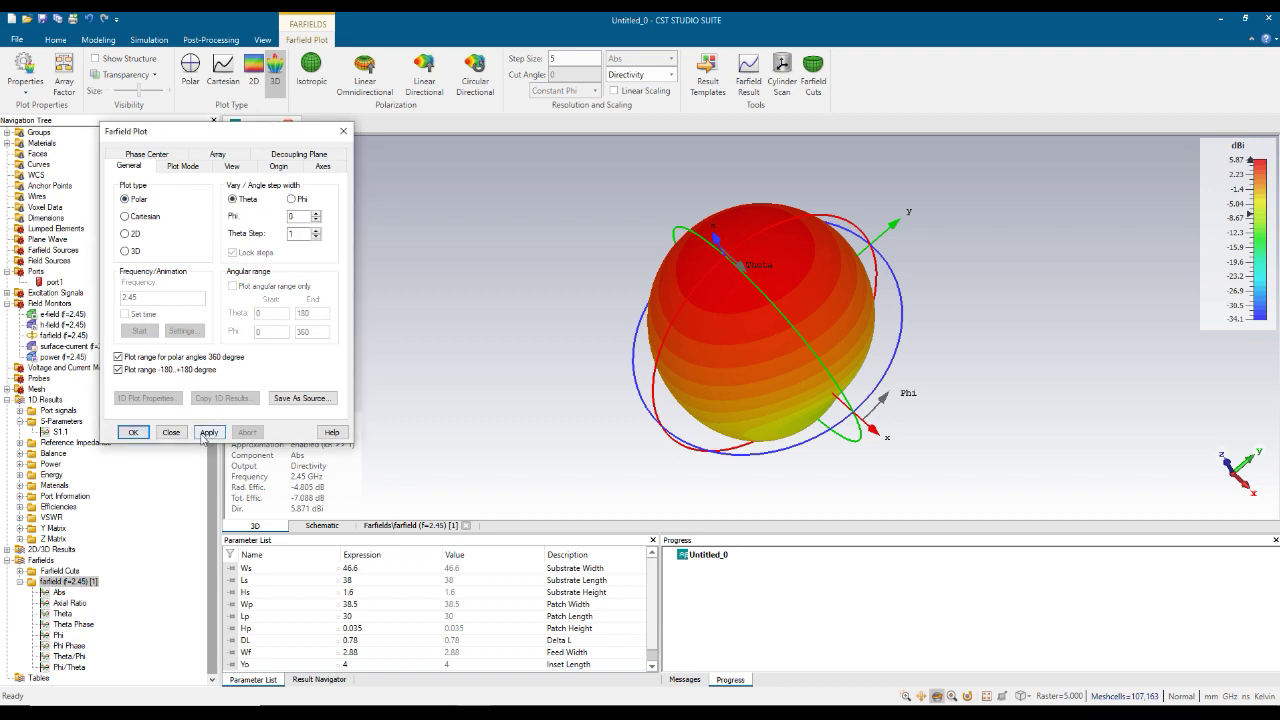
drag(300, 216, 257, 216)
text(9)
click(209, 432)
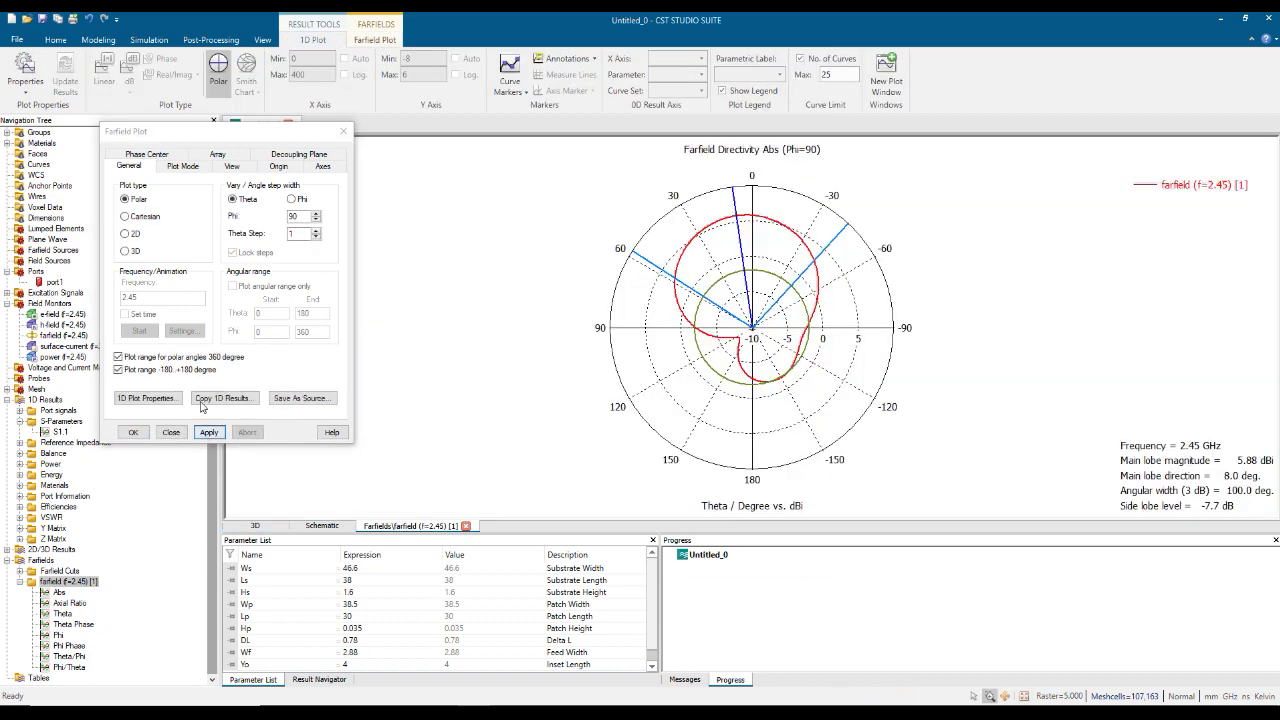
Keep Directivity as the plotted quantity, review the view options, and close the Farfield Plot settings
click(184, 168)
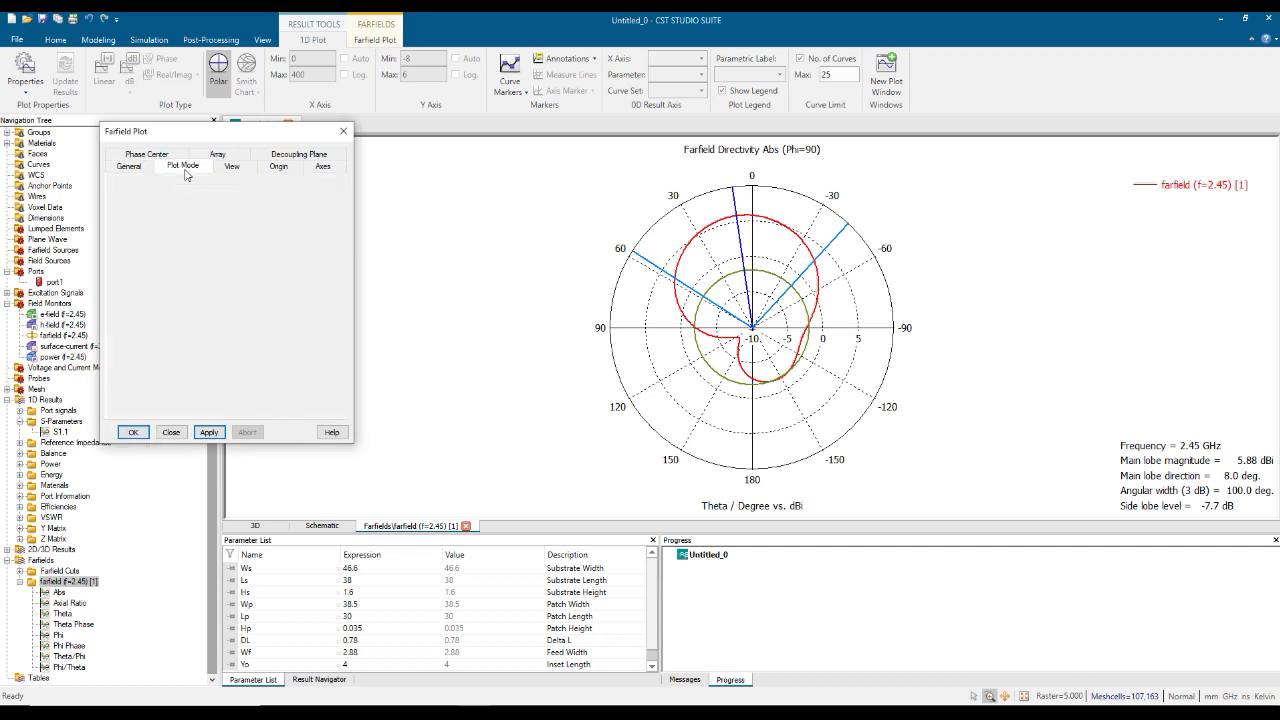
click(181, 204)
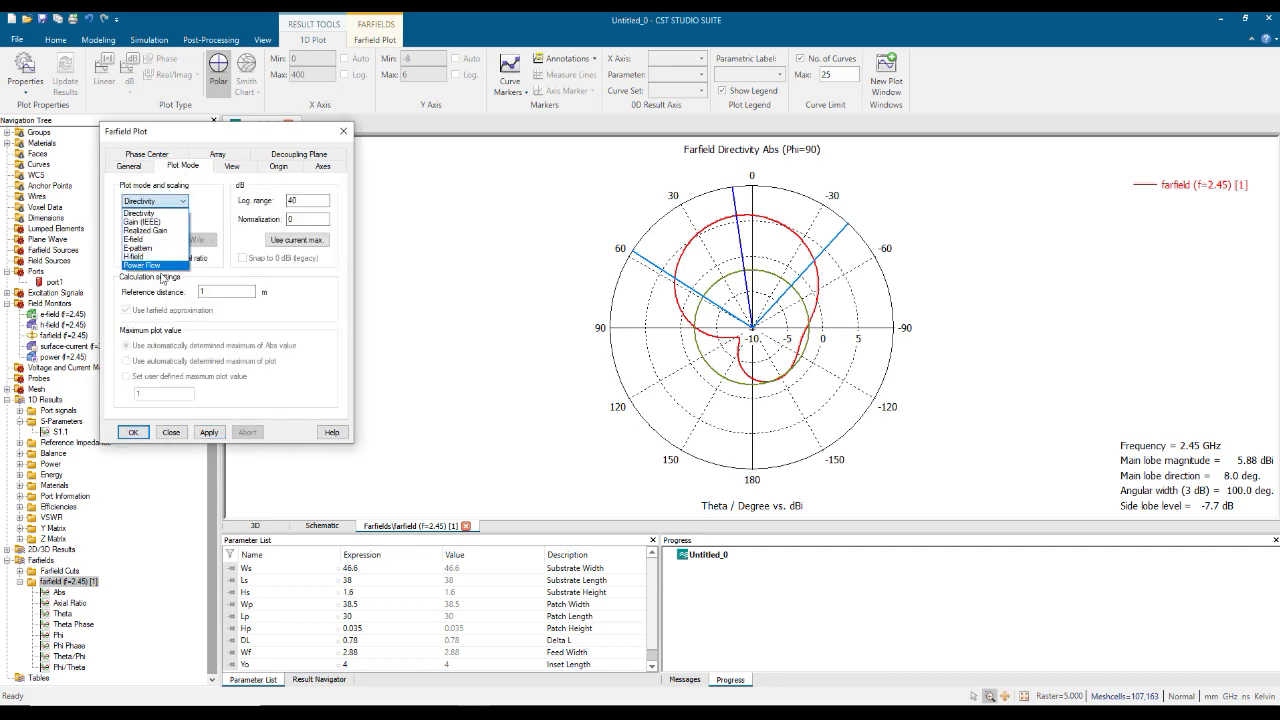
click(173, 200)
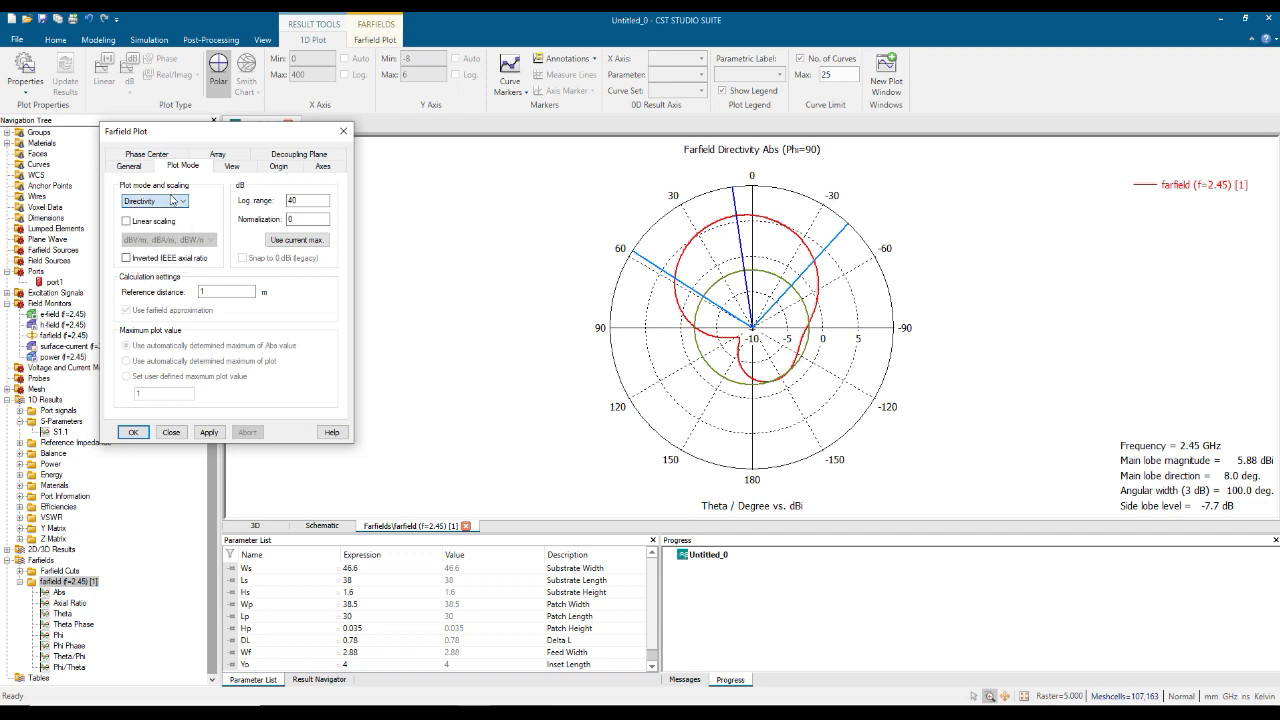
click(232, 166)
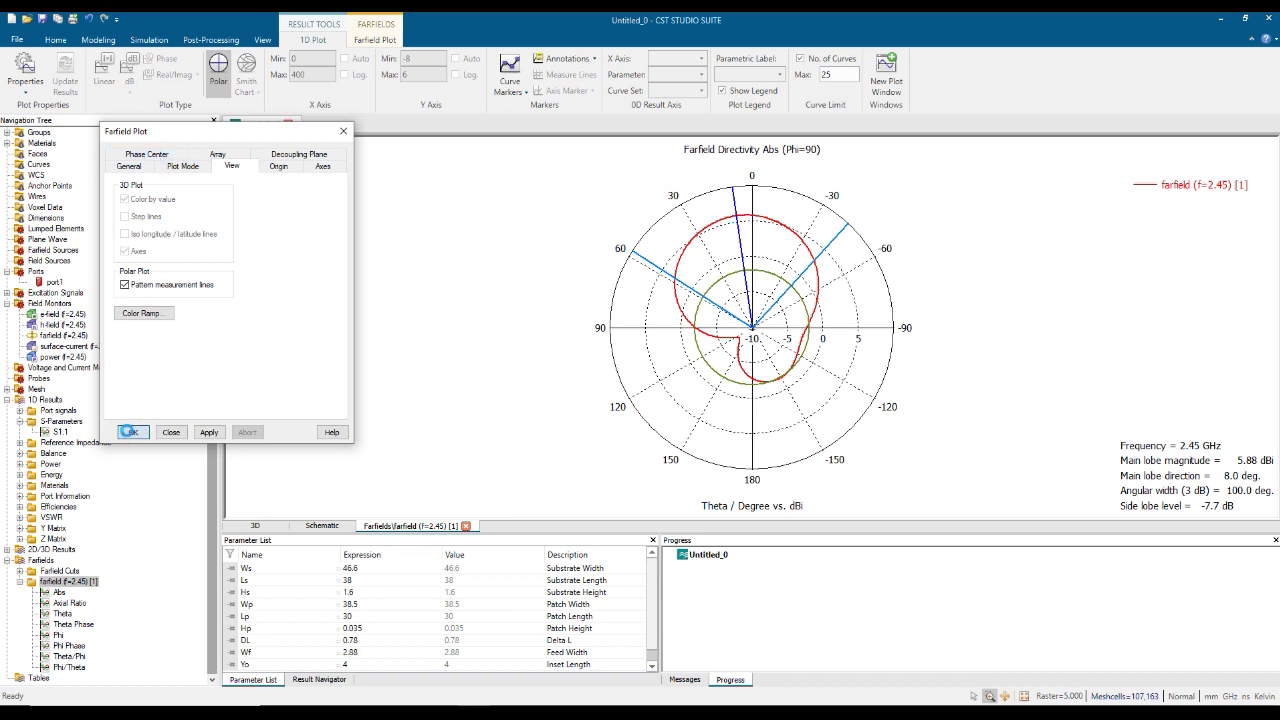
click(129, 432)
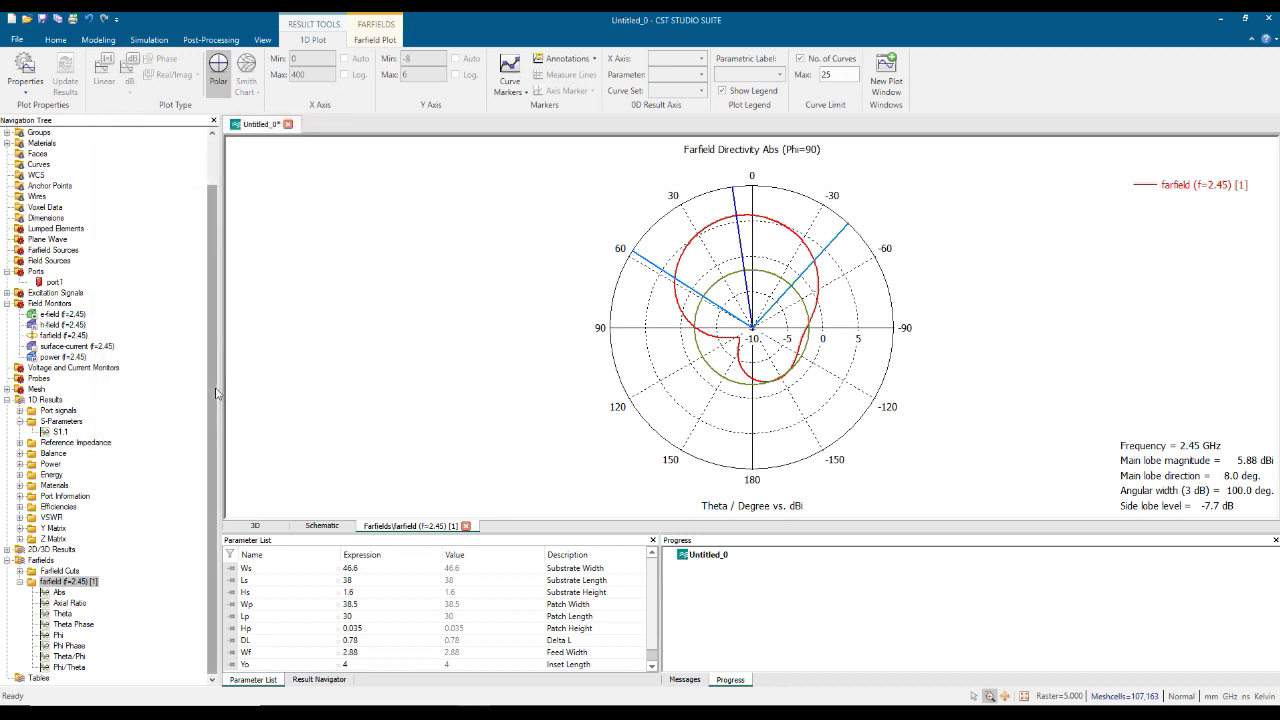
drag(219, 394, 205, 289)
Display the S1,1 curve and open the Parameter Sweep setup from the Simulation ribbon
click(46, 486)
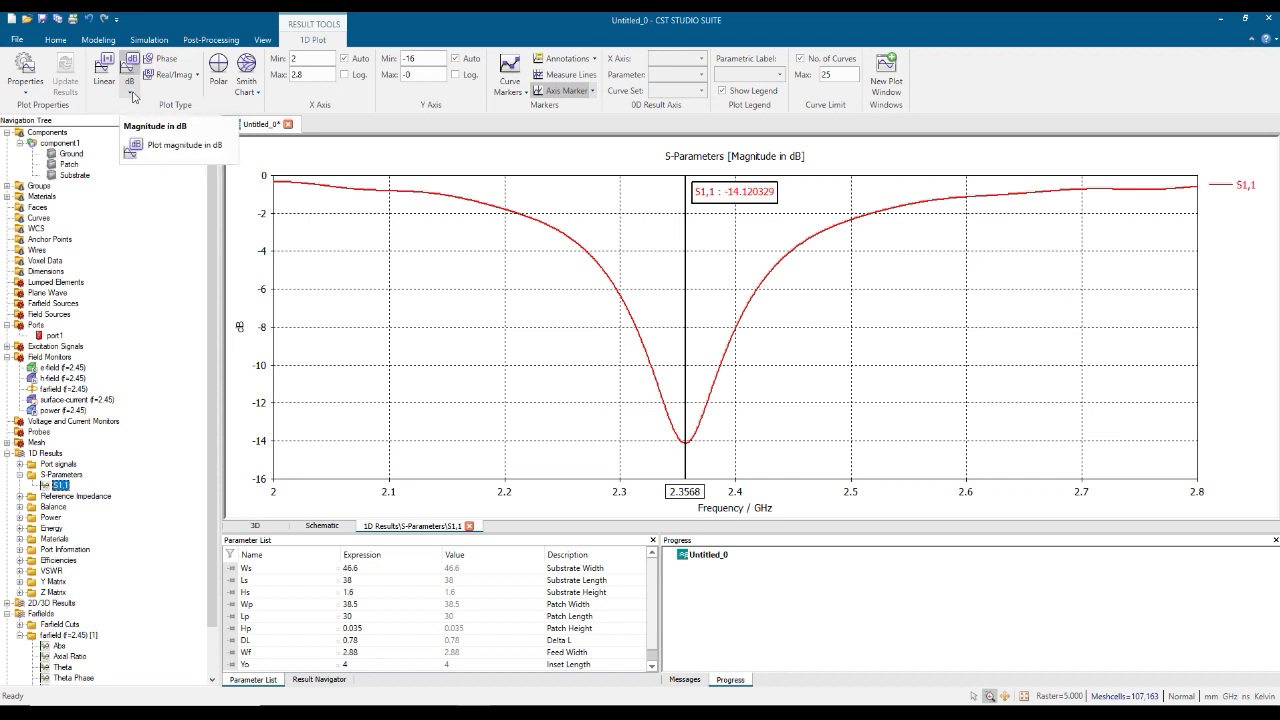
click(56, 40)
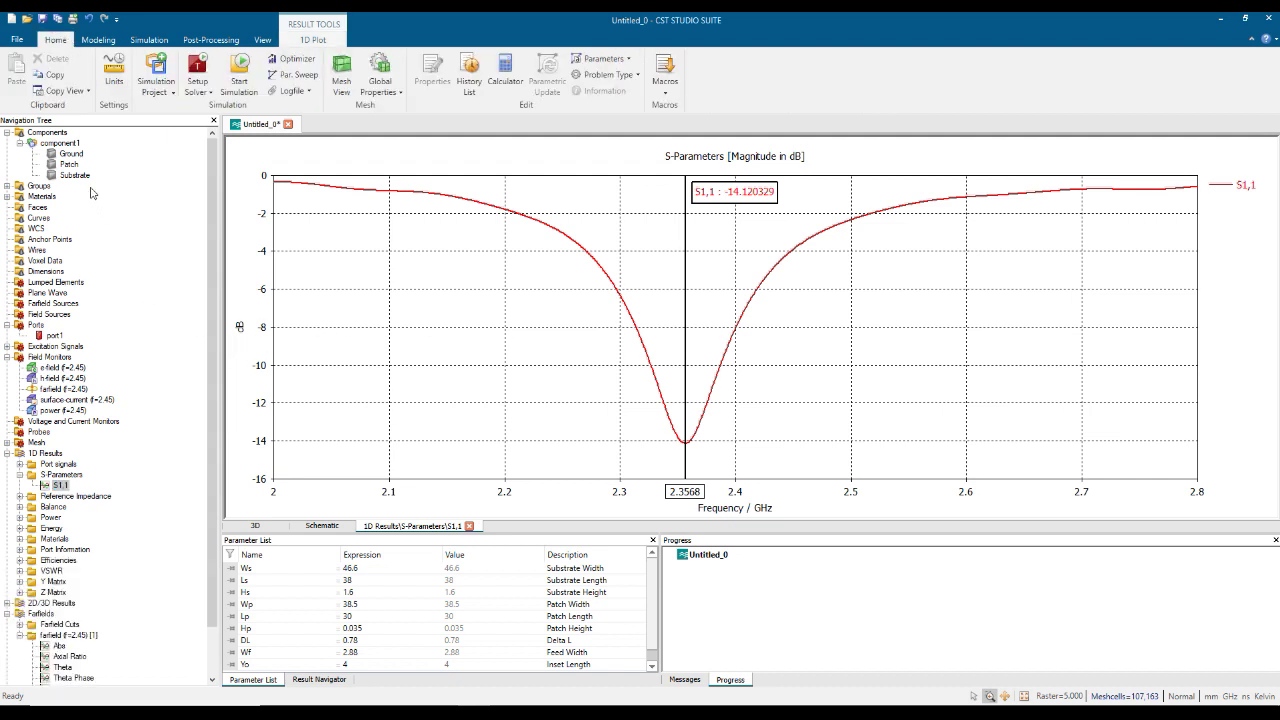
click(90, 39)
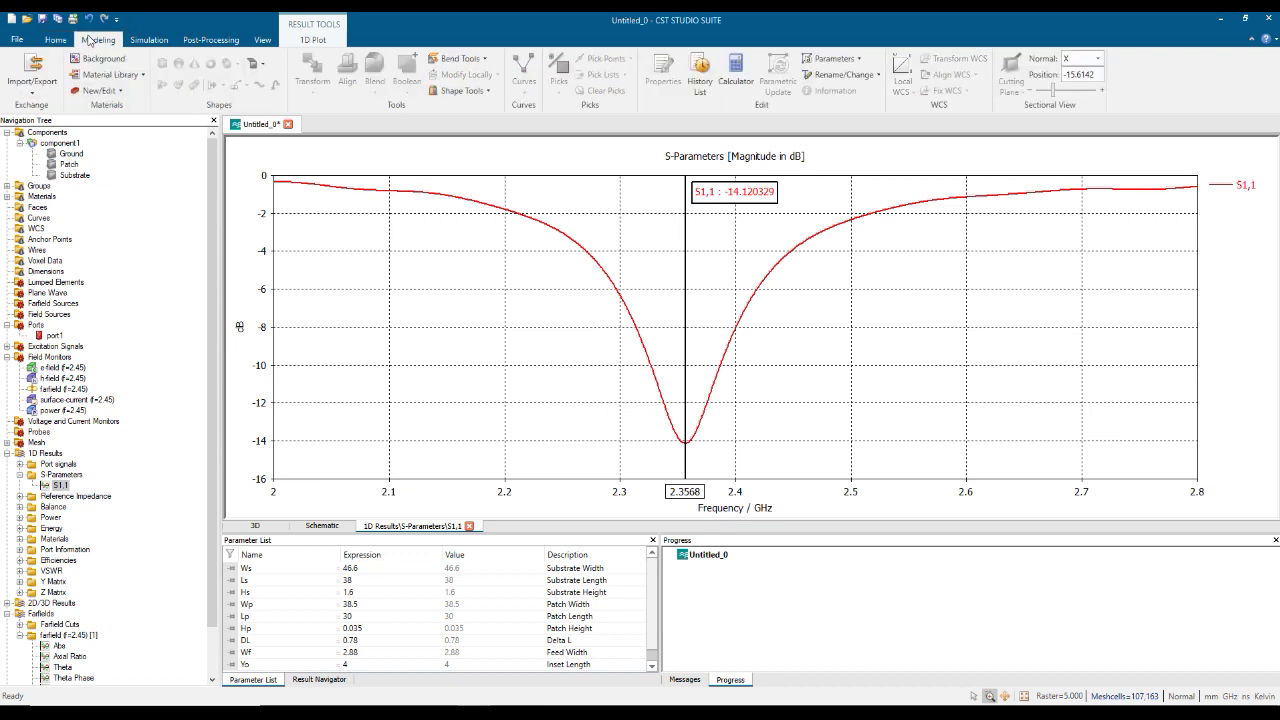
click(155, 41)
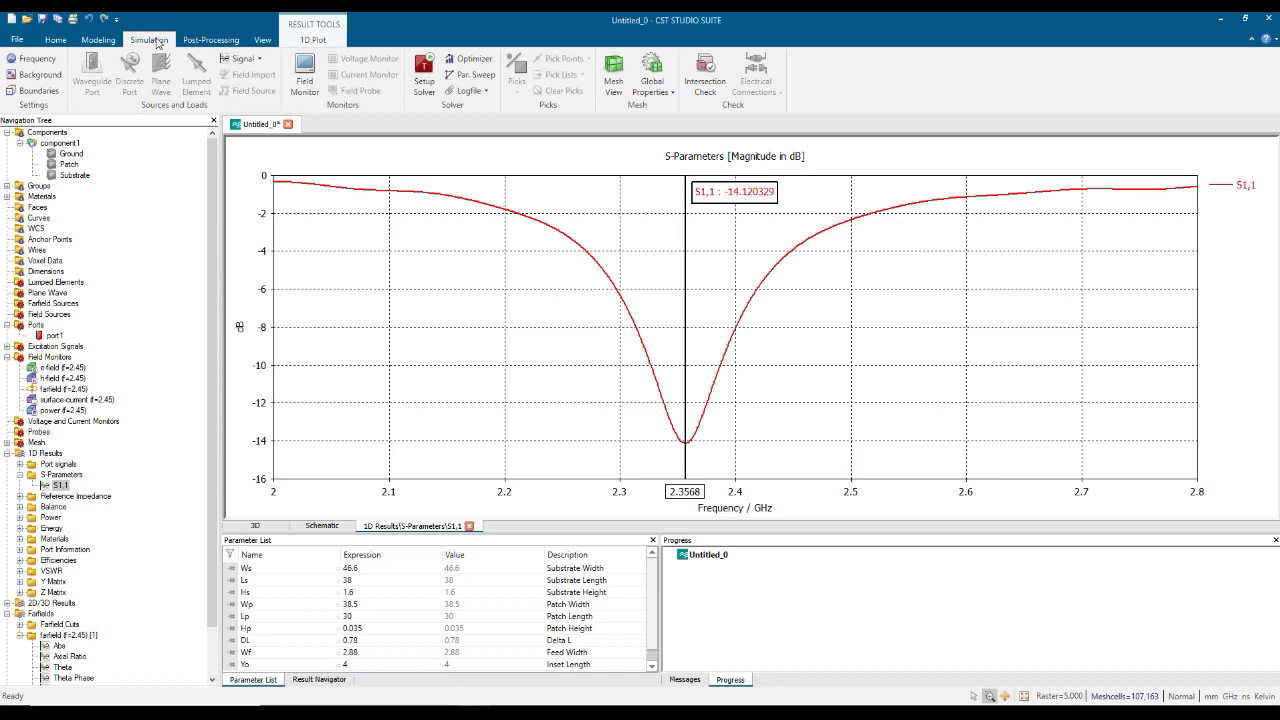
click(477, 76)
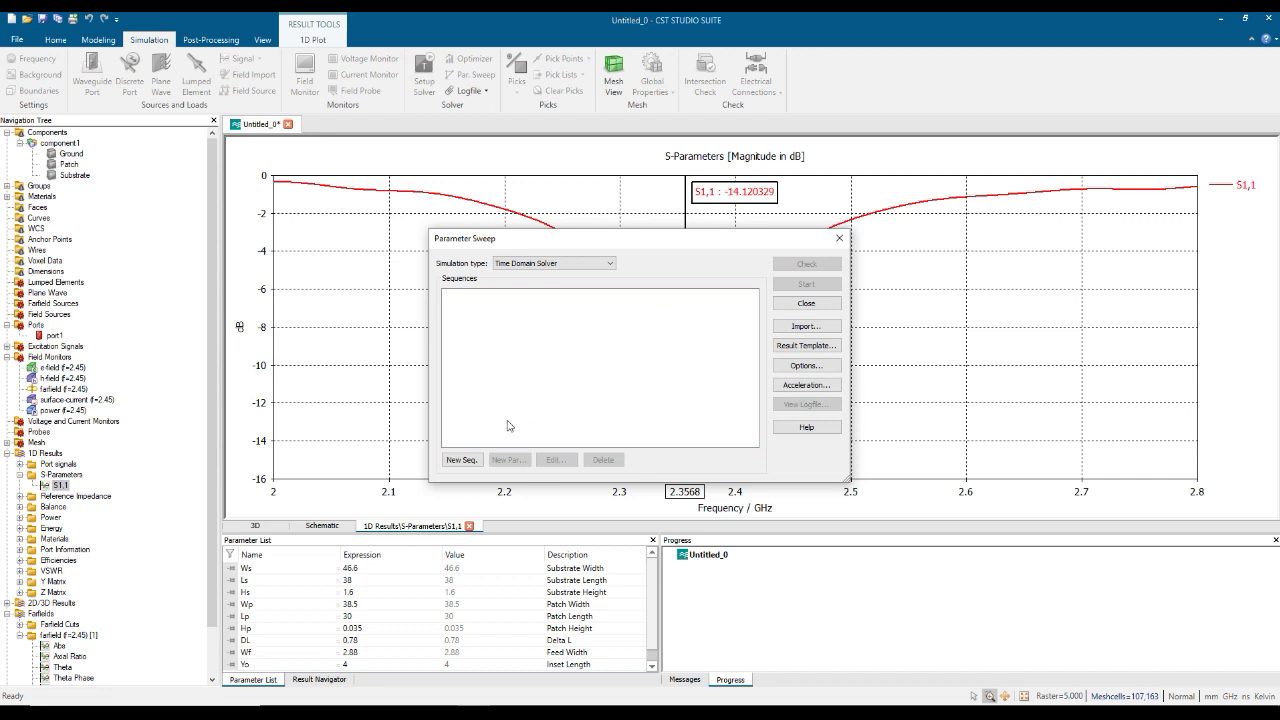
Create Sequence 1 and add Lp as its swept parameter
click(462, 460)
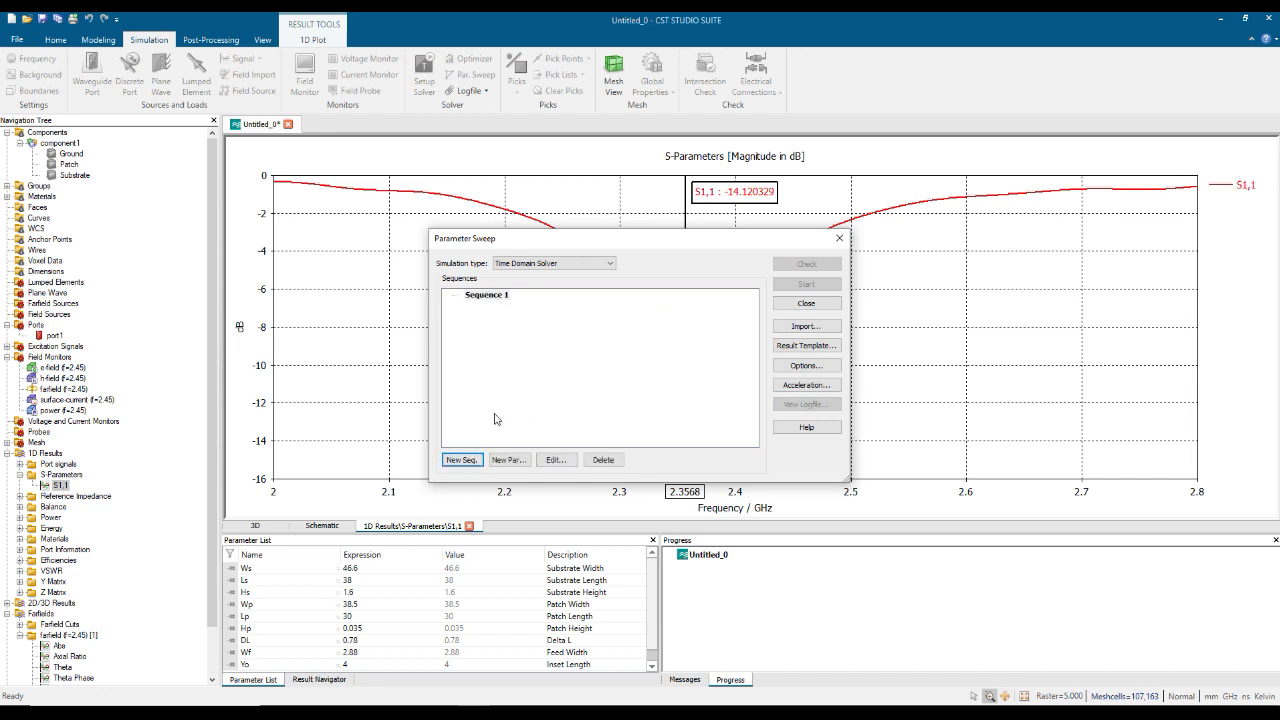
click(507, 460)
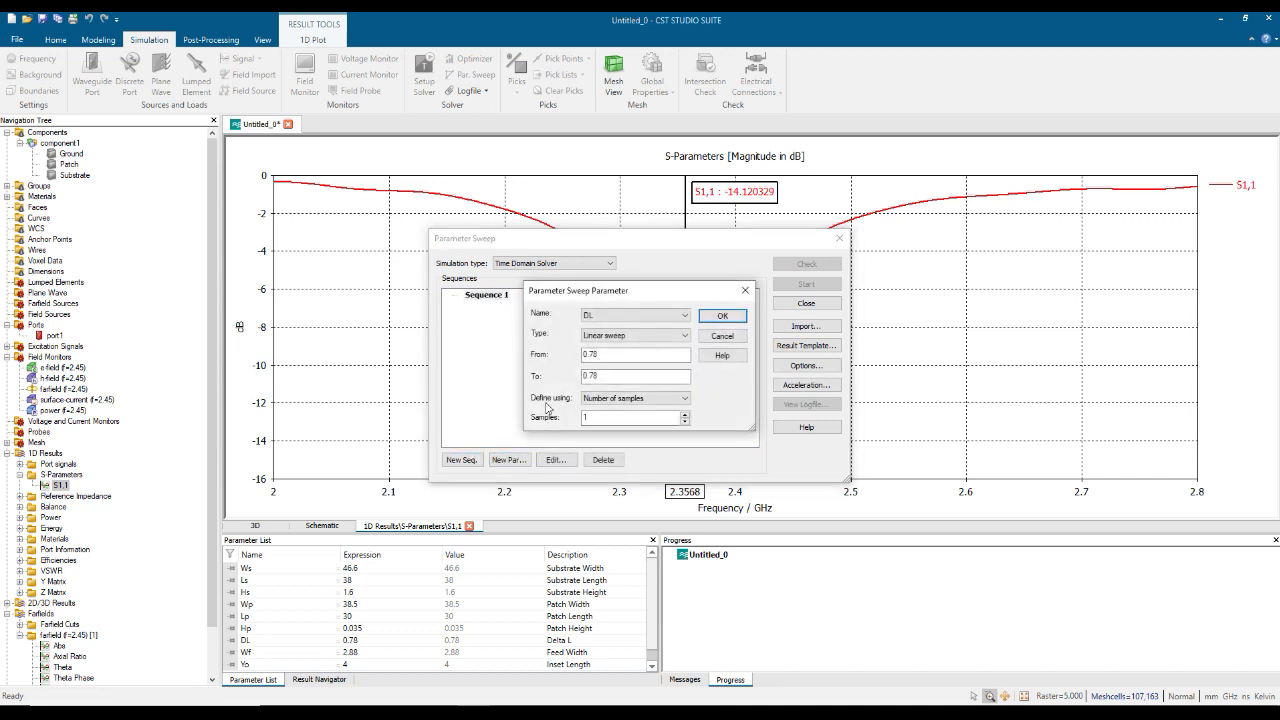
click(626, 322)
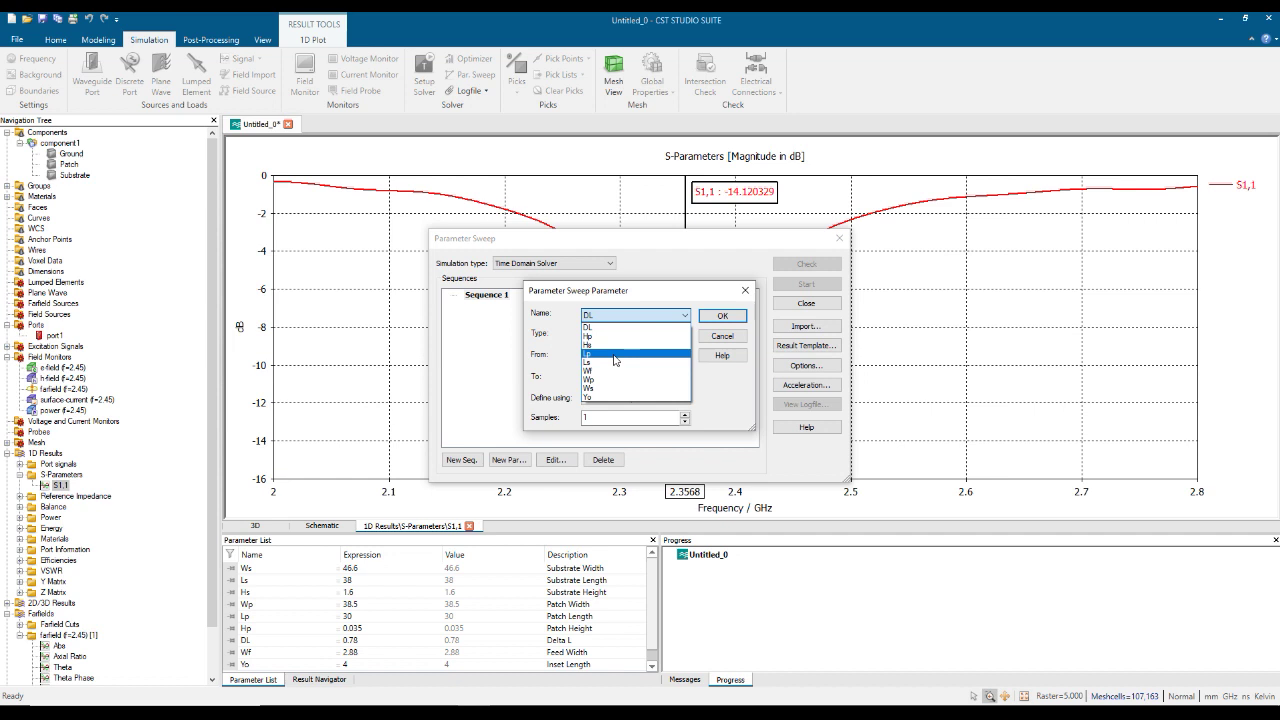
click(615, 355)
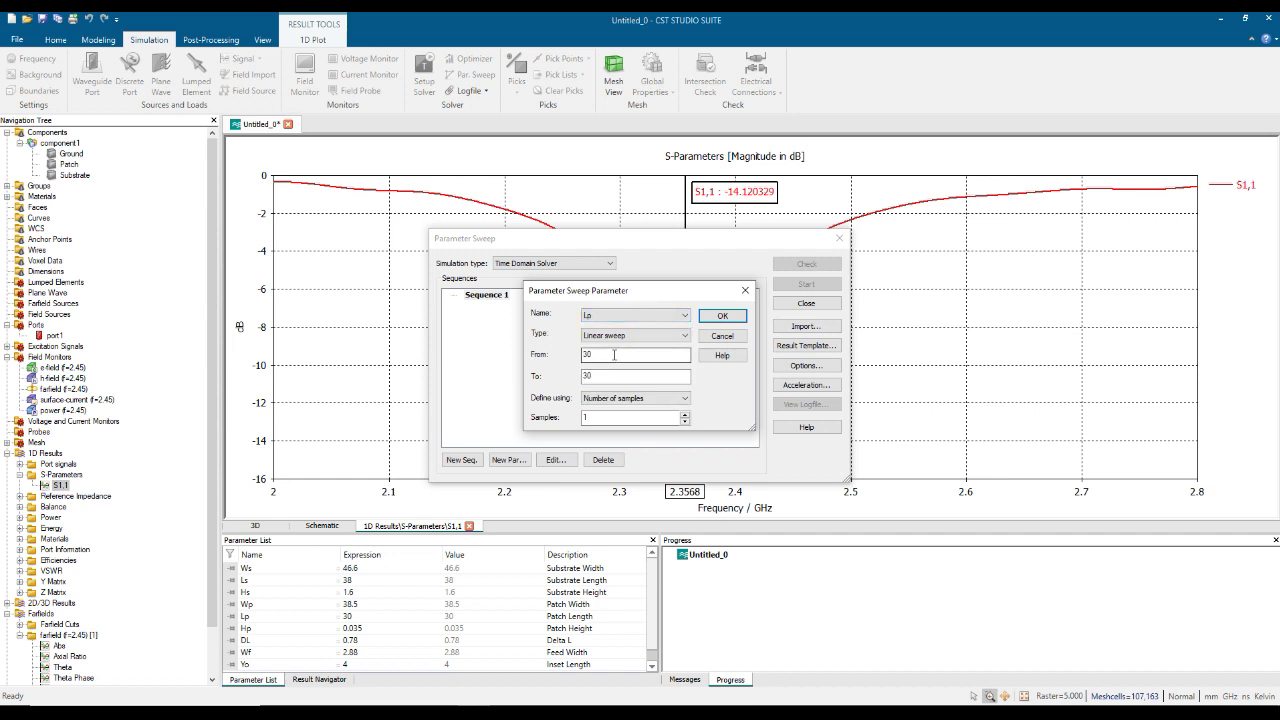
click(695, 265)
Set the Lp sweep from 29 to 25 with 5 samples and confirm it
drag(597, 375, 573, 375)
text(25)
click(684, 415)
drag(600, 356, 569, 358)
text(29)
click(611, 373)
click(686, 421)
click(716, 316)
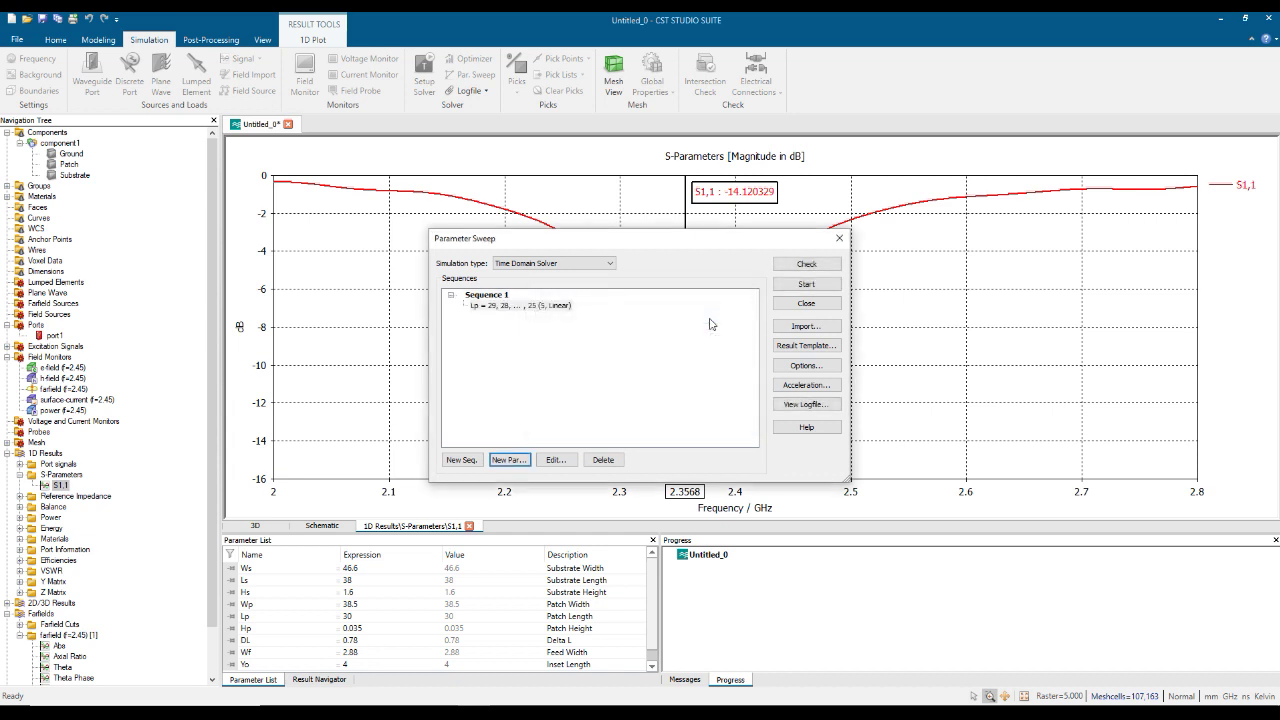
click(820, 262)
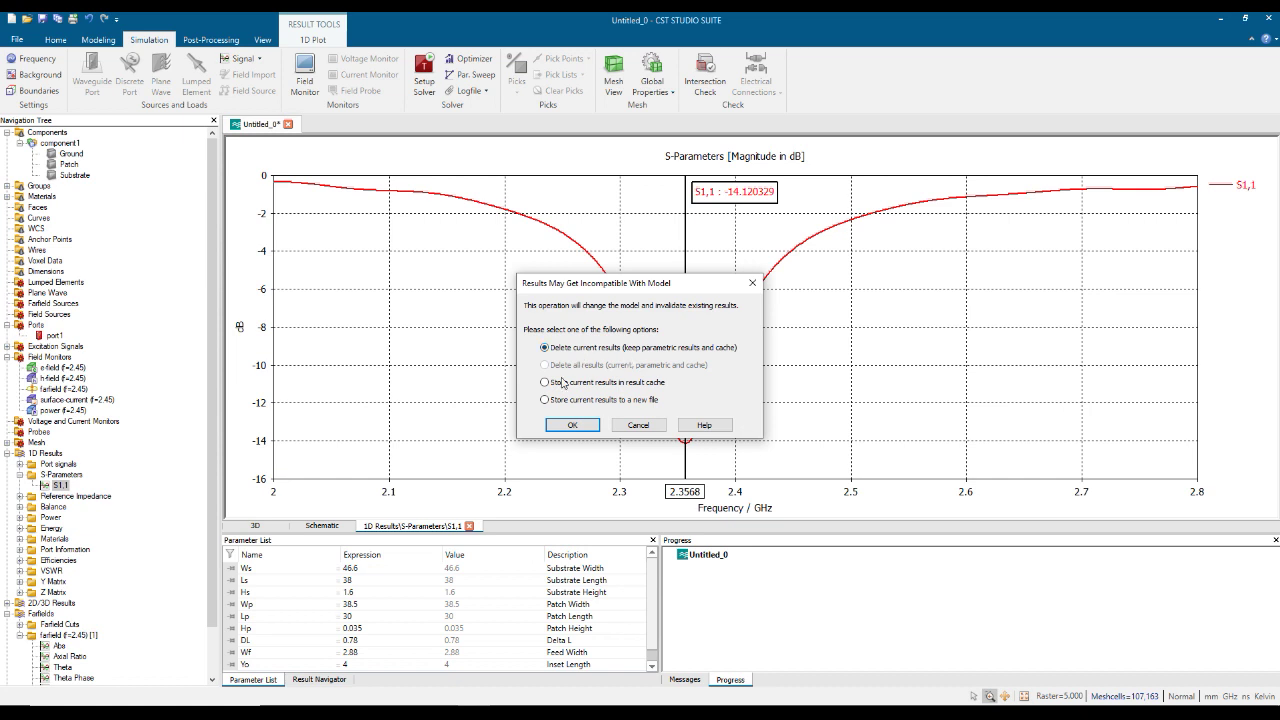
Accept deleting current results and run the Lp parameter sweep to completion
click(572, 425)
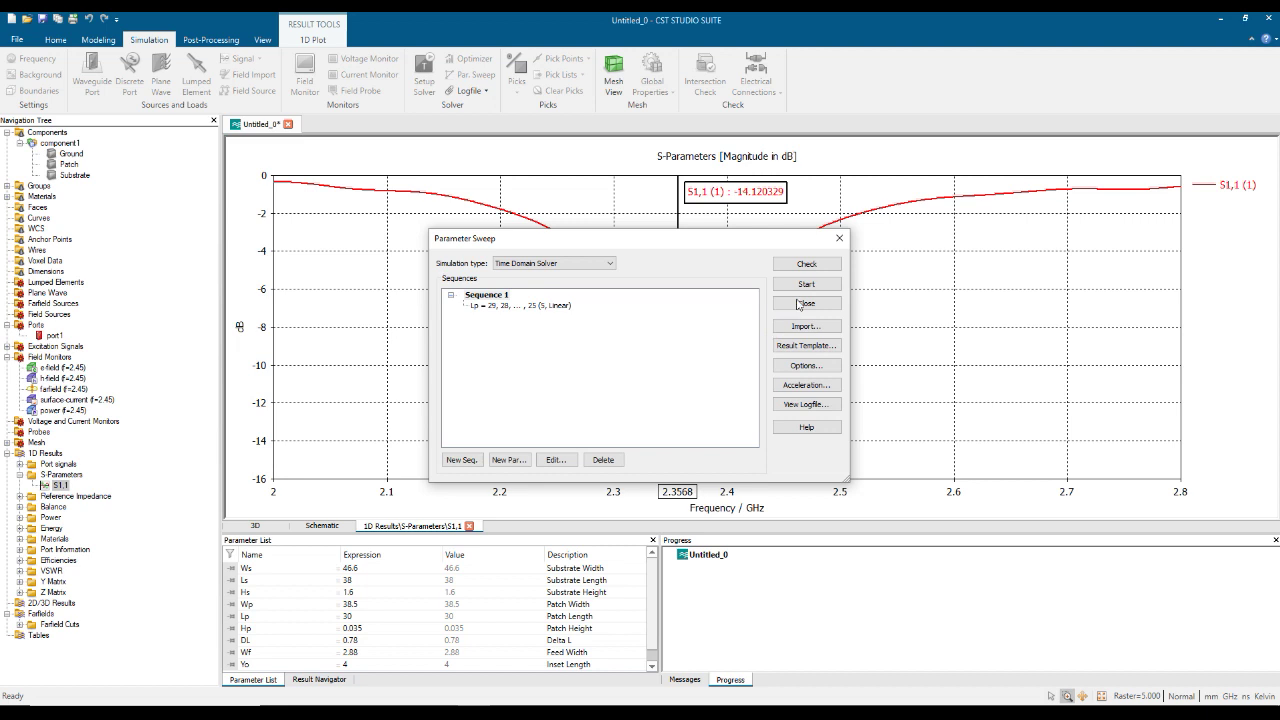
click(808, 284)
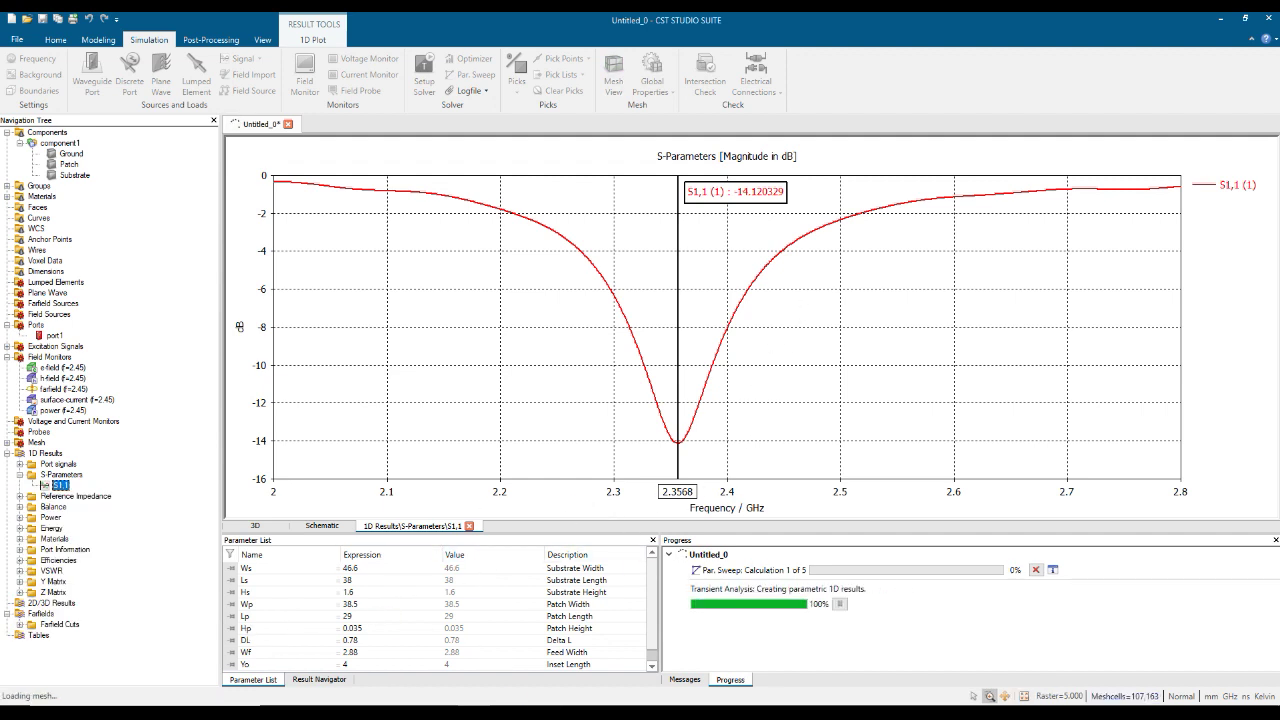
click(1137, 690)
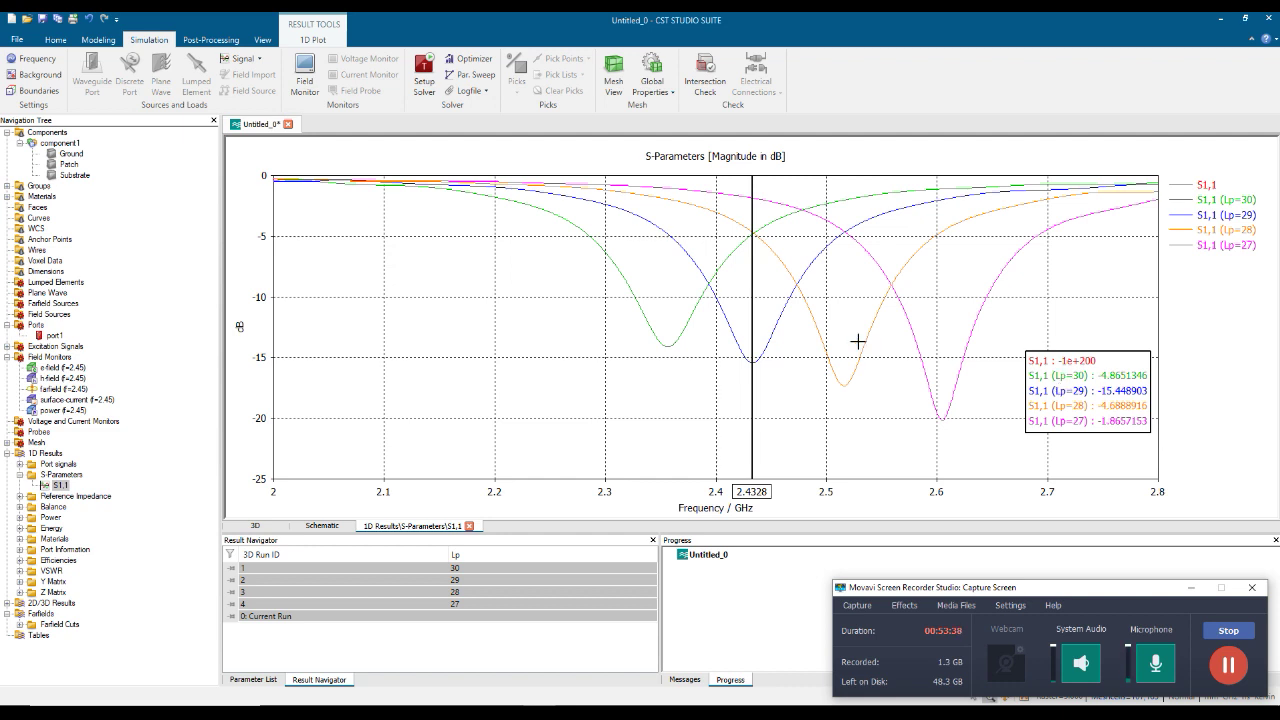
Move the axis marker to the minimum of the Lp=28 curve
click(1237, 214)
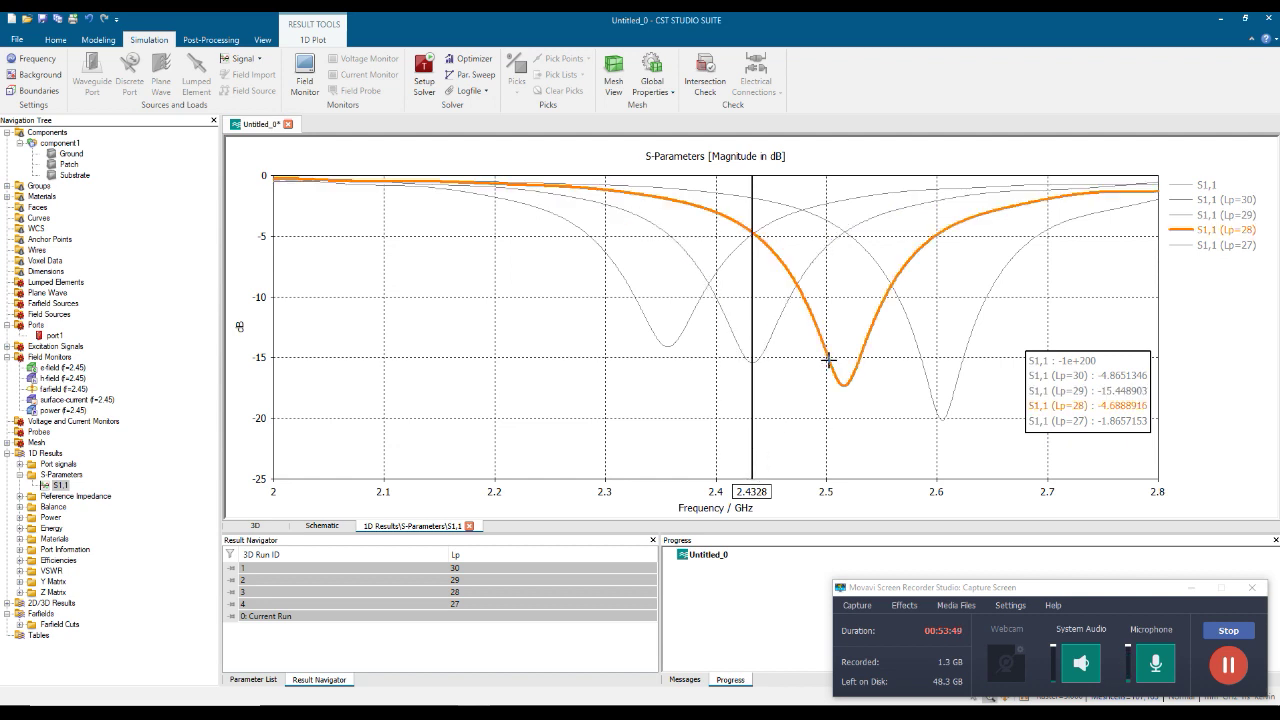
right_click(874, 413)
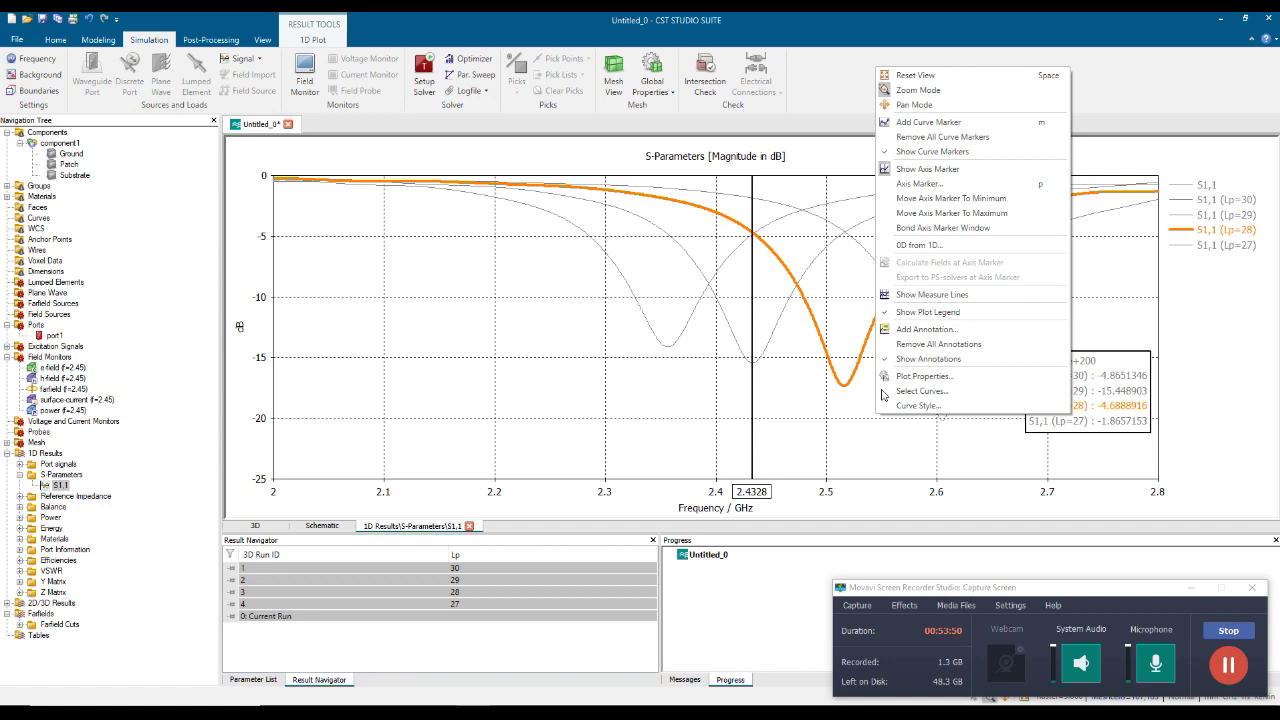
click(945, 198)
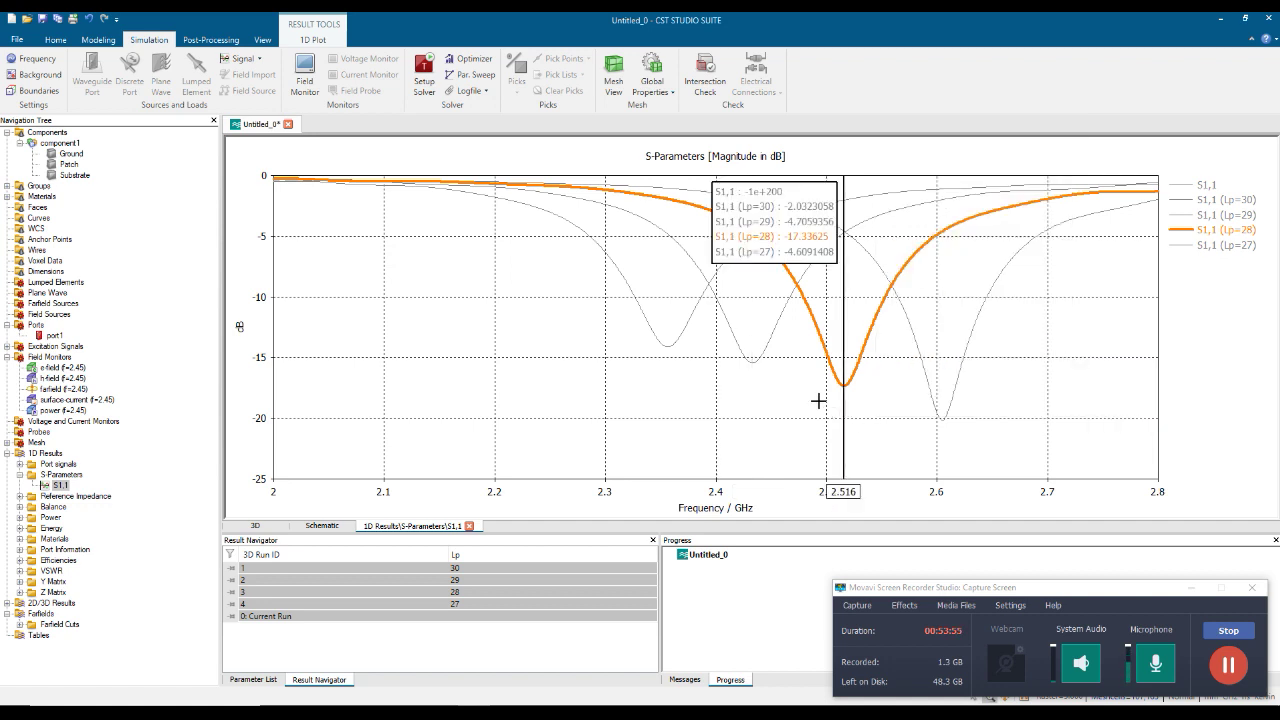
Move the marker to the Lp=29 minimum (2.4328 GHz, -15.45 dB) and shift its read-out box aside
click(769, 340)
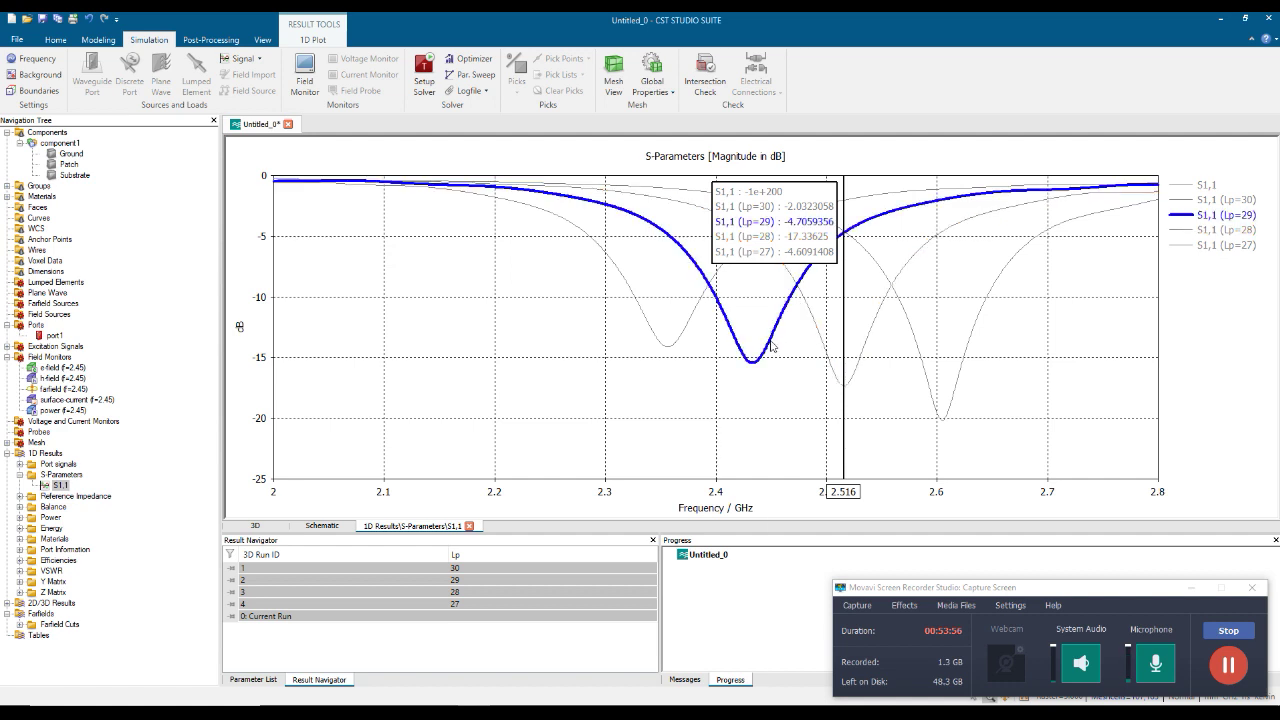
right_click(770, 340)
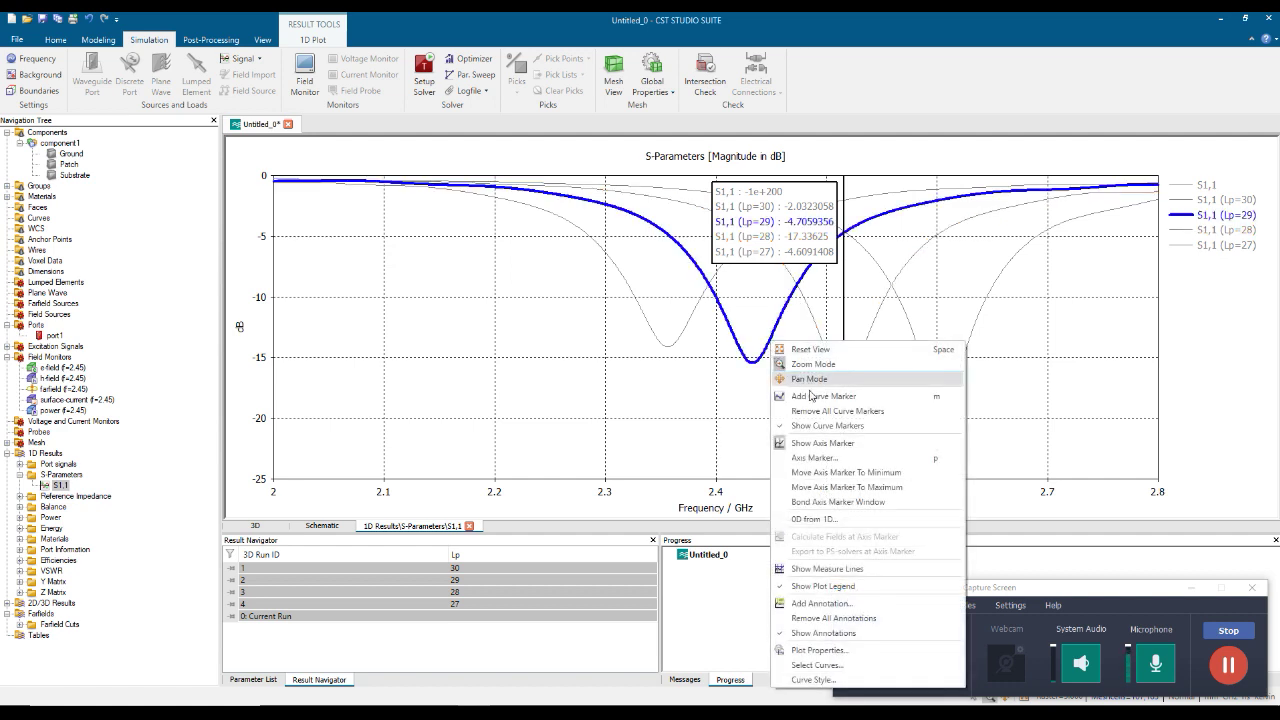
click(849, 472)
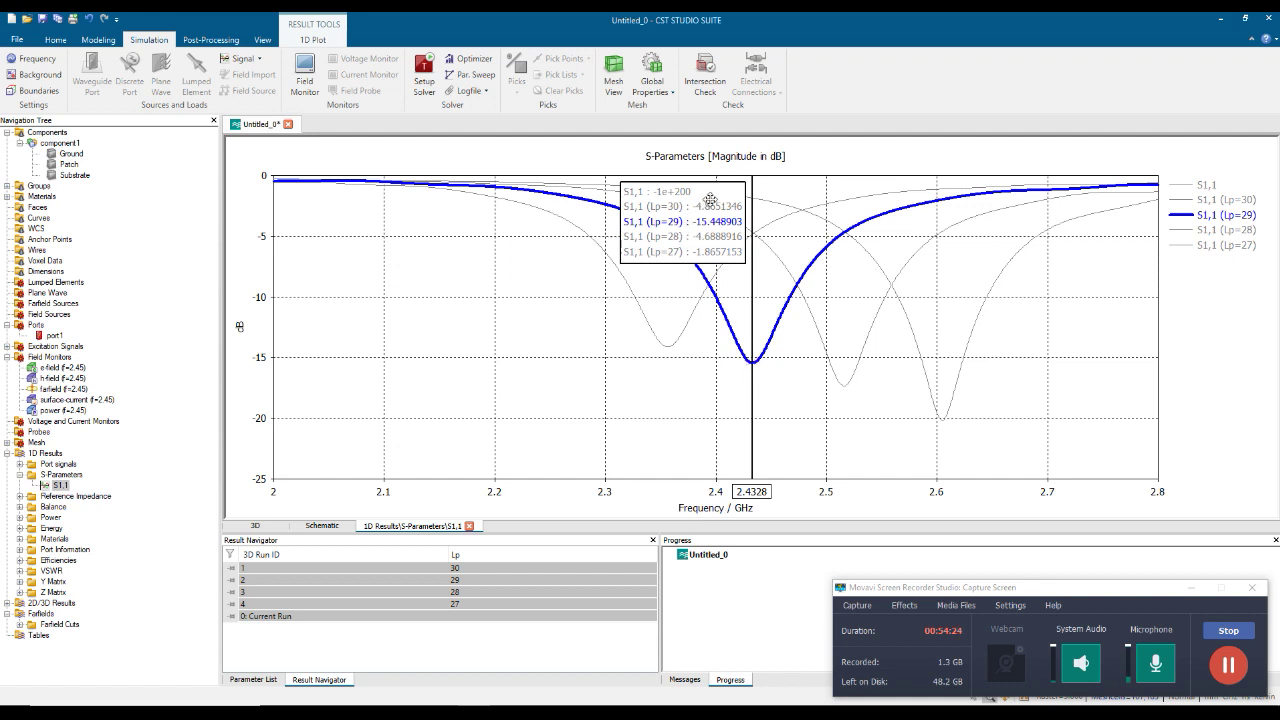
drag(710, 200, 527, 242)
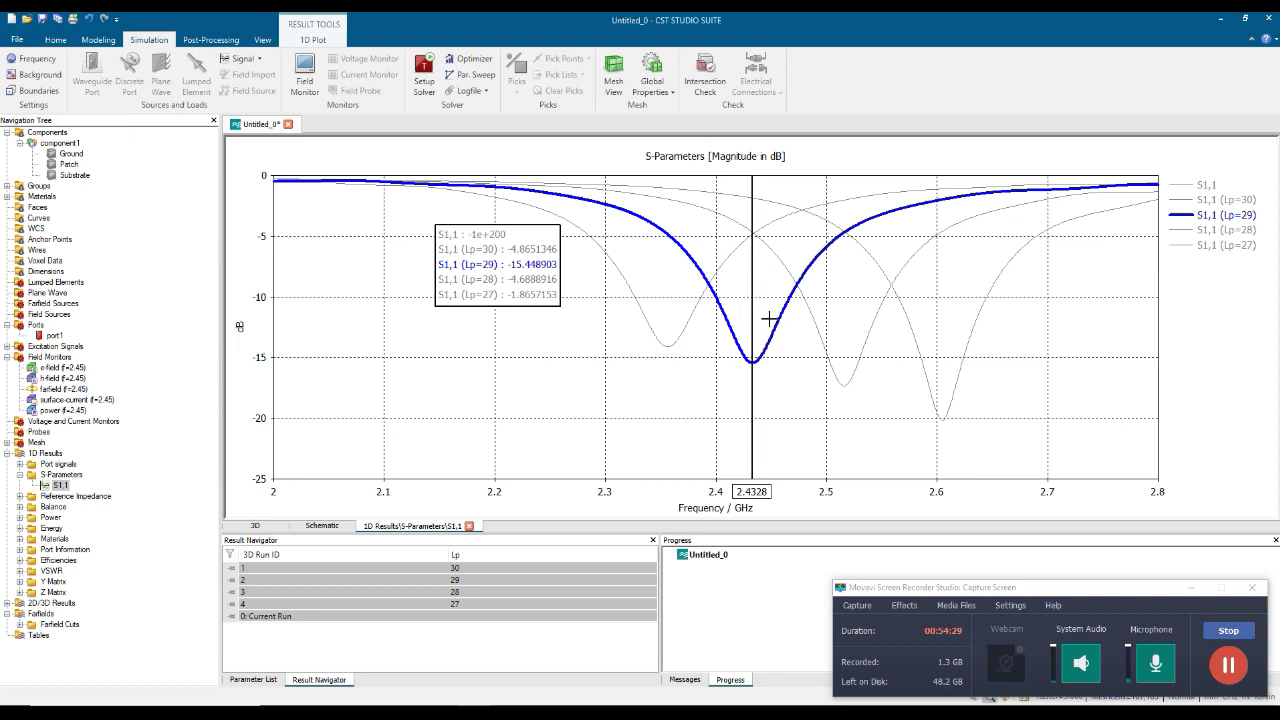
mouse_move(527, 228)
mouse_down()
mouse_move(617, 280)
mouse_move(1139, 373)
mouse_move(1091, 348)
mouse_up()
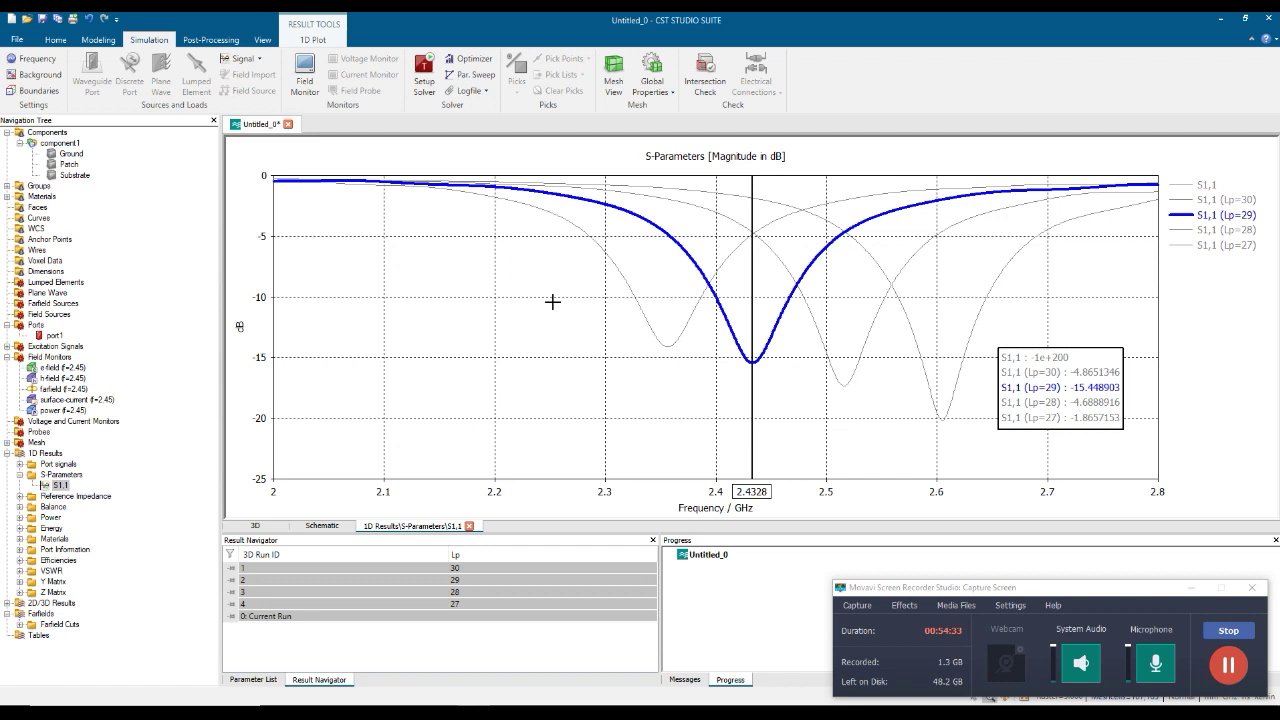
Show measure lines and place them at 2.399 and 2.469 GHz on the Lp=29 curve, reading d=0.070067
right_click(510, 299)
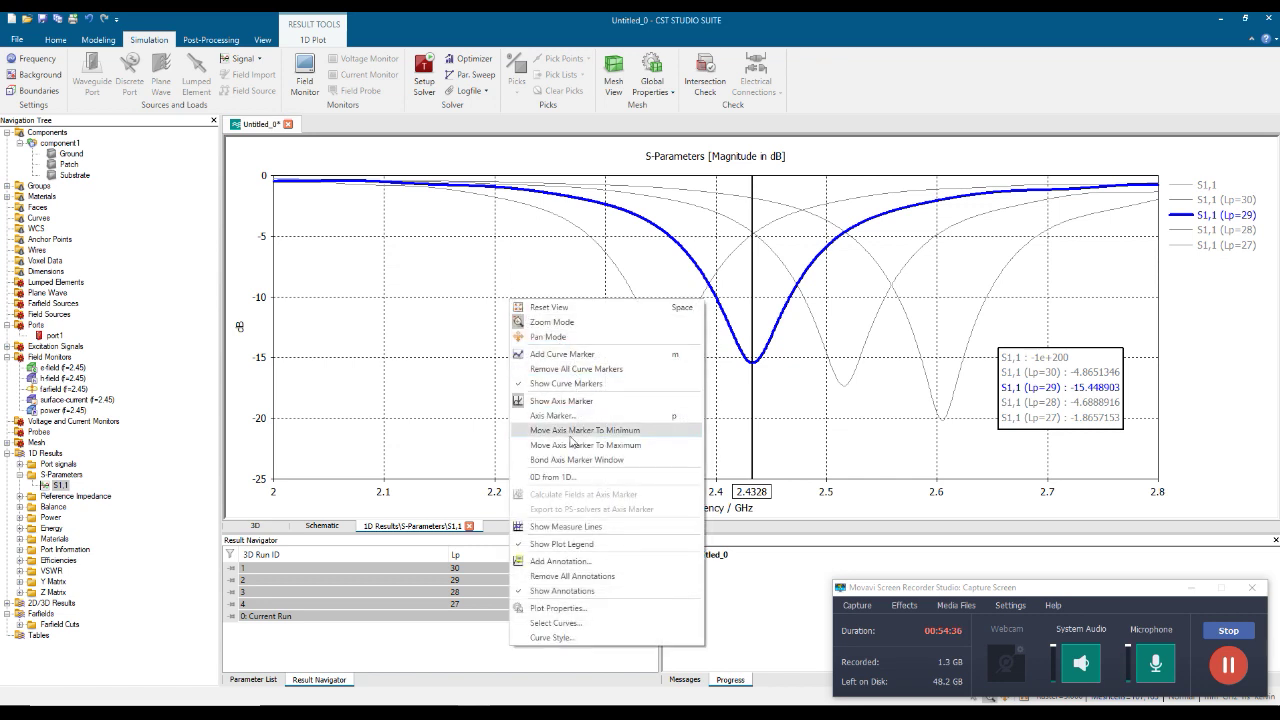
click(583, 526)
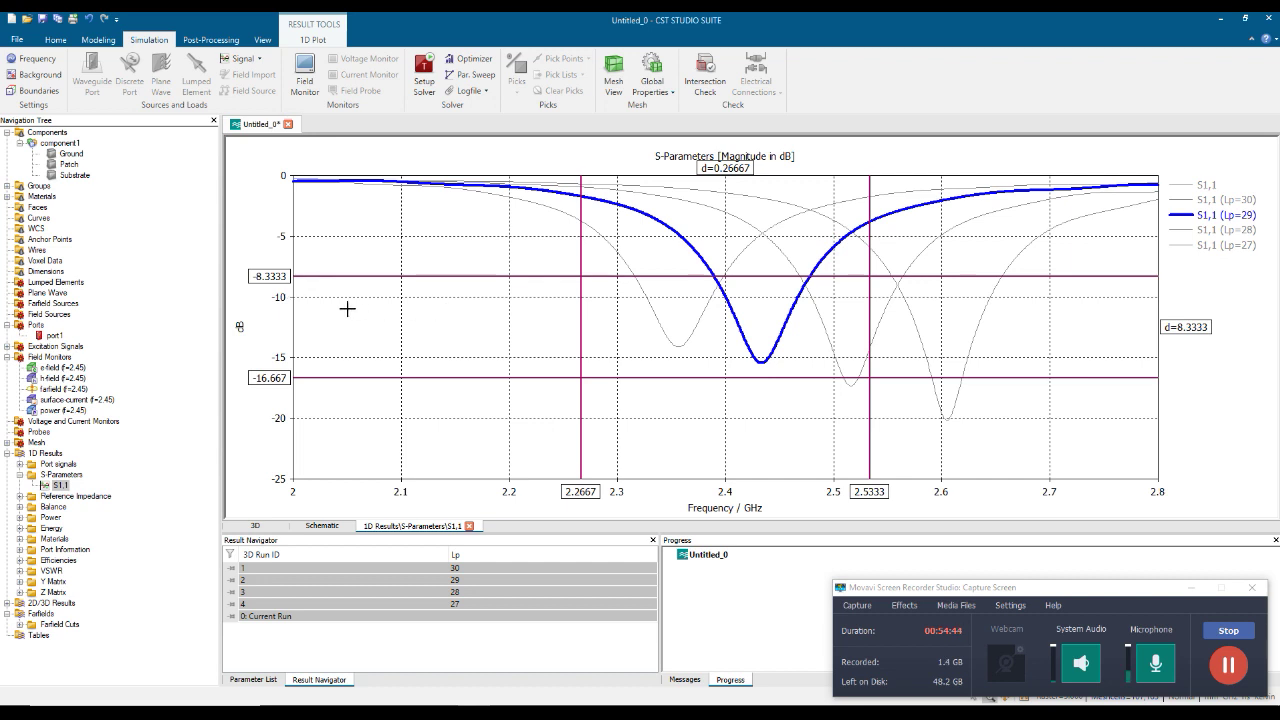
click(724, 330)
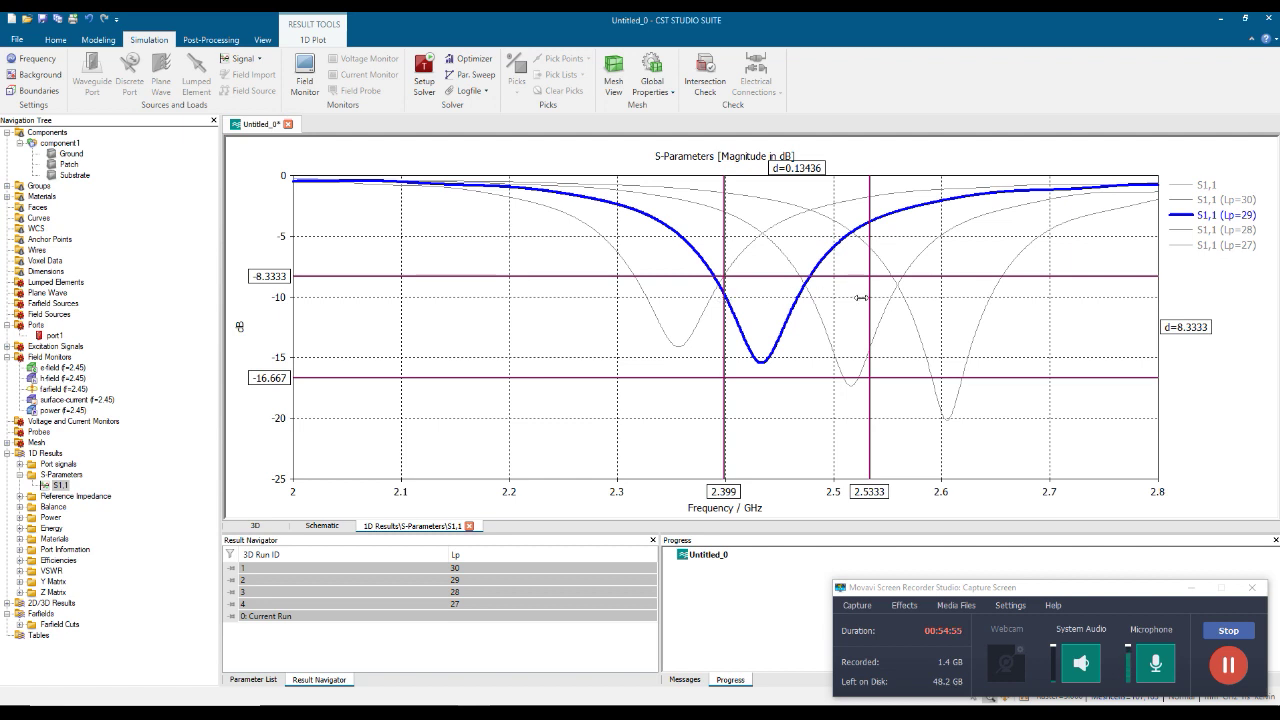
drag(862, 298, 800, 306)
drag(416, 277, 420, 297)
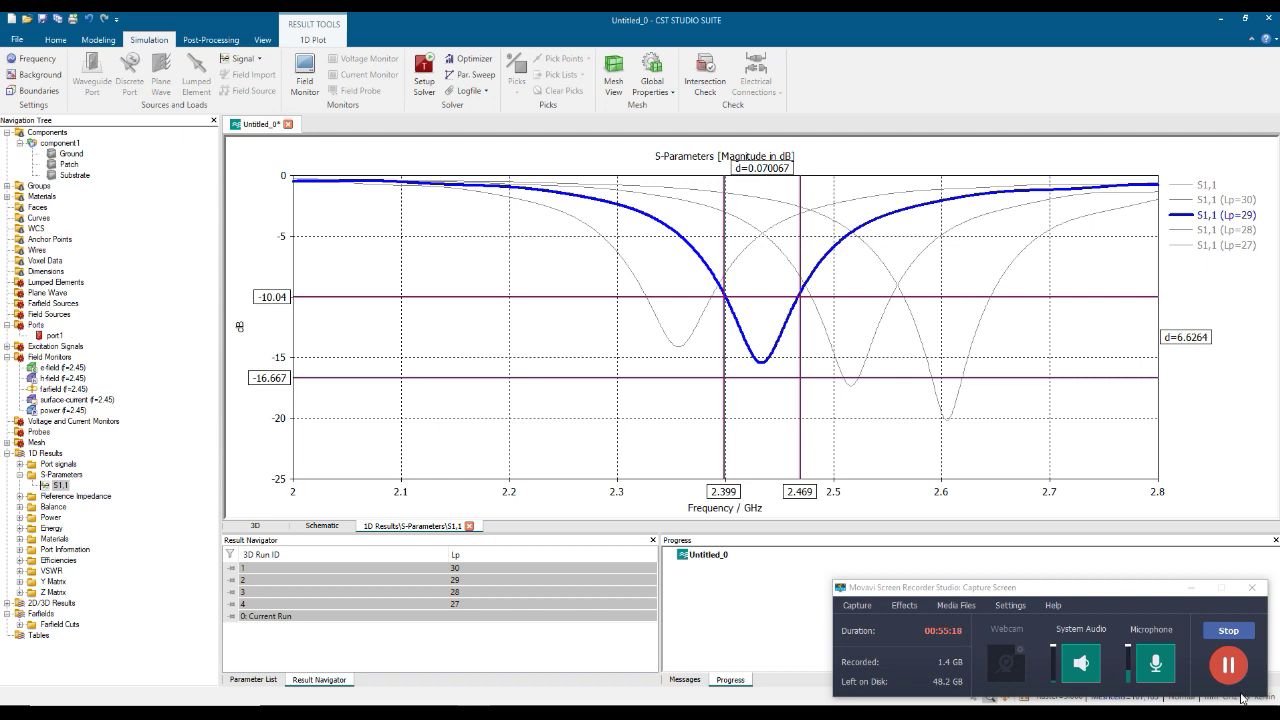
click(1199, 590)
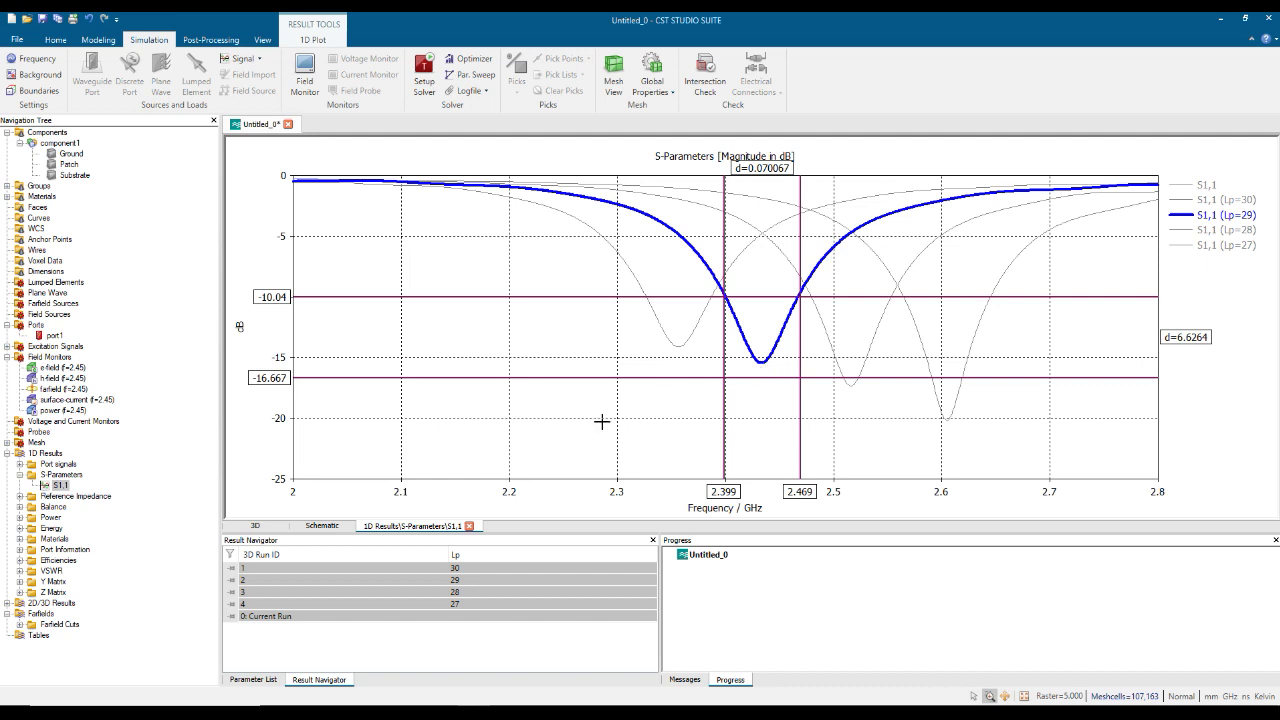
Copy the S1,1 result curves from the navigation tree
click(268, 680)
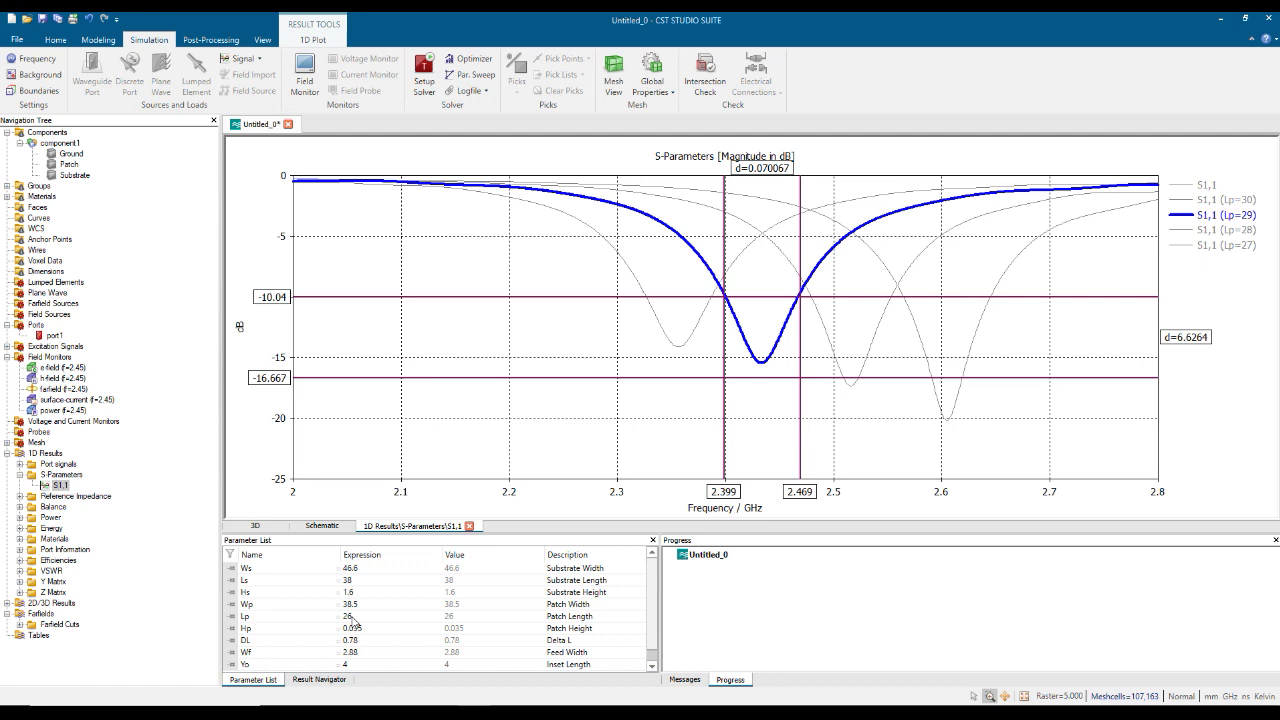
click(20, 624)
click(20, 624)
right_click(62, 485)
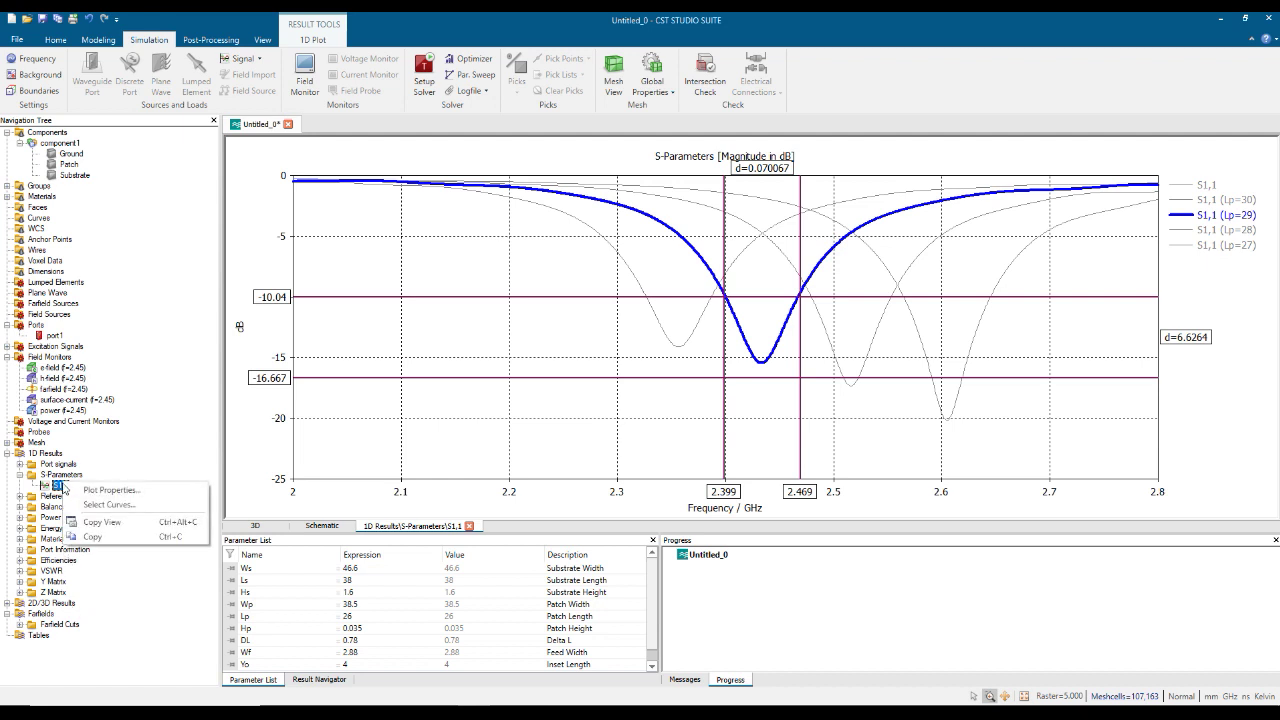
click(93, 538)
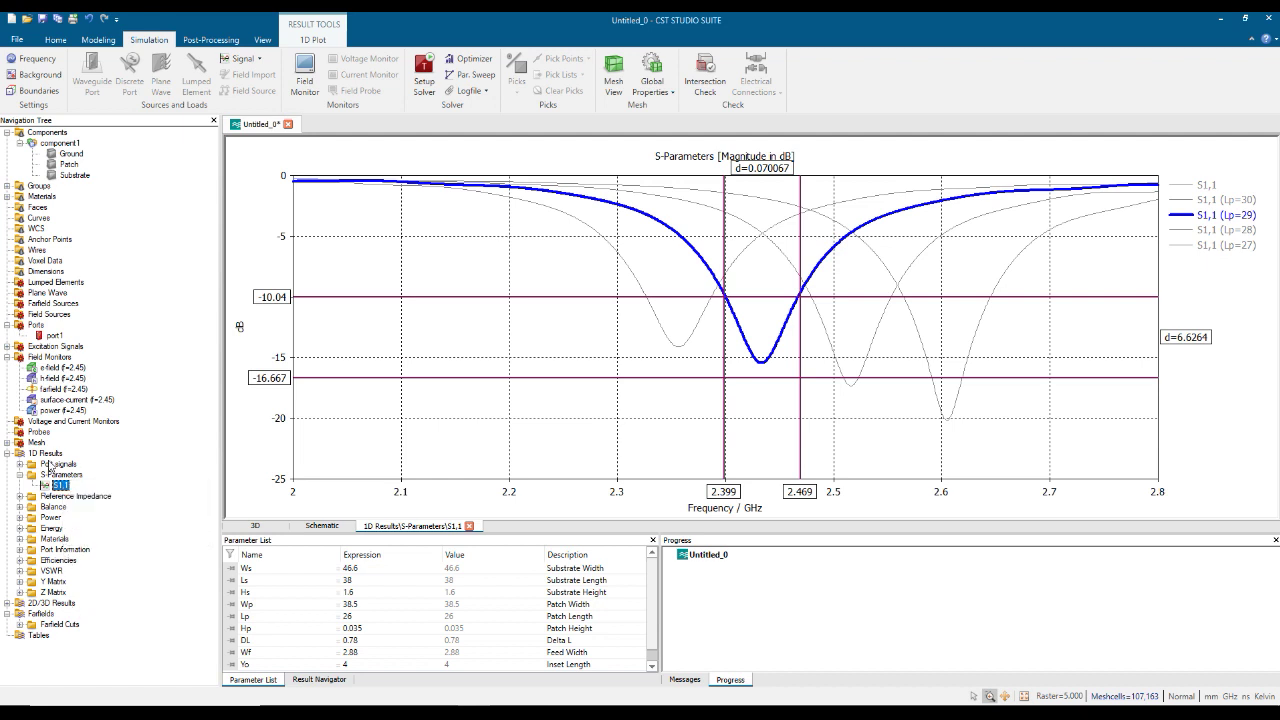
Create a 'Results' folder under 1D Results and paste the copied S1,1 curves into it
right_click(48, 455)
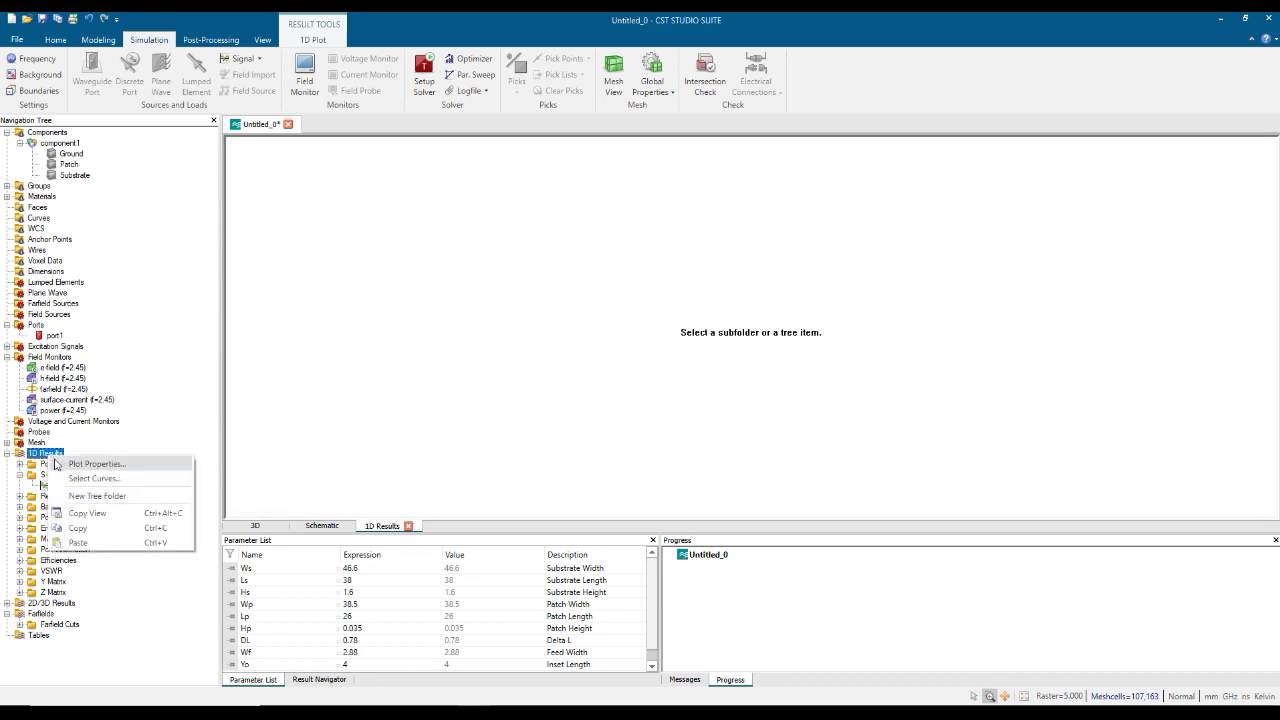
click(96, 529)
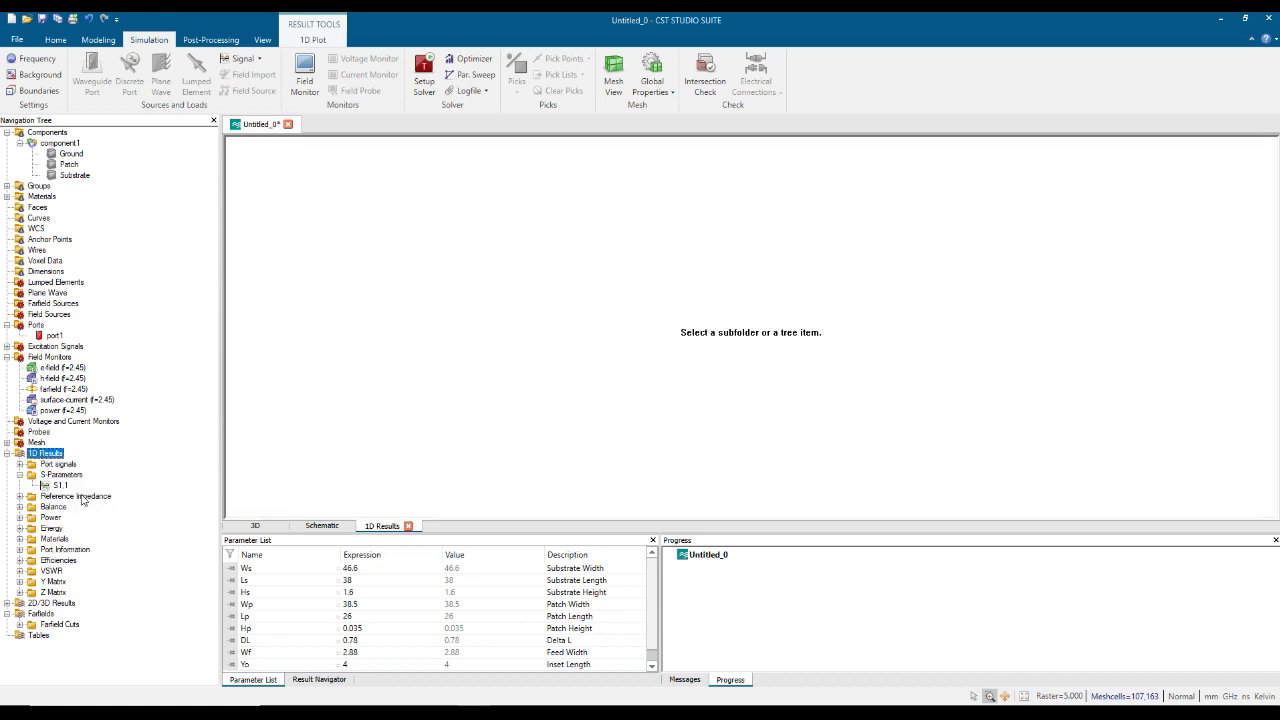
right_click(58, 456)
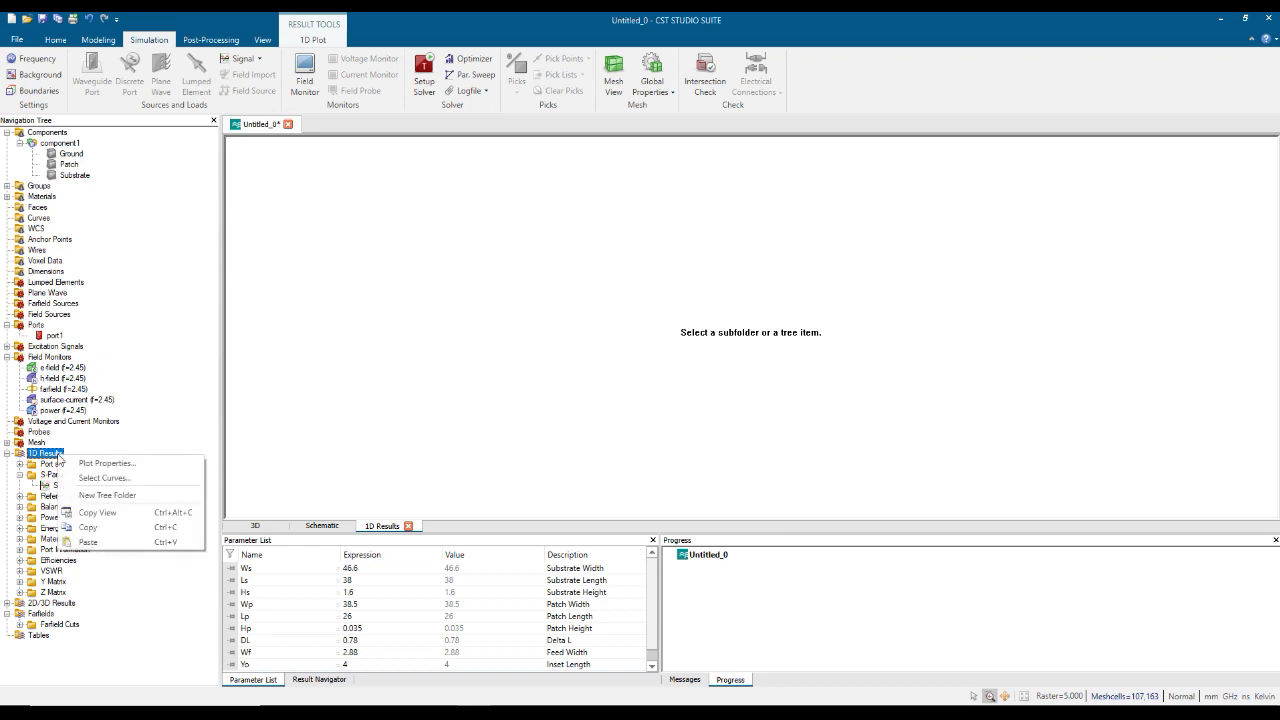
click(90, 495)
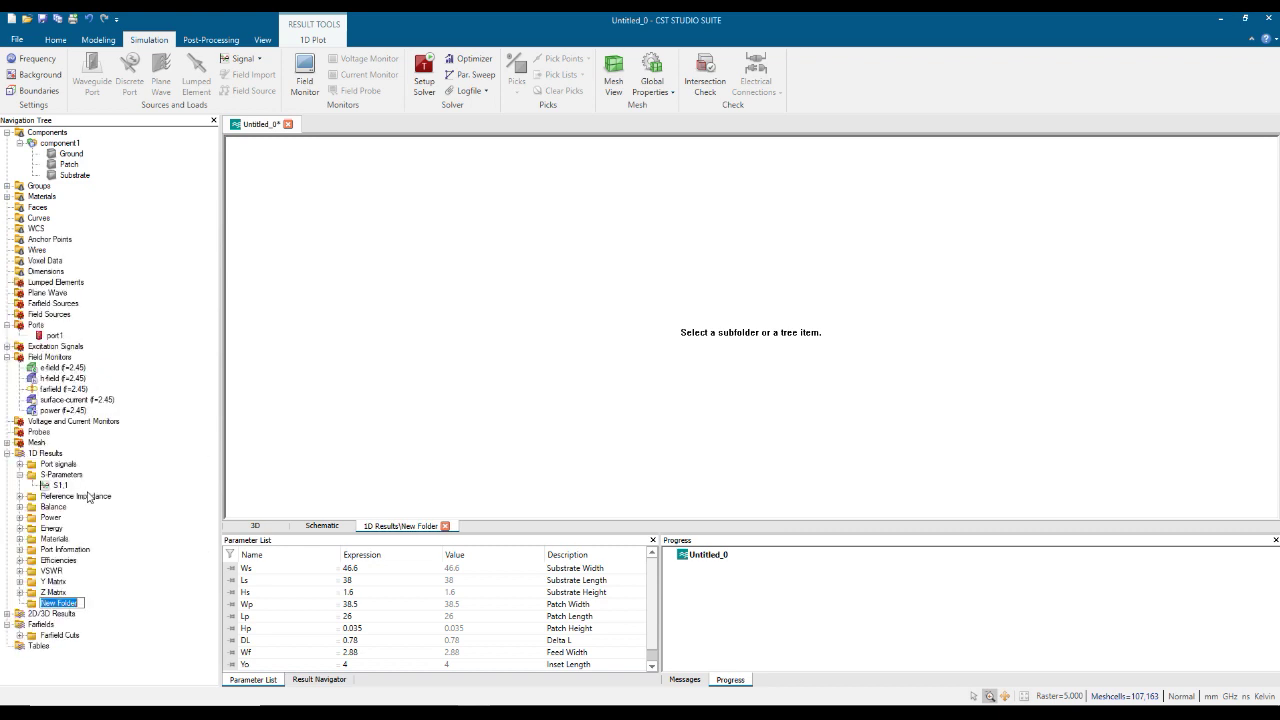
text(Results)
click(119, 517)
right_click(50, 604)
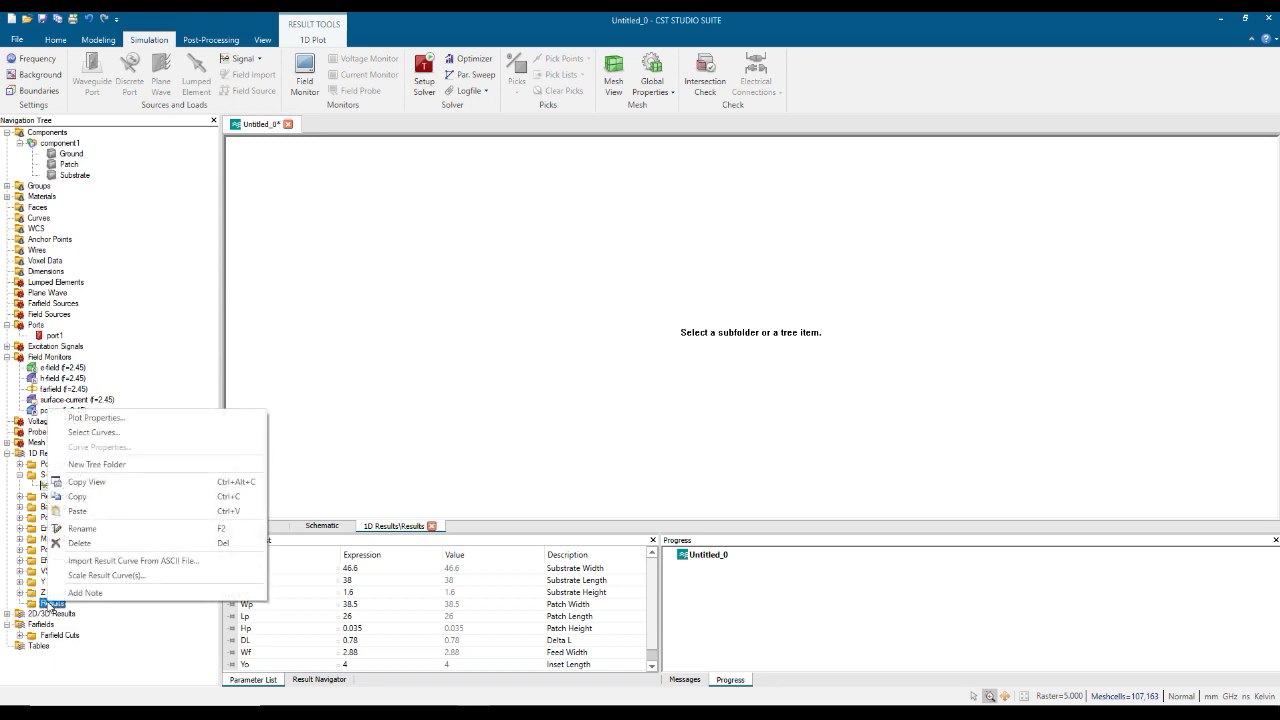
click(80, 521)
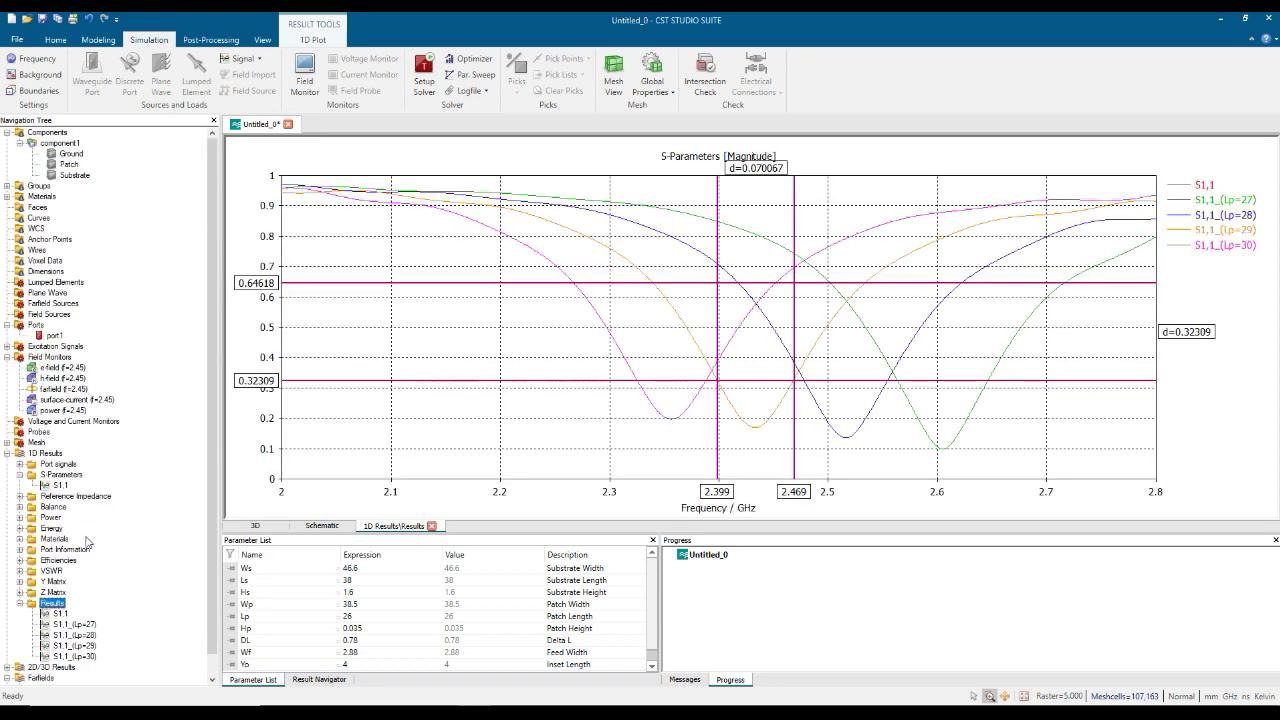
Delete the flat S1,1 copy from the Results folder
click(59, 613)
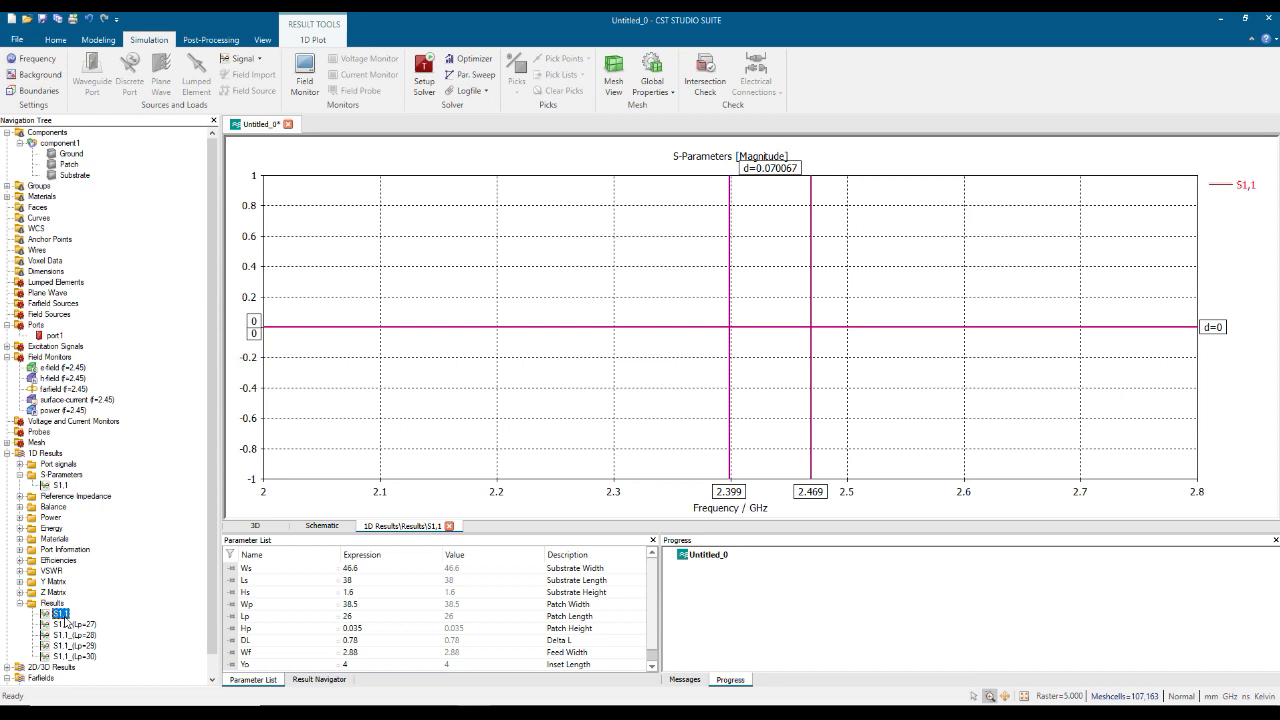
key(Delete)
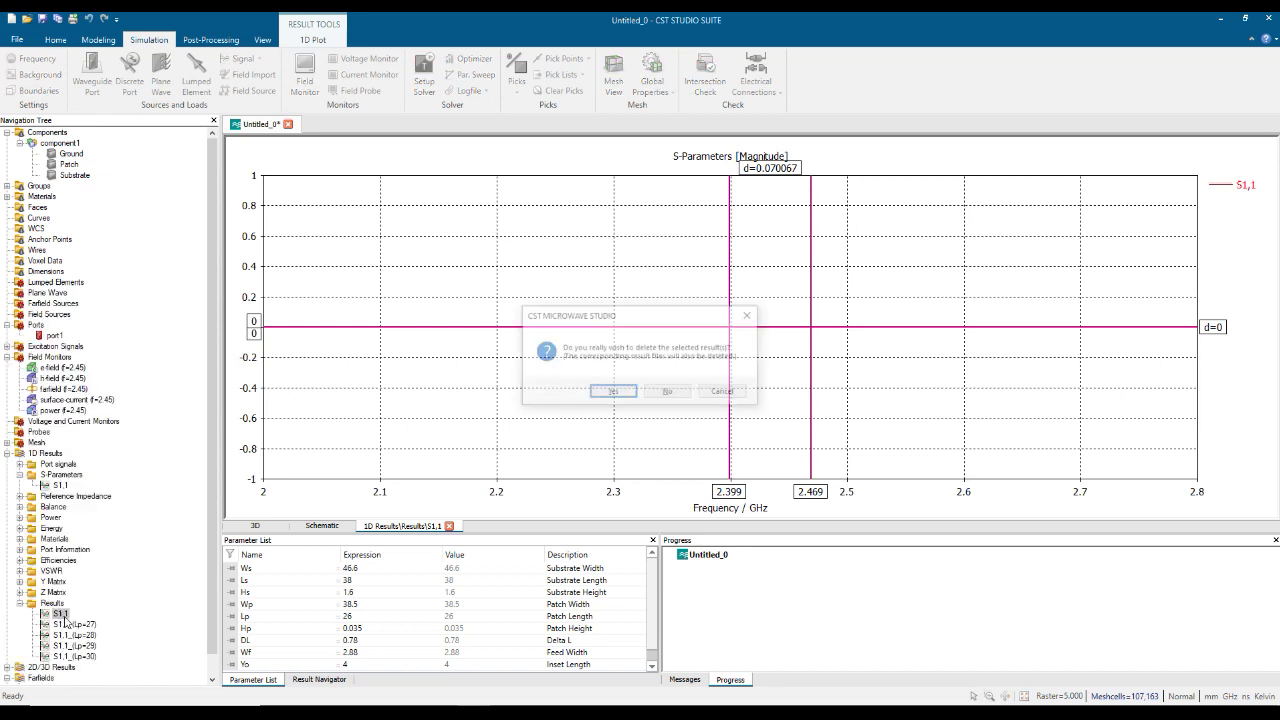
click(613, 392)
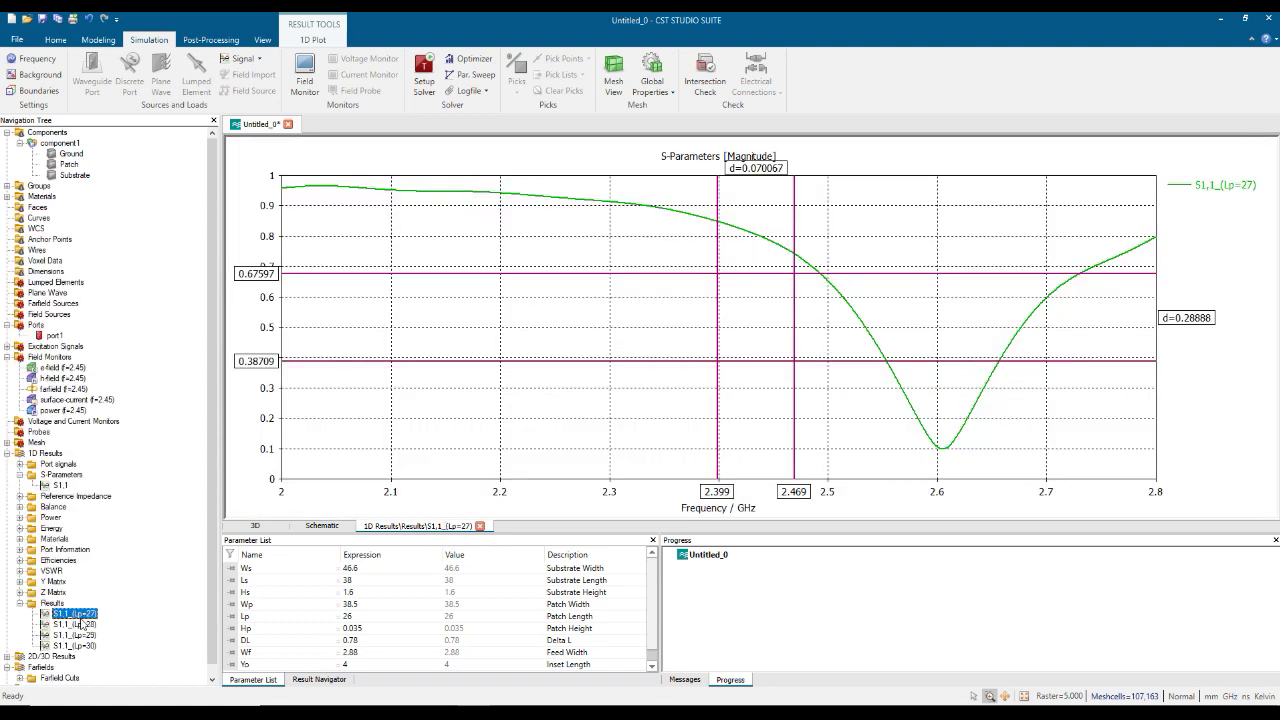
Hide the measure lines on the S1,1_(Lp=28) plot
click(84, 624)
right_click(610, 325)
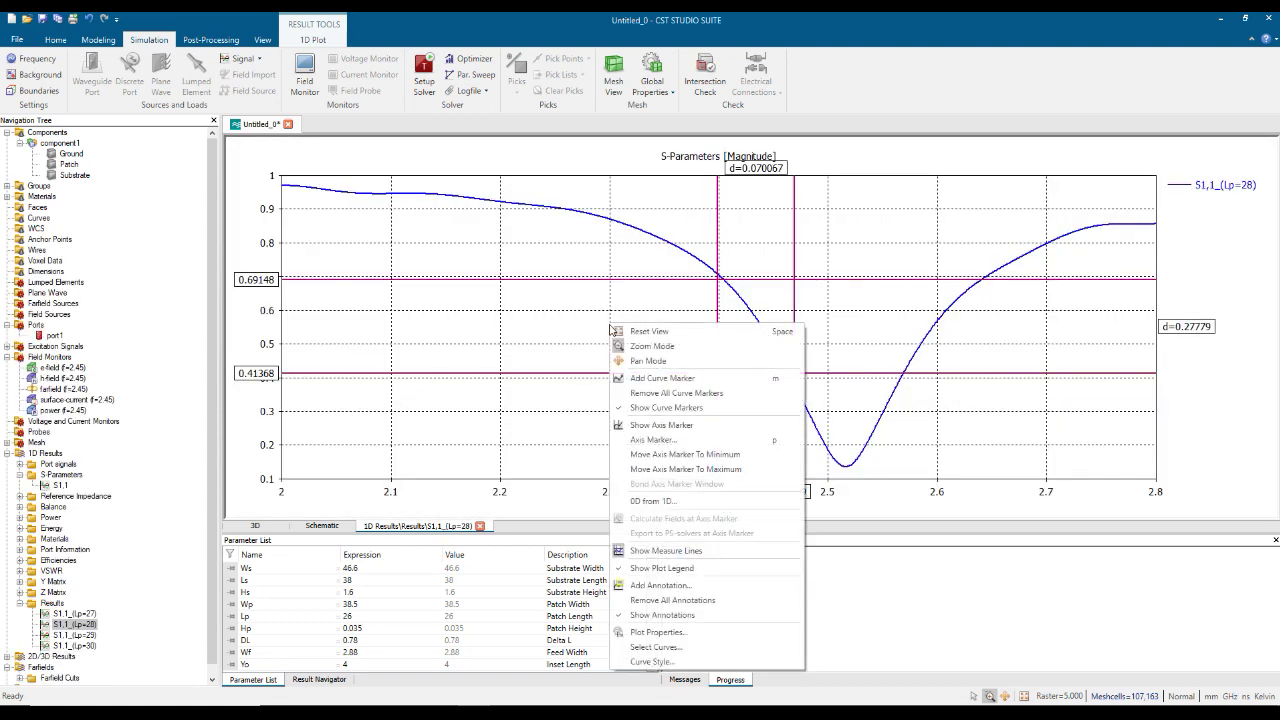
click(697, 550)
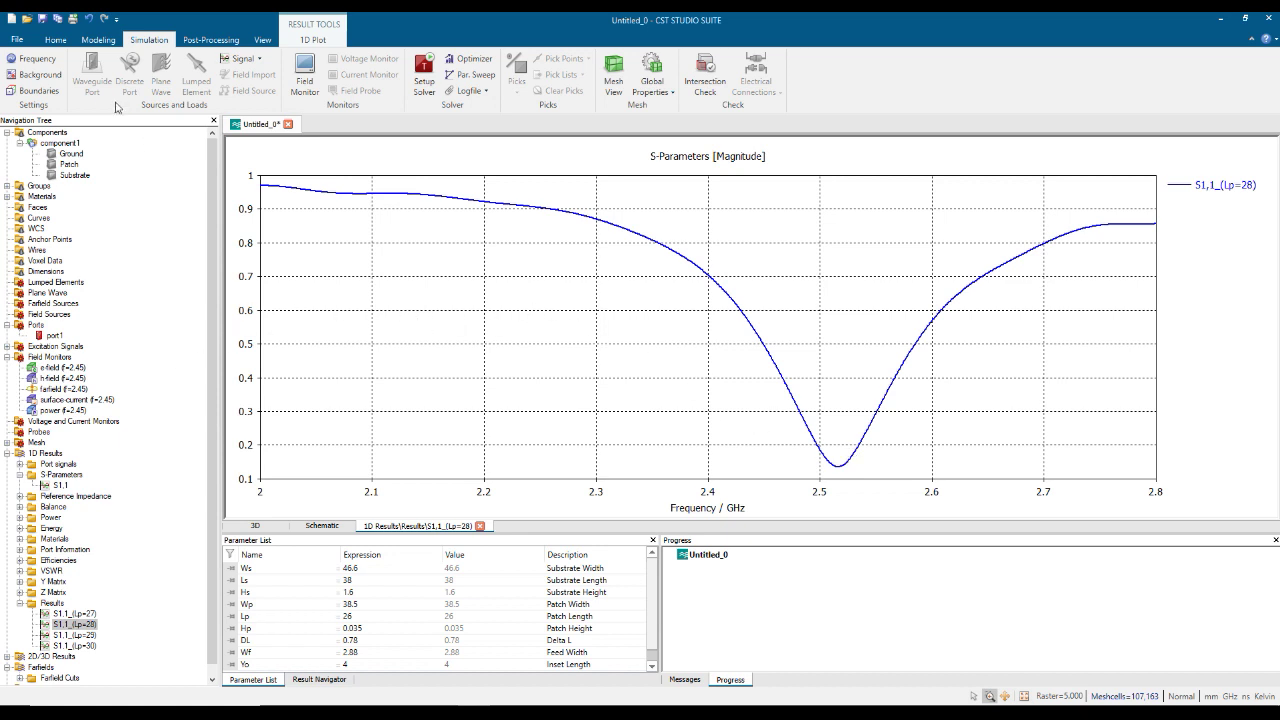
Browse the ribbon, ending on the 1D Plot formatting tools
click(264, 41)
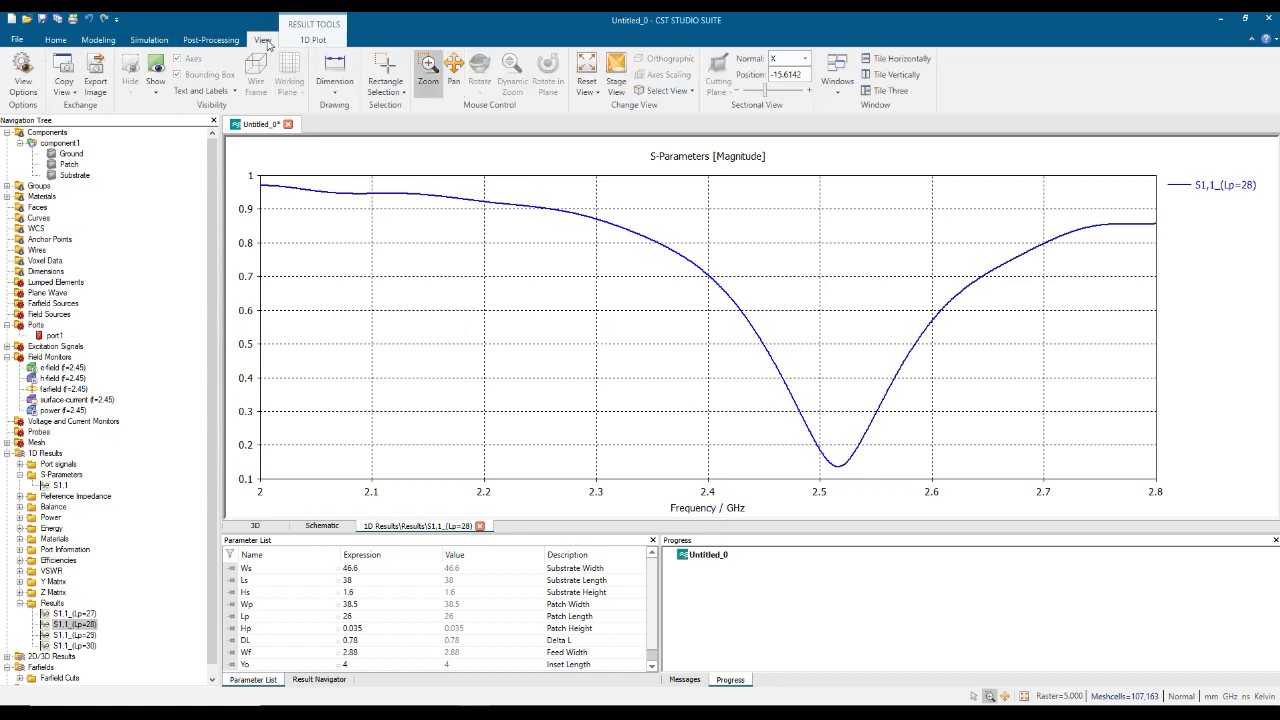
click(157, 41)
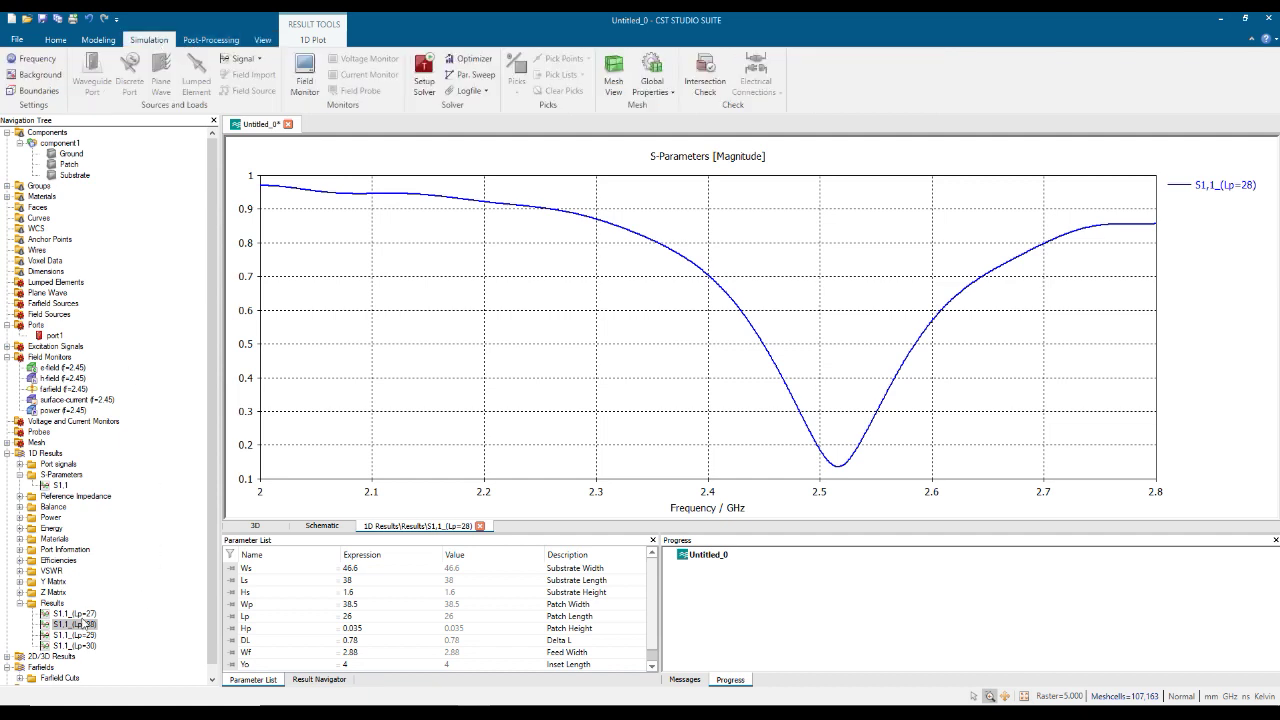
click(106, 42)
click(62, 41)
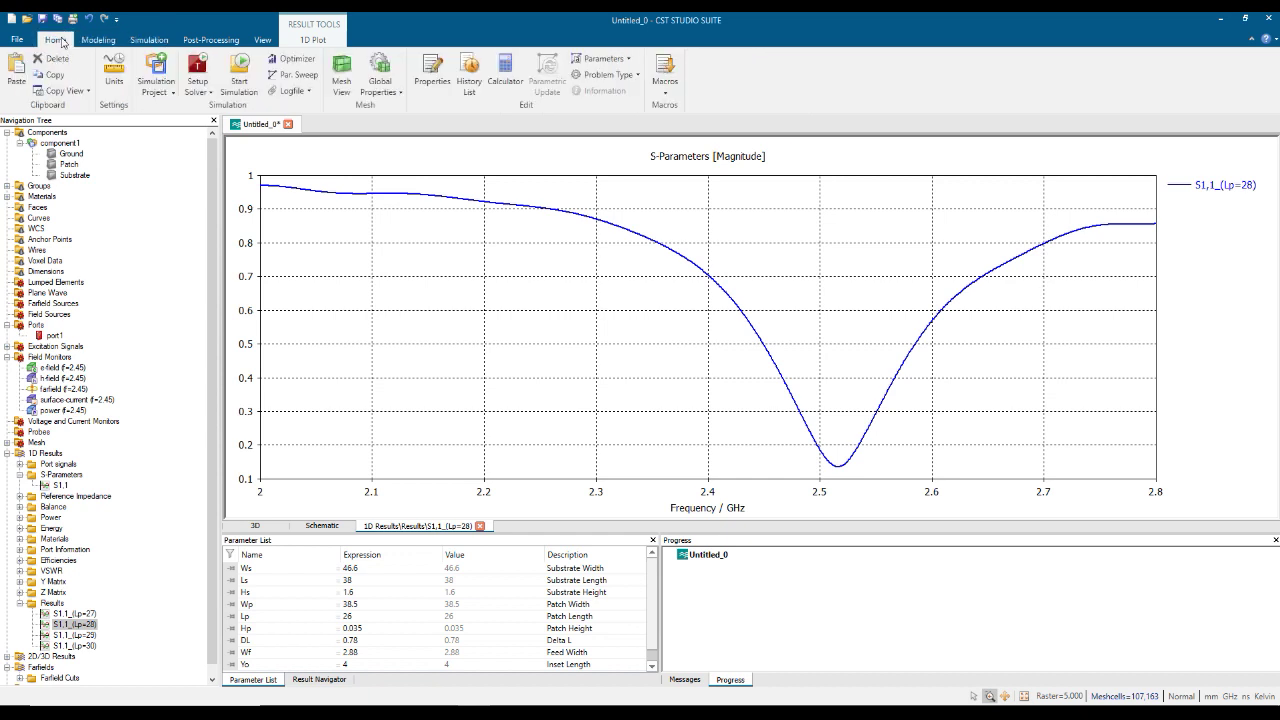
click(210, 40)
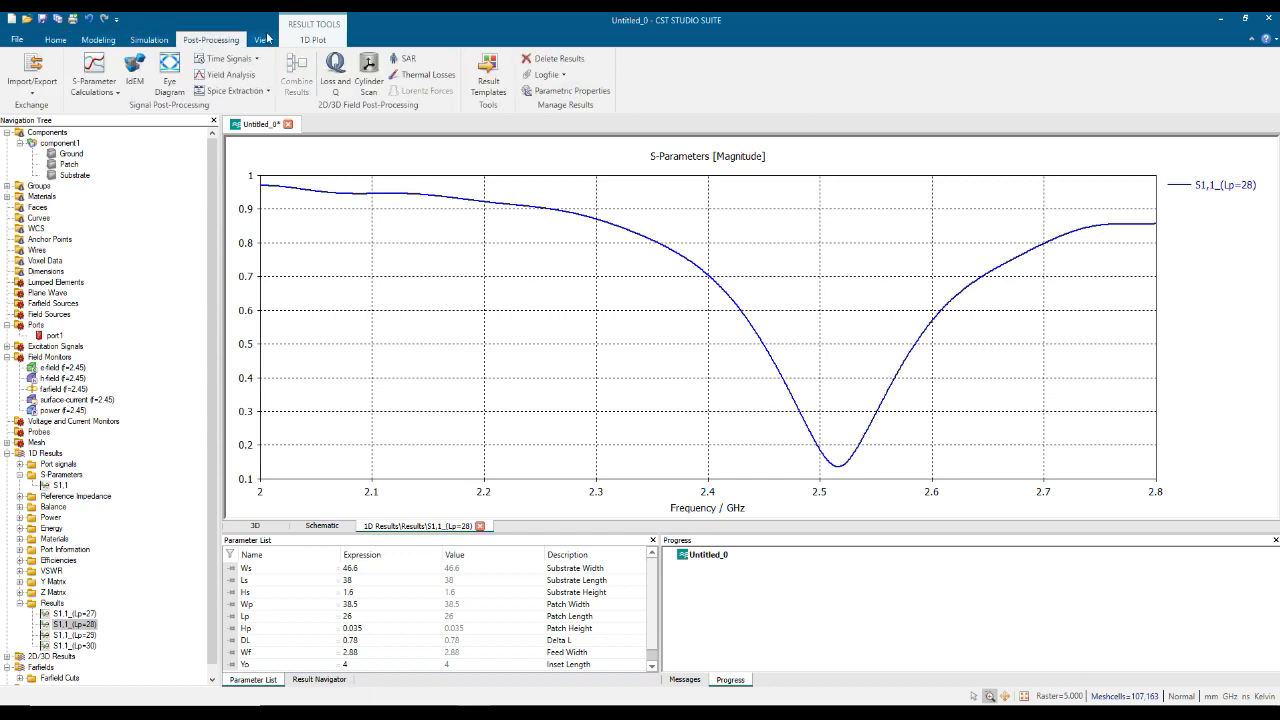
click(303, 39)
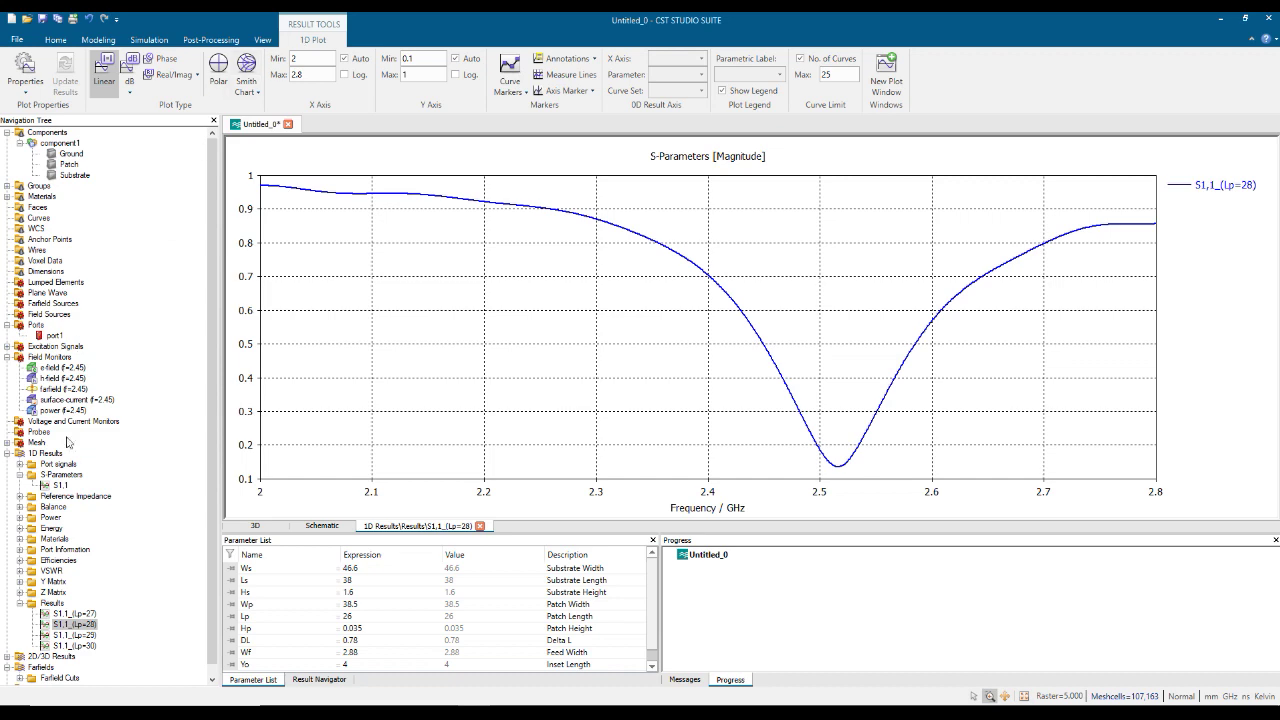
Show the S1,1_(Lp=27) curve's magnitude in dB
key(Up)
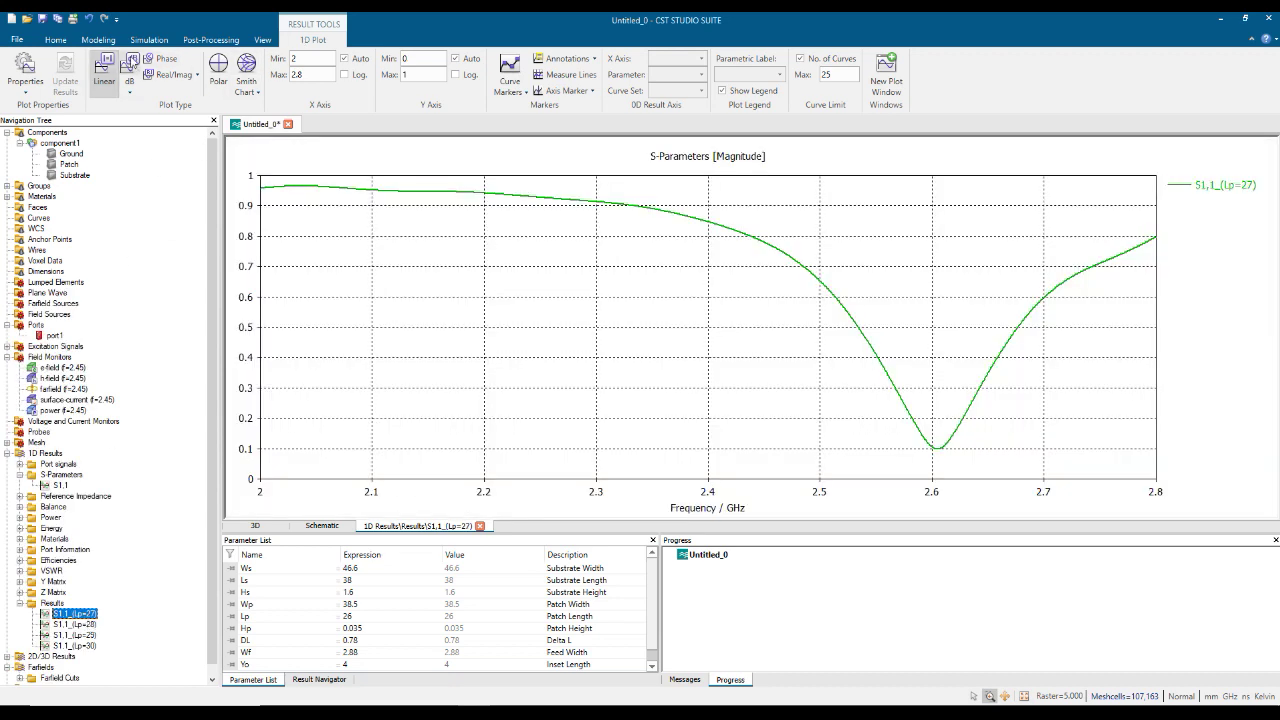
click(131, 63)
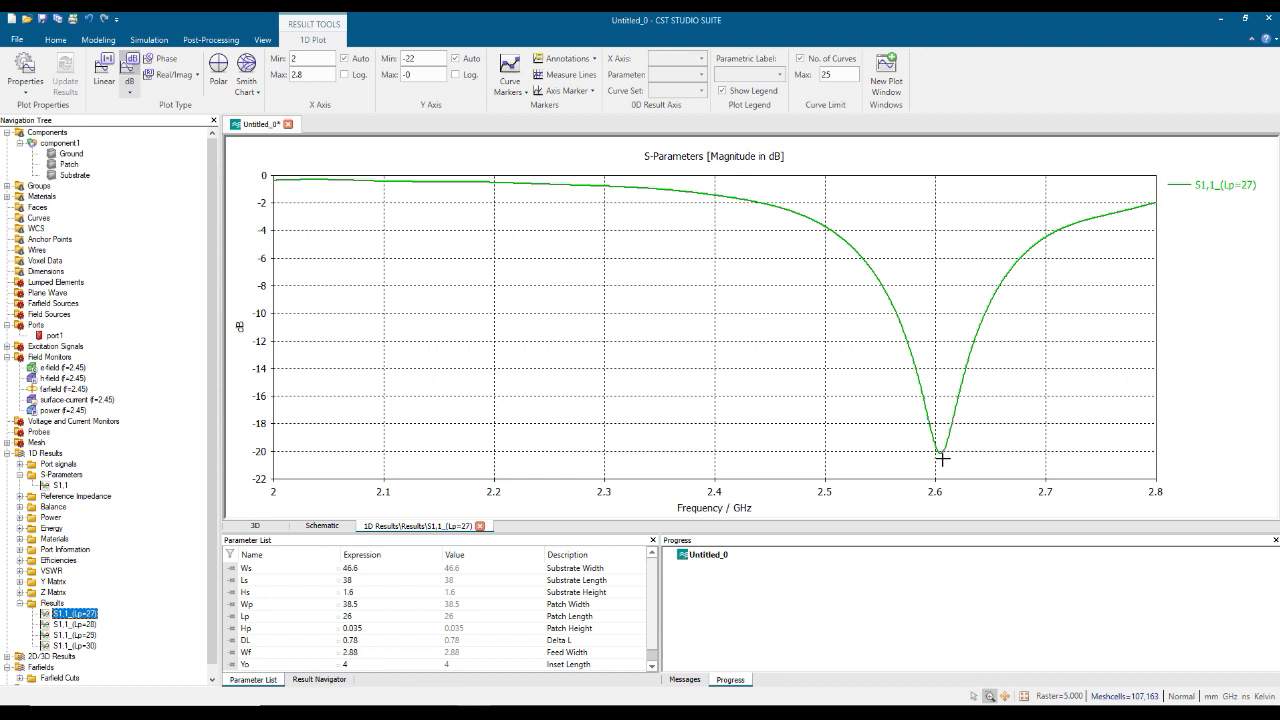
click(80, 636)
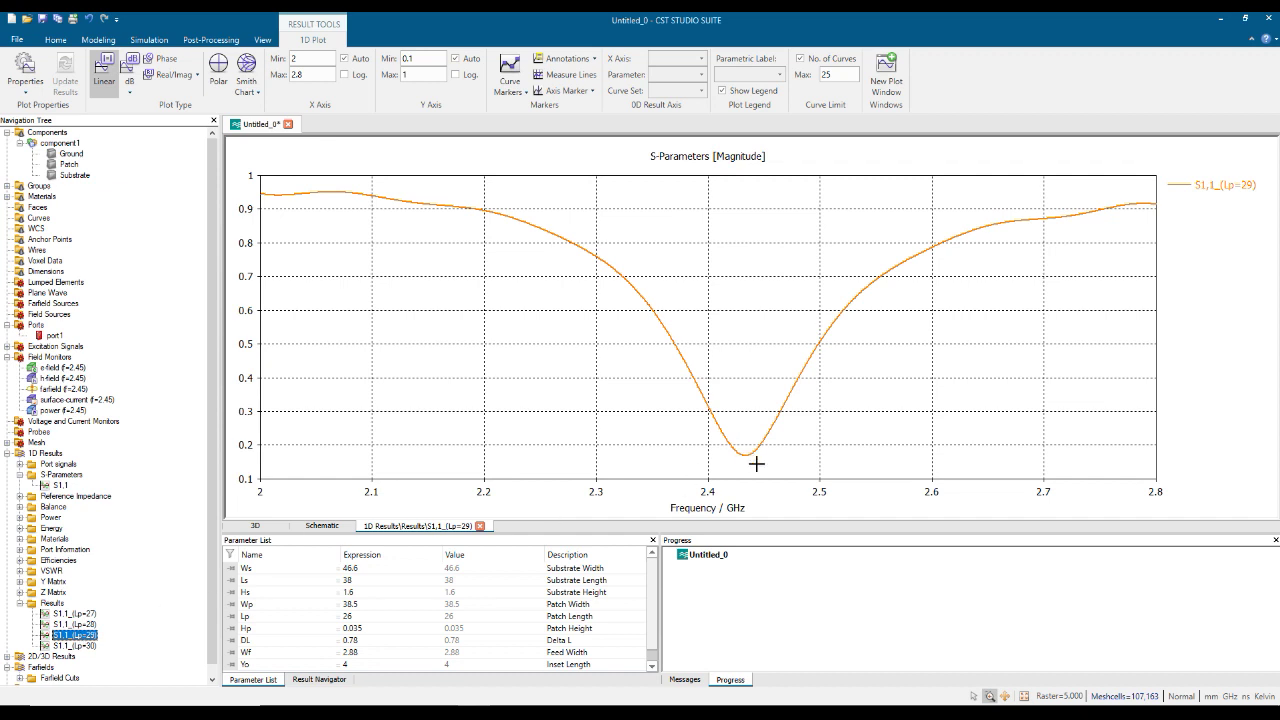
Plot all four Lp curves in the Results folder together in dB, then return to the 3D model
click(53, 604)
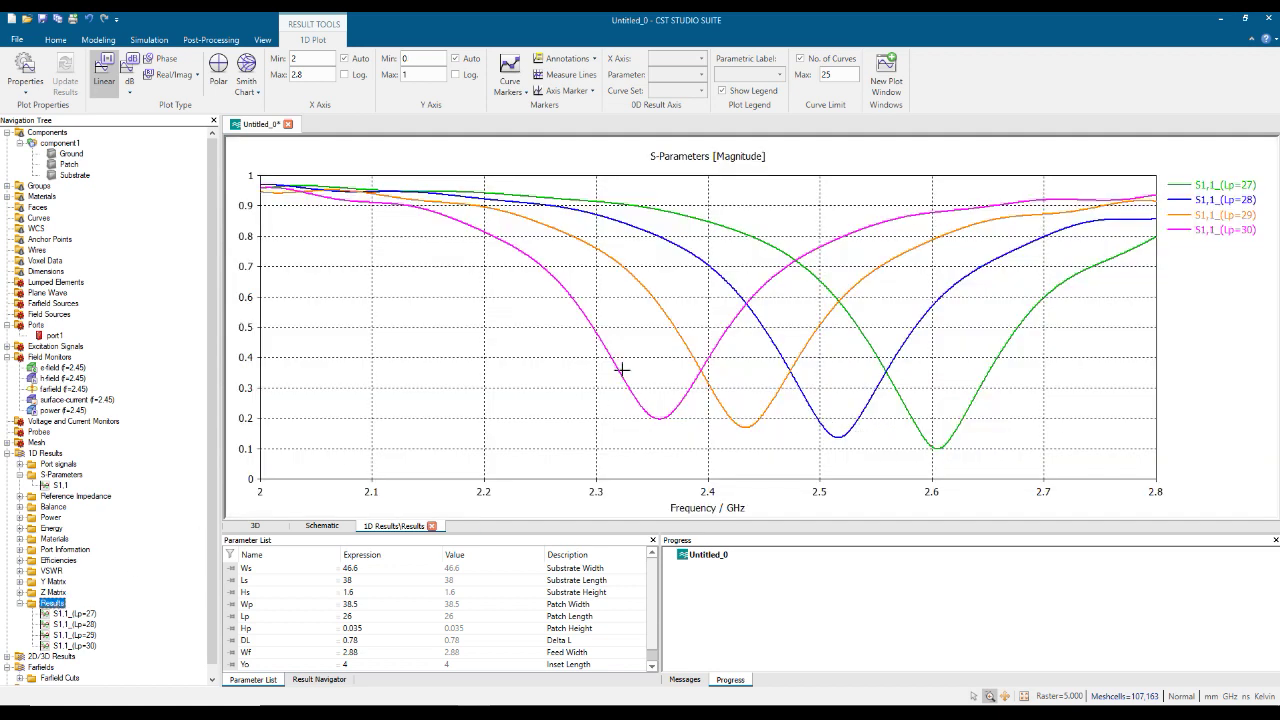
click(131, 68)
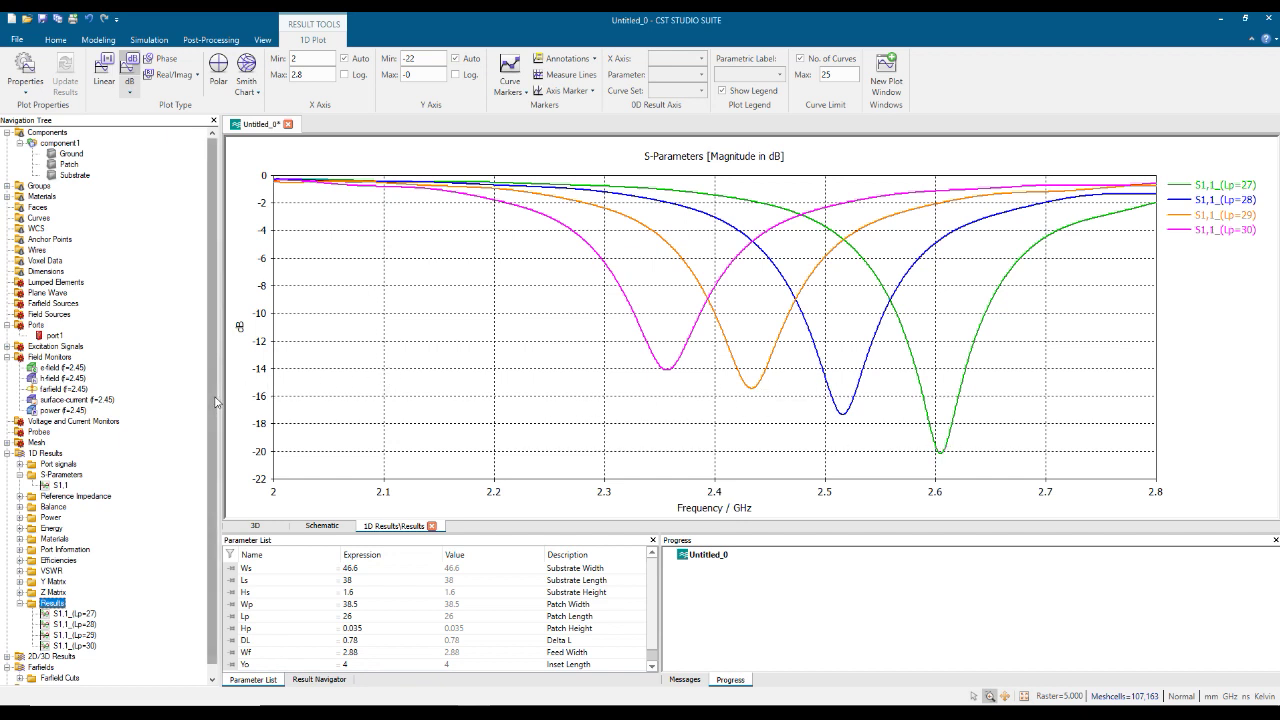
scroll(215, 427, down, 1)
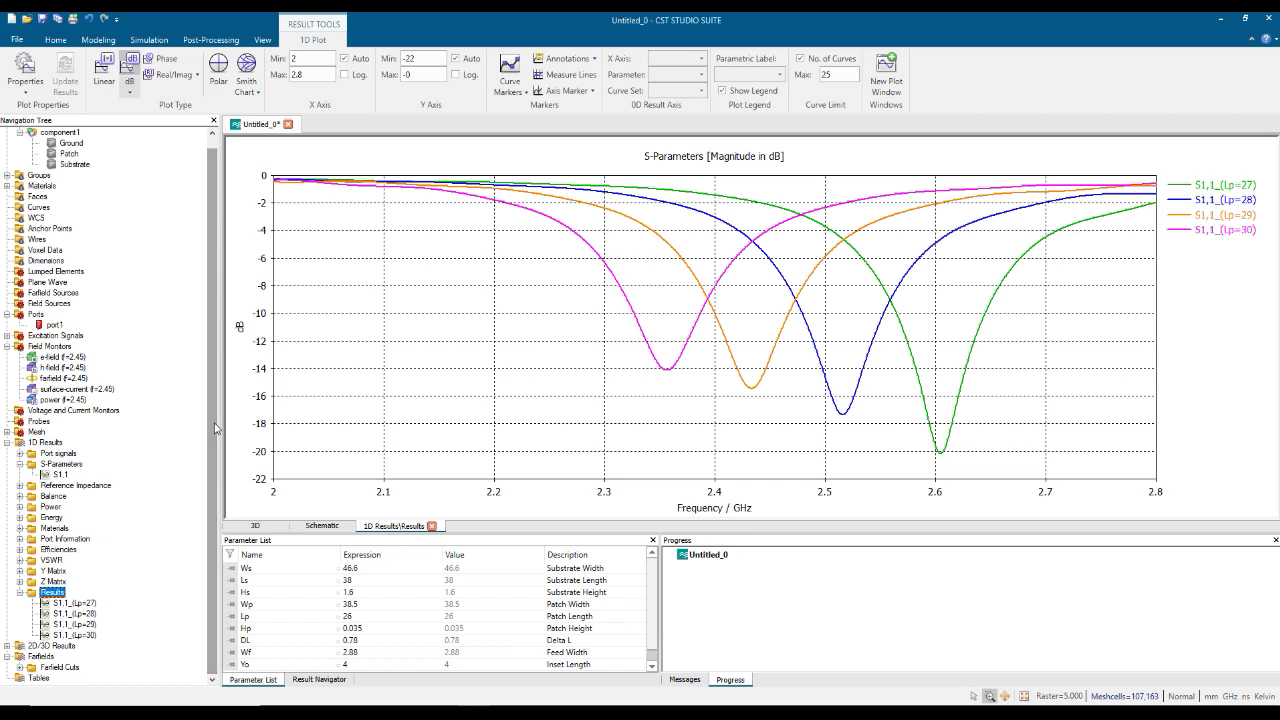
click(60, 133)
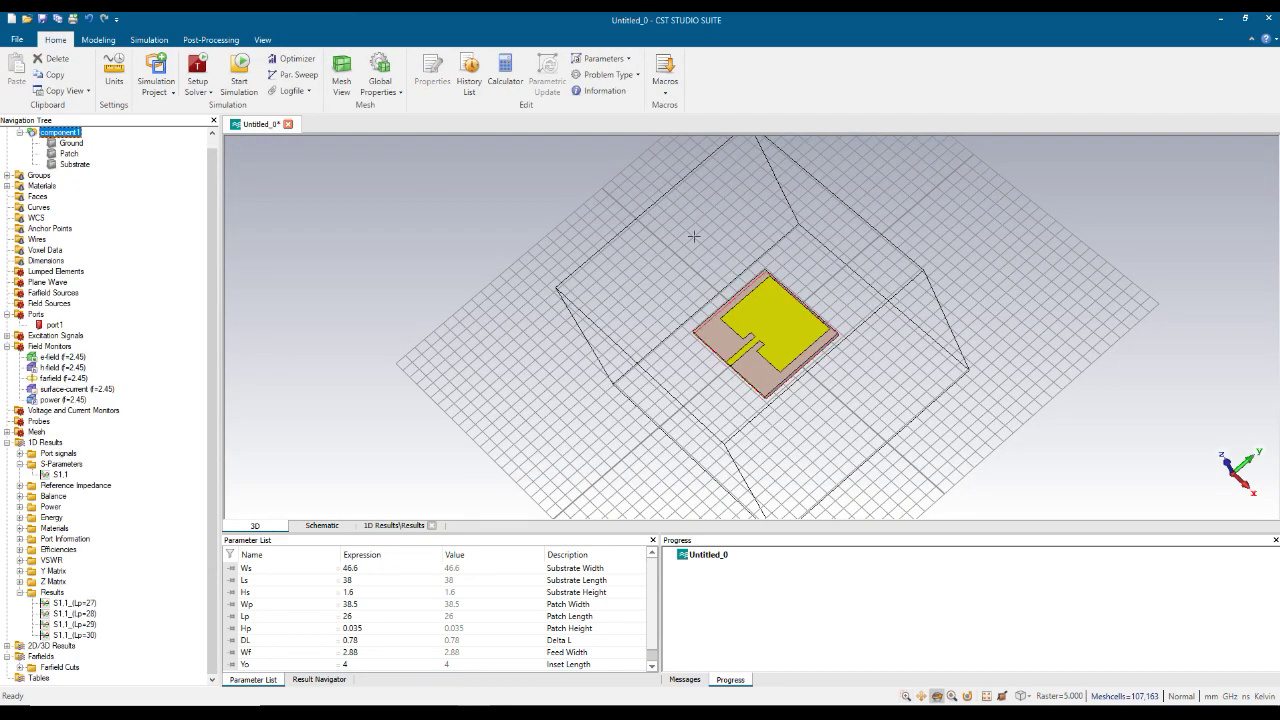